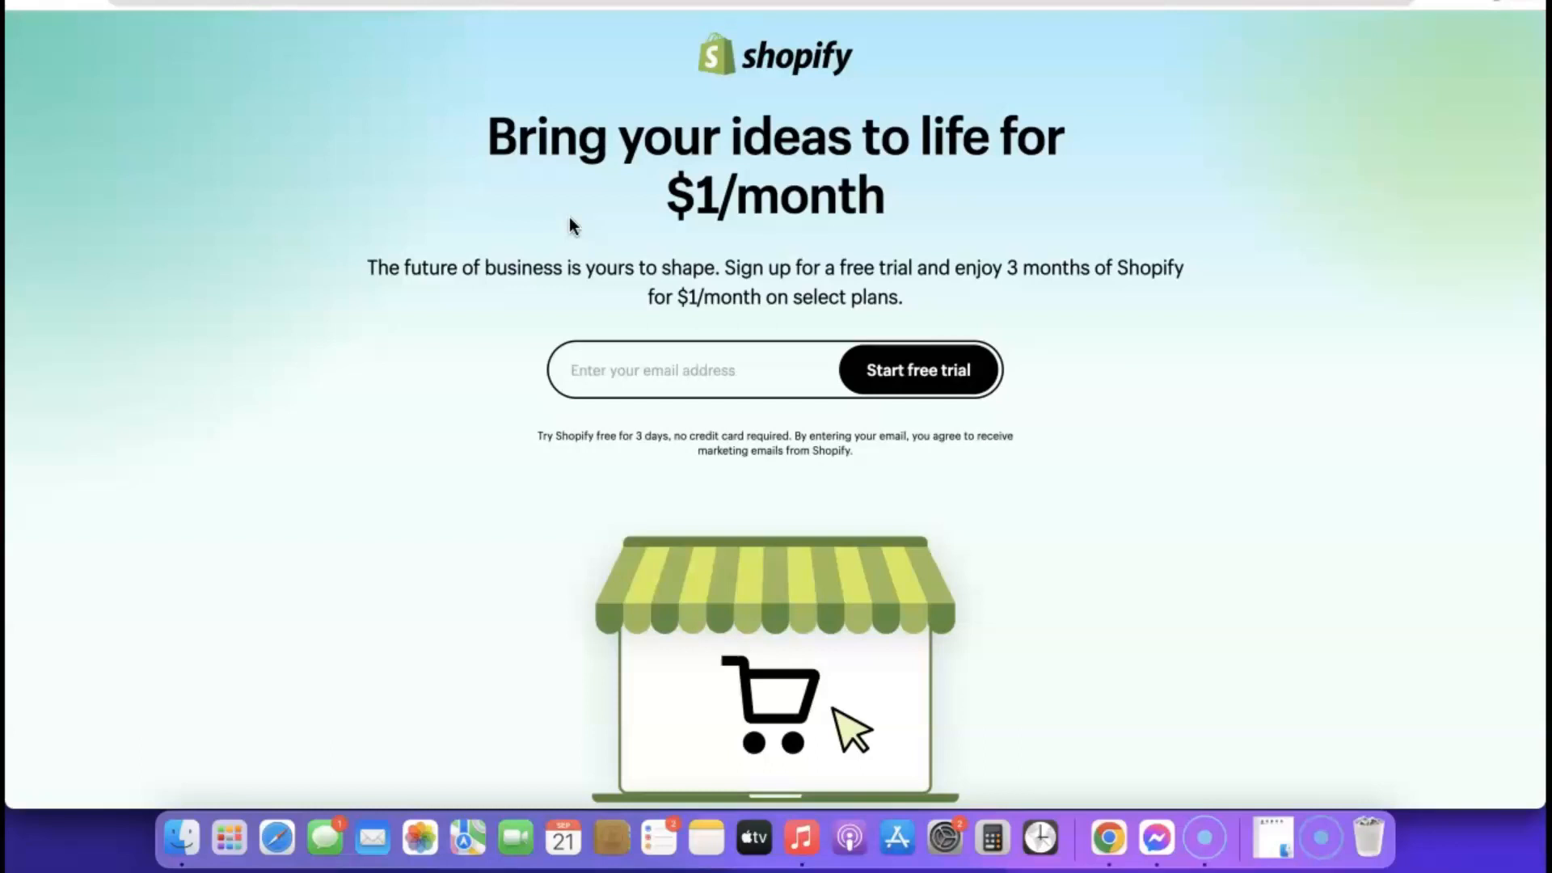
Sign up for a Shopify free trial using a saved e-mail address.
left_click(633, 368)
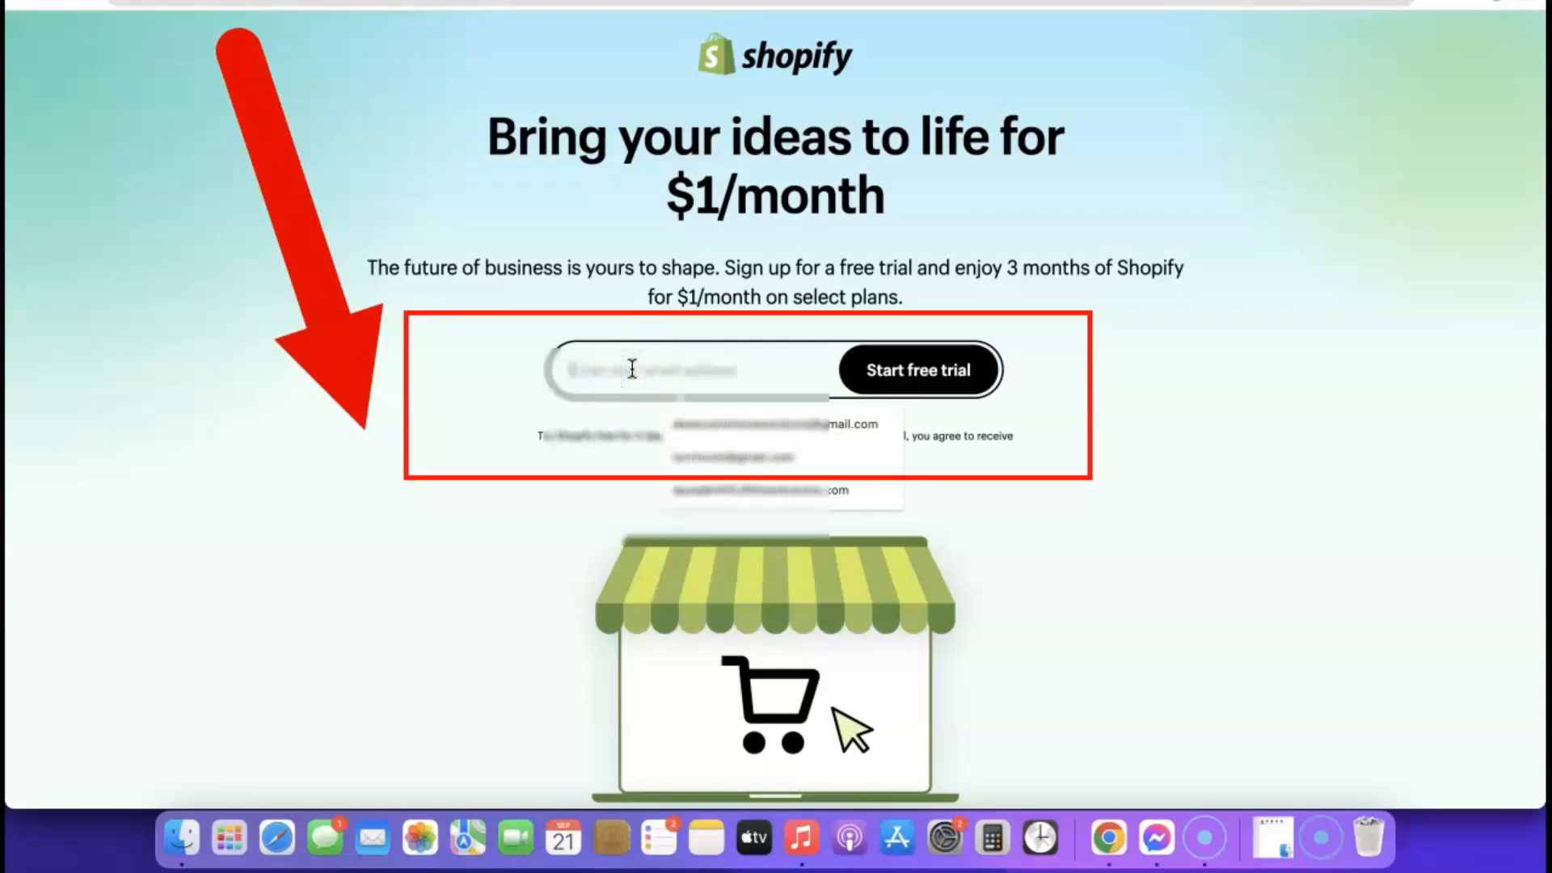
left_click(714, 425)
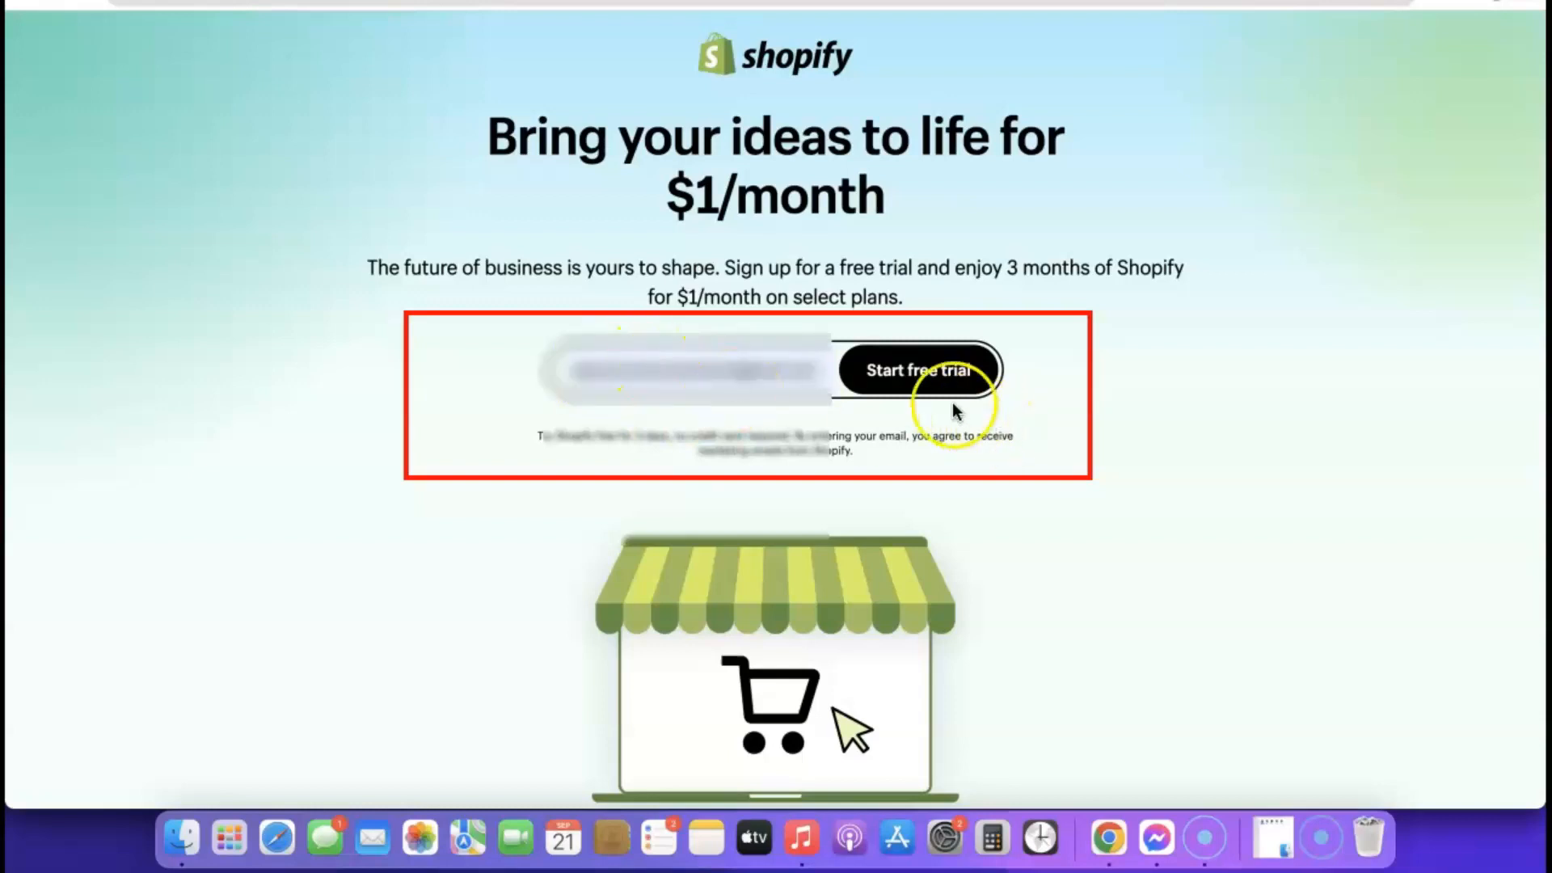
left_click(922, 370)
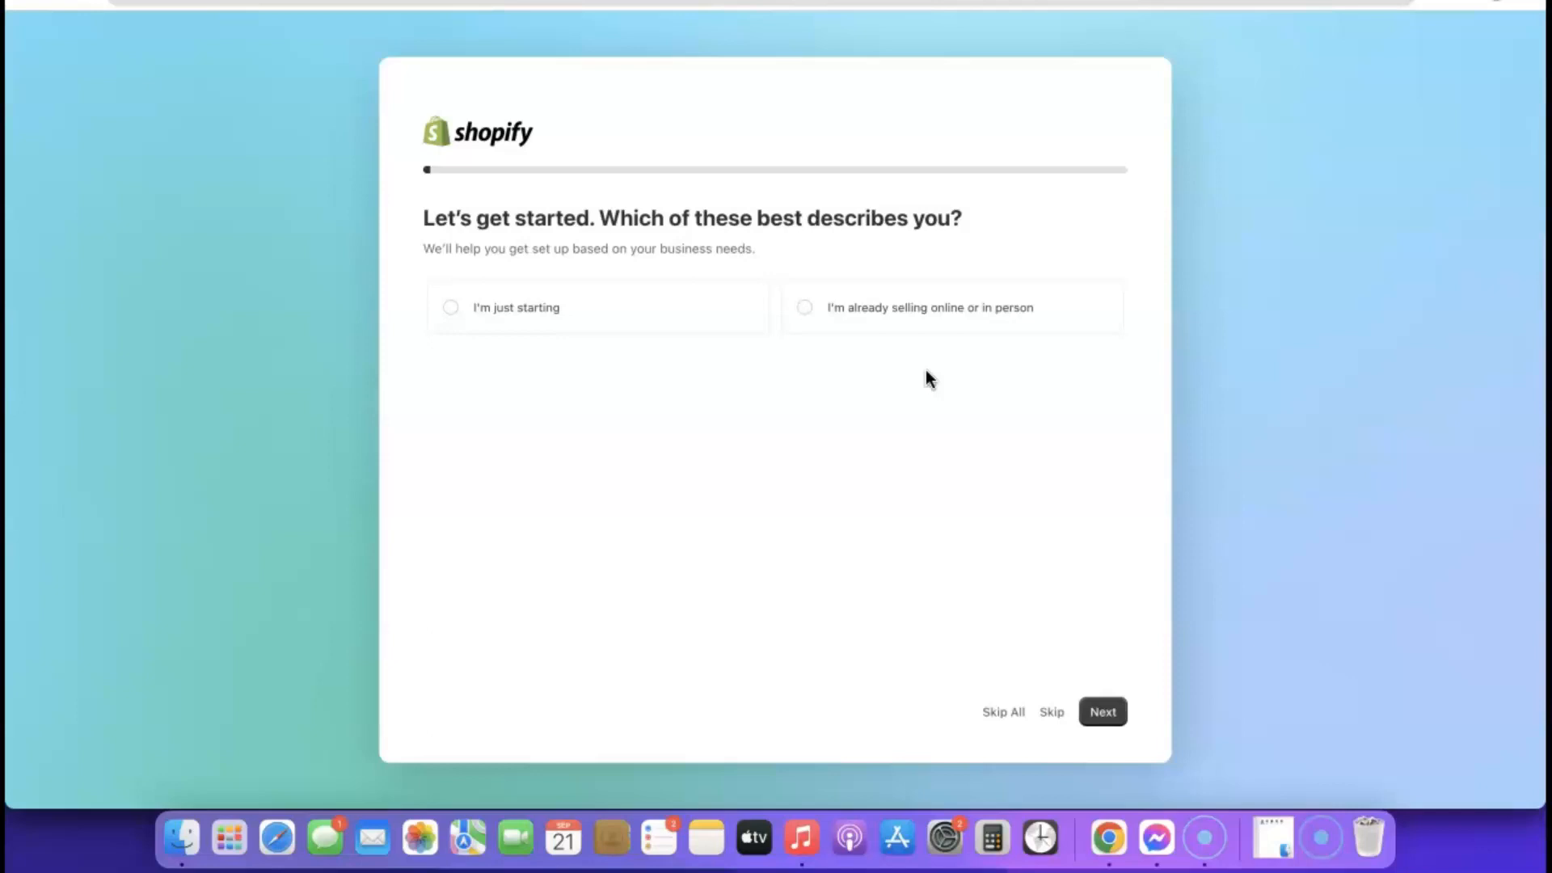
left_click(863, 373)
Answer setup questions: just starting, selling via an online store, dropshipping products.
left_click(448, 312)
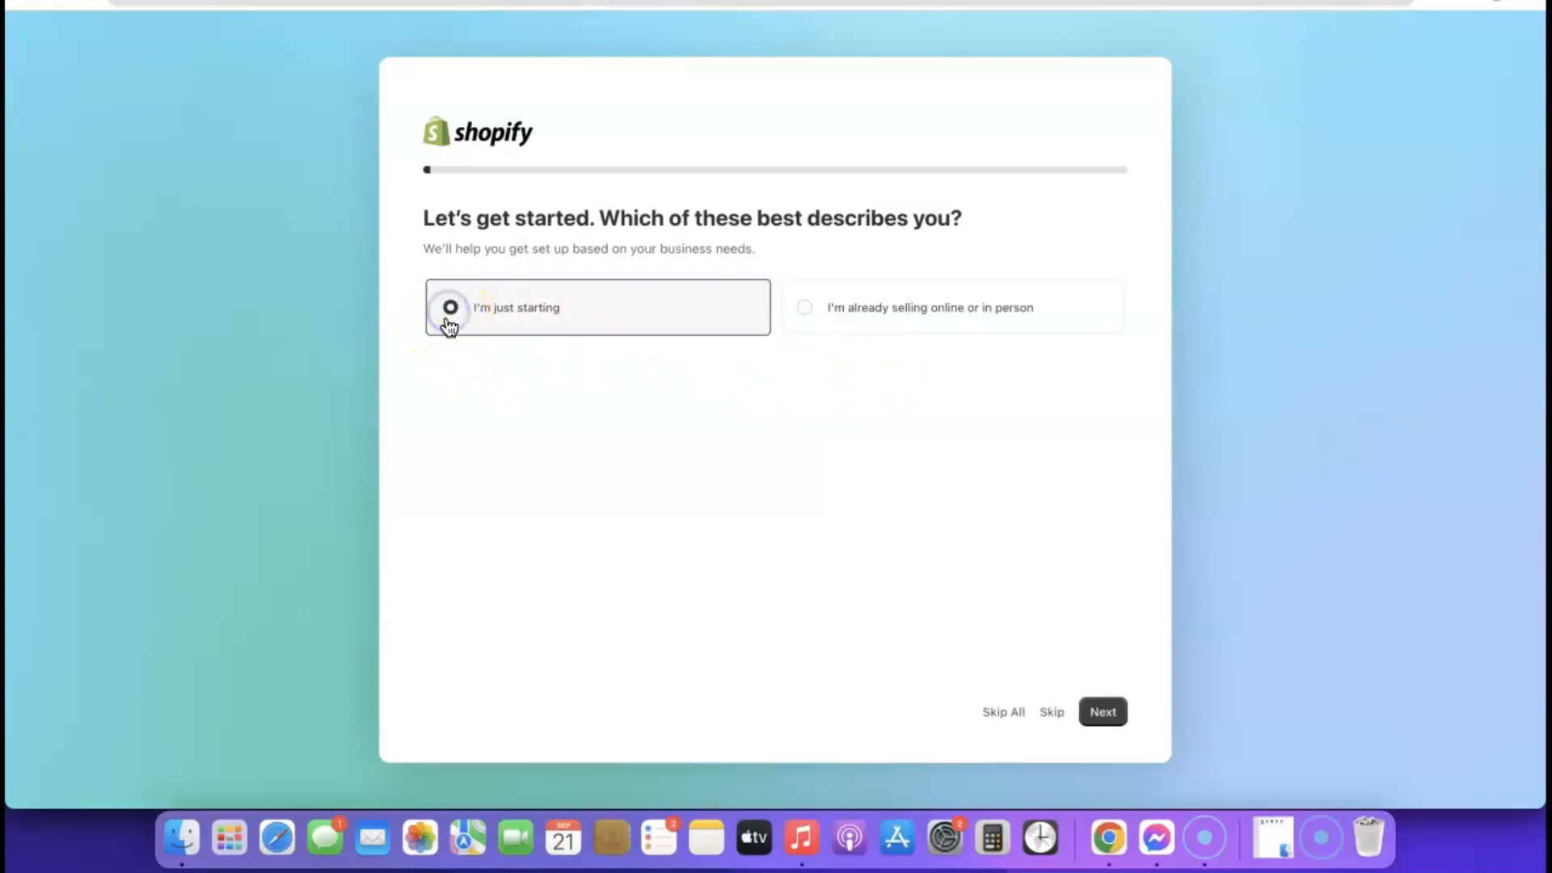
left_click(1106, 713)
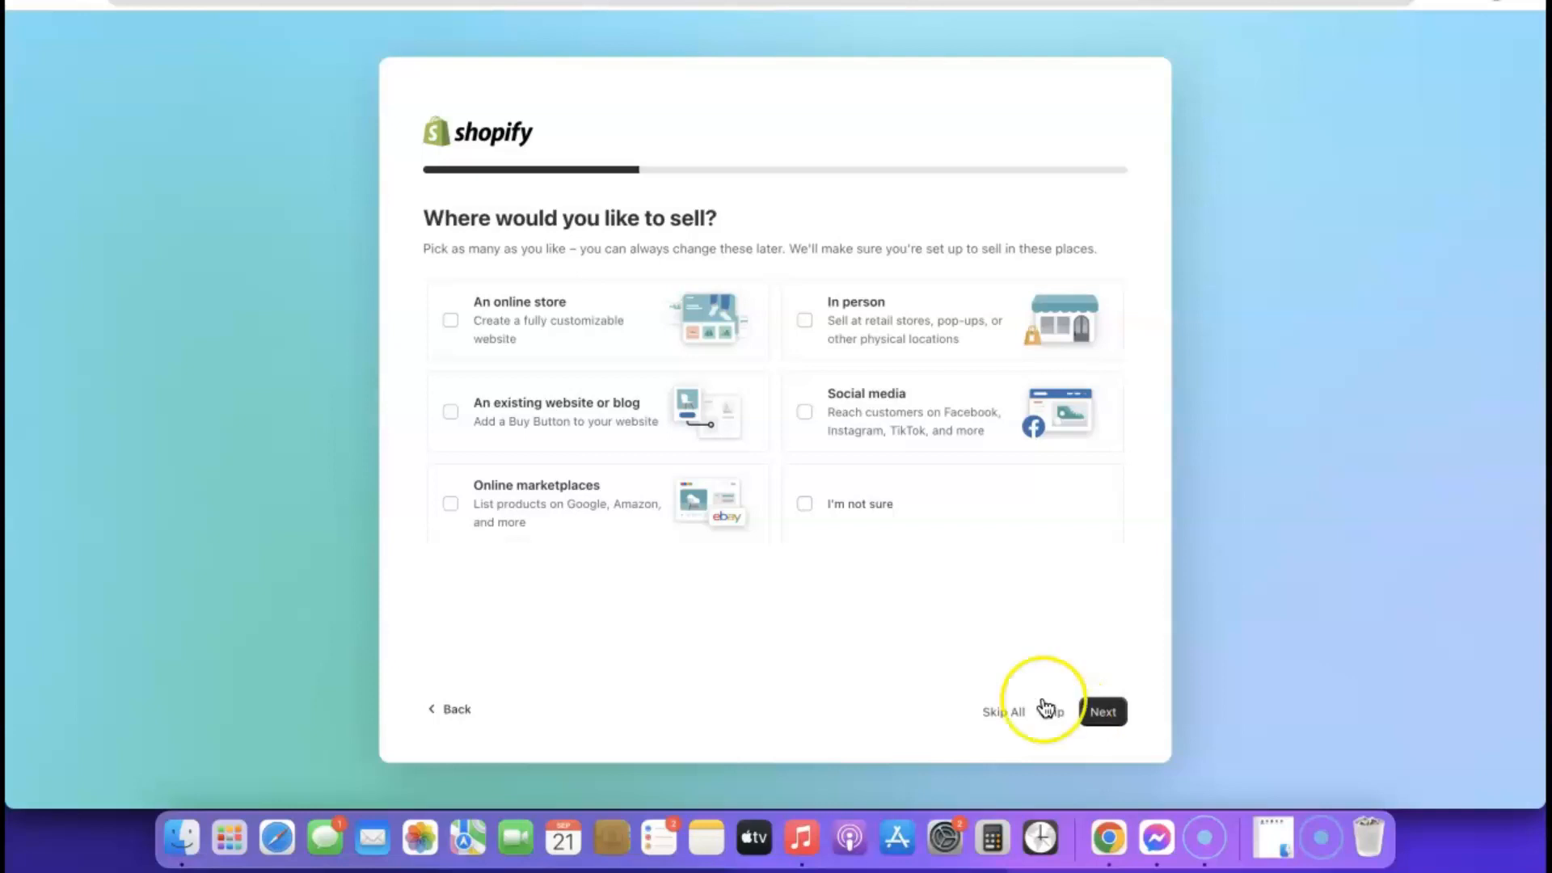
right_click(450, 320)
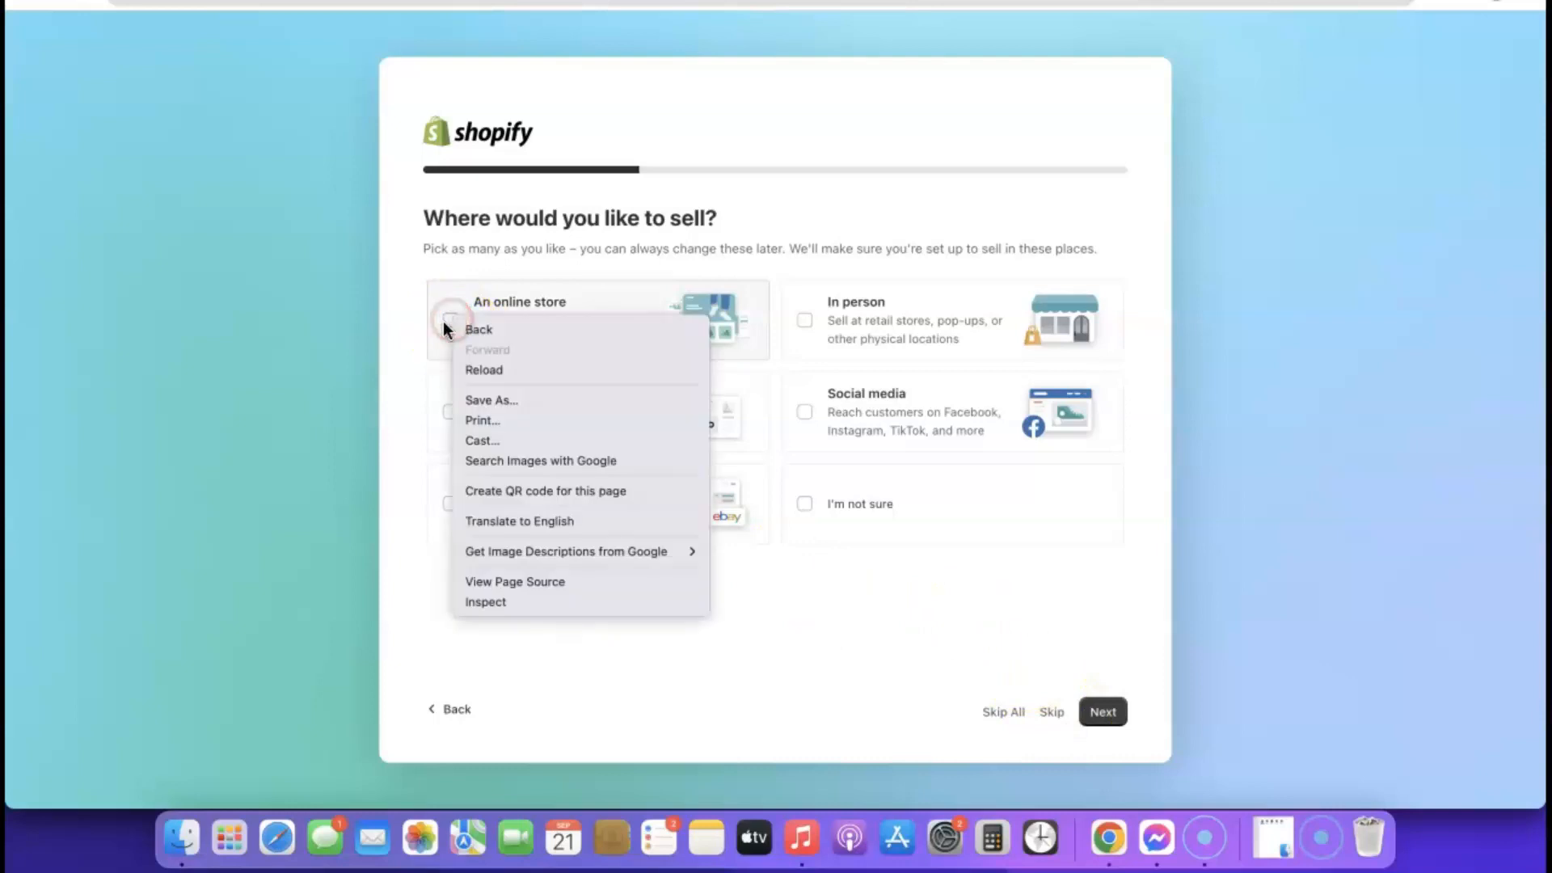
left_click(450, 320)
left_click(451, 320)
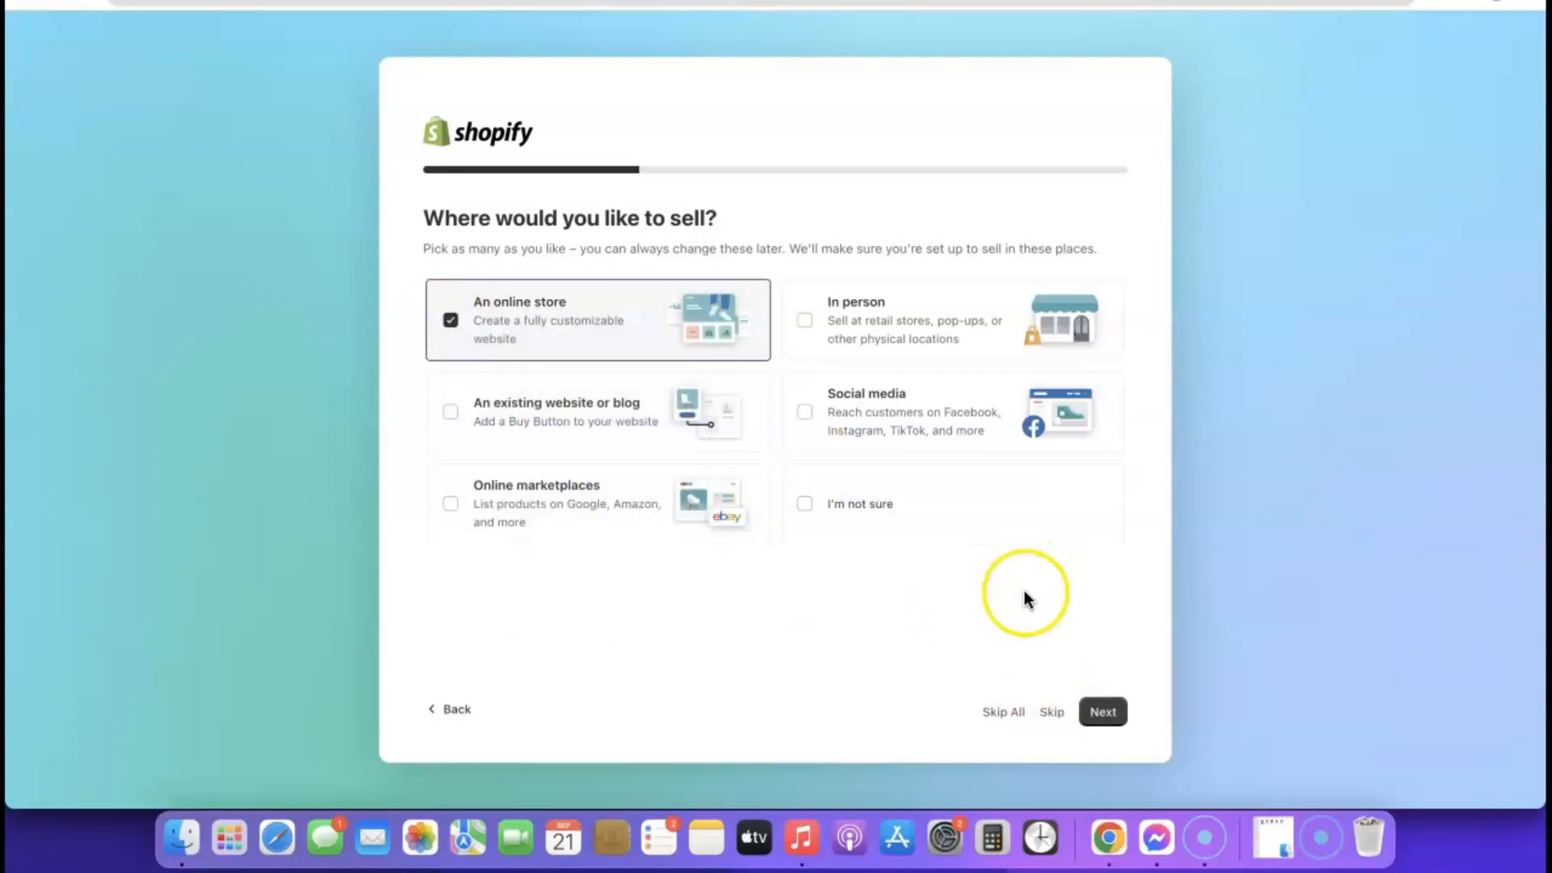
left_click(1102, 713)
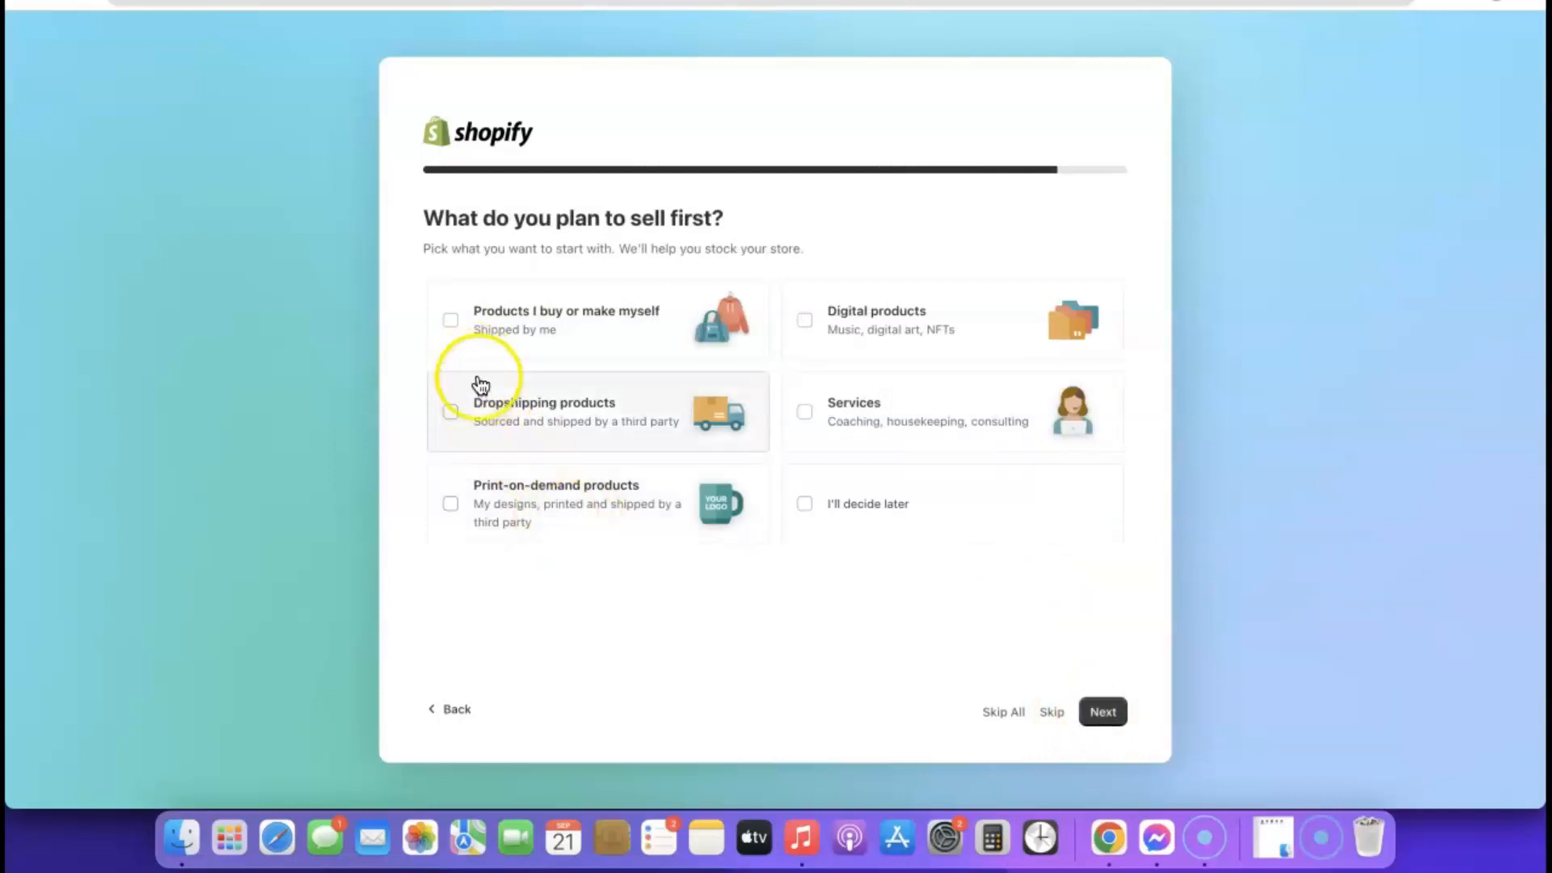
left_click(453, 416)
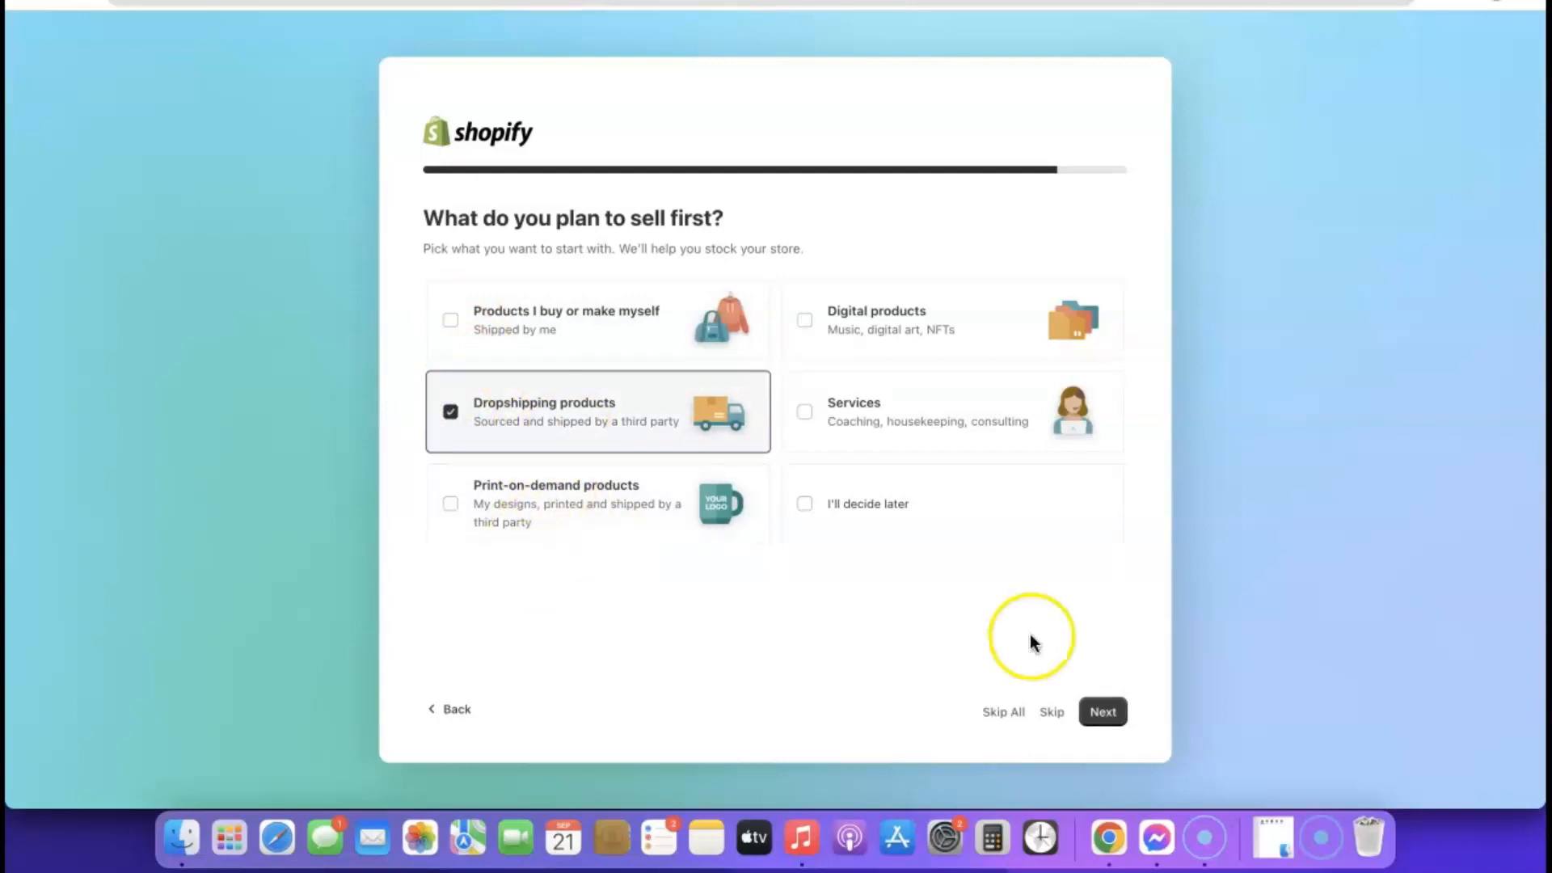
left_click(1101, 713)
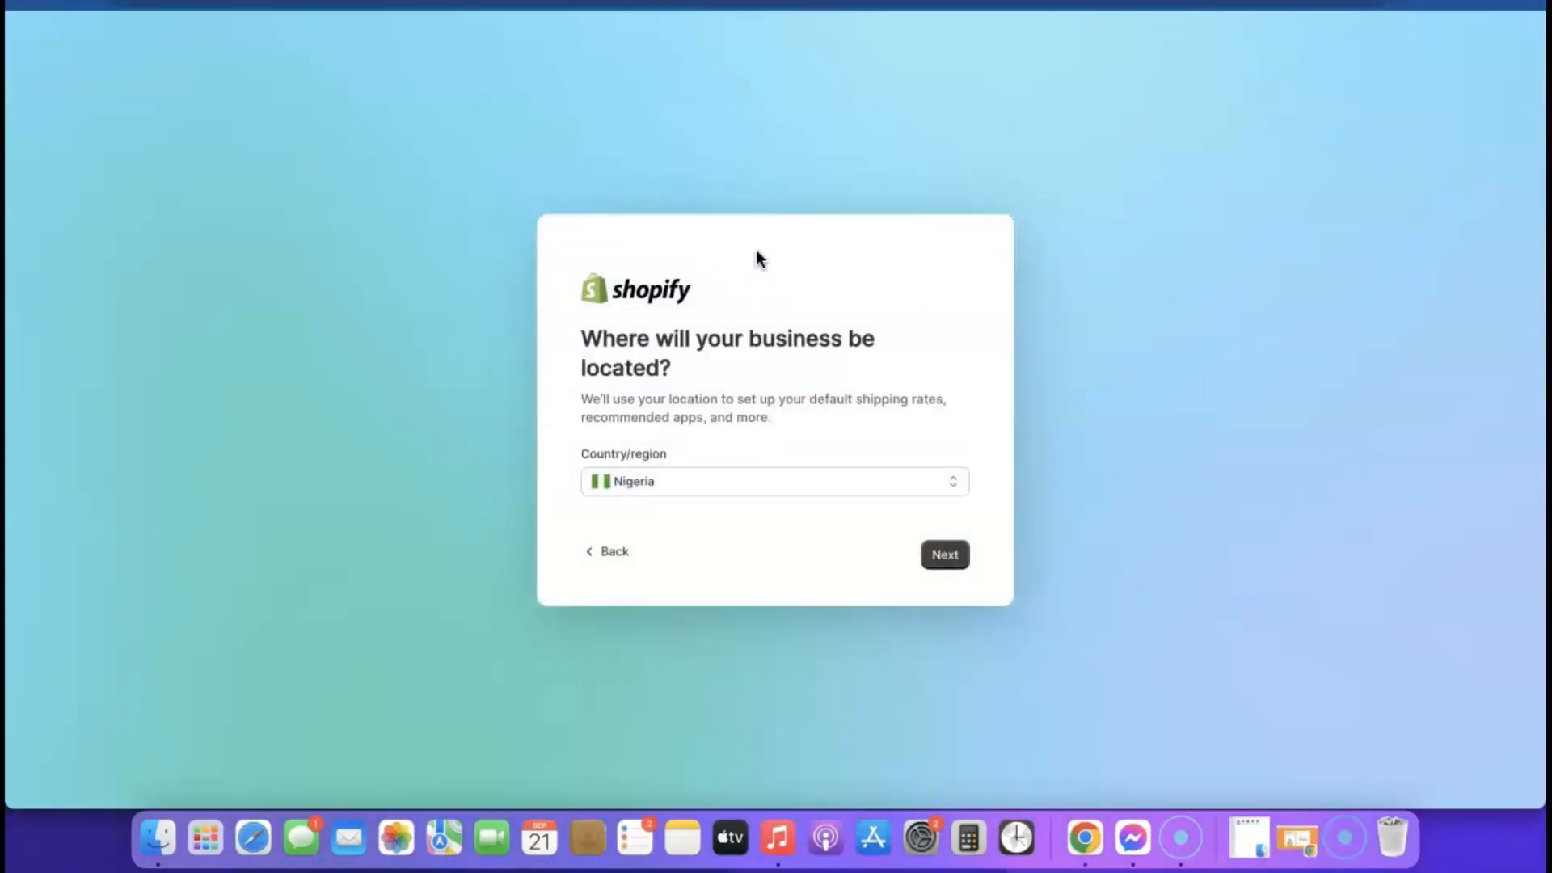
Keep Nigeria as the business country/region and continue.
left_click(873, 486)
left_click(884, 487)
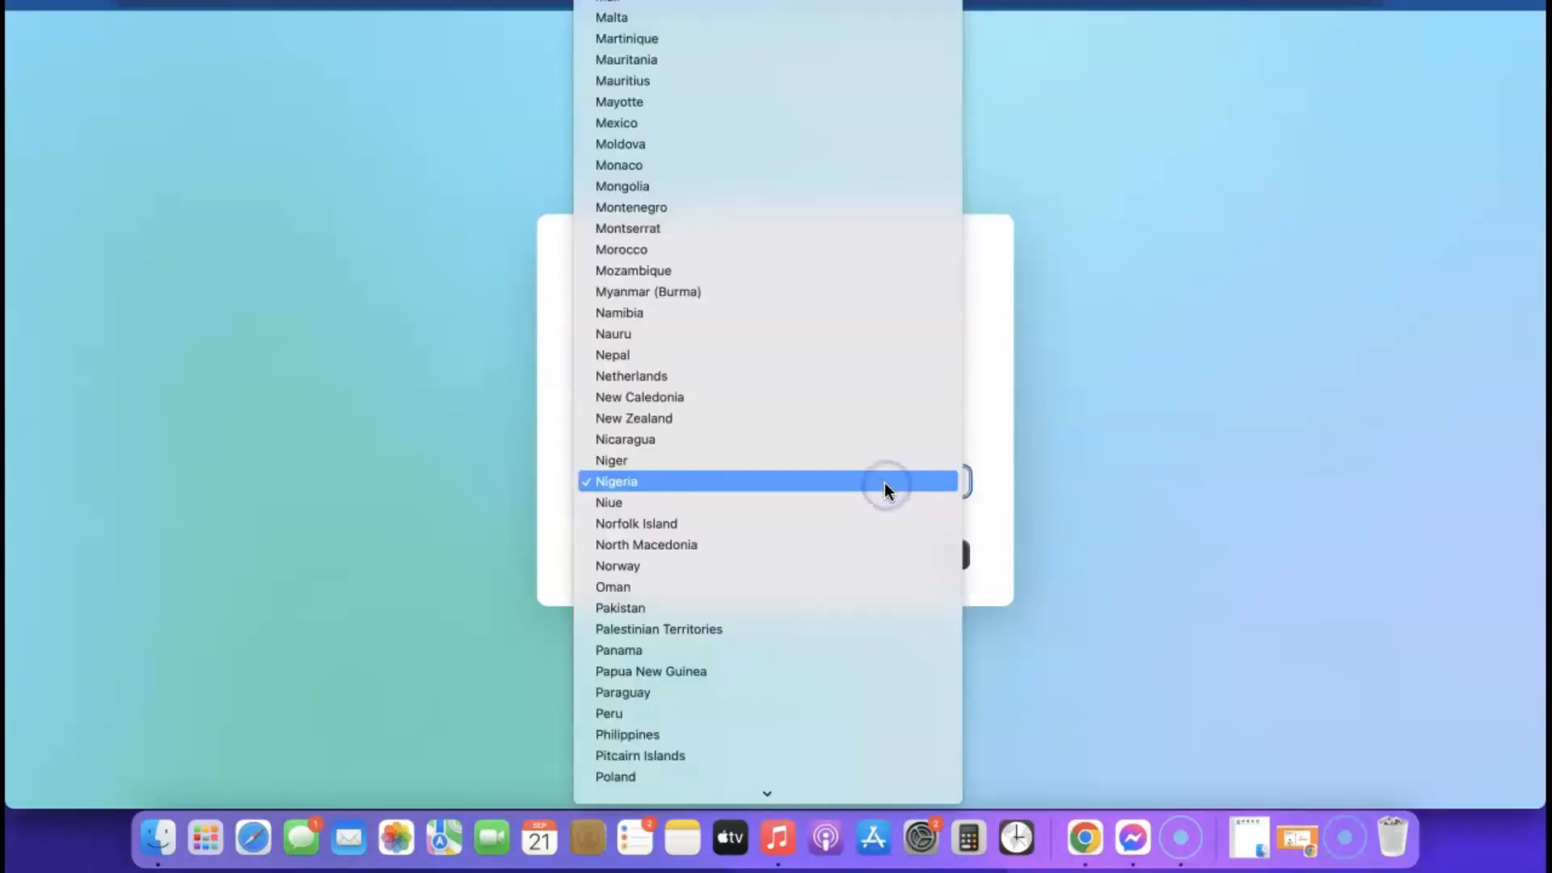
left_click(1067, 486)
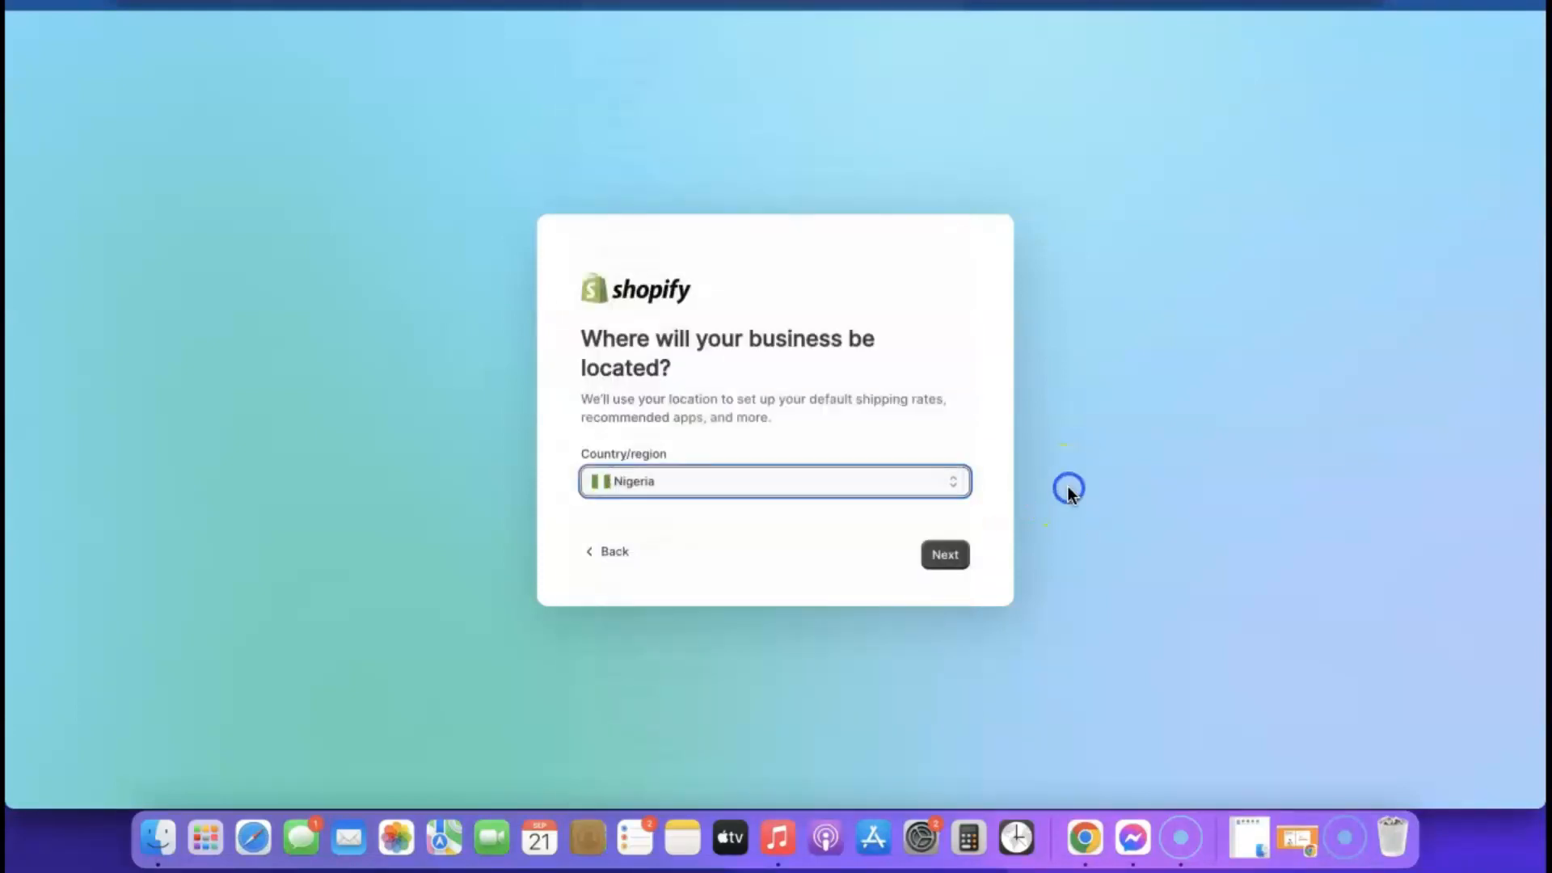
left_click(944, 554)
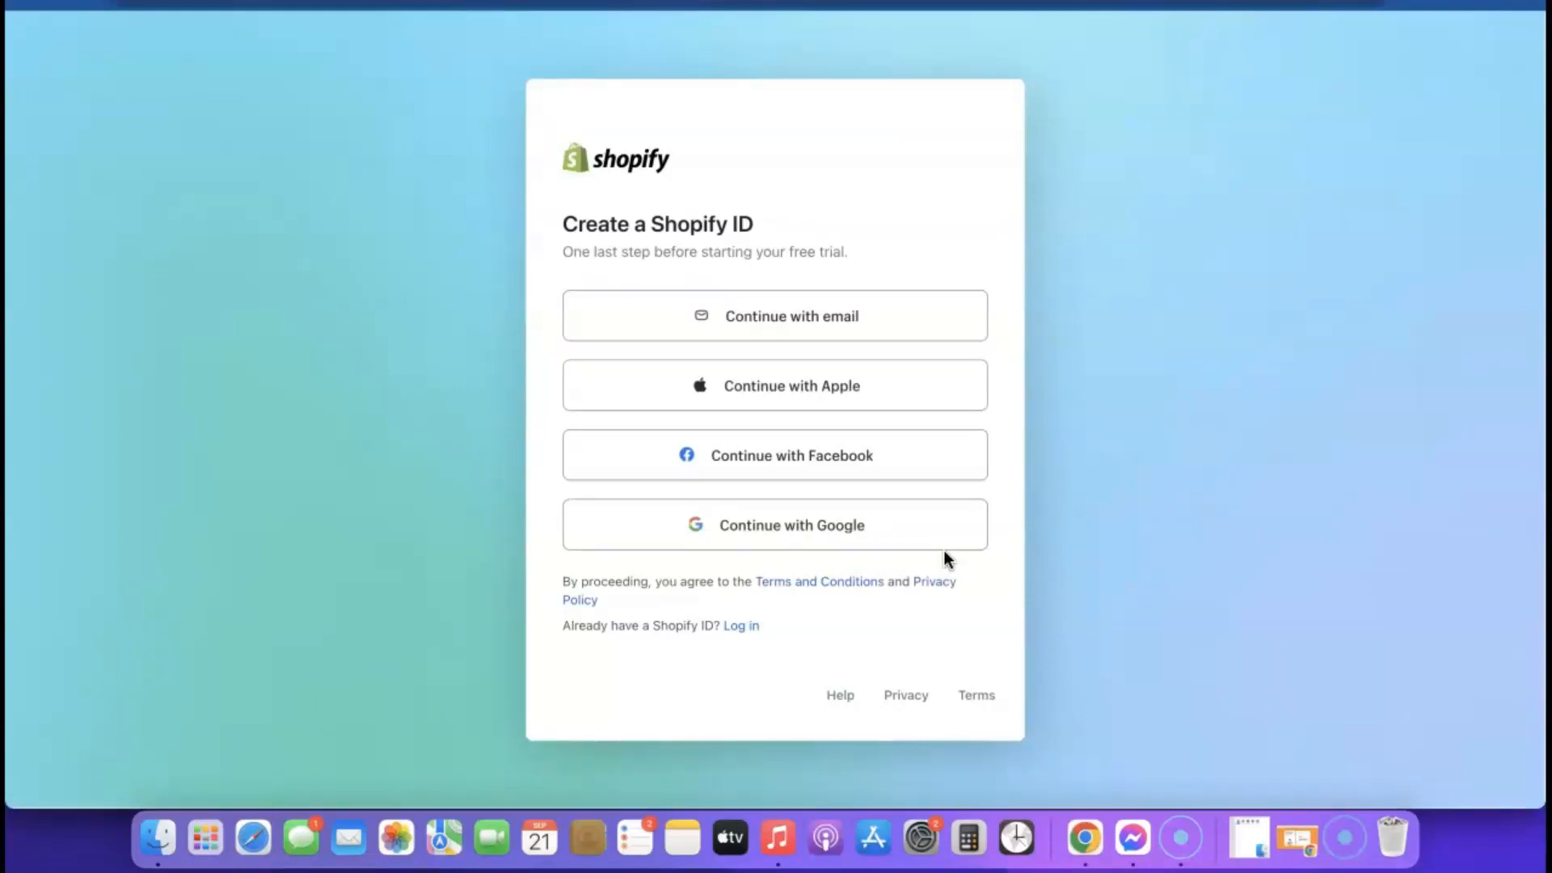
Create the Shopify ID with e-mail and Chrome's suggested strong password.
left_click(780, 322)
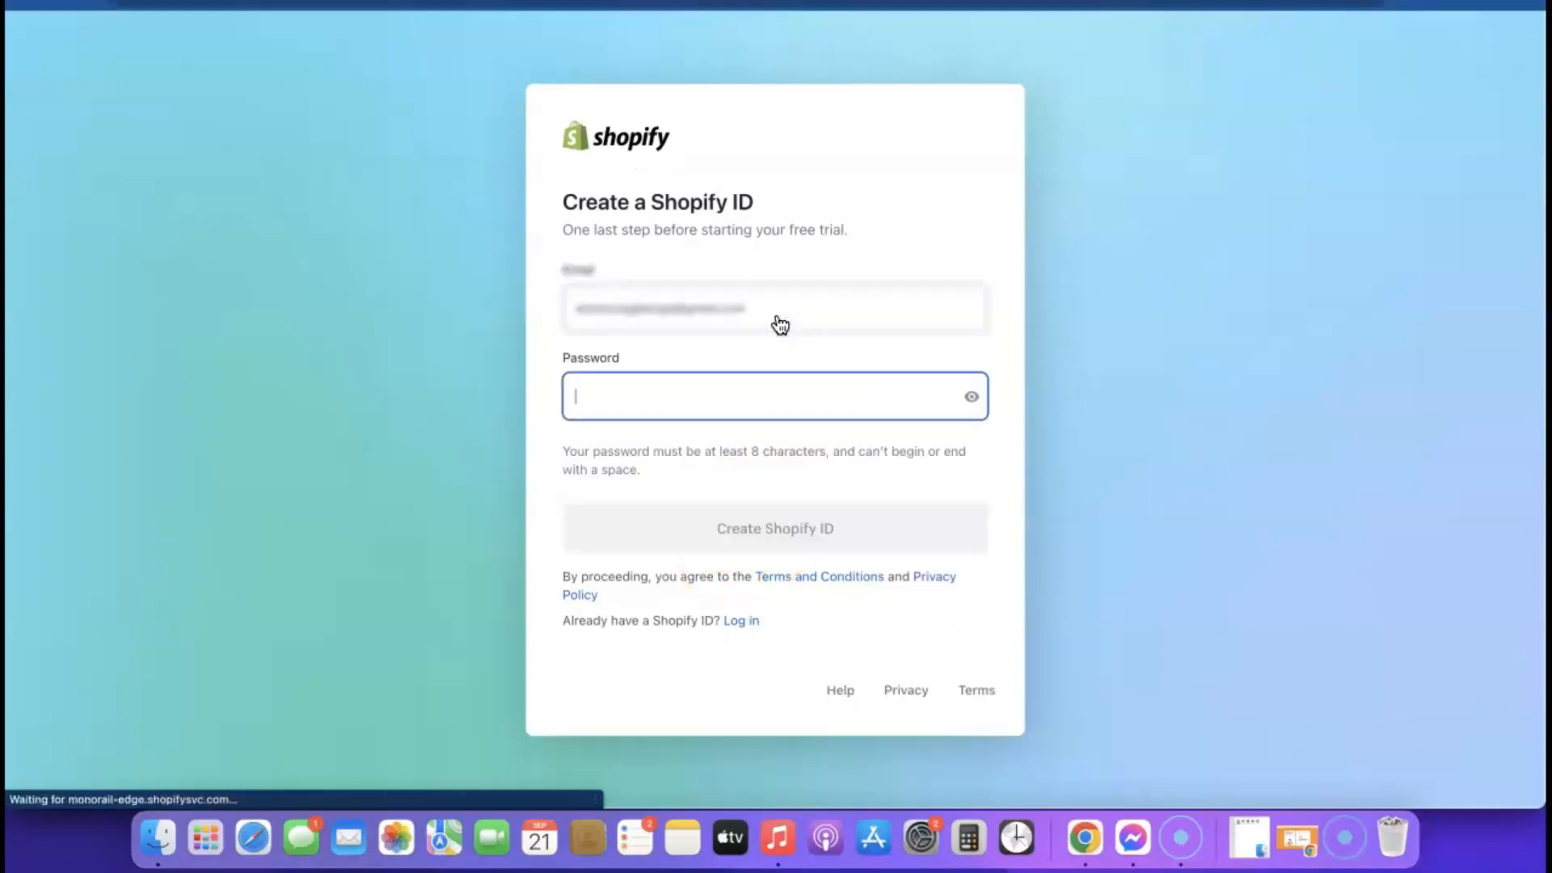
left_click(836, 399)
left_click(831, 450)
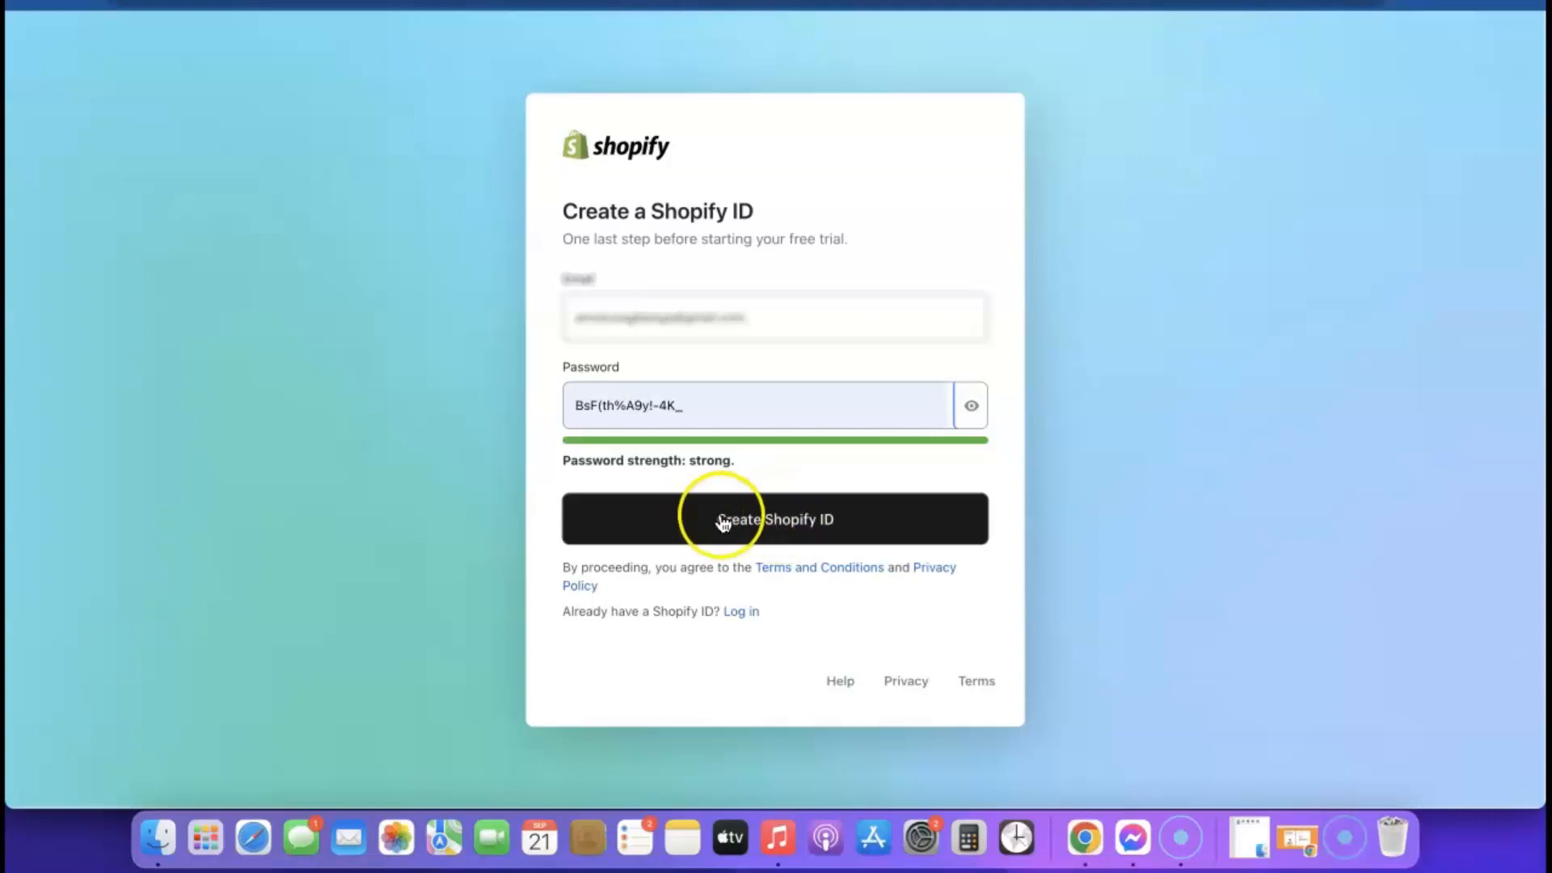
left_click(772, 522)
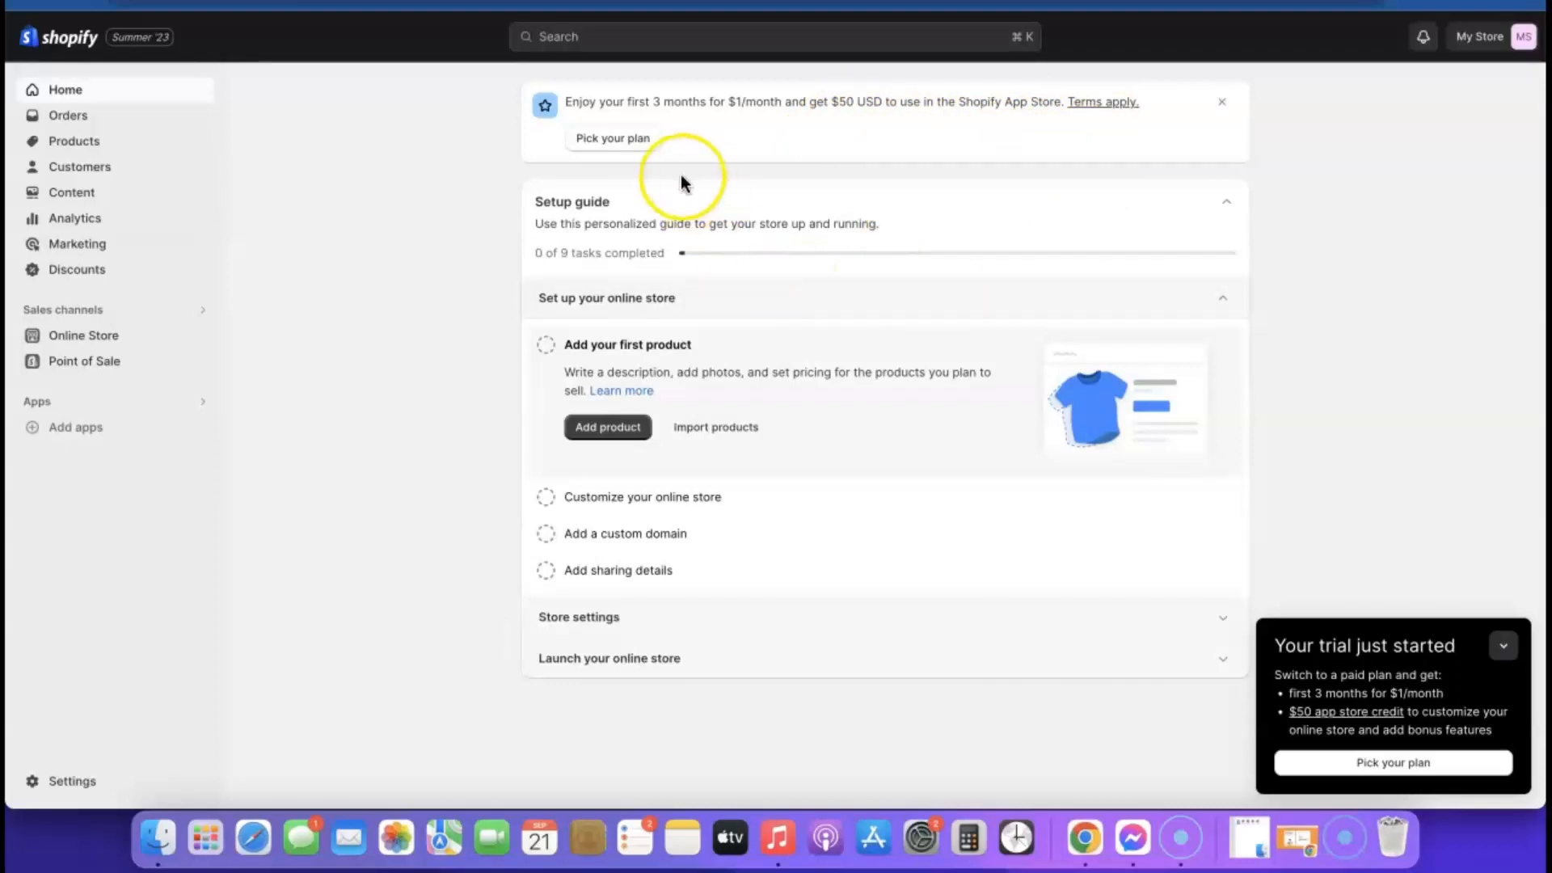
Look over Home and Online Store > Themes, then bring up the Basic, Shopify and Advanced plans.
left_click(620, 141)
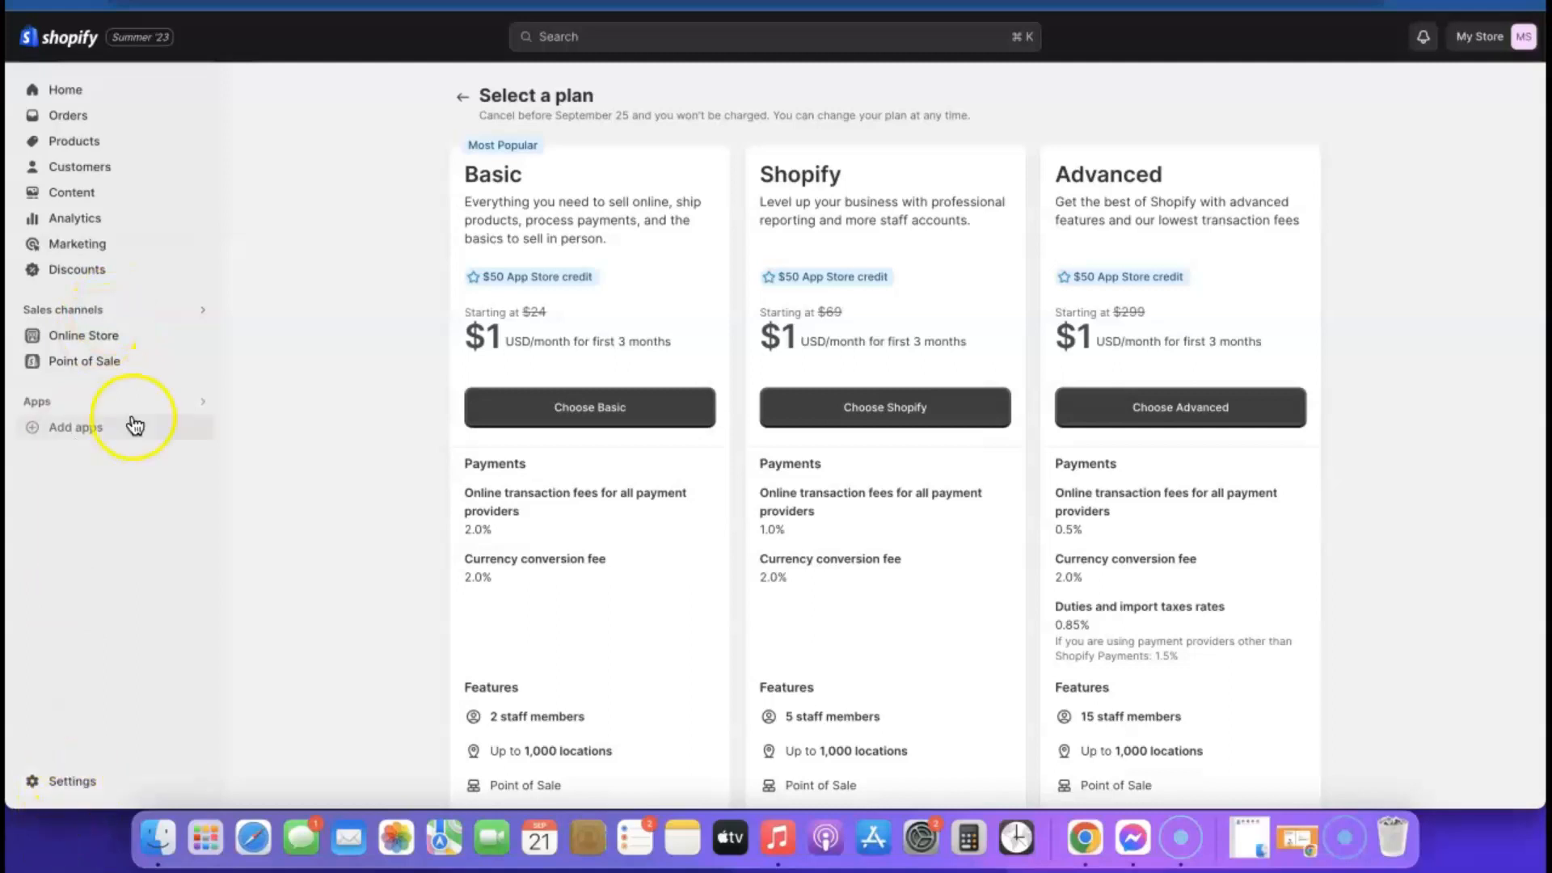
left_click(65, 90)
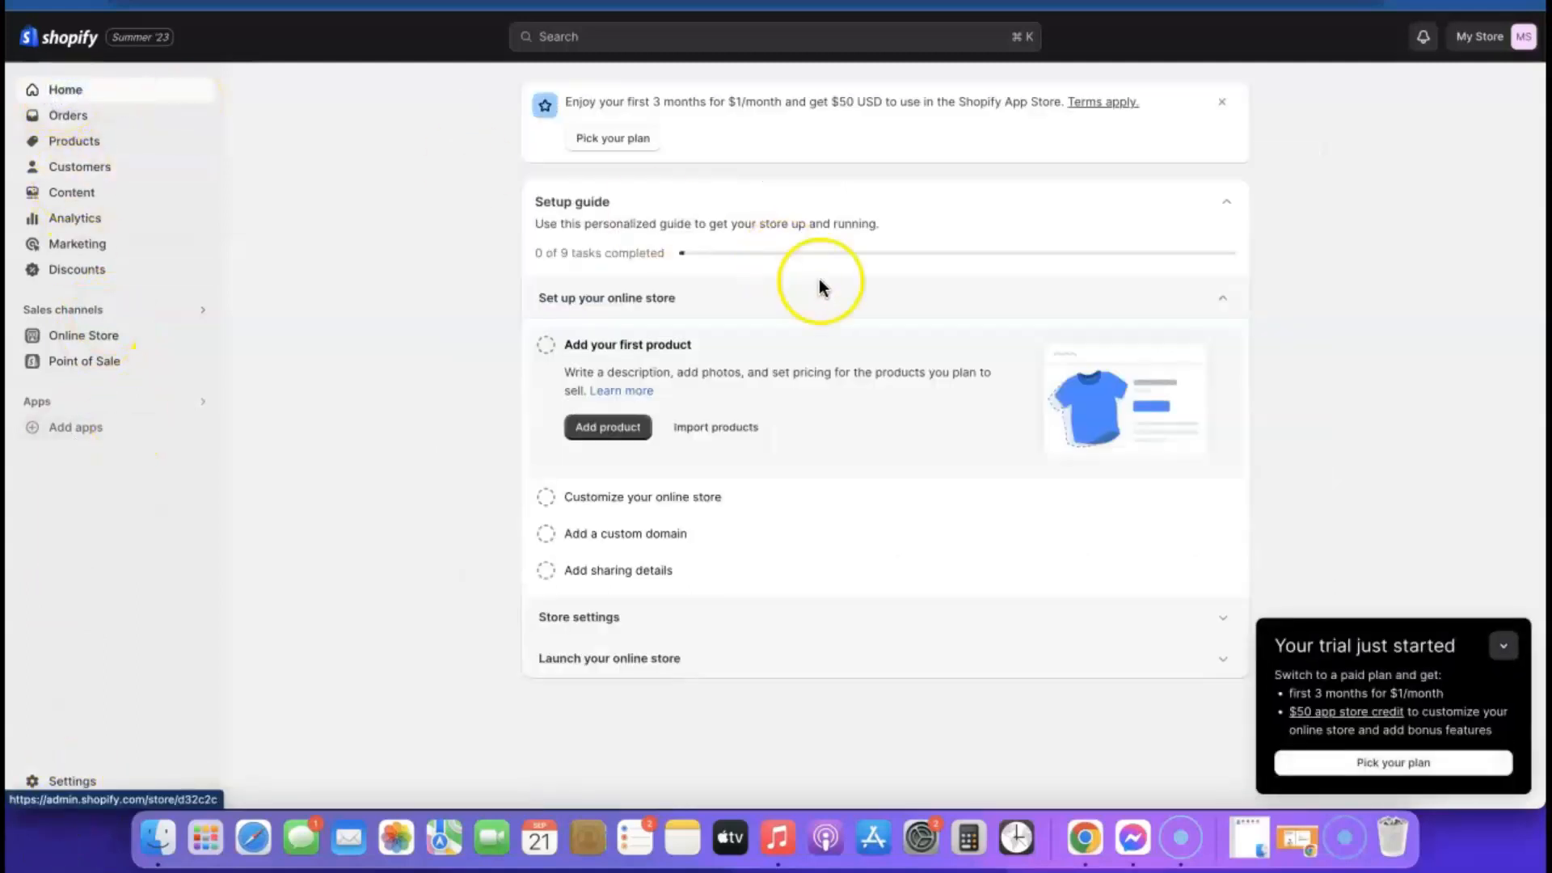
left_click(77, 339)
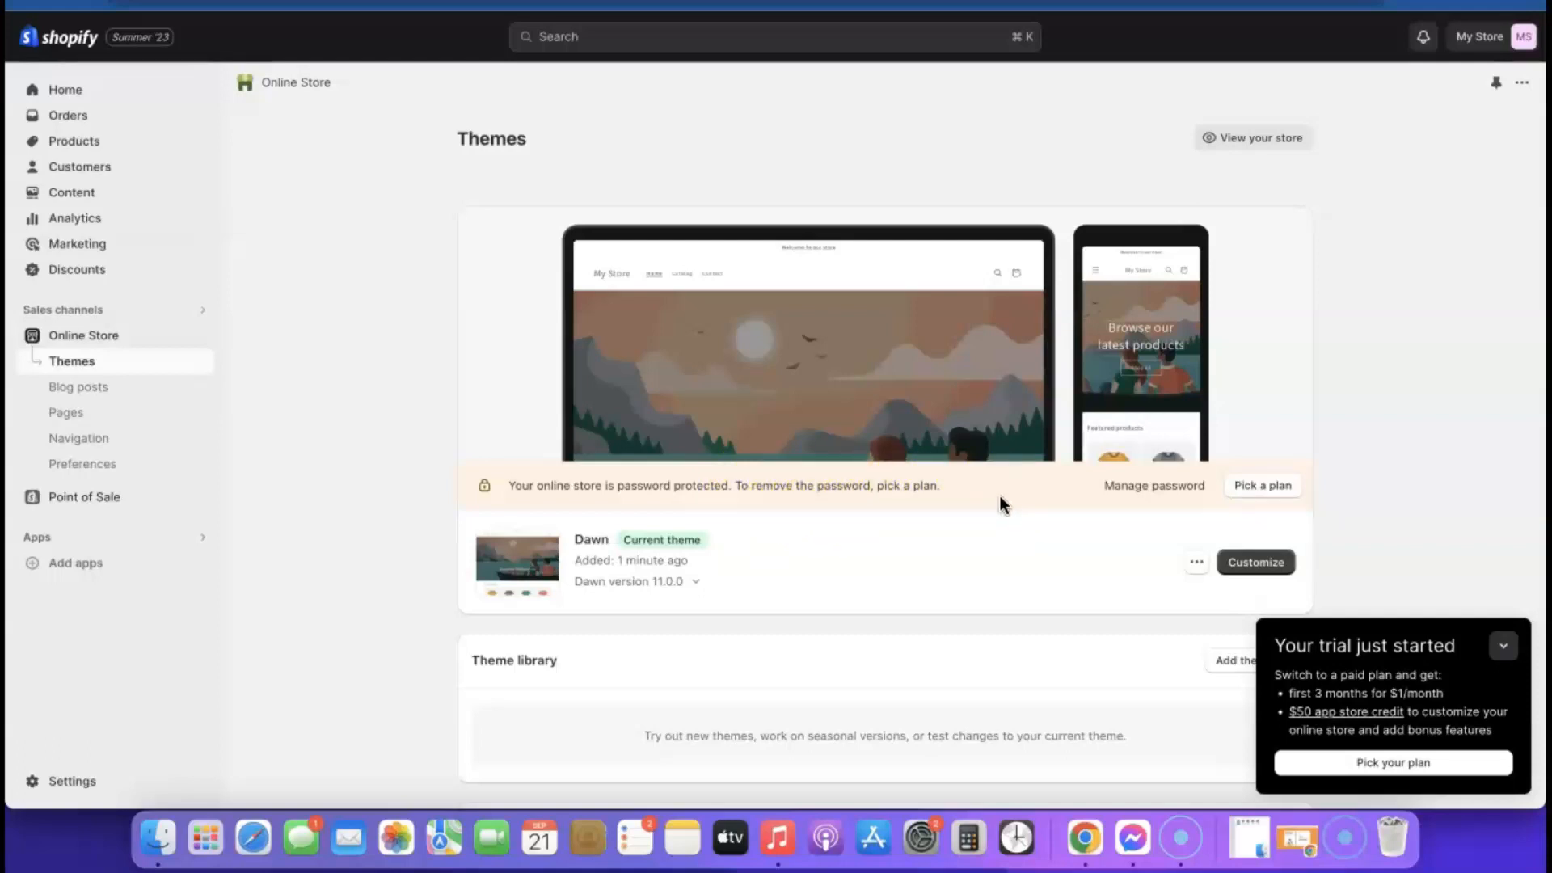
left_click(1245, 488)
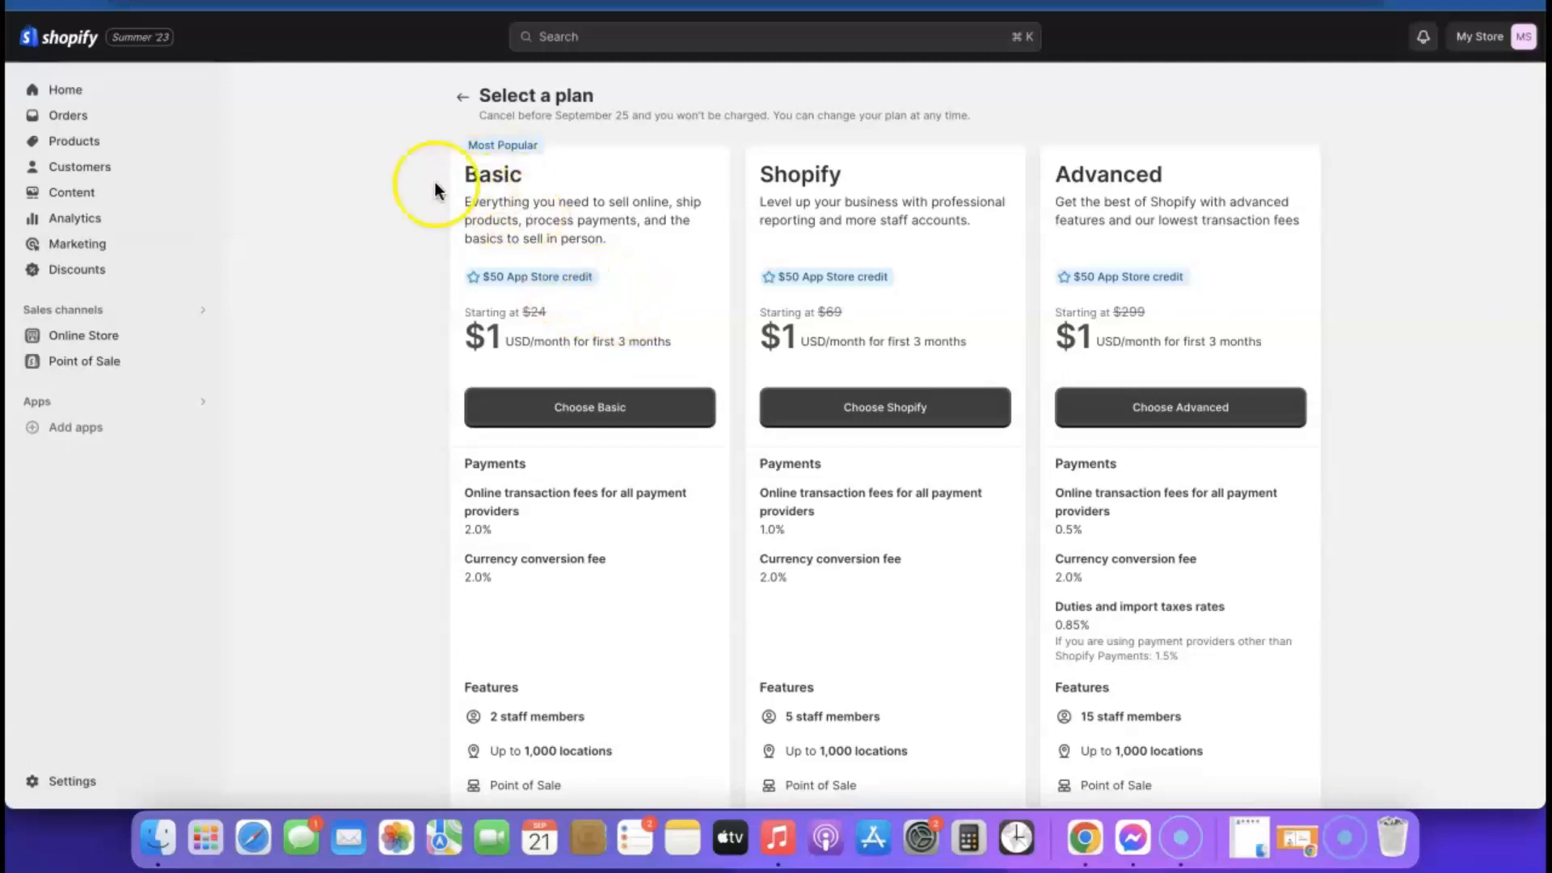
Choose the Basic plan with a monthly billing cycle.
left_click(588, 411)
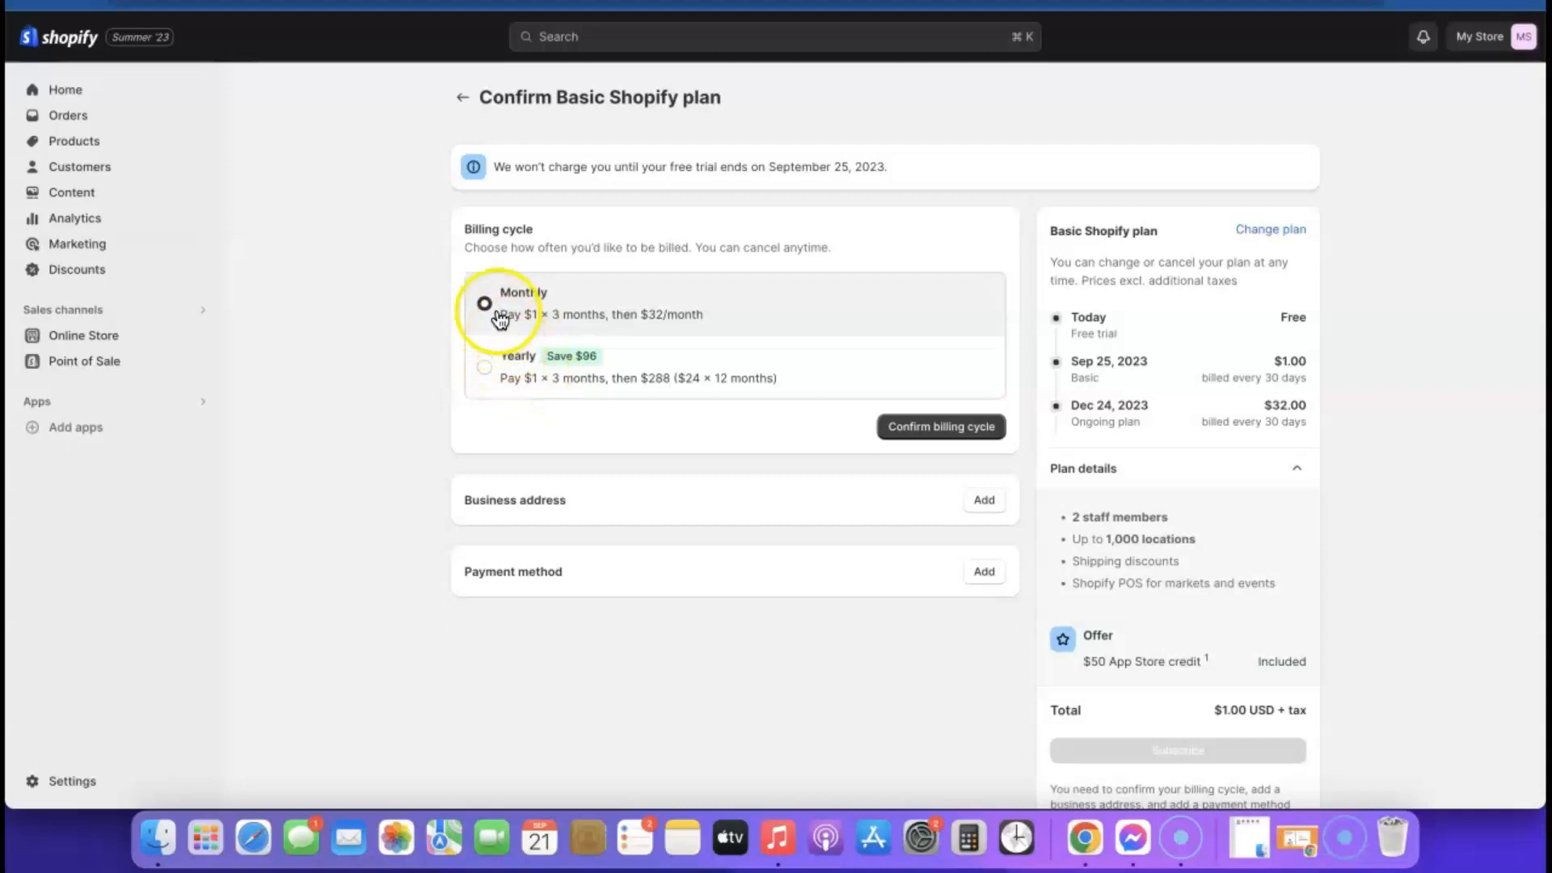
left_click(931, 433)
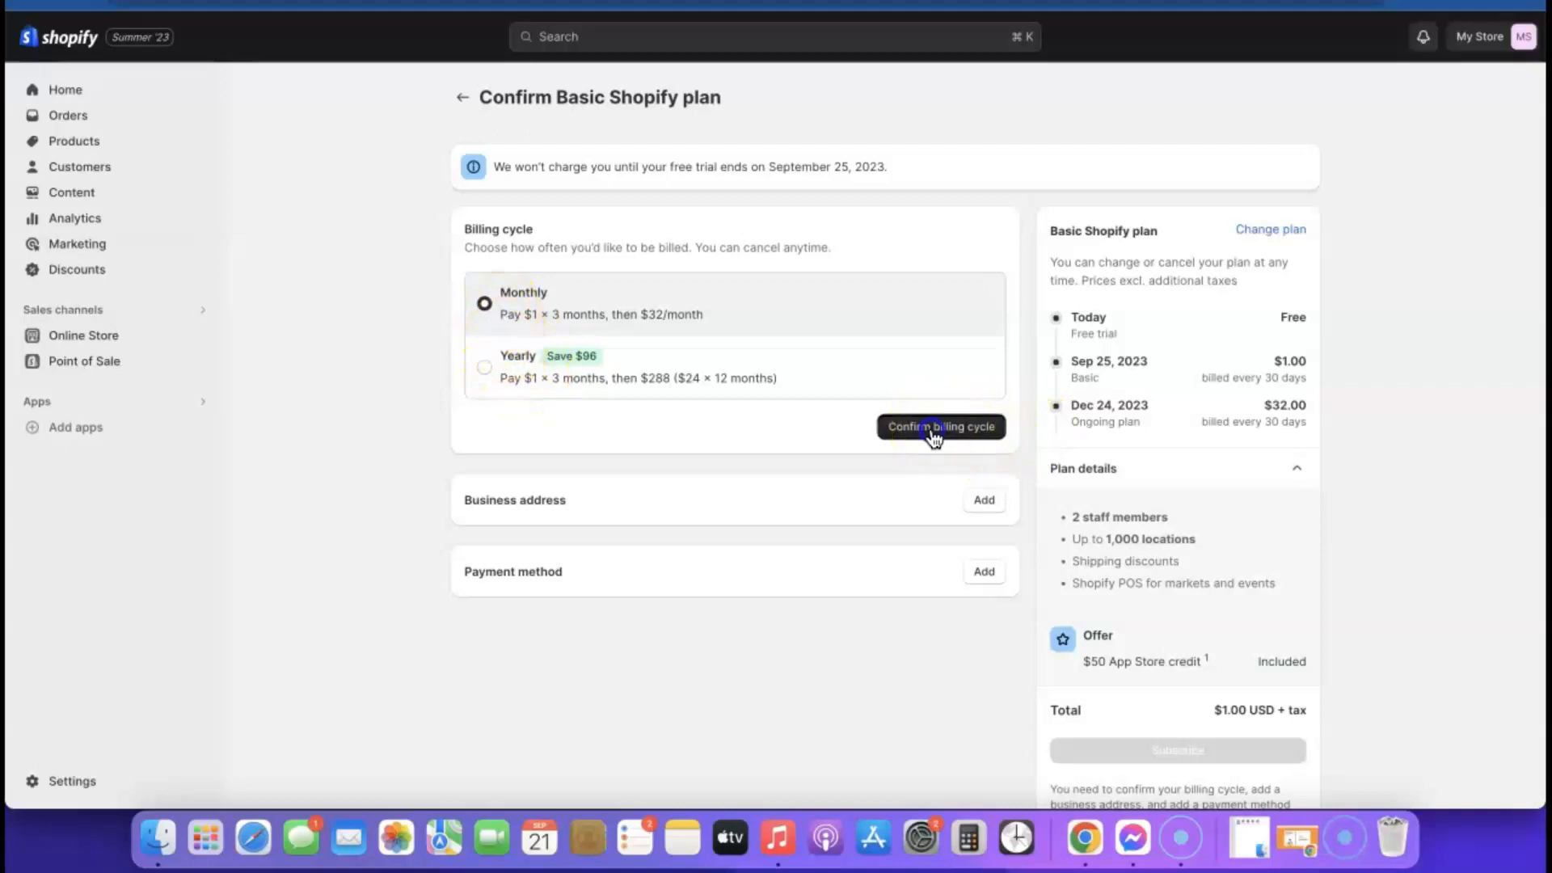
scroll(918, 389, "down", 1)
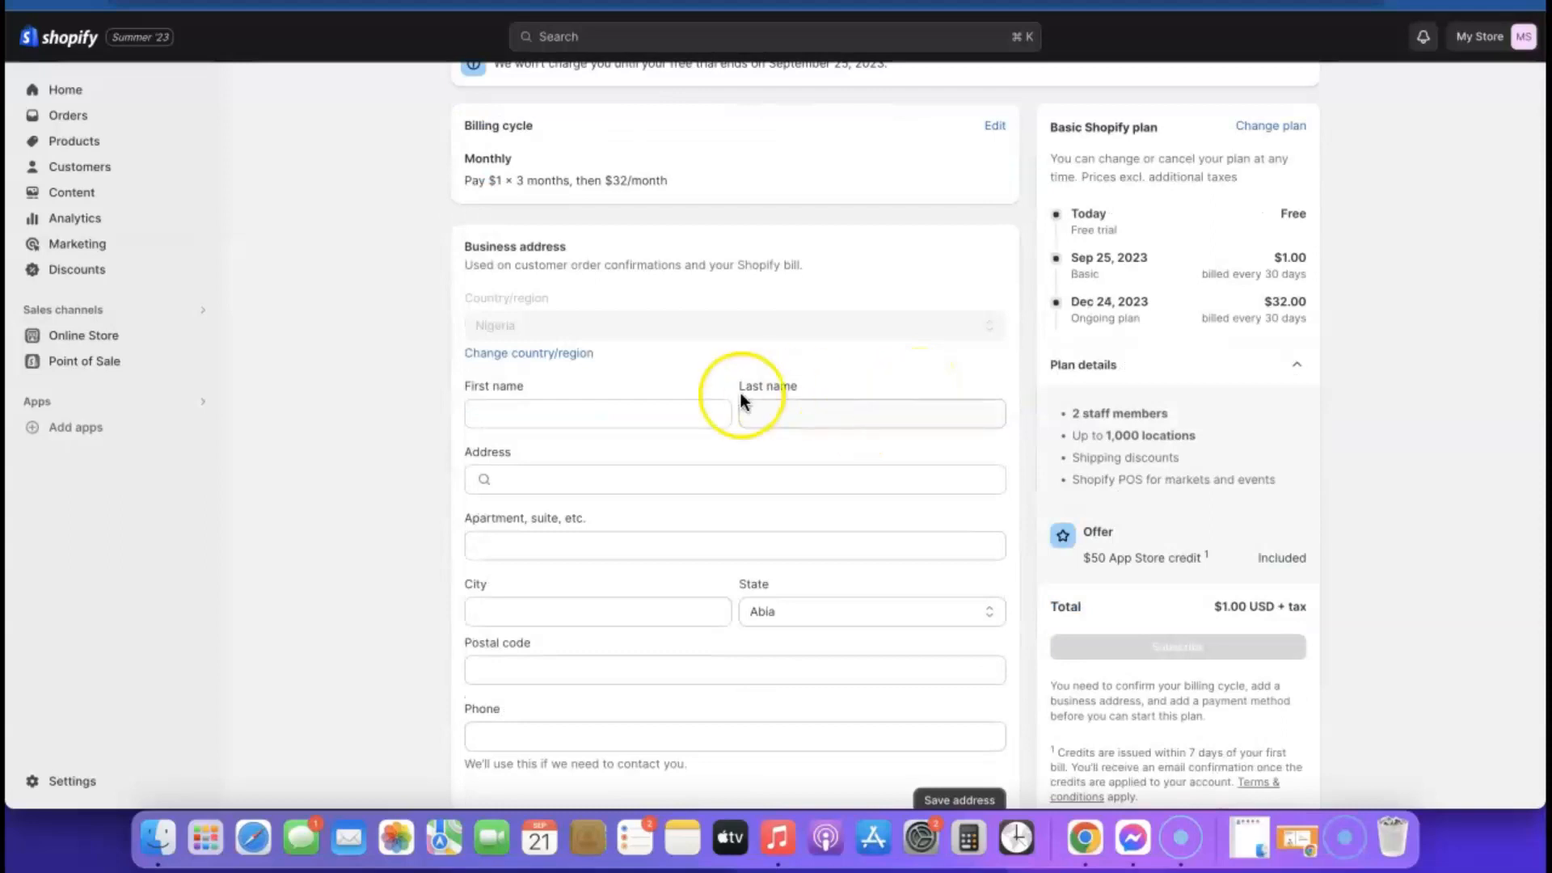
Enter the owner's first and last name and business address, then save it.
left_click(566, 409)
type("Olusola")
left_click(841, 412)
type("David")
left_click(790, 481)
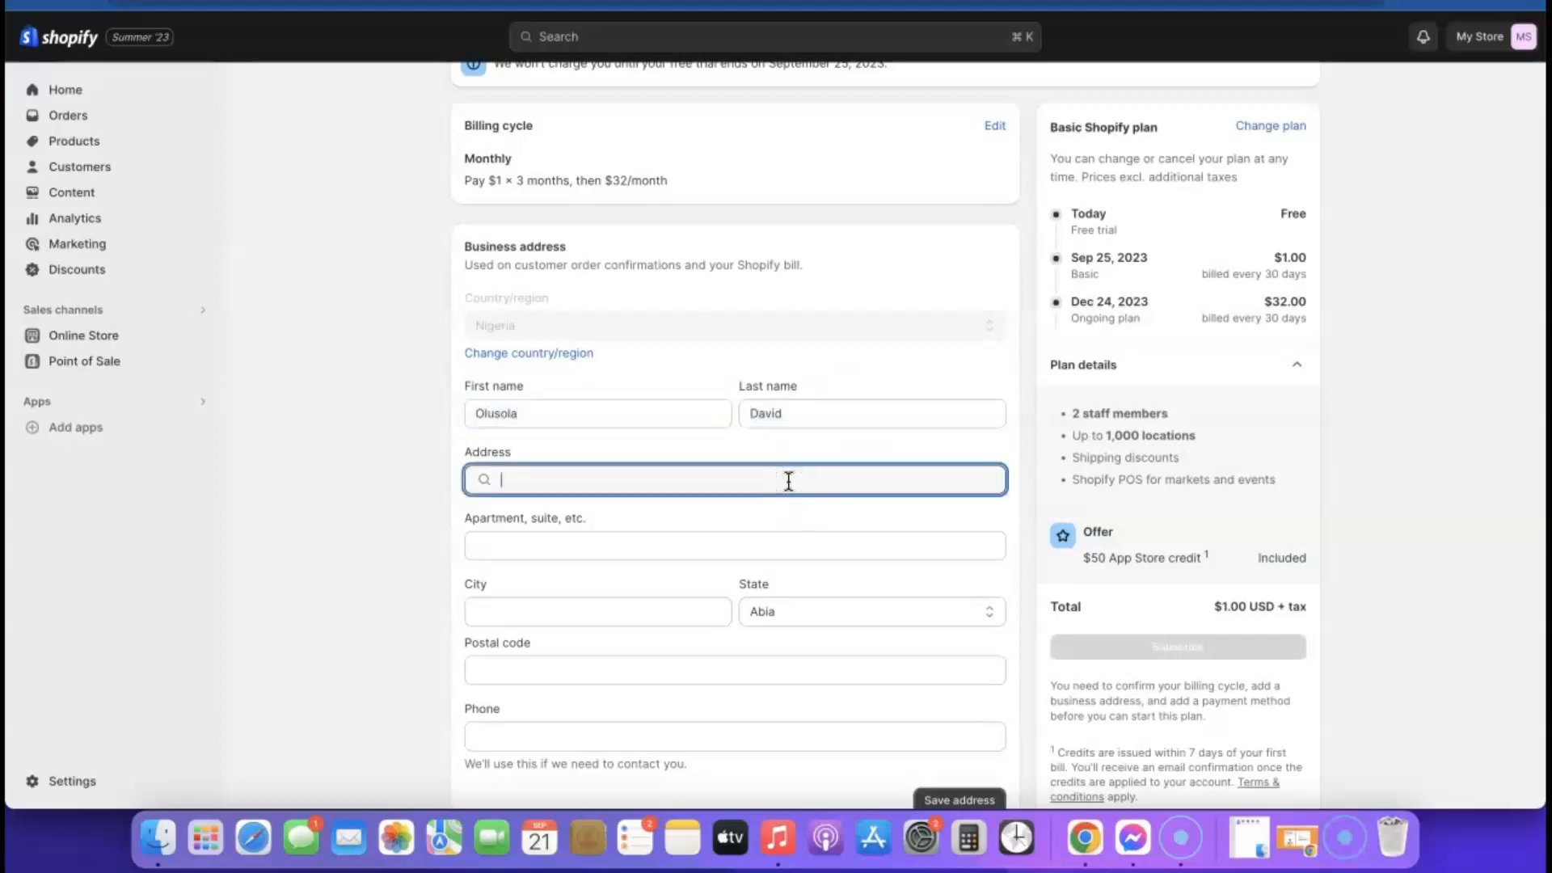
left_click(677, 466)
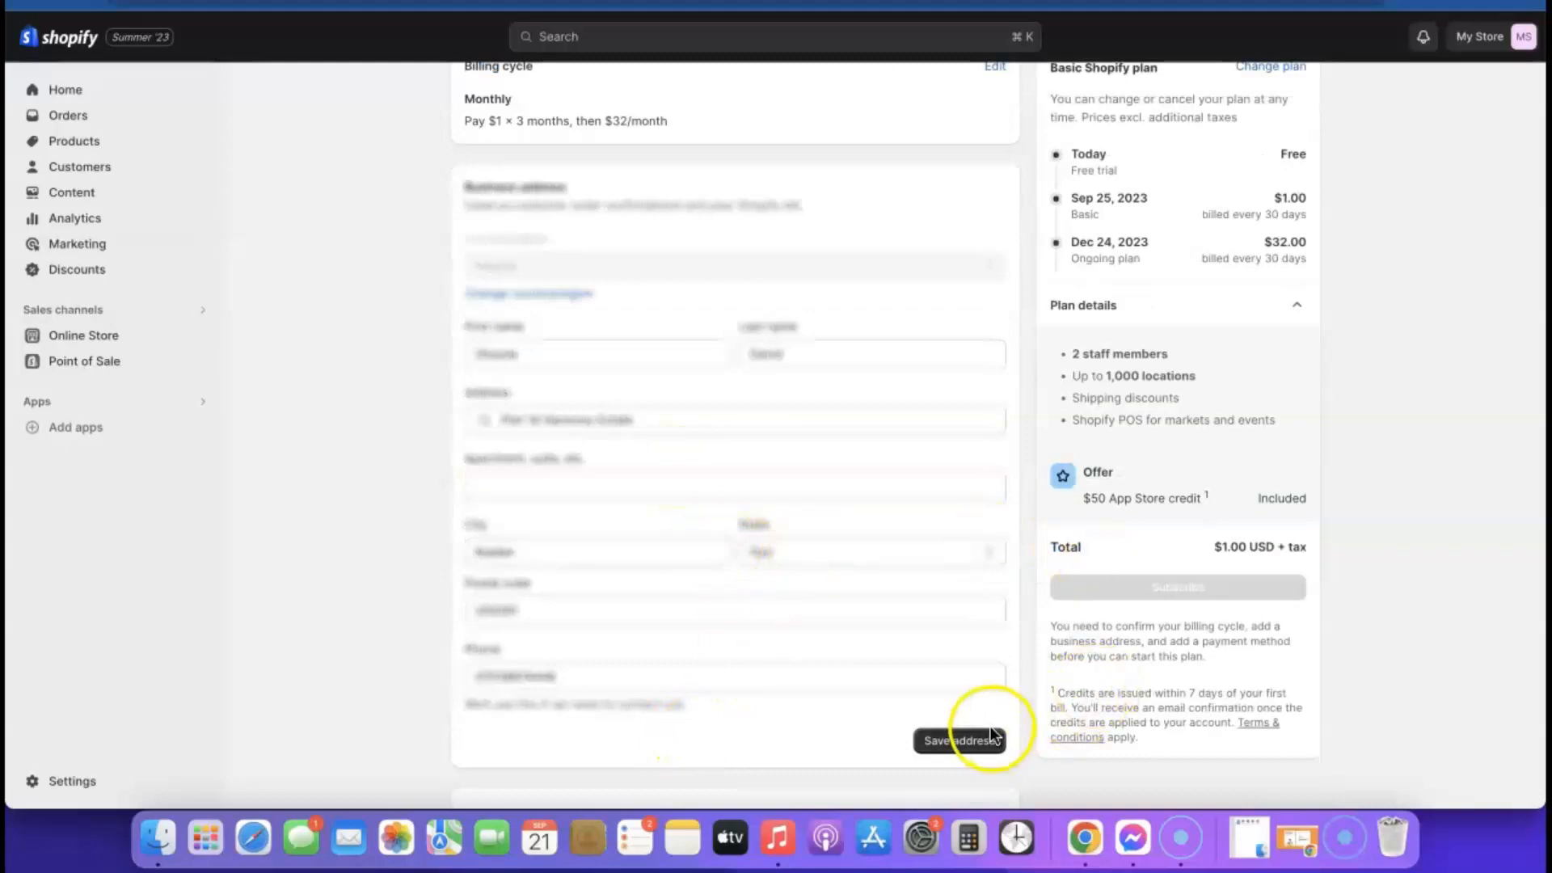
left_click(978, 746)
Add a card payment method, subscribe to Basic, and decline the $89 POS Pro add-on.
left_click(768, 508)
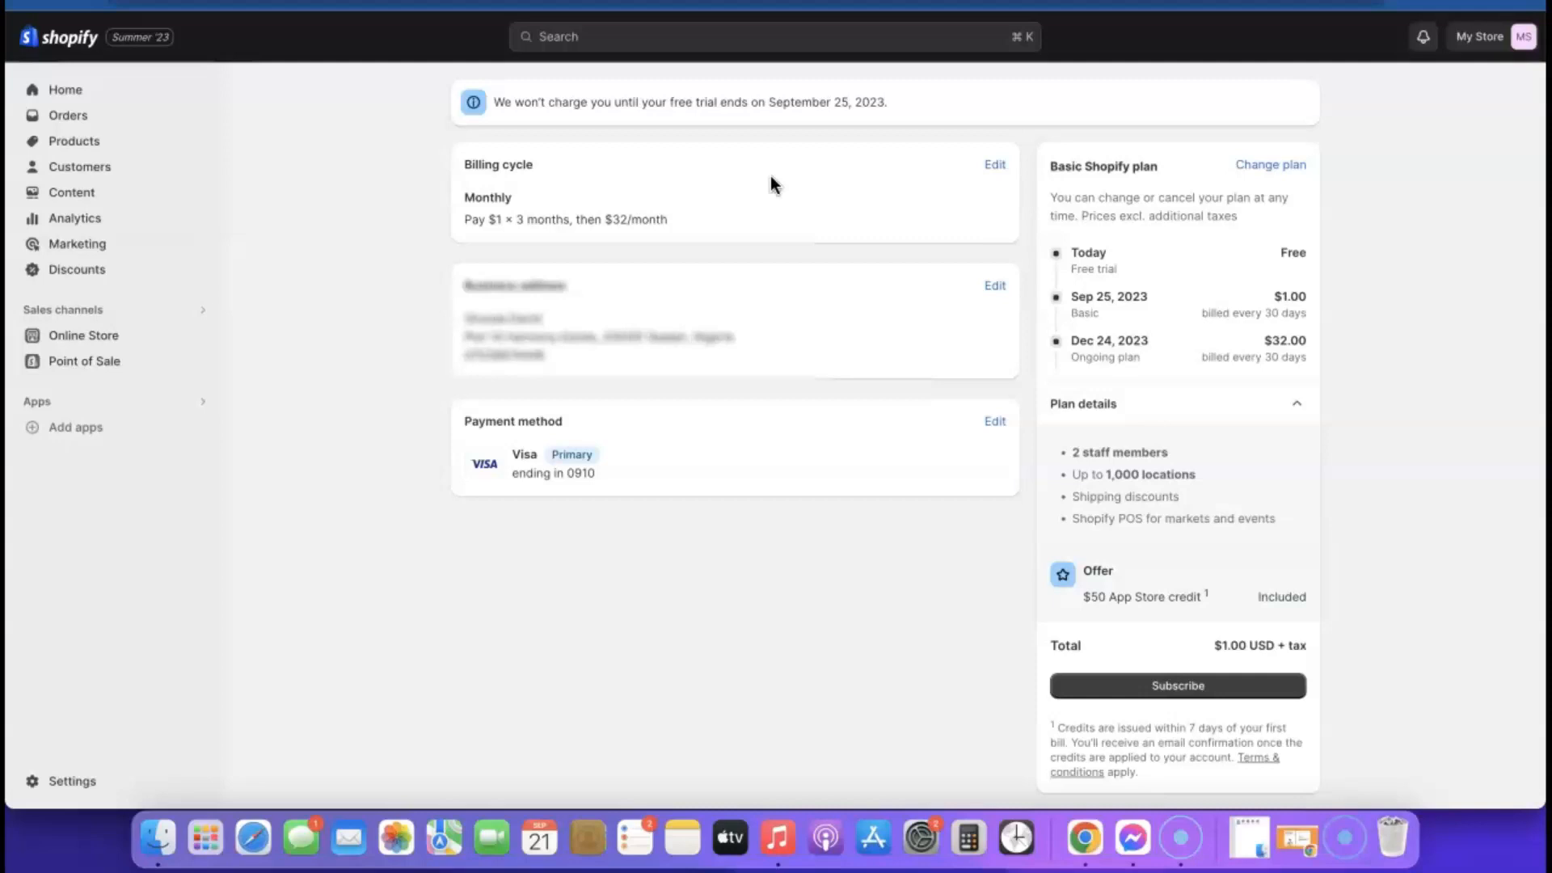
scroll(1291, 795, "down", 1)
left_click(1178, 675)
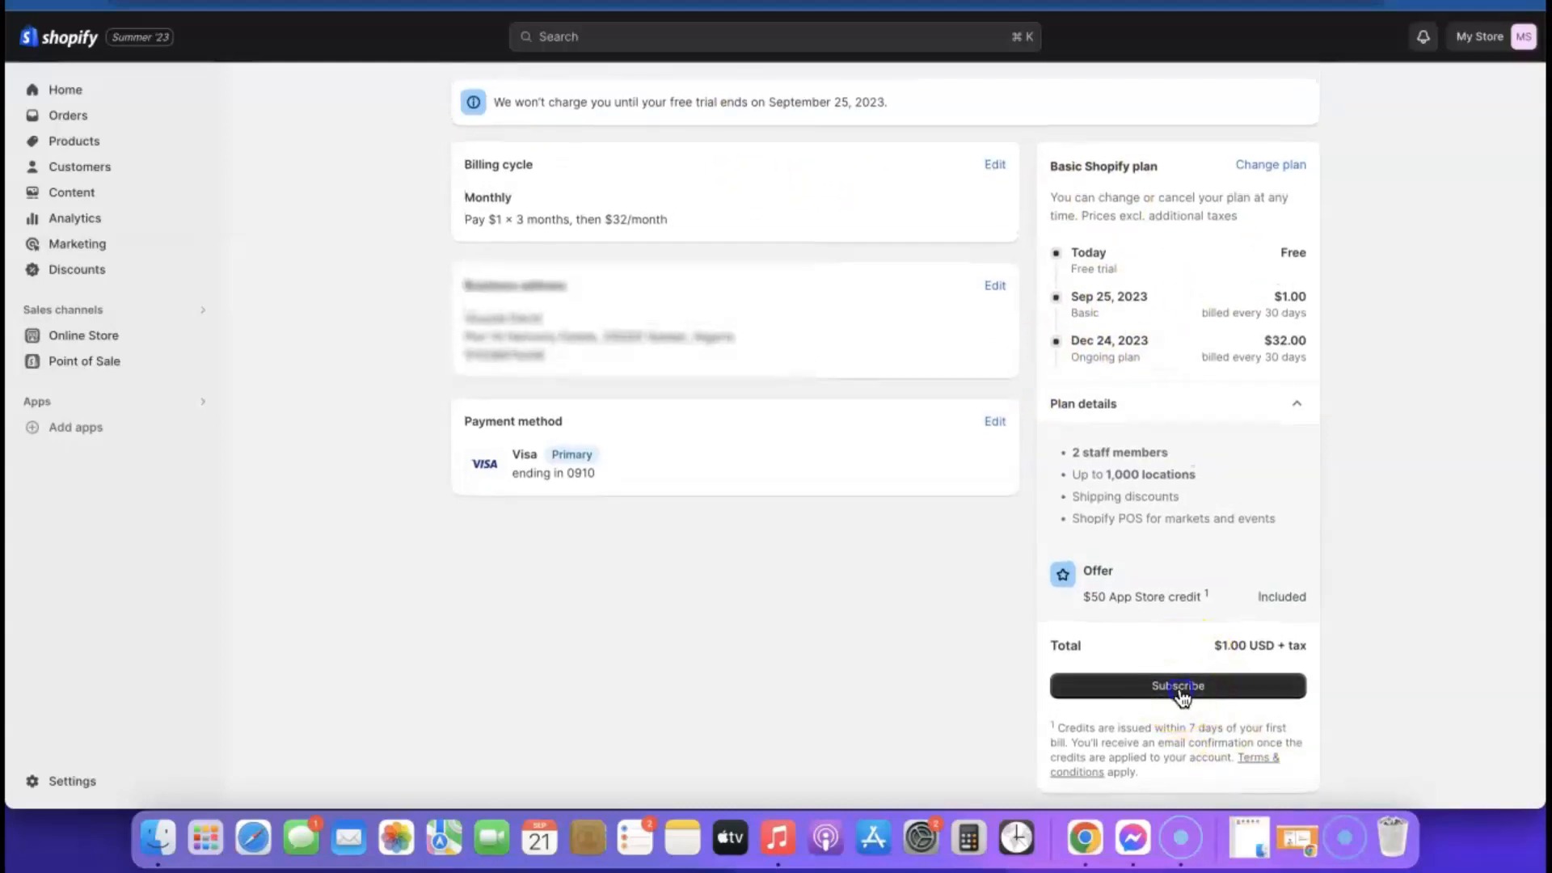
scroll(990, 438, "down", 2)
scroll(989, 439, "up", 4)
left_click(1284, 101)
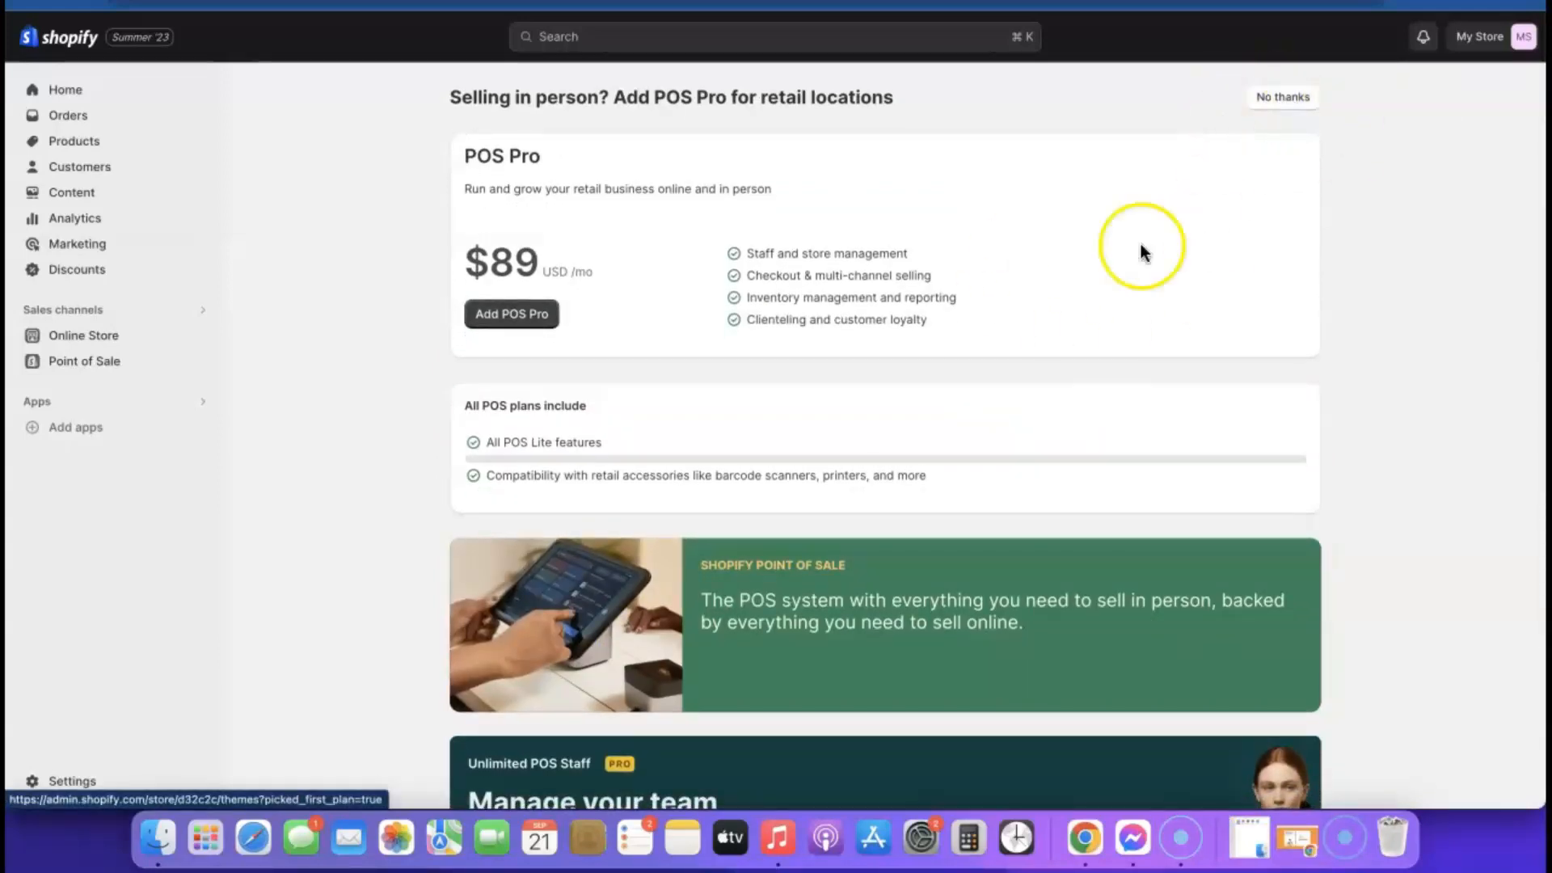
left_click(1284, 99)
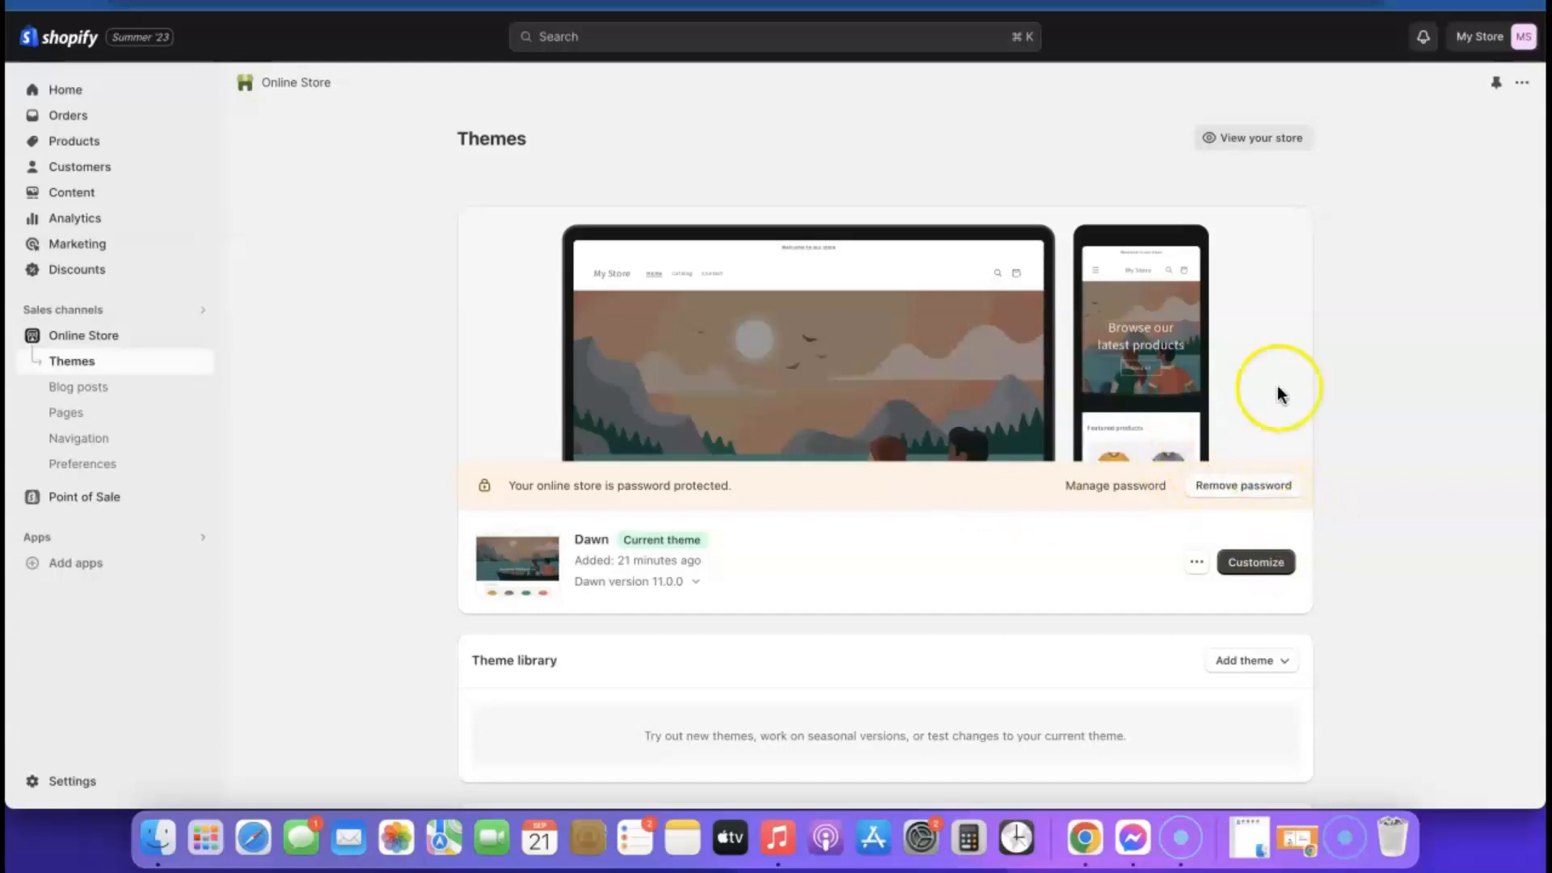
right_click(1254, 150)
left_click(1292, 152)
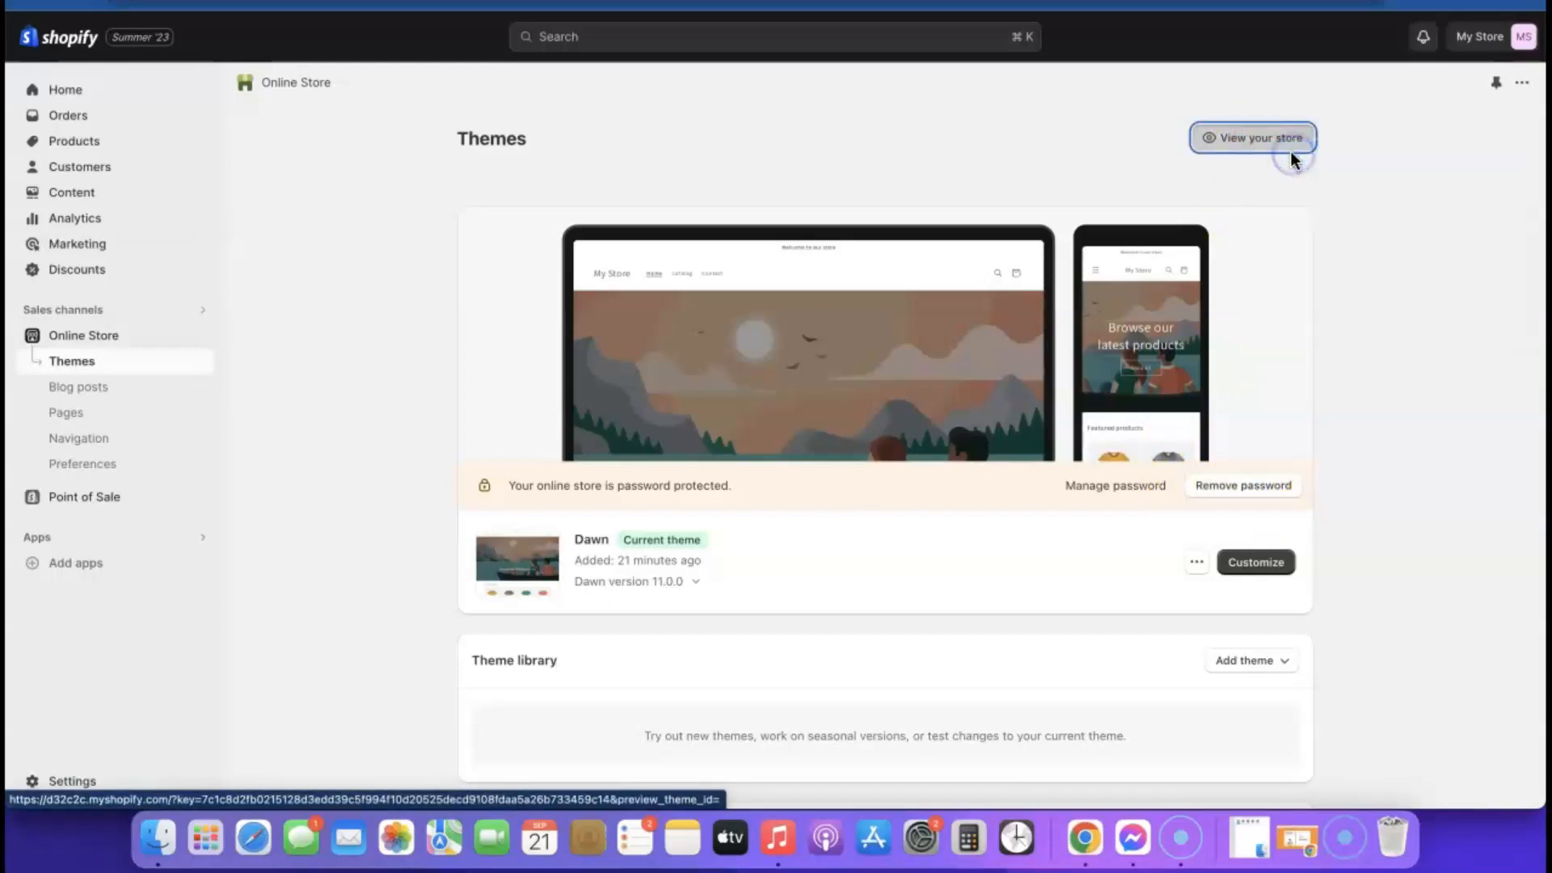
key("ctrl+Tab")
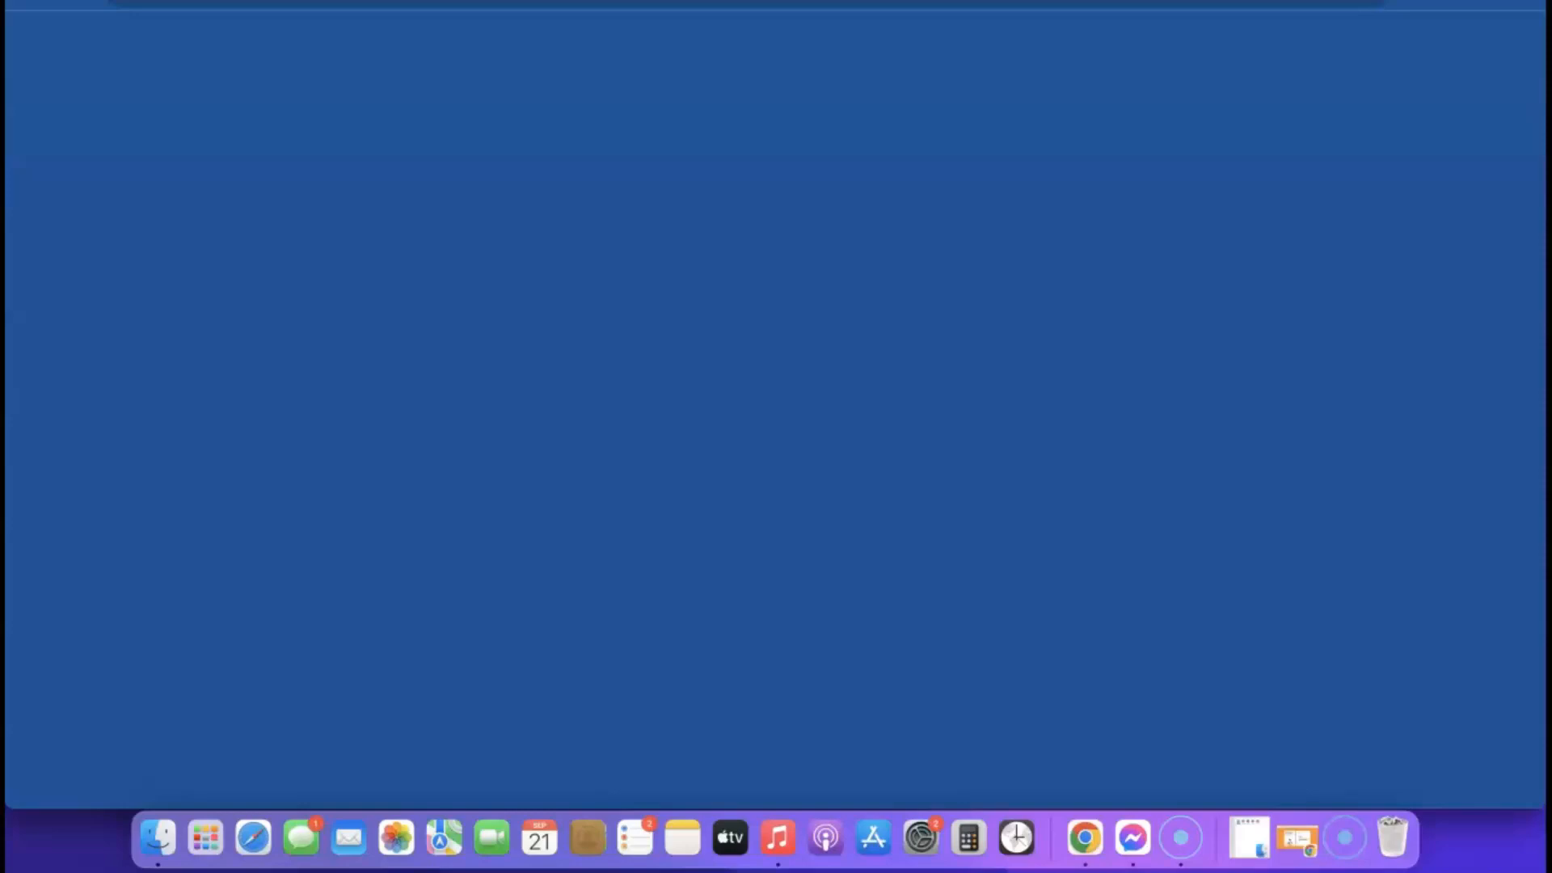
scroll(879, 277, "down", 10)
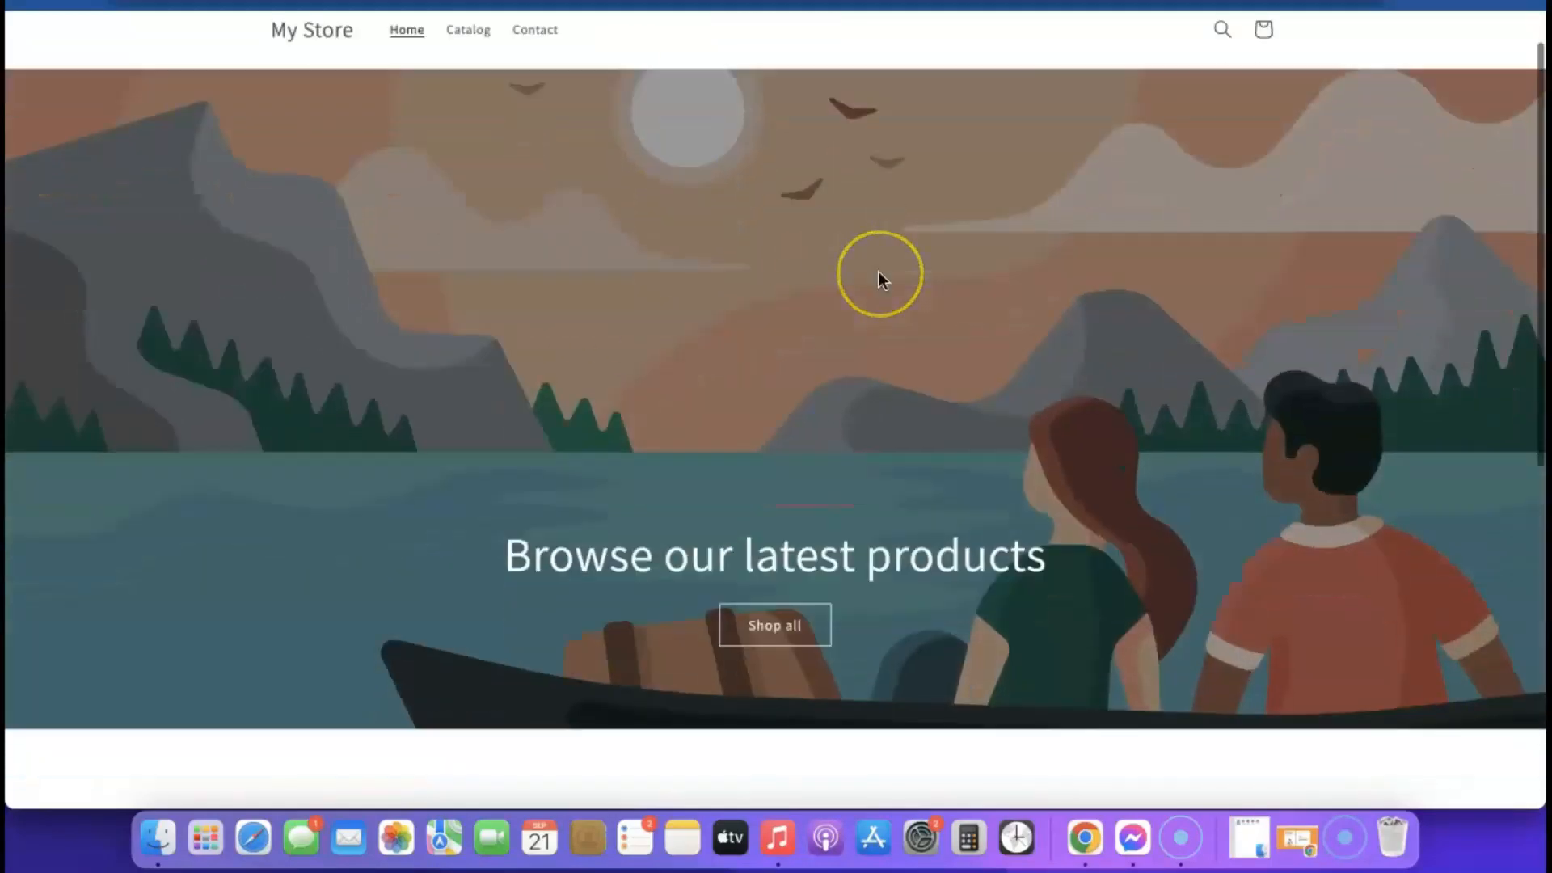
scroll(881, 279, "up", 10)
scroll(764, 352, "down", 5)
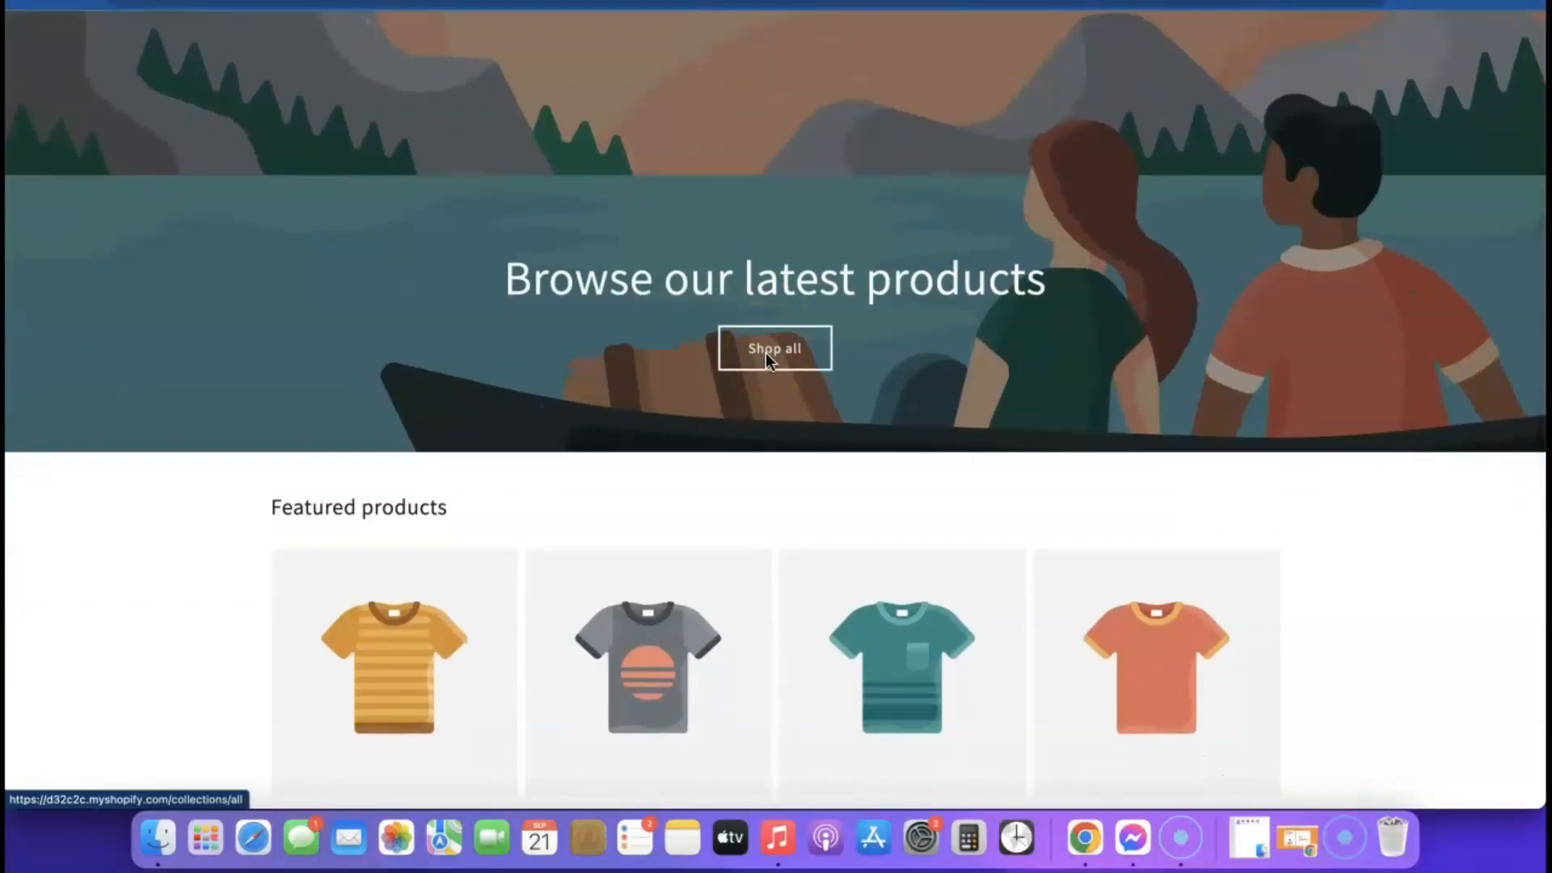
left_click(519, 10)
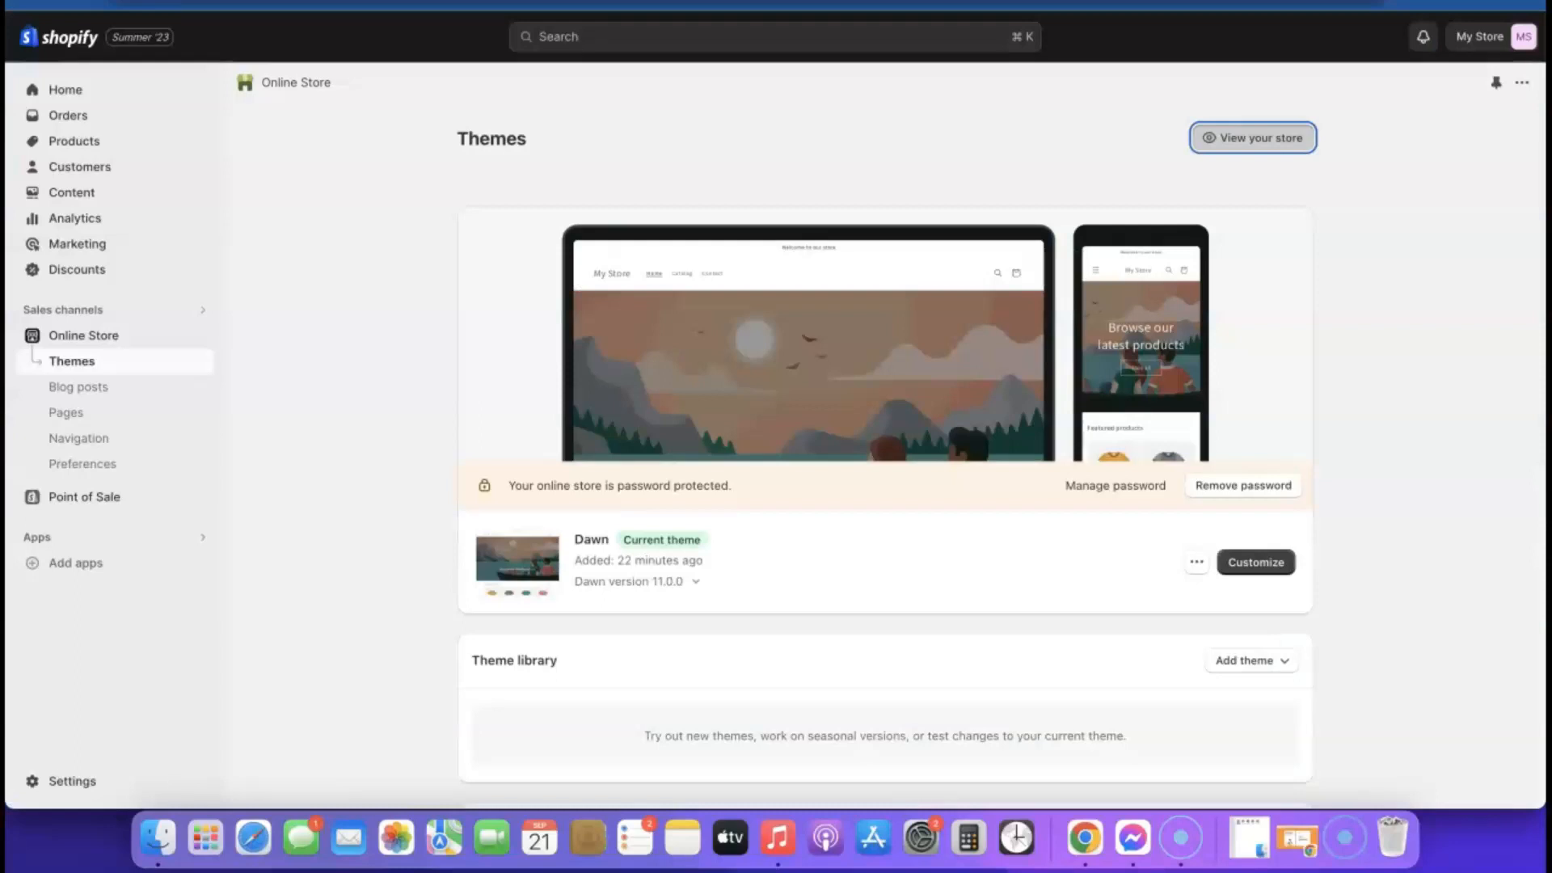
Add the free Sense theme from Popular free themes to the library.
scroll(1051, 420, "down", 1)
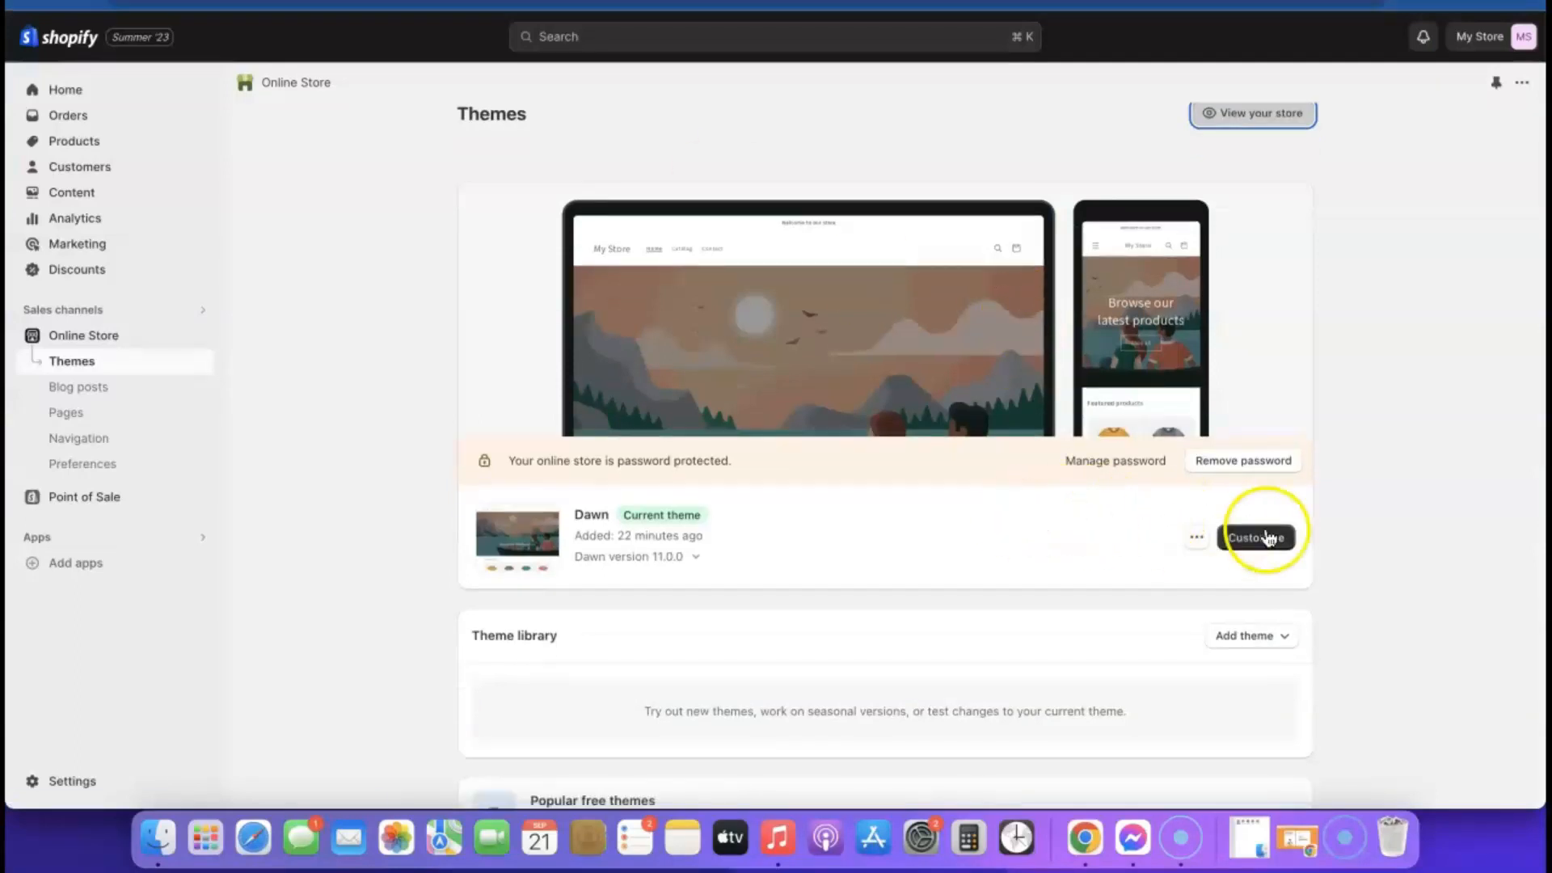
scroll(960, 557, "down", 5)
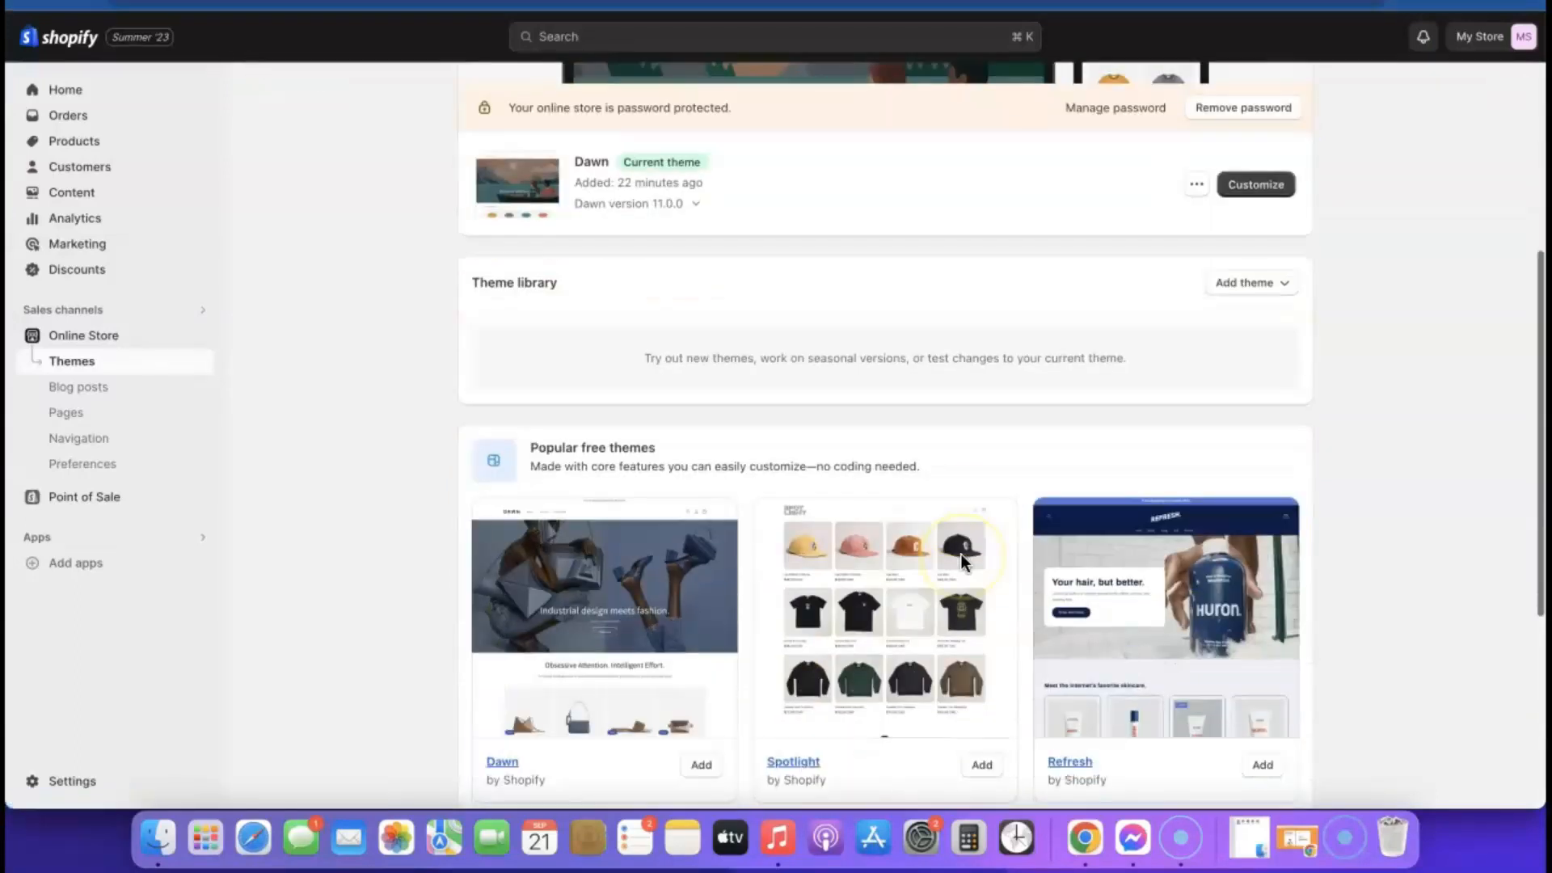
scroll(978, 570, "down", 5)
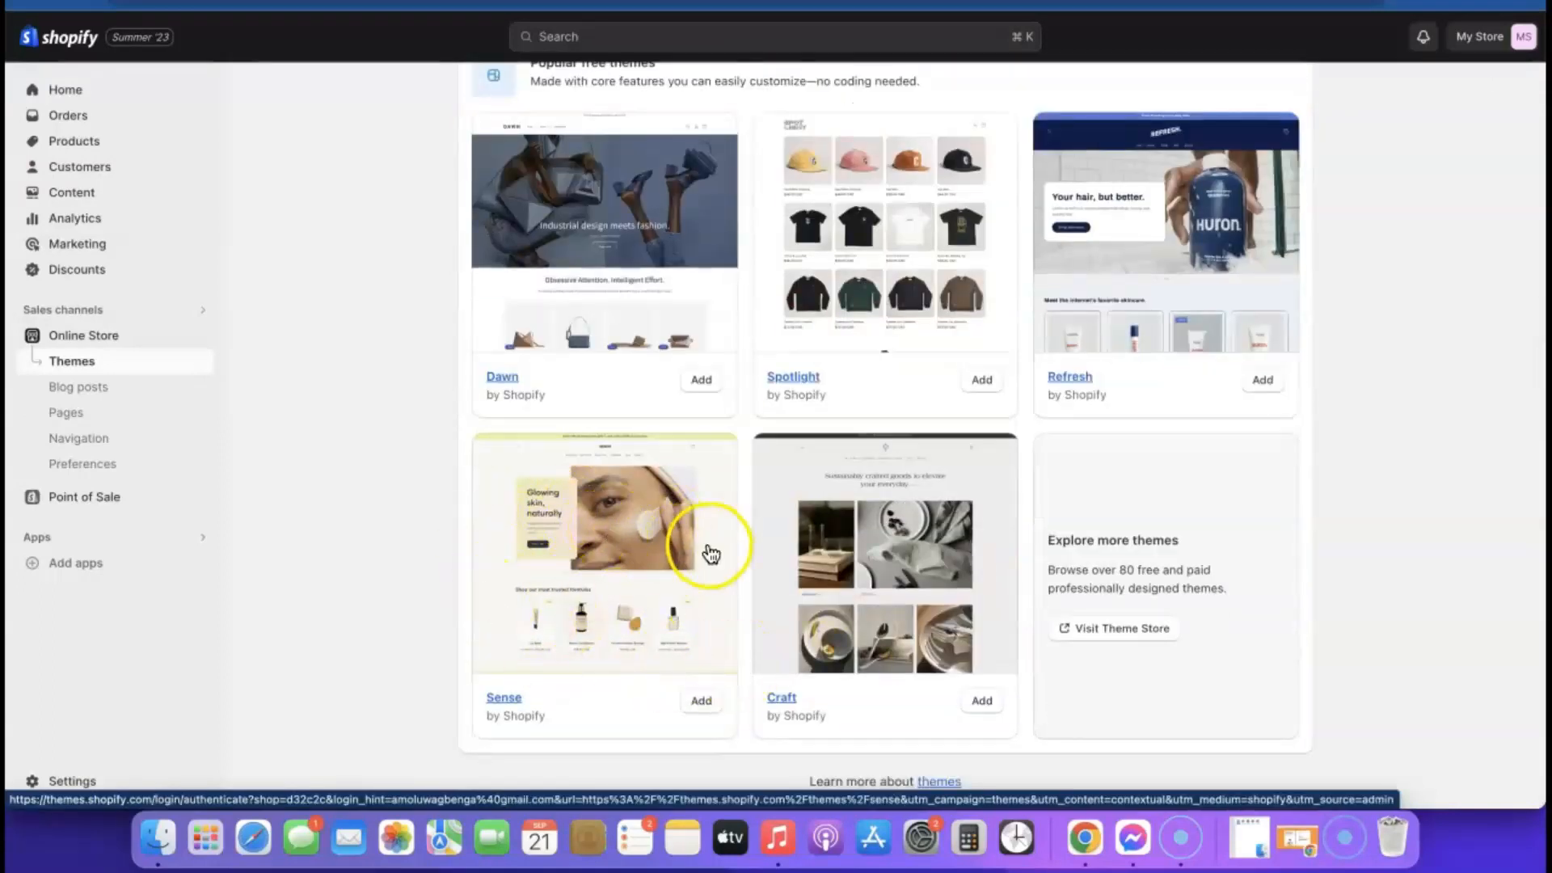
left_click(701, 703)
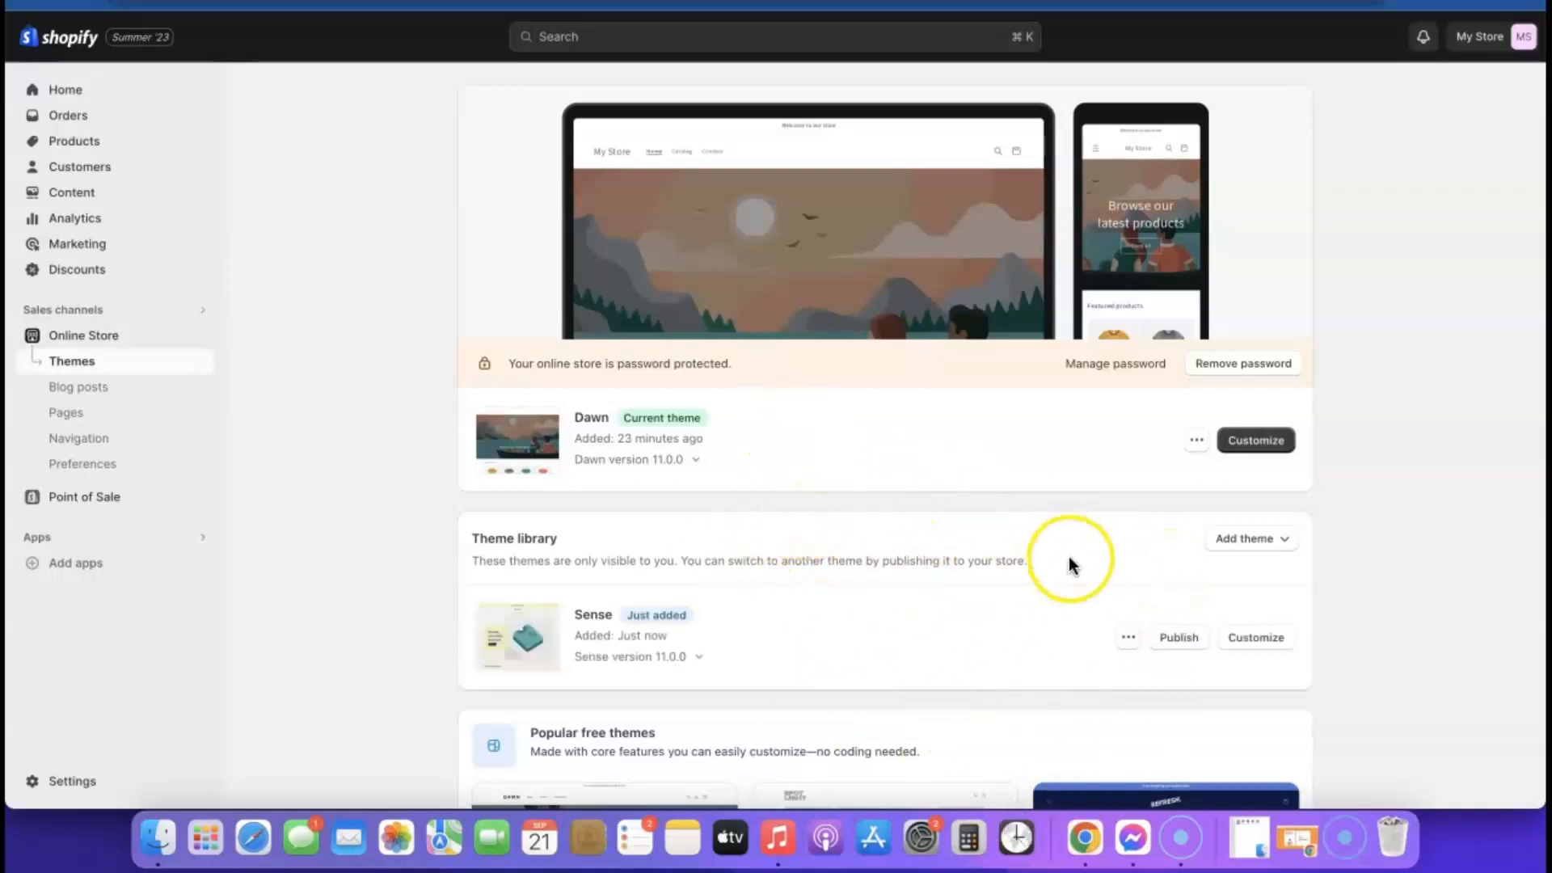
Publish Sense in place of Dawn and remove the storefront password.
left_click(1180, 640)
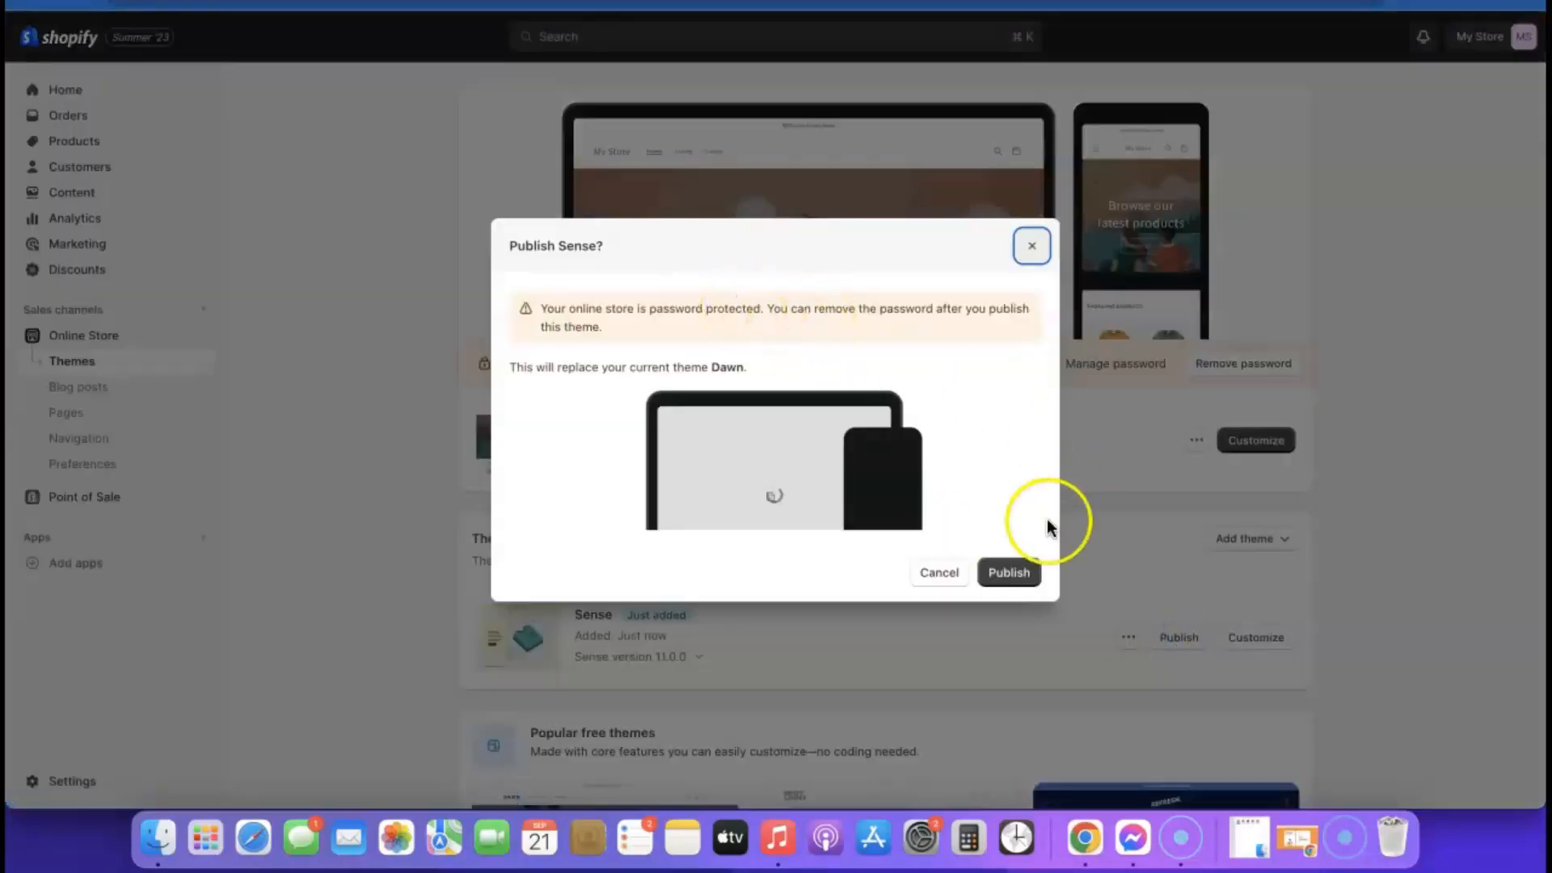
left_click(1011, 573)
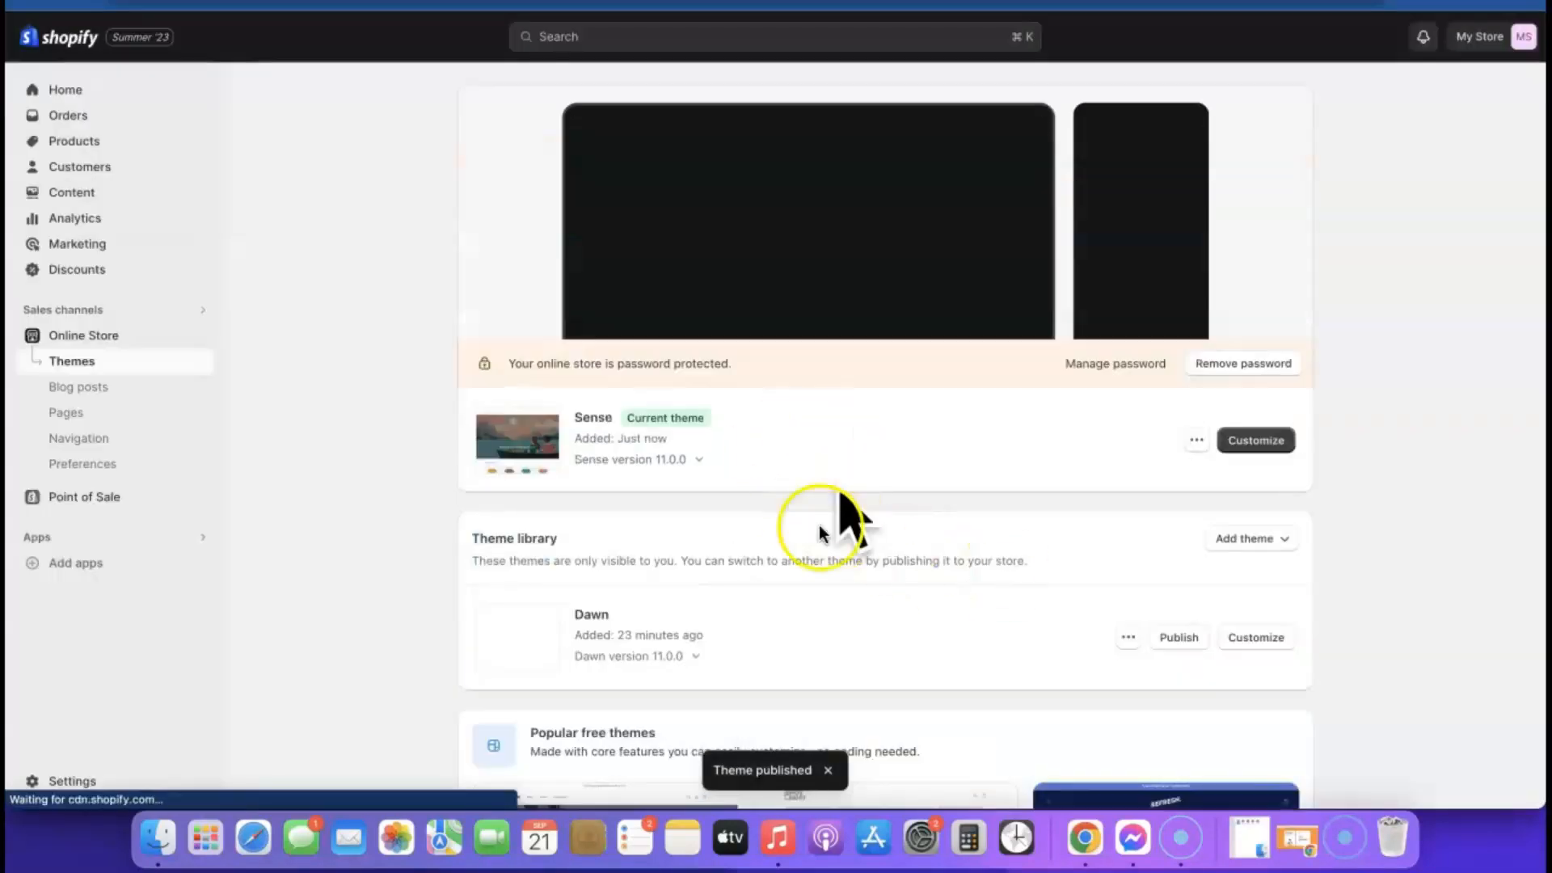
left_click(1265, 365)
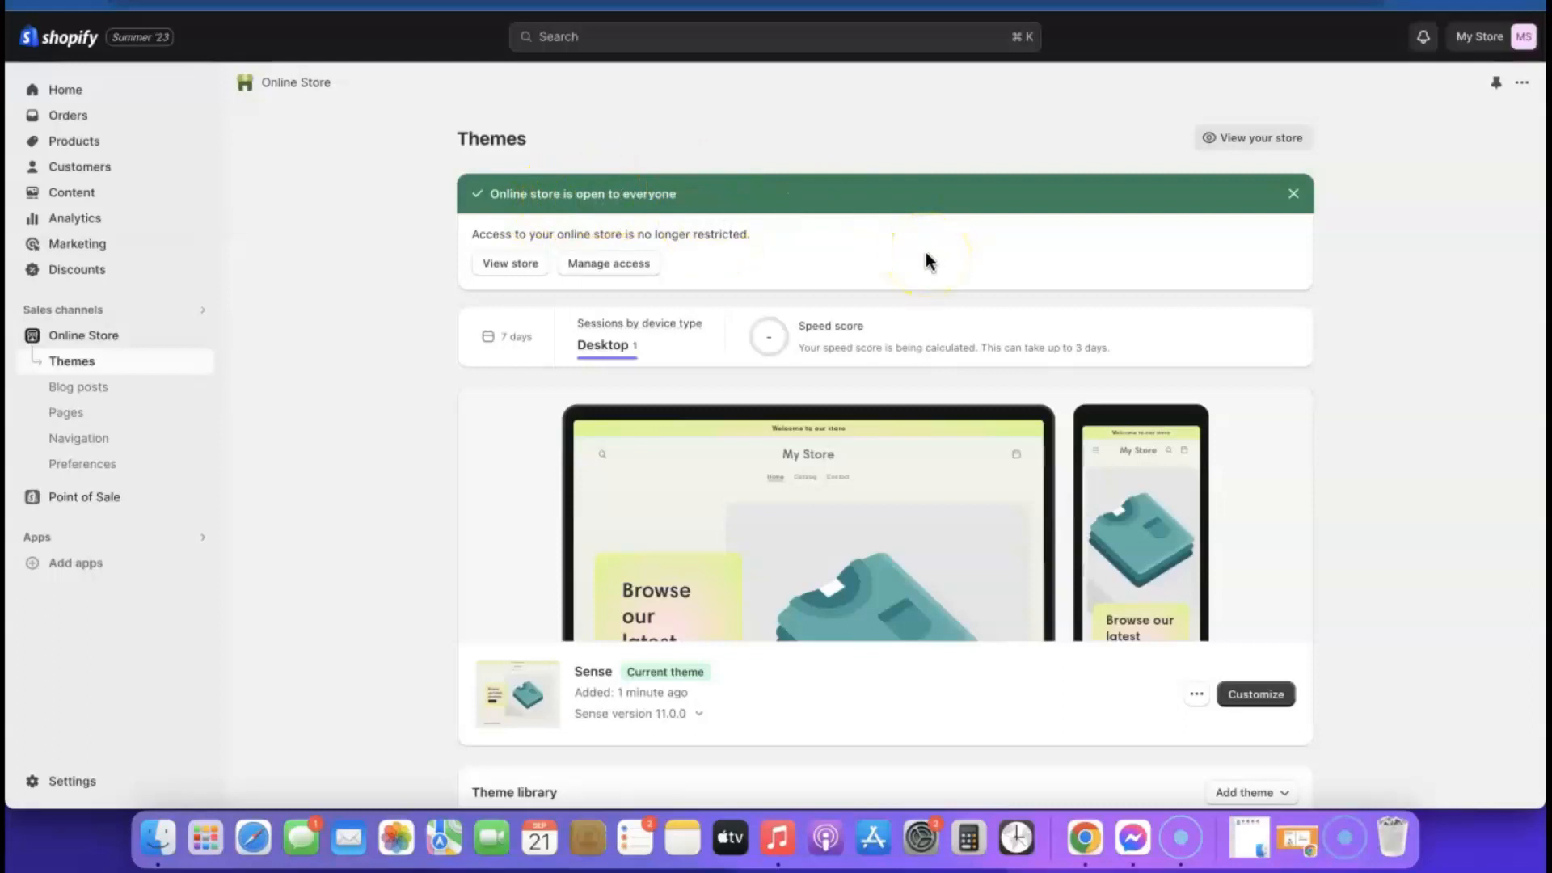
left_click(1248, 702)
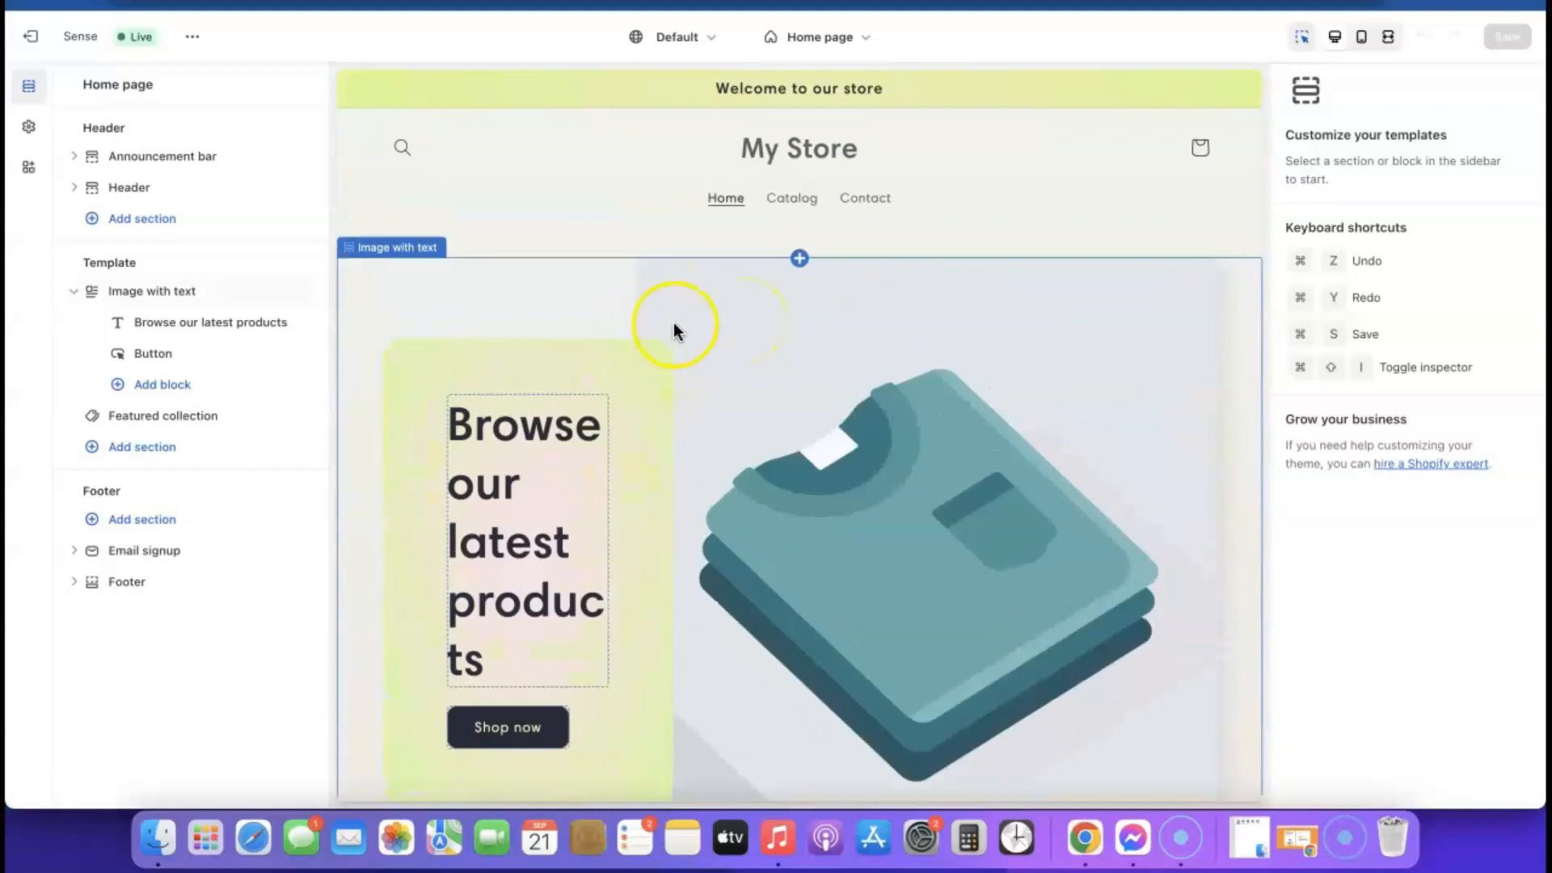
scroll(673, 327, "down", 5)
scroll(672, 327, "up", 3)
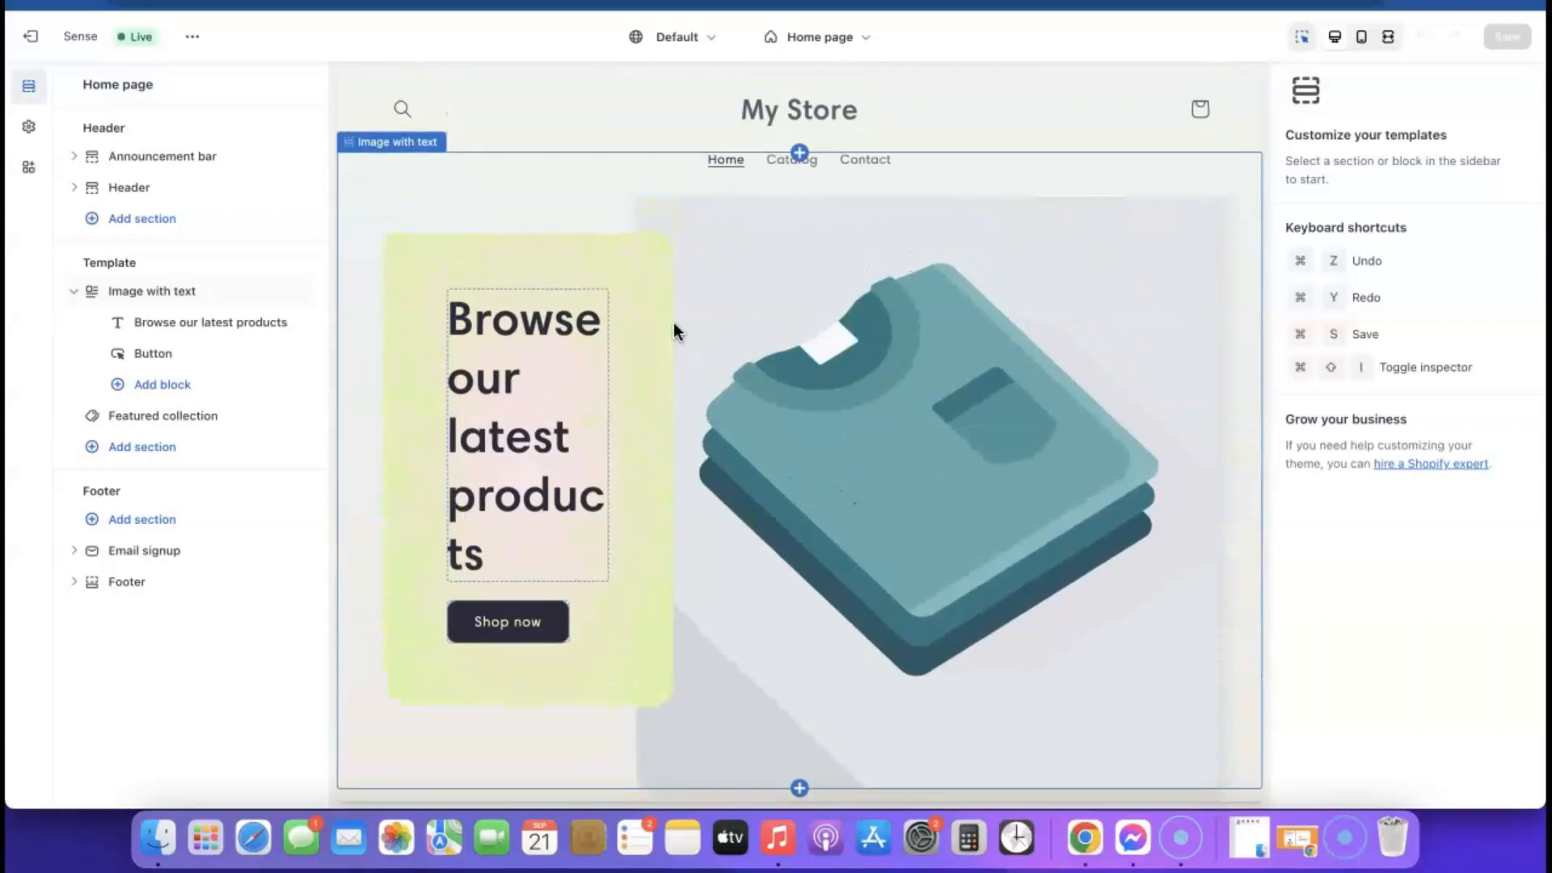
left_click(48, 42)
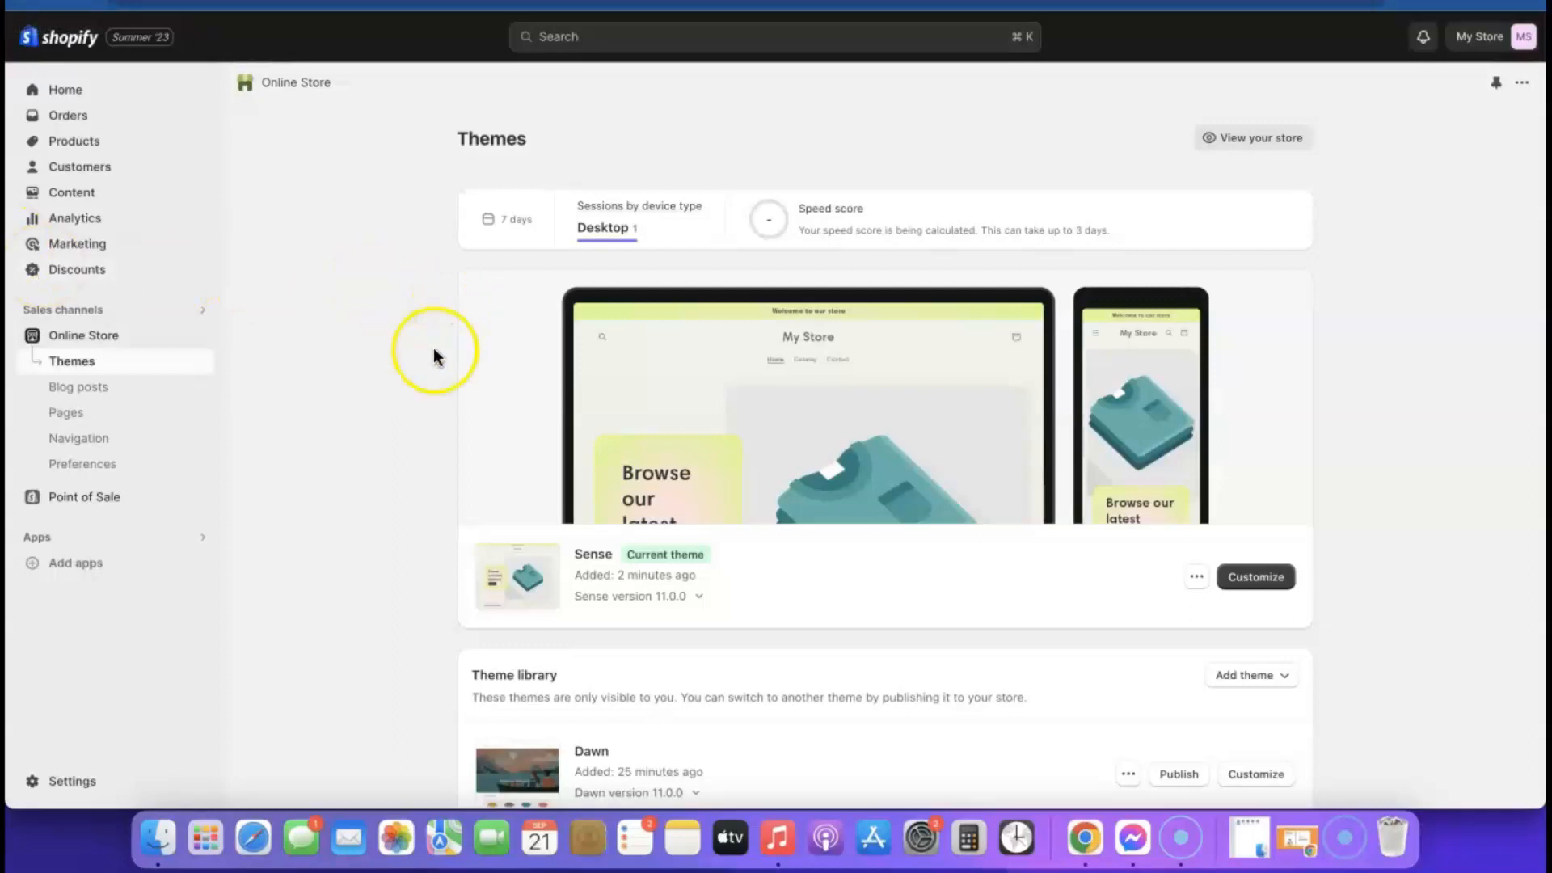
Search the App Store for 'Kopy' and open the Kopy - Copy products listing.
left_click(66, 560)
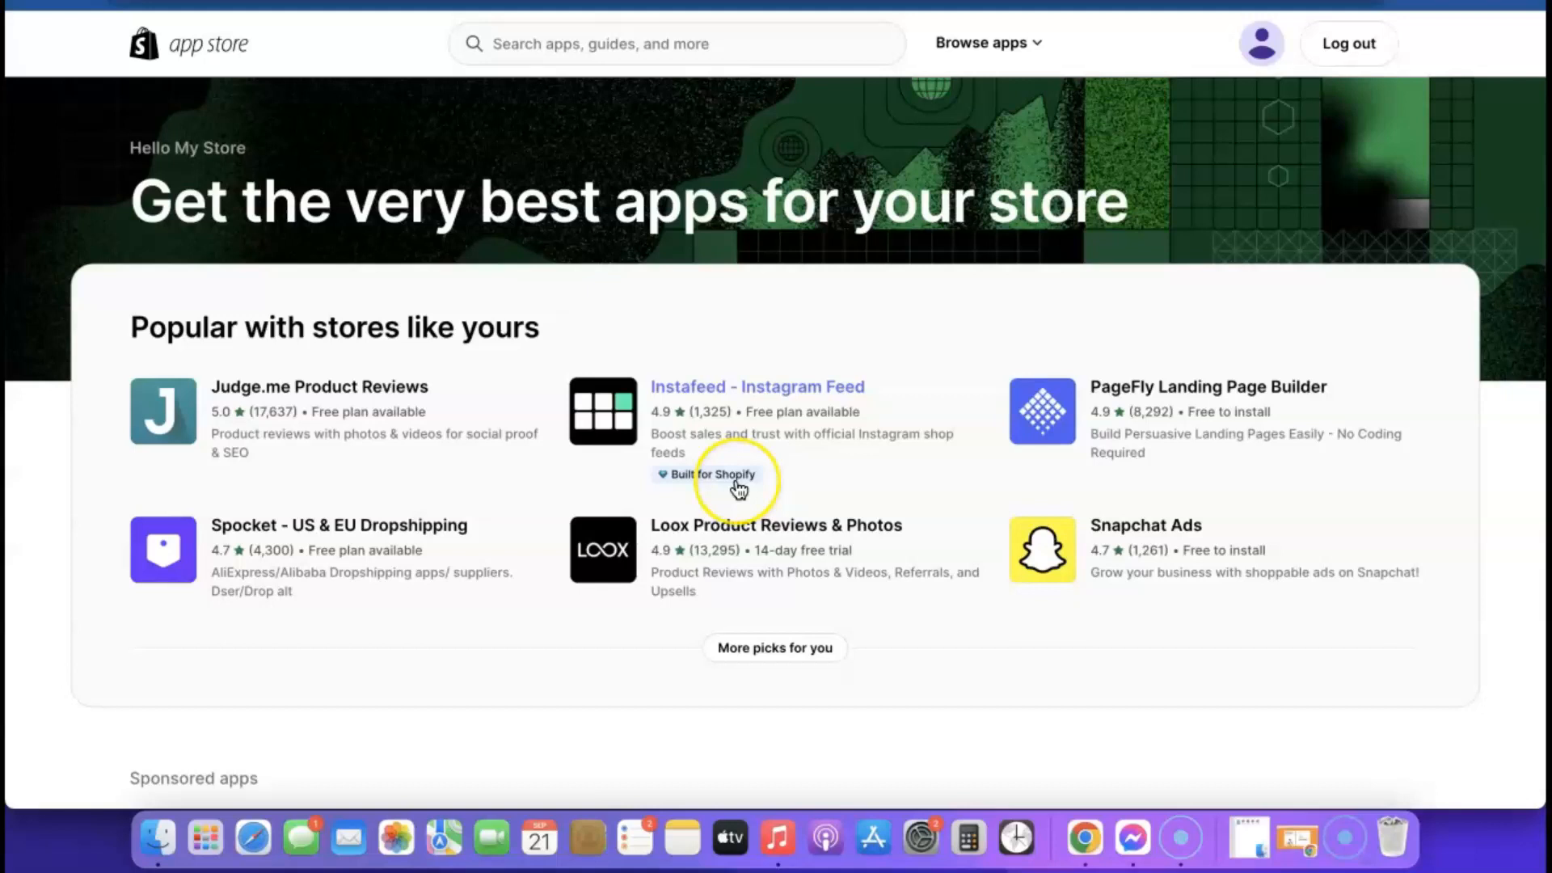
left_click(744, 477)
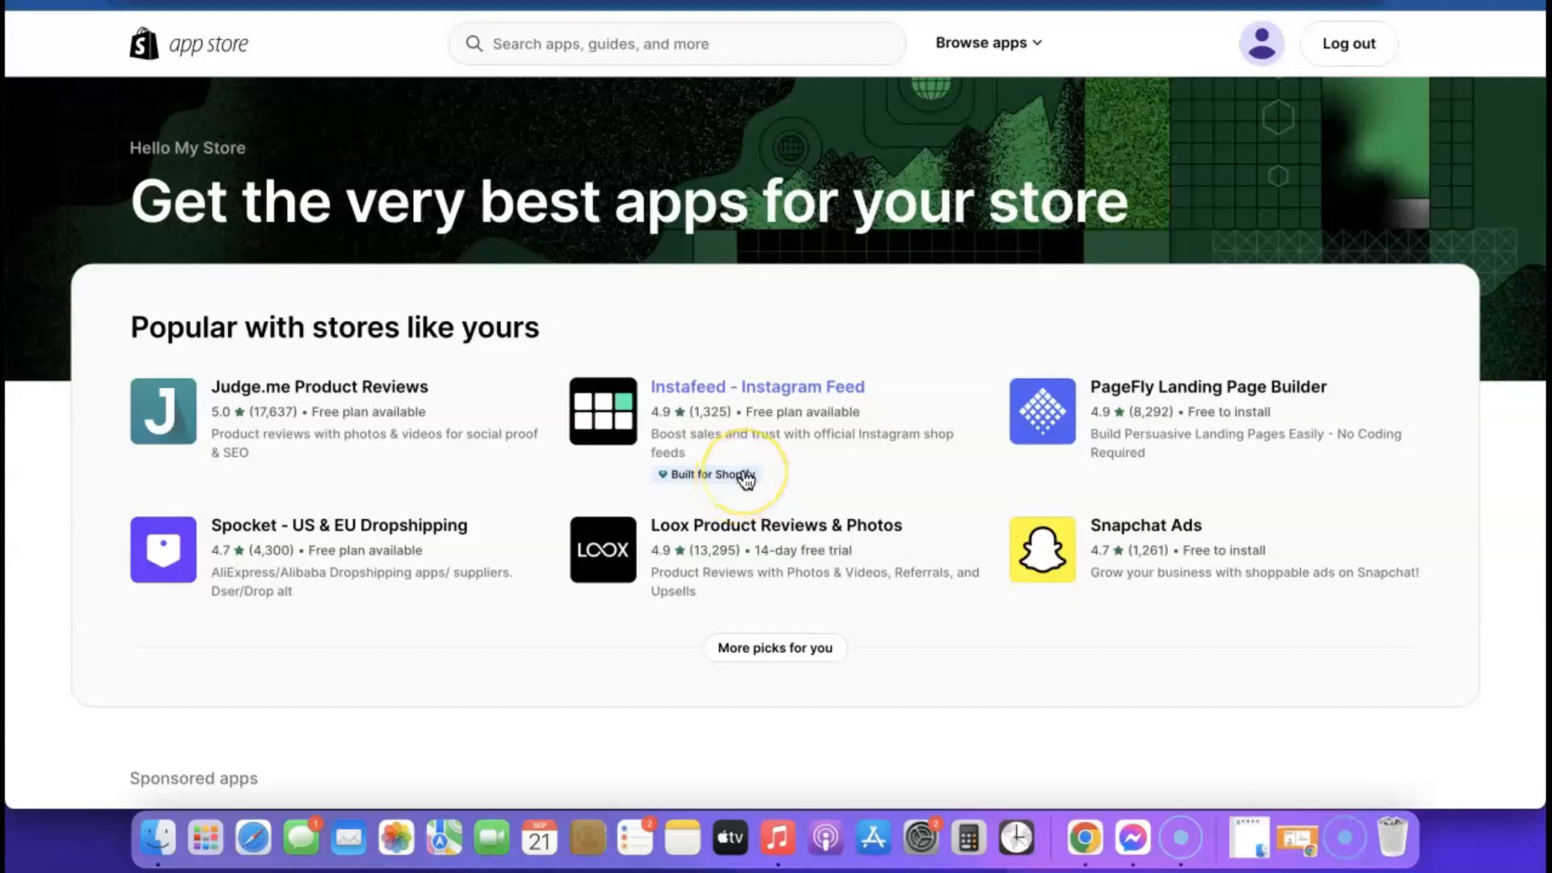
scroll(744, 478, "down", 6)
scroll(745, 476, "up", 6)
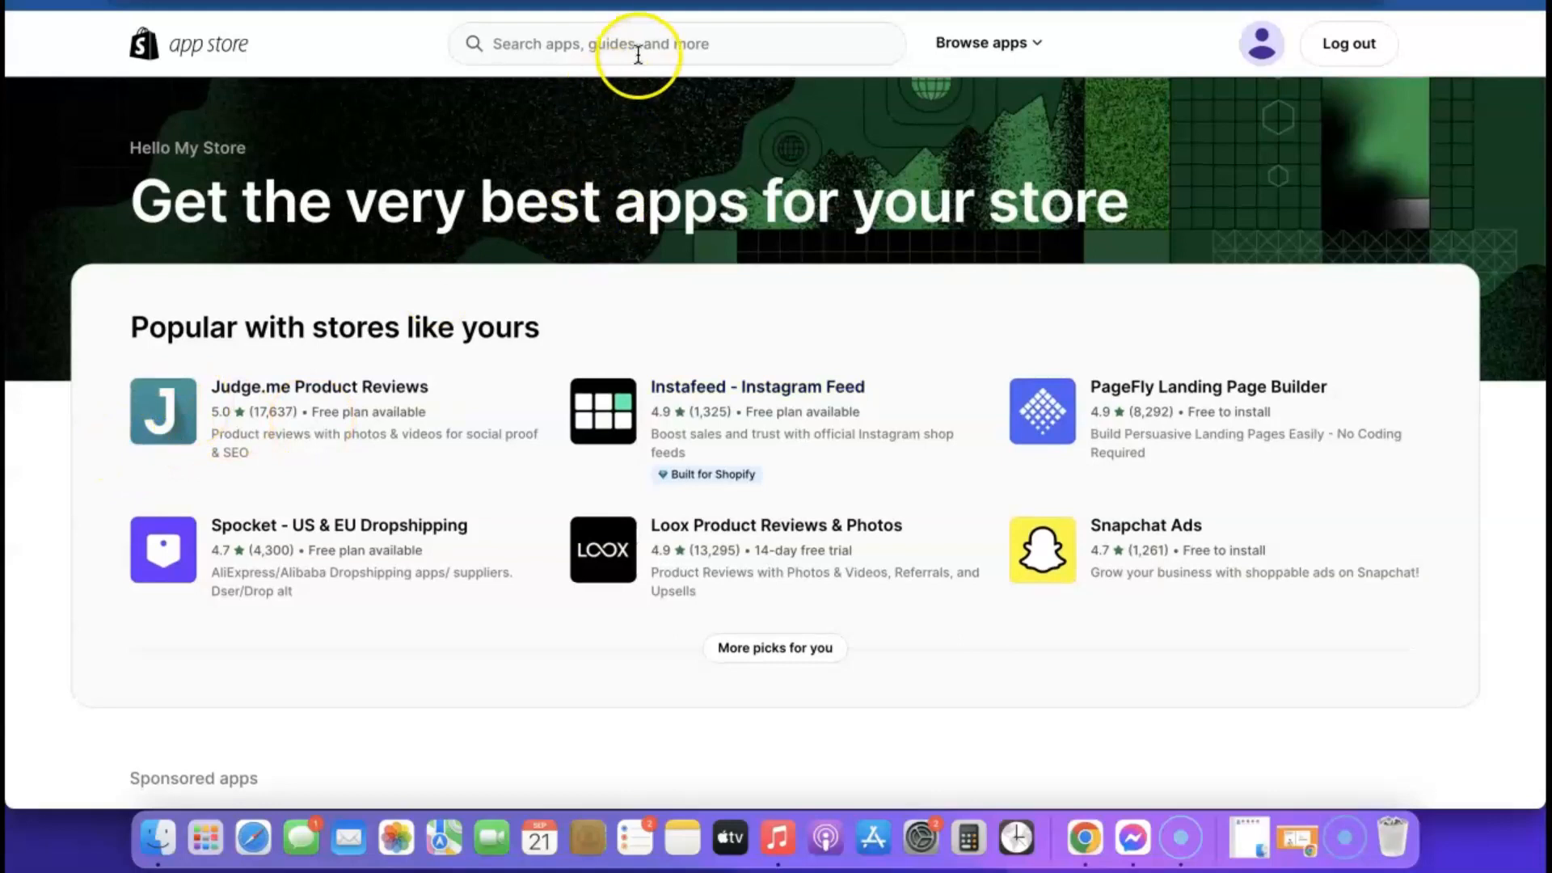
left_click(642, 44)
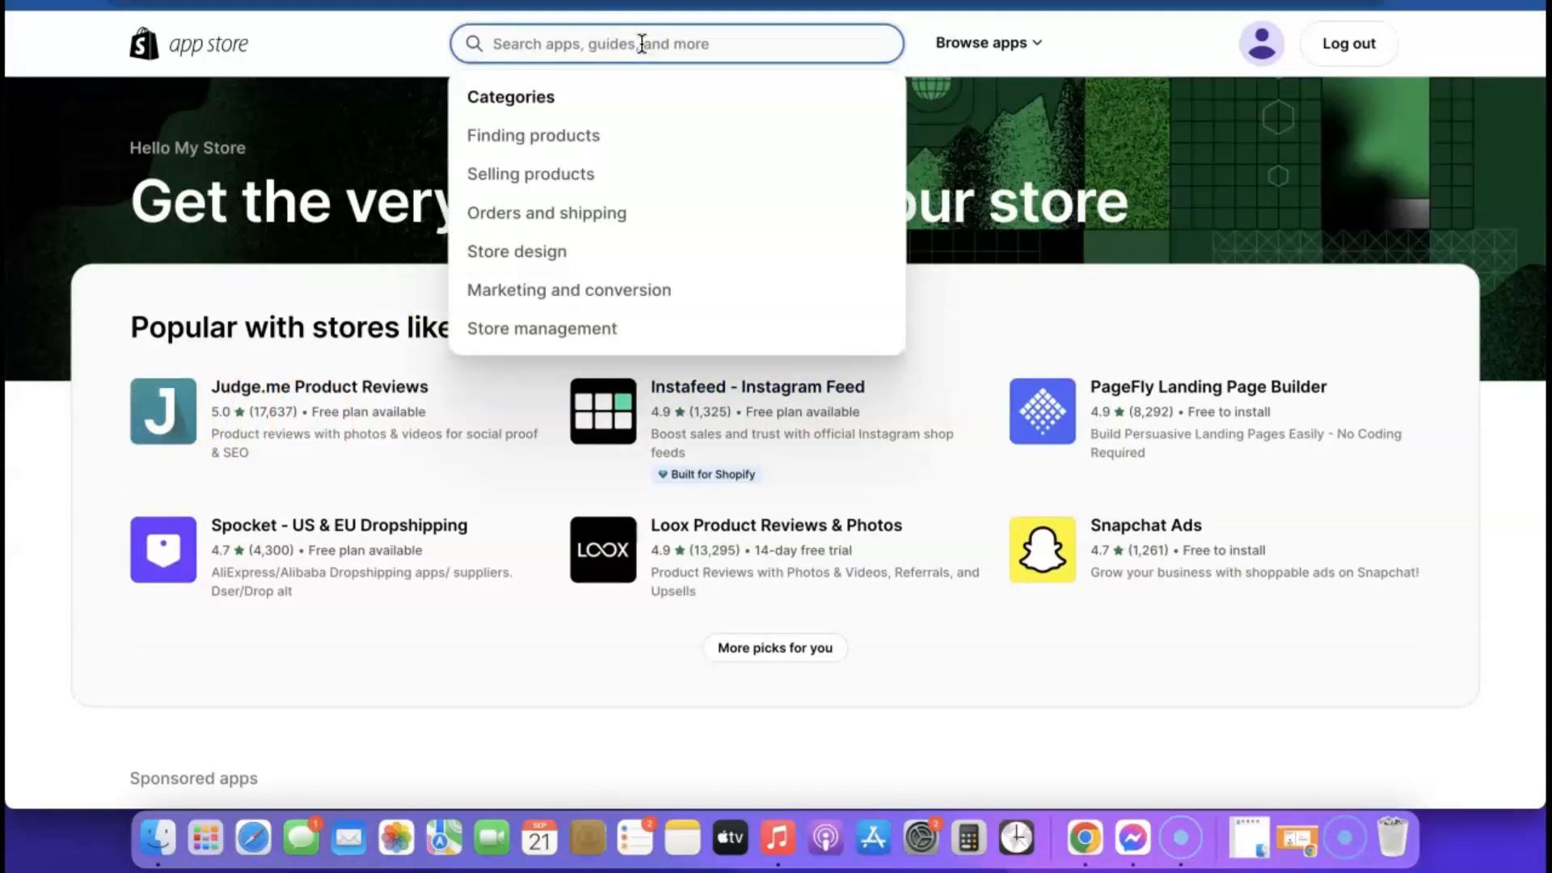
type("Kopy")
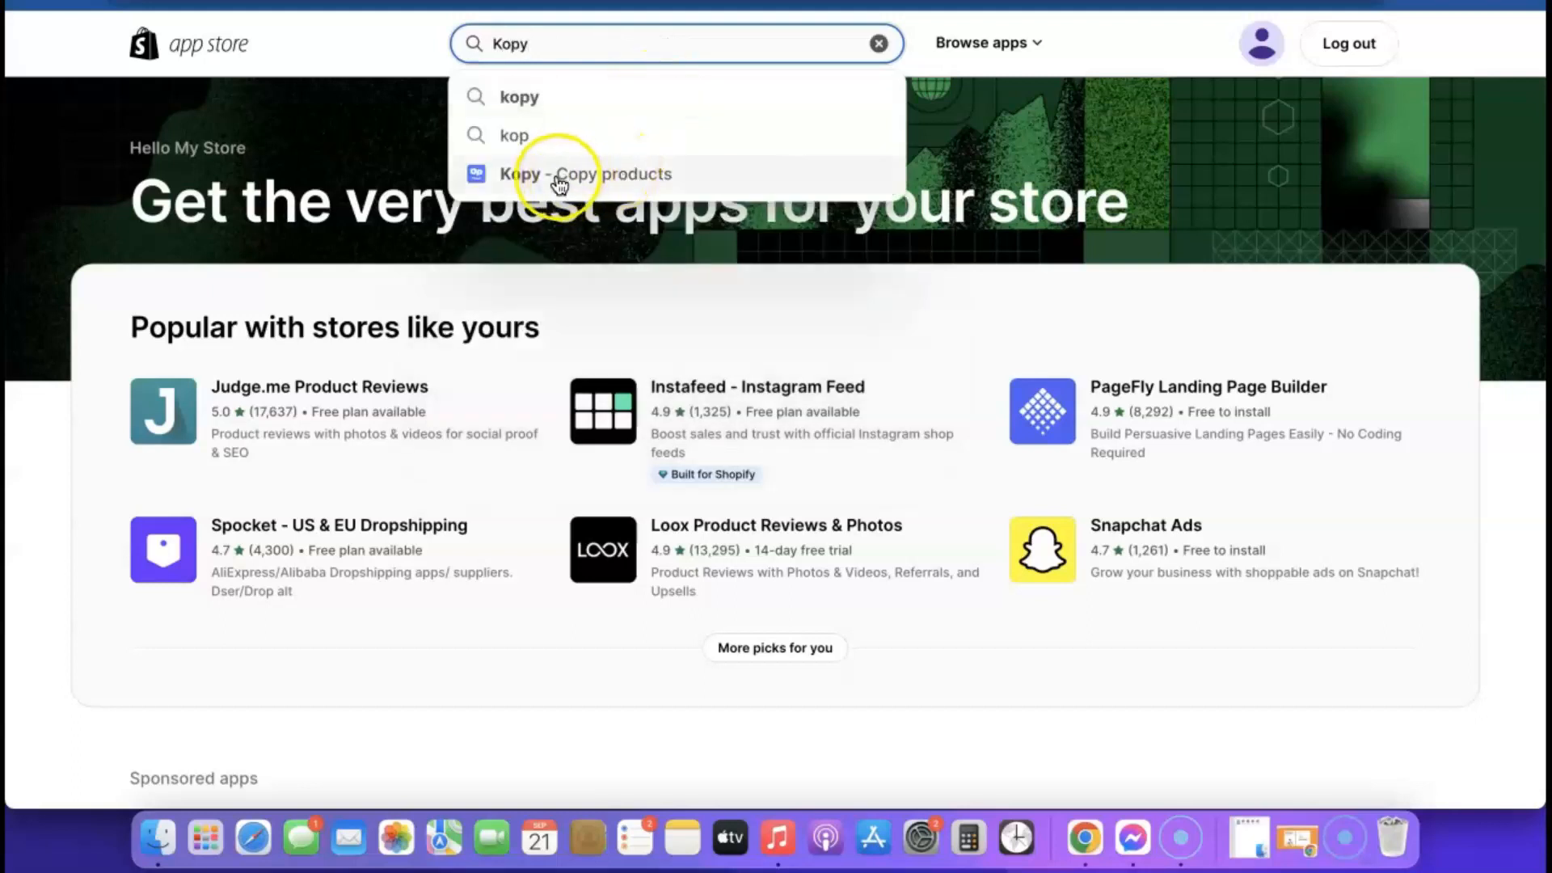
left_click_drag(559, 185, 563, 176)
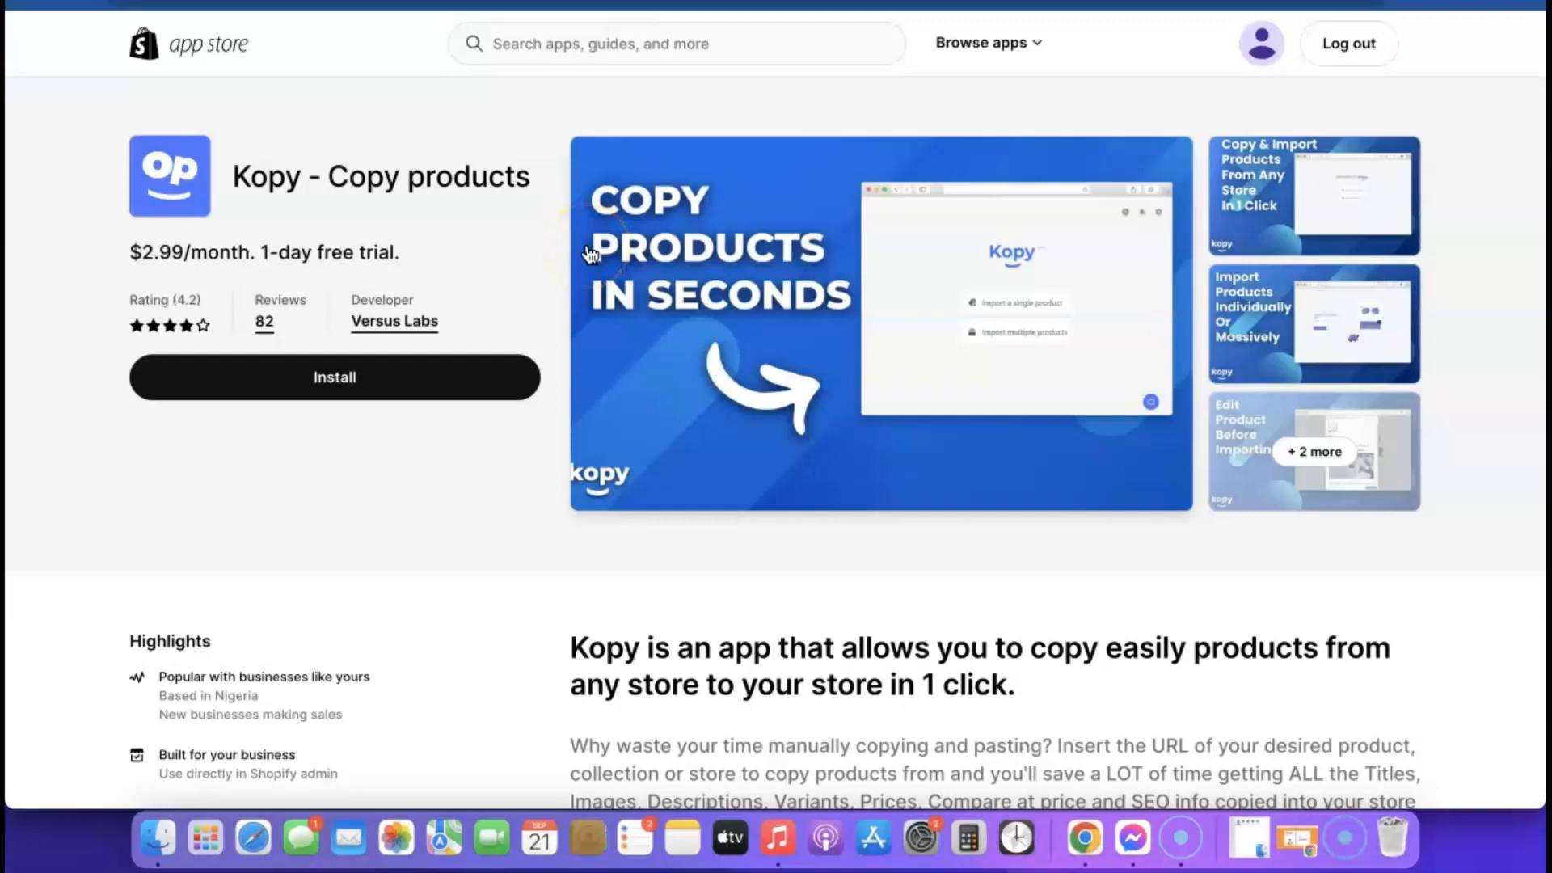
Install Kopy into the store, reaching the $2.99 Basic plan approval page.
left_click(324, 380)
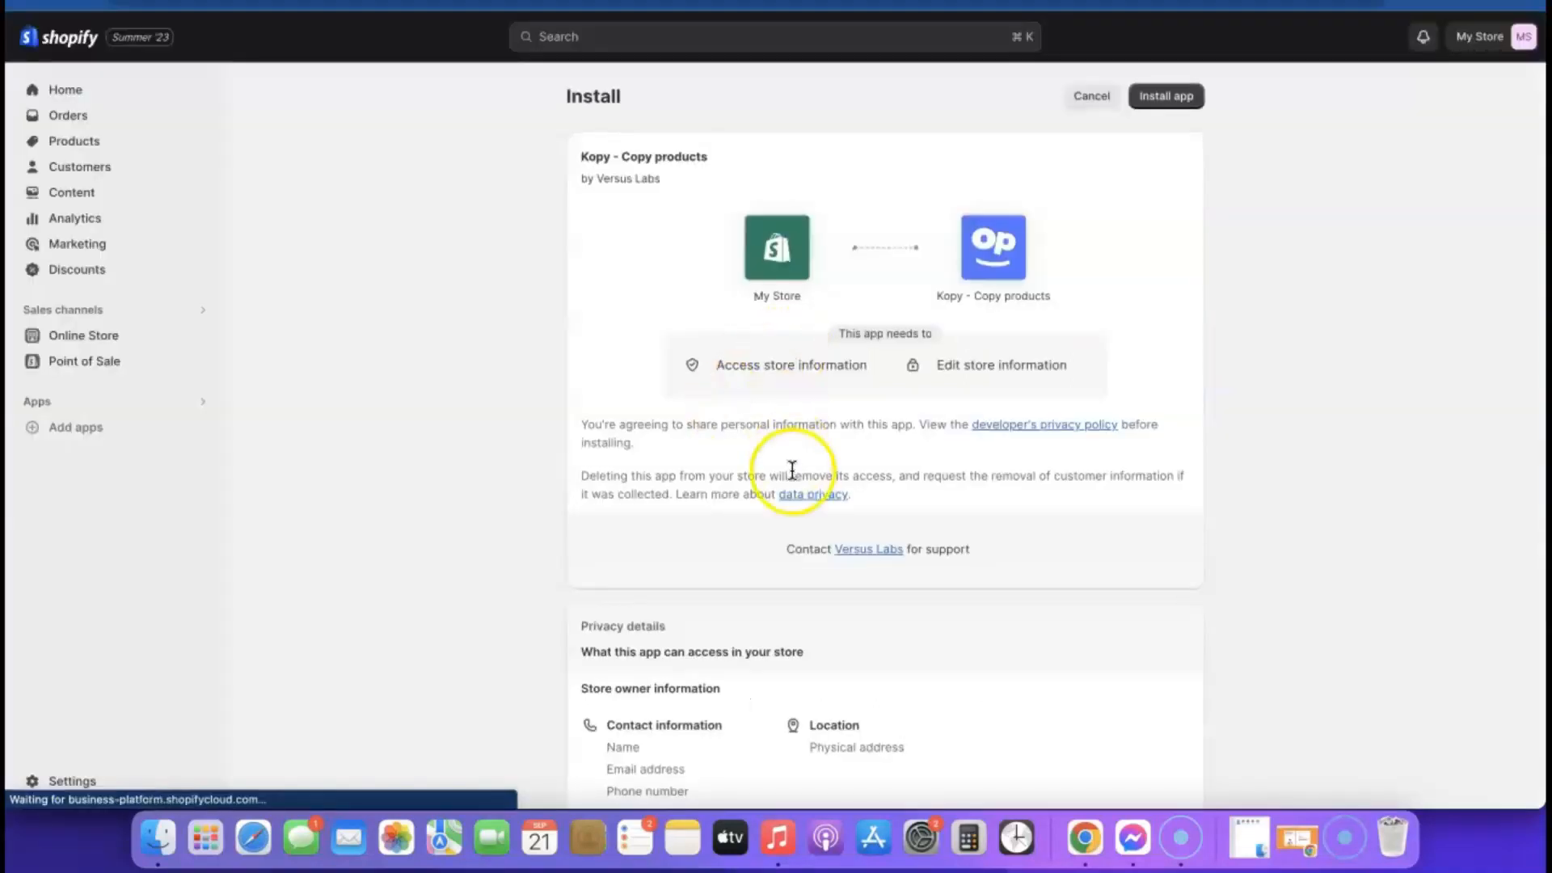
scroll(792, 473, "down", 4)
scroll(794, 475, "up", 4)
left_click(1172, 97)
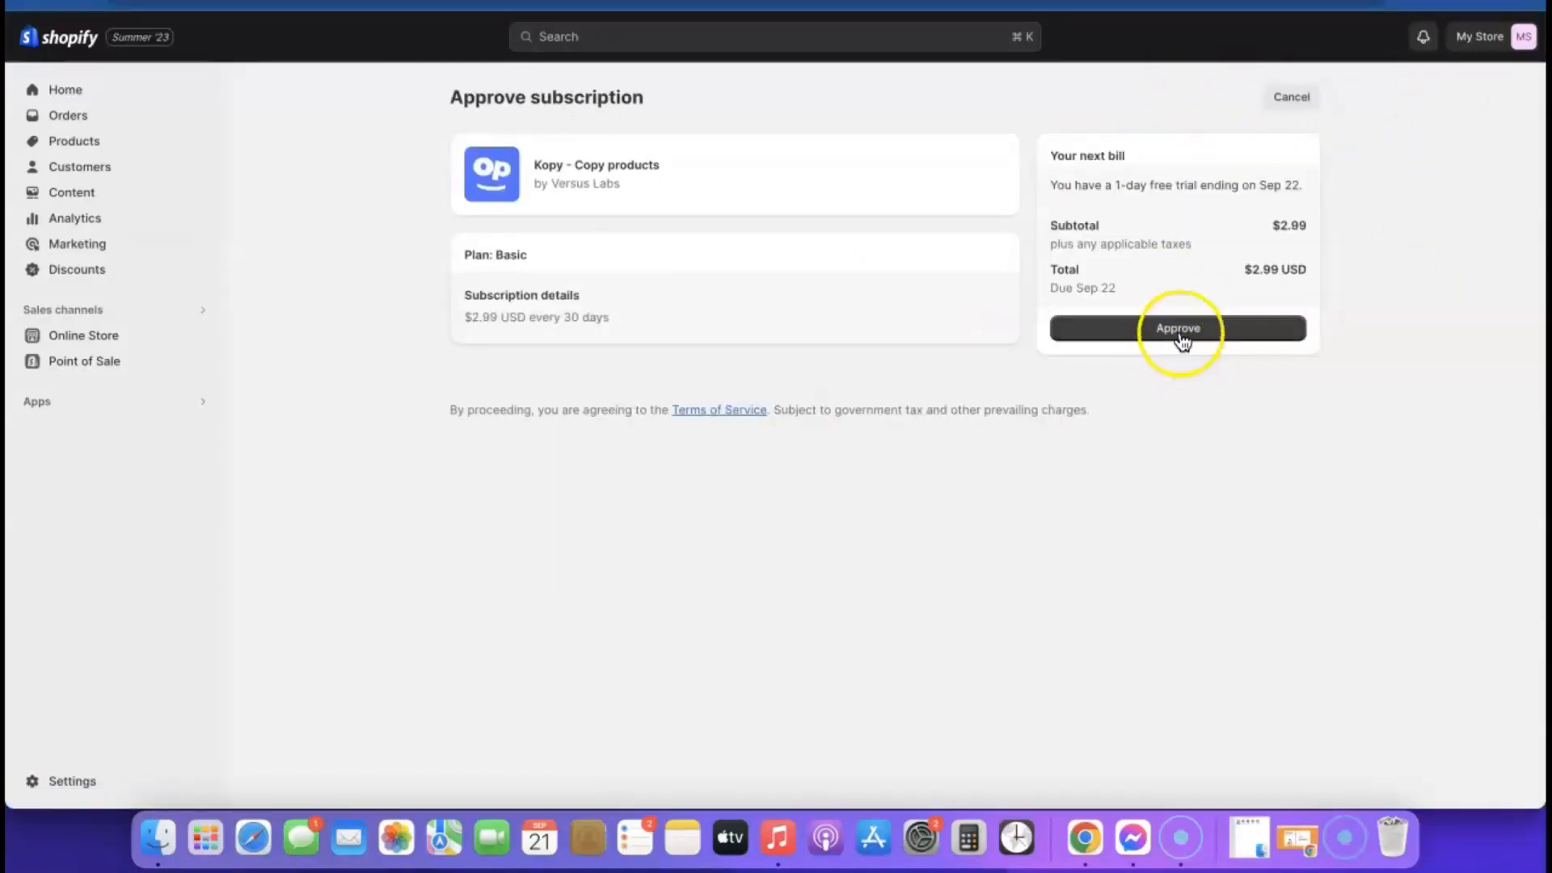
Approve the Kopy subscription and open its Import a single product form.
left_click(1180, 331)
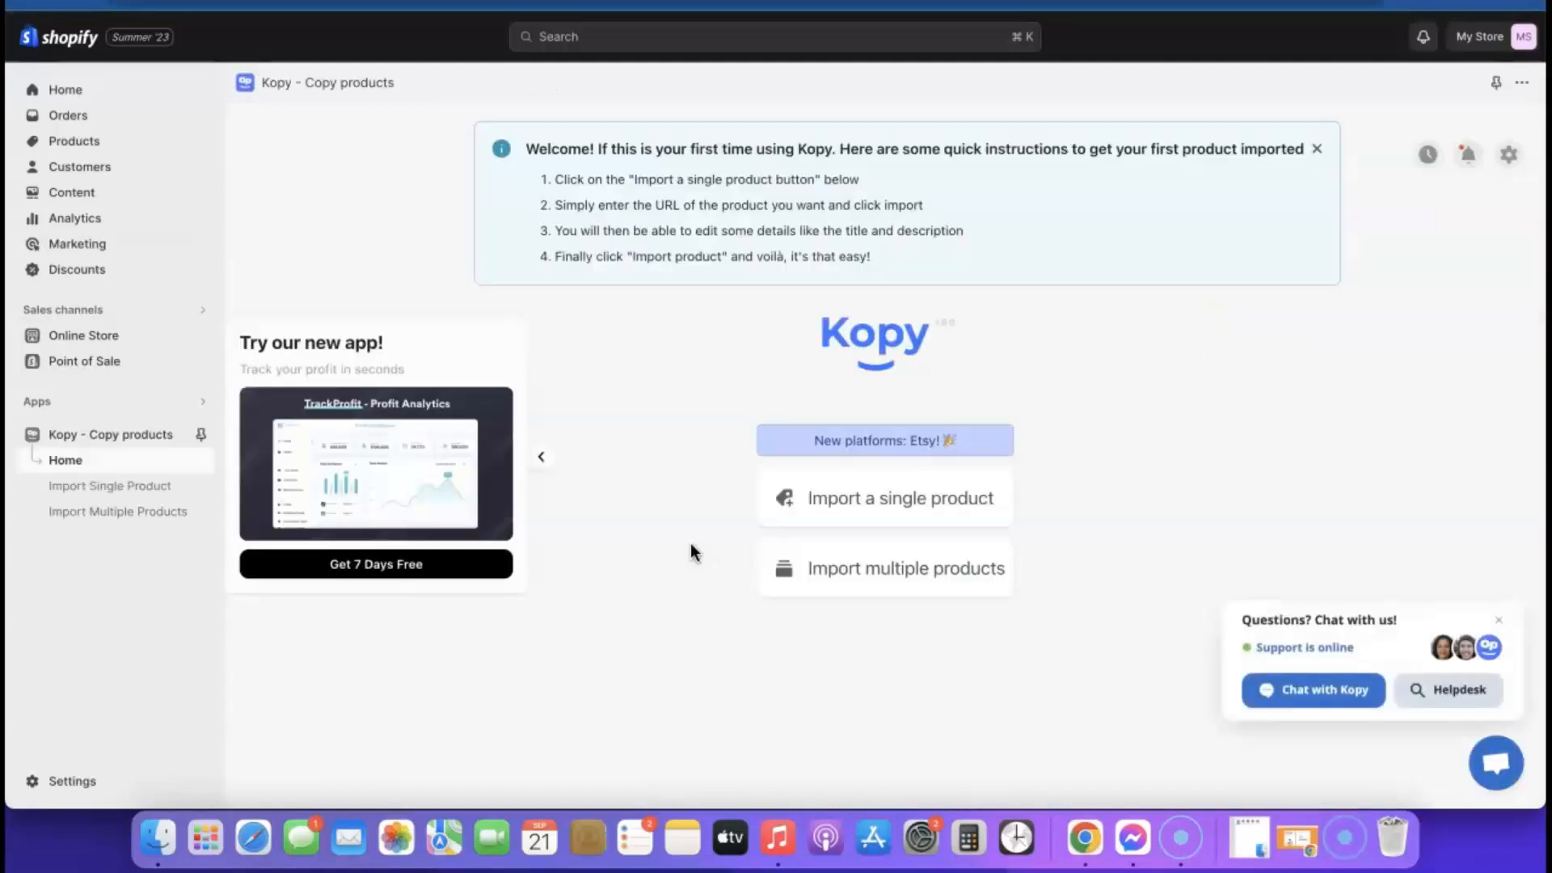
left_click(1499, 620)
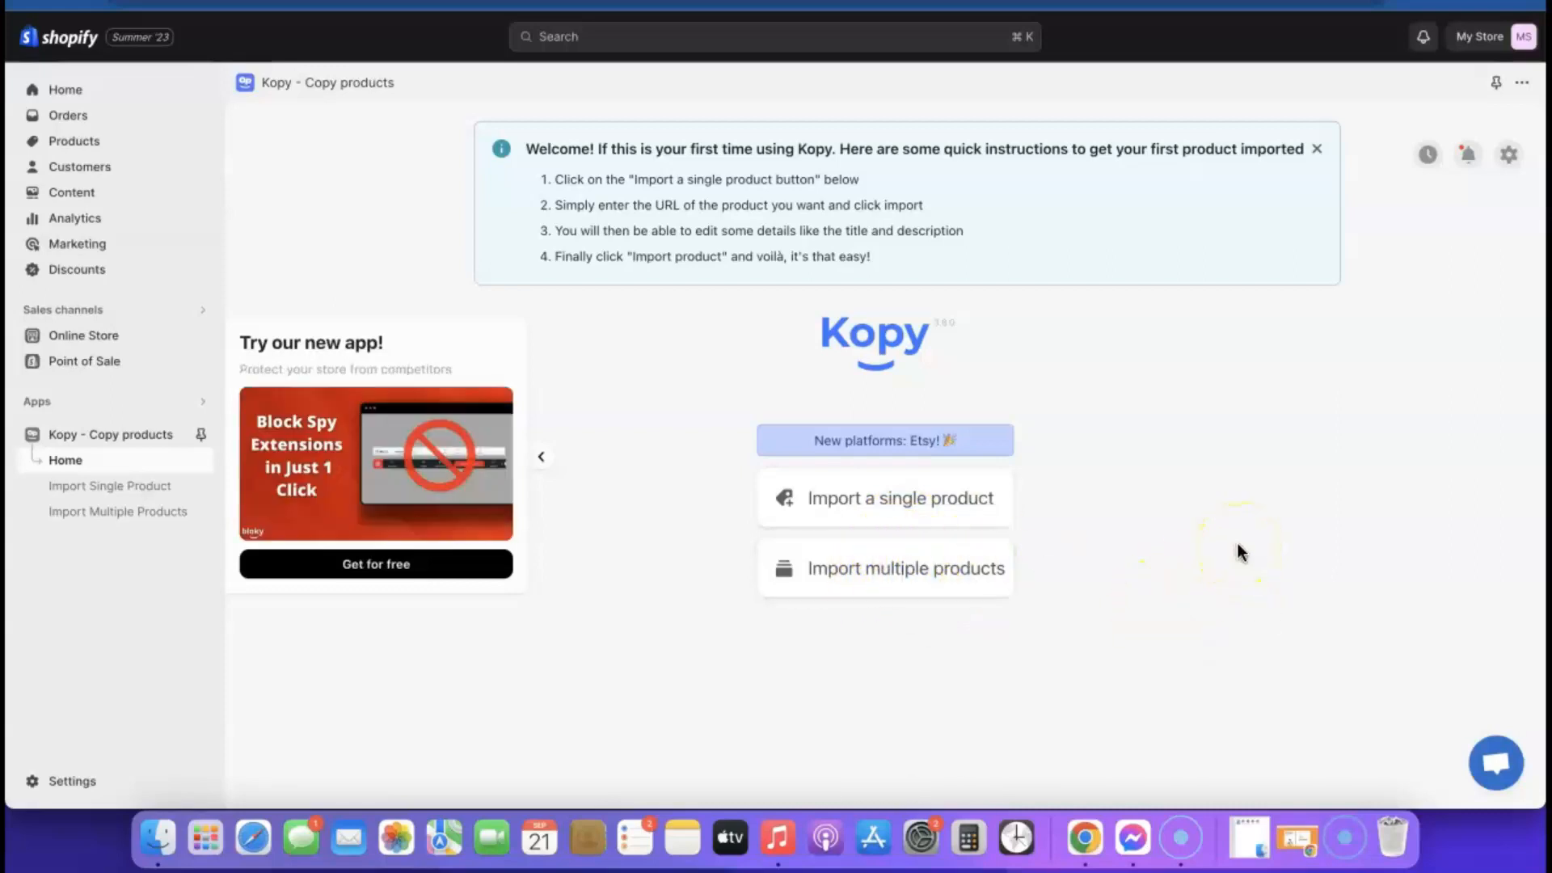
left_click(915, 568)
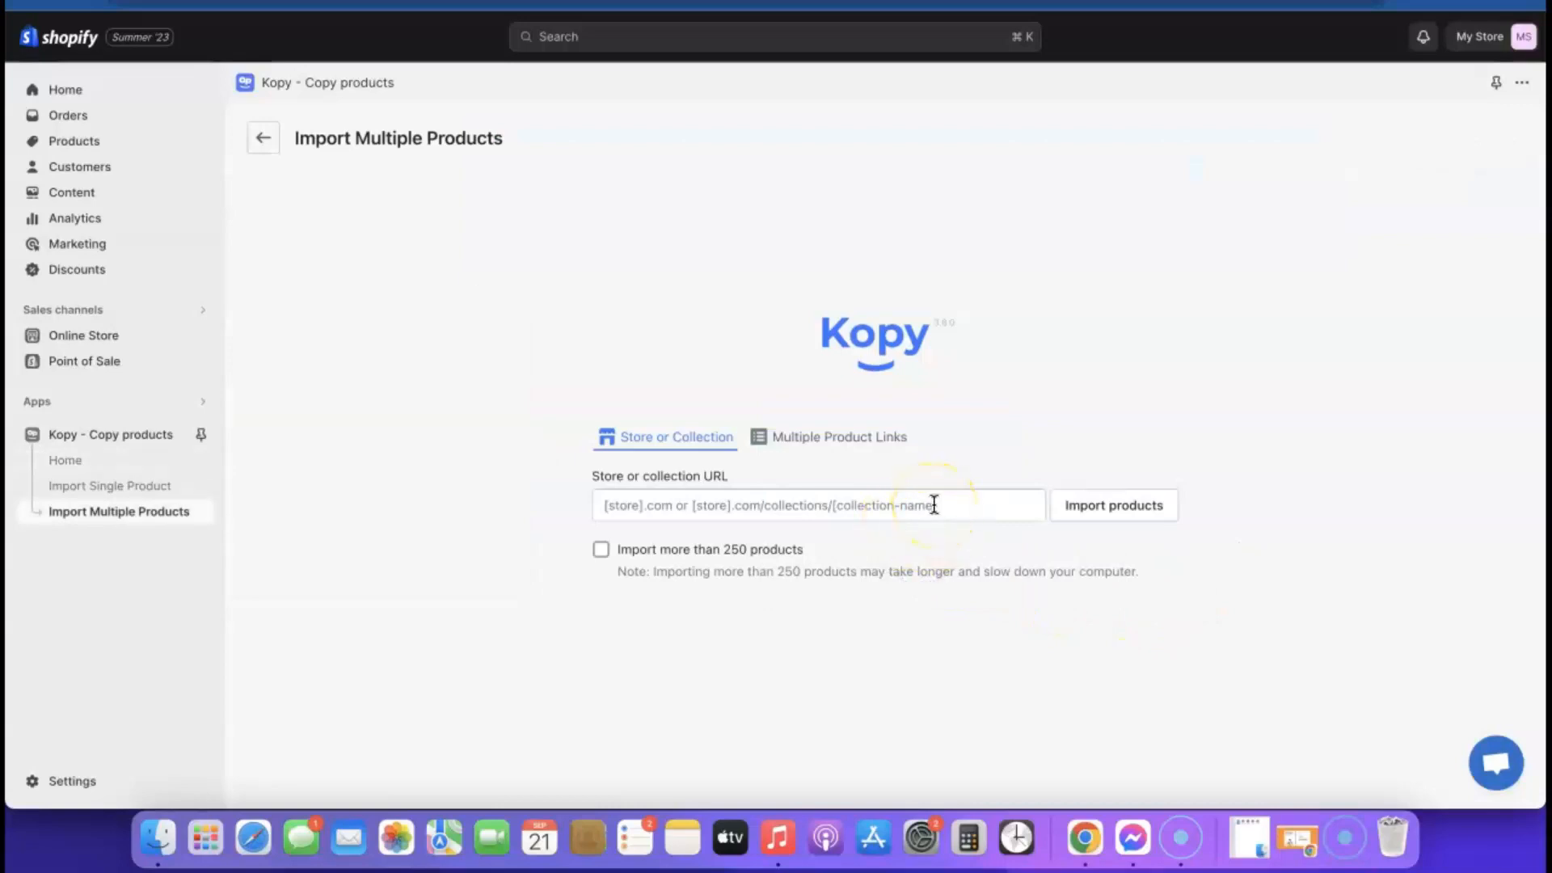
left_click(262, 139)
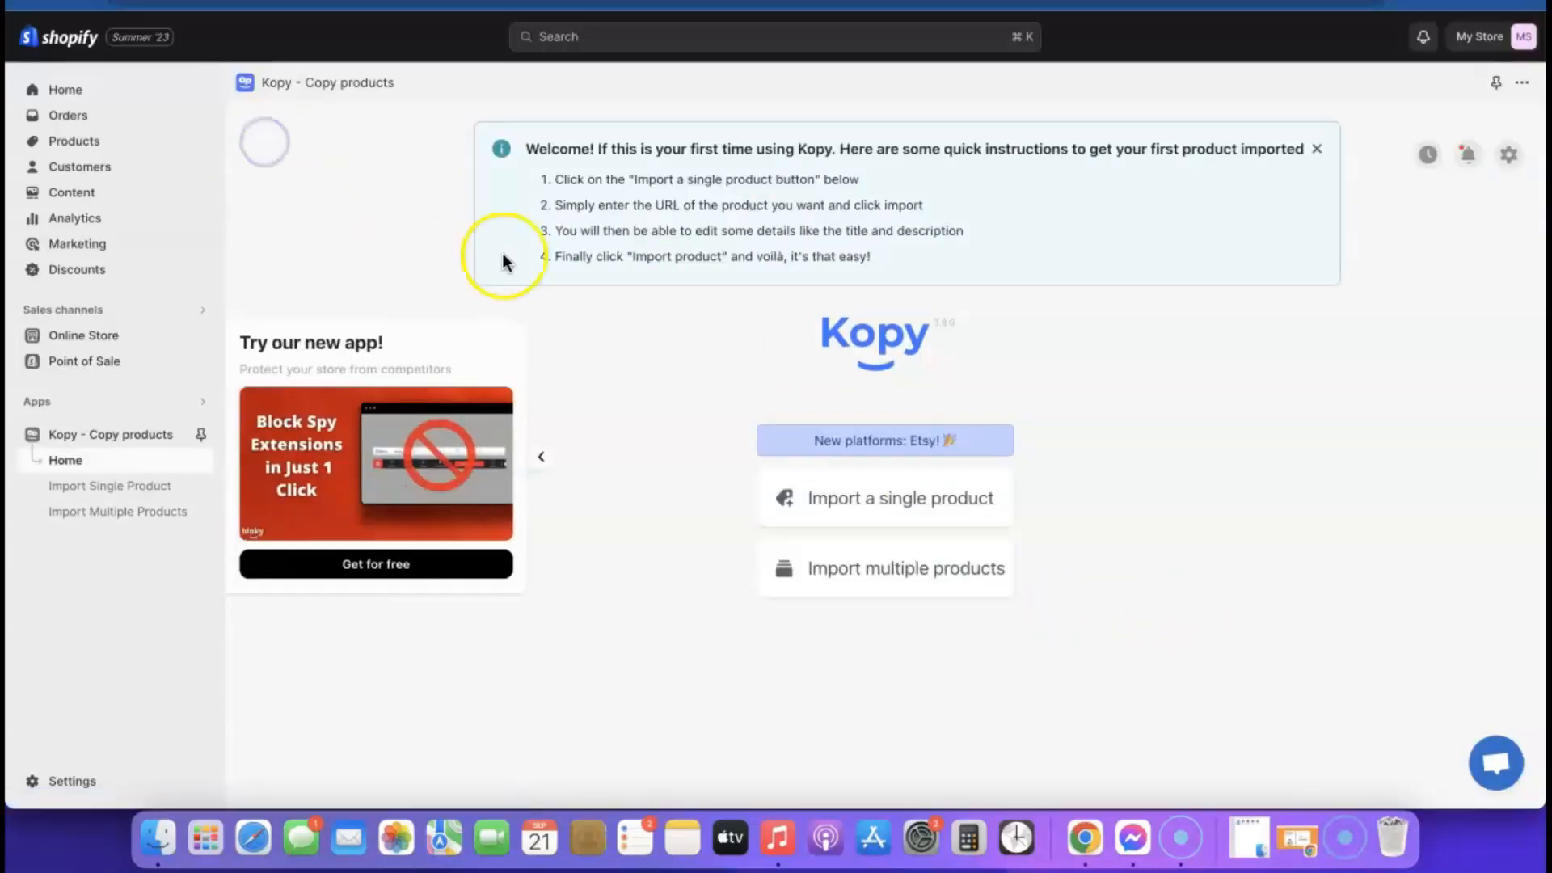
left_click(890, 500)
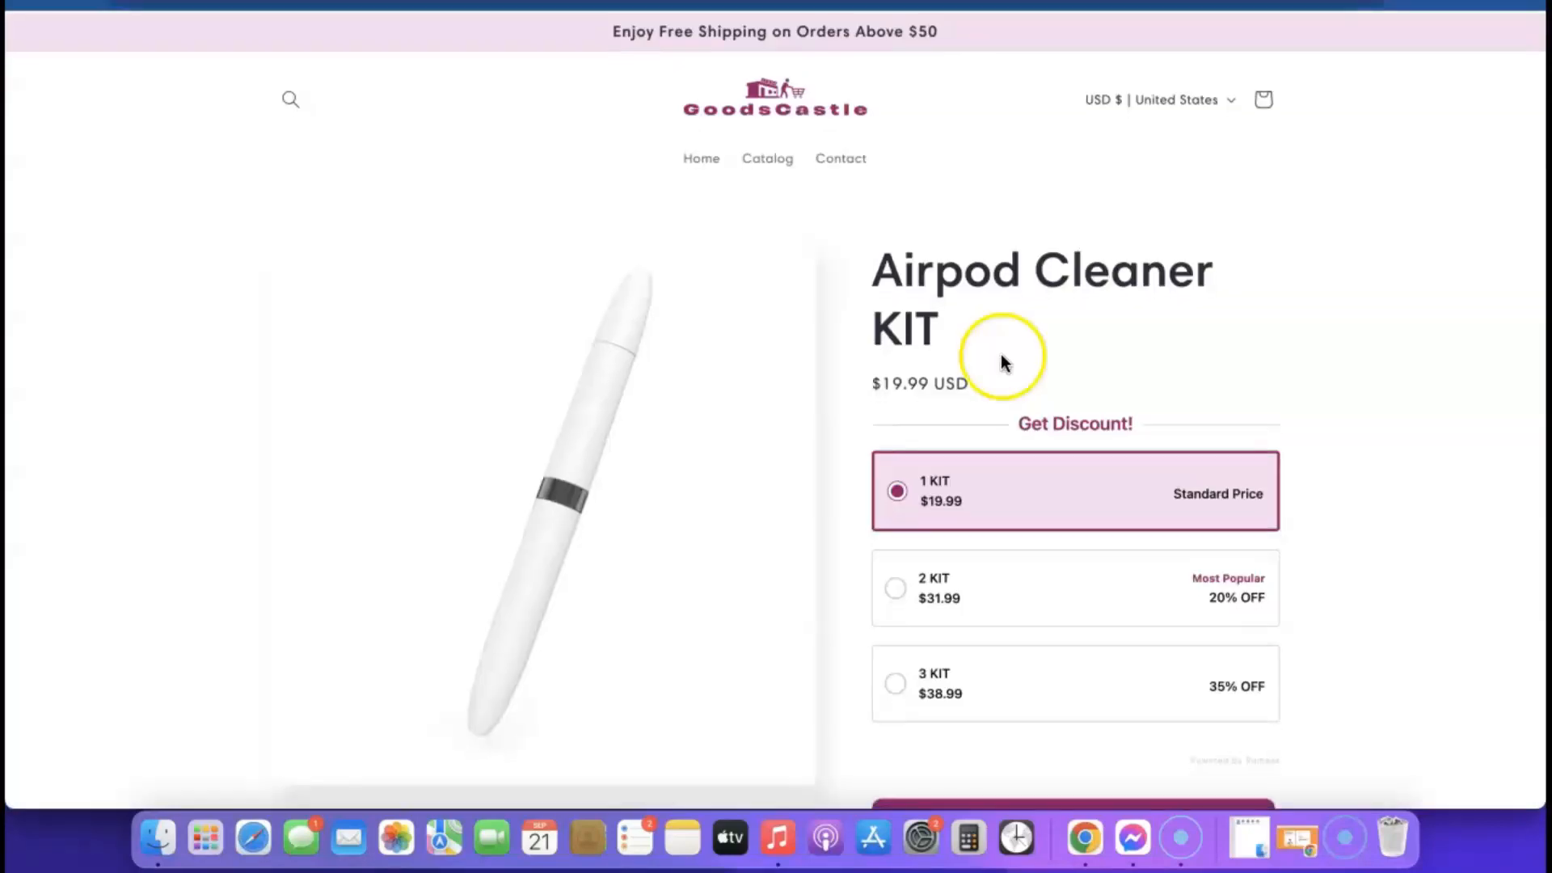
left_click(453, 4)
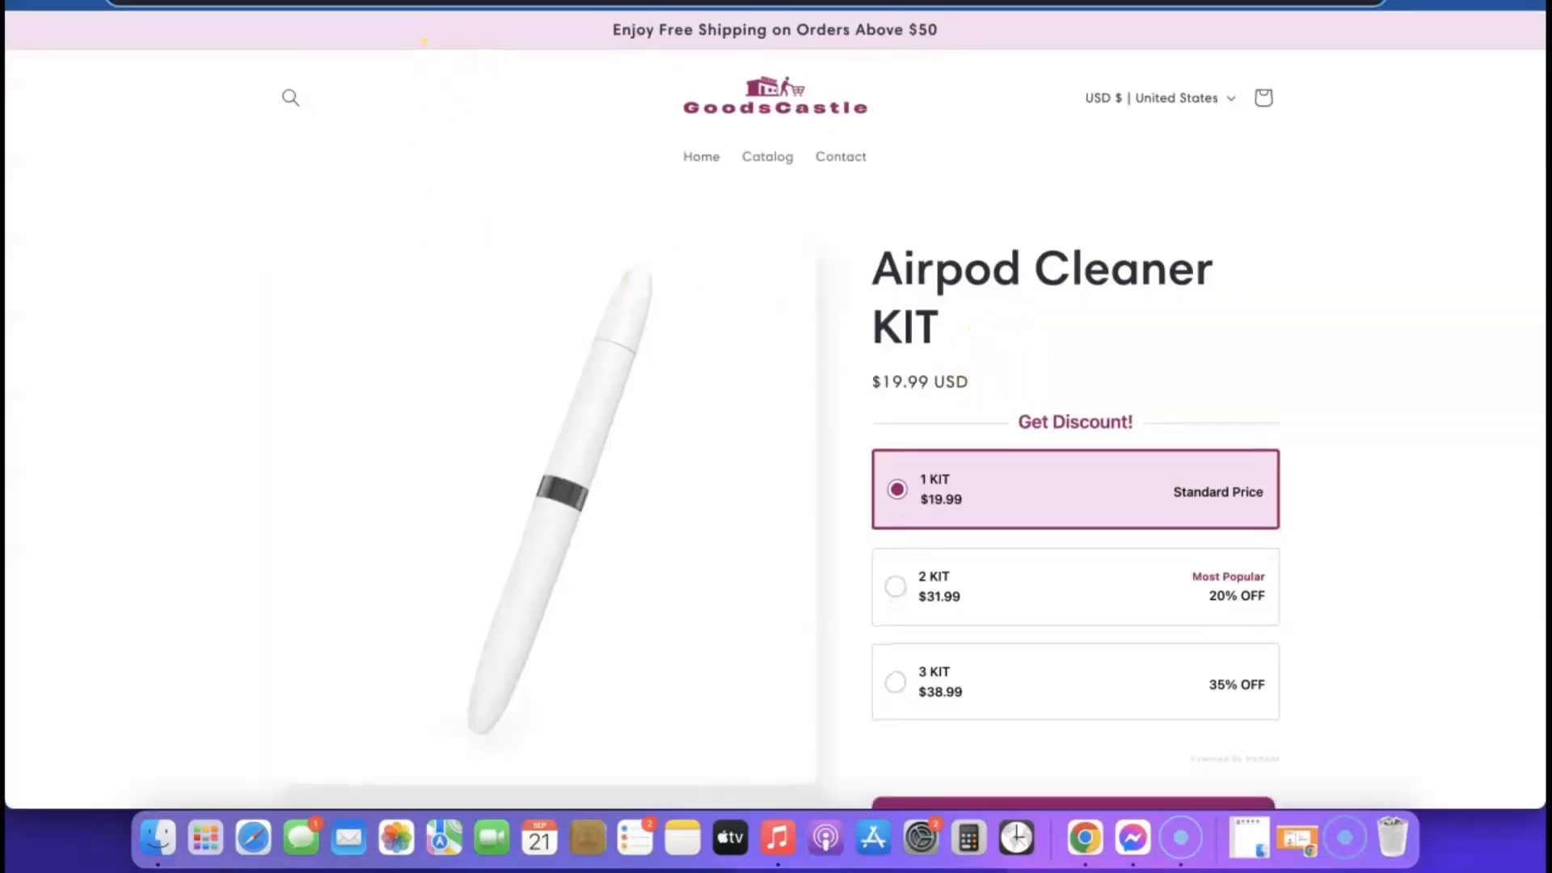
right_click(455, 4)
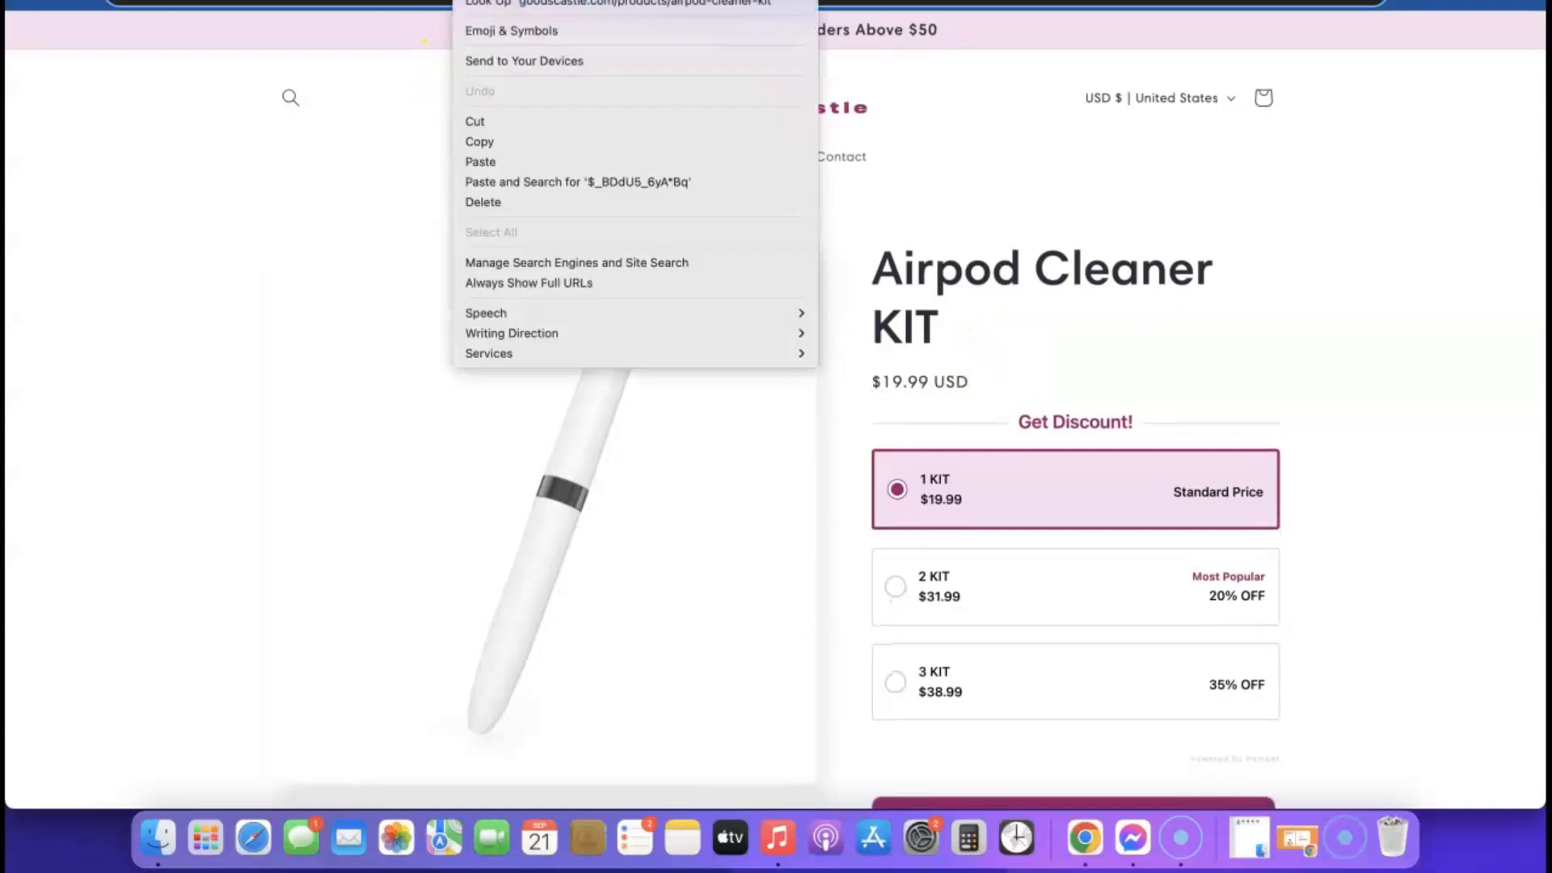
left_click(495, 141)
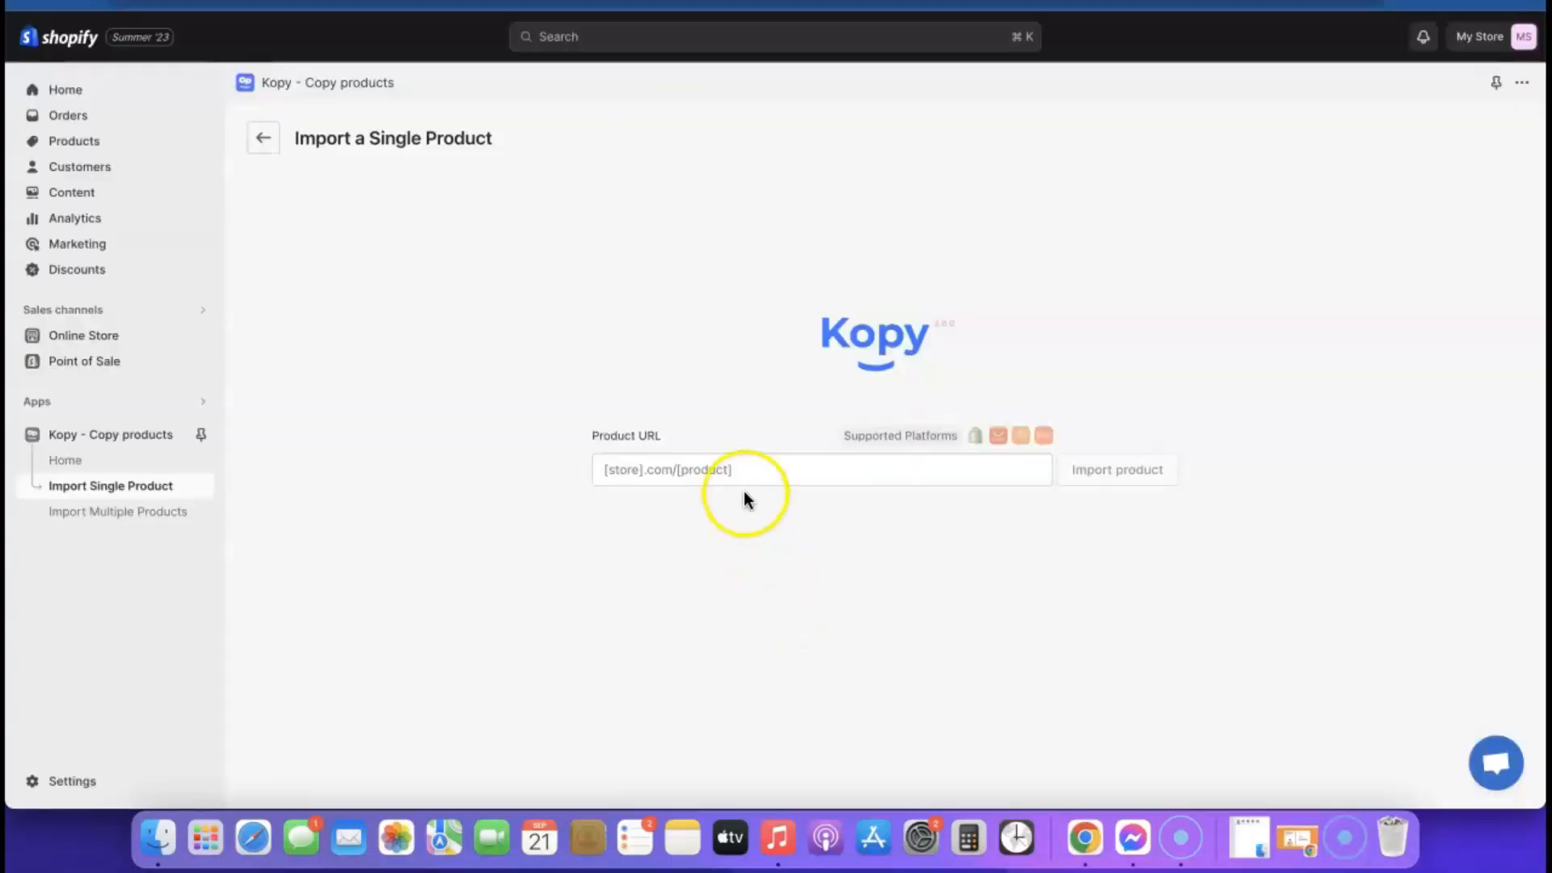
left_click(742, 474)
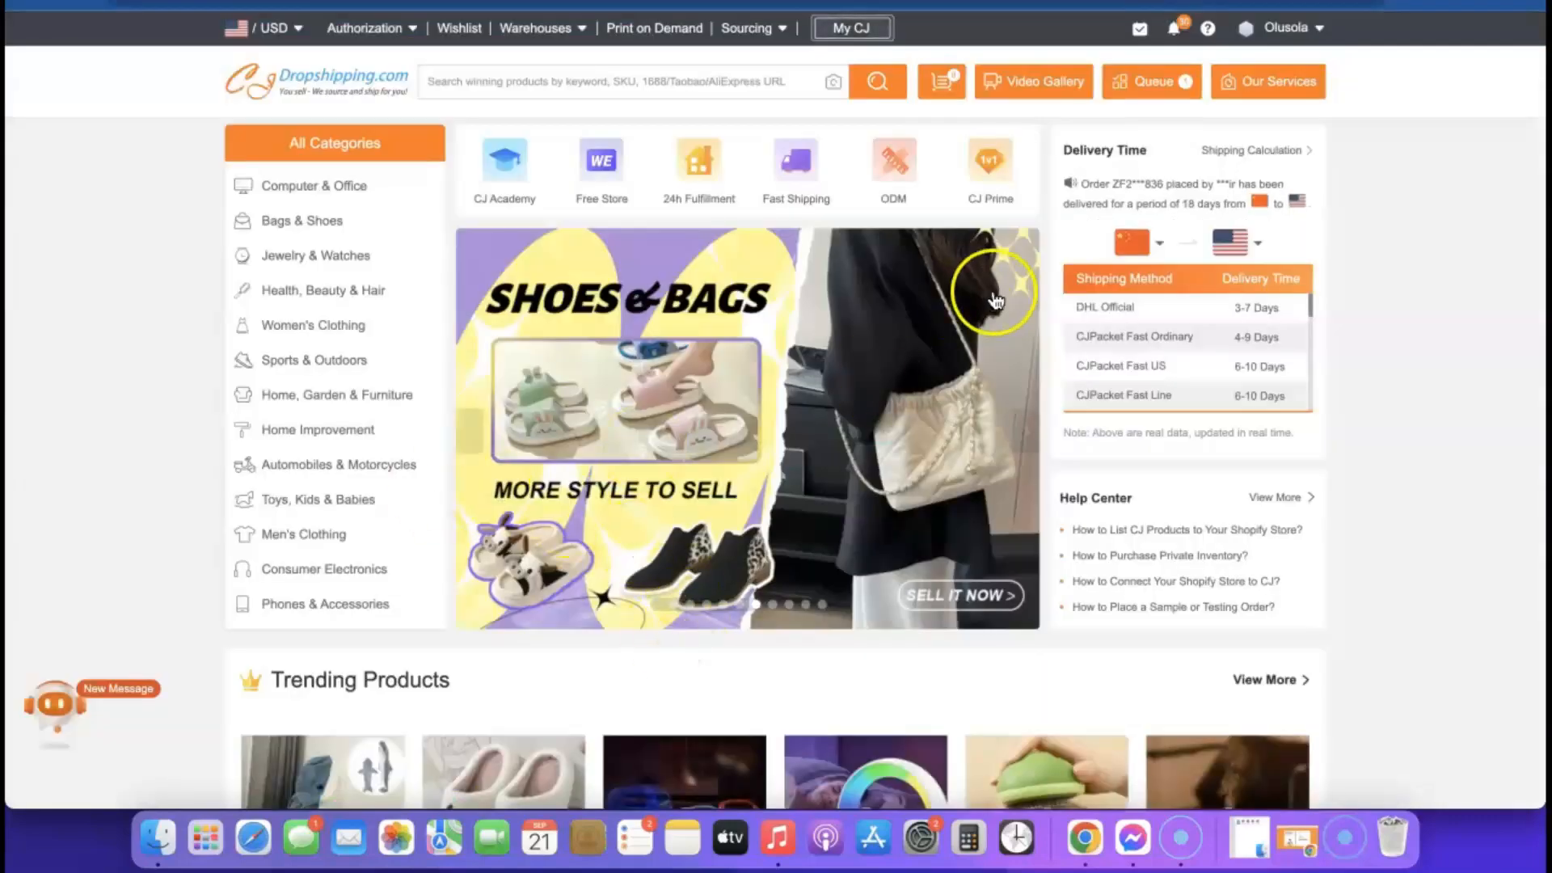
scroll(1005, 323, "down", 8)
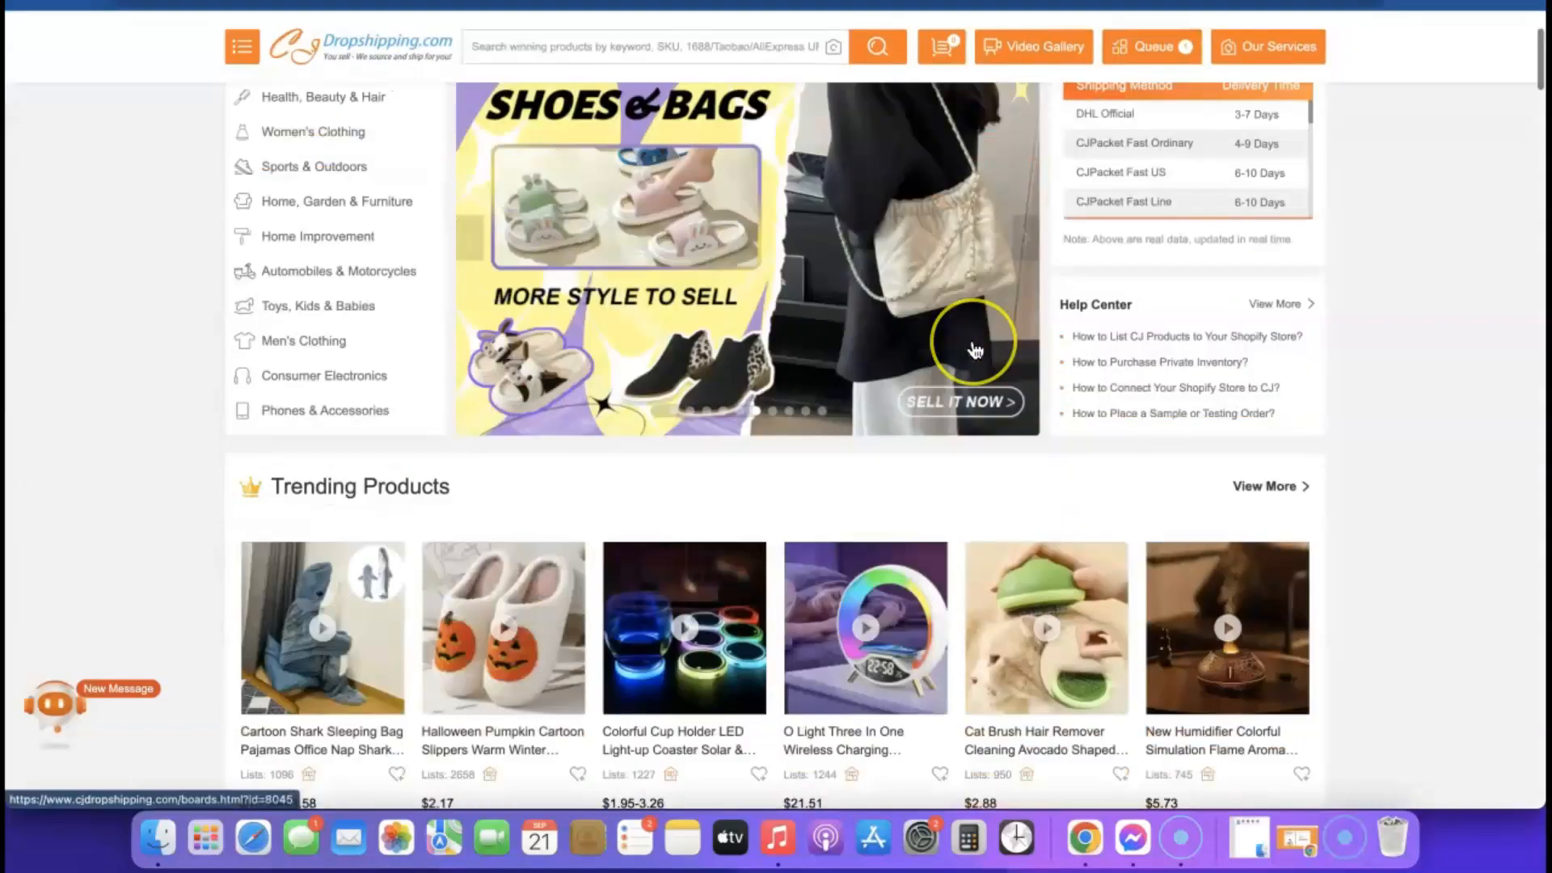
scroll(976, 349, "down", 2)
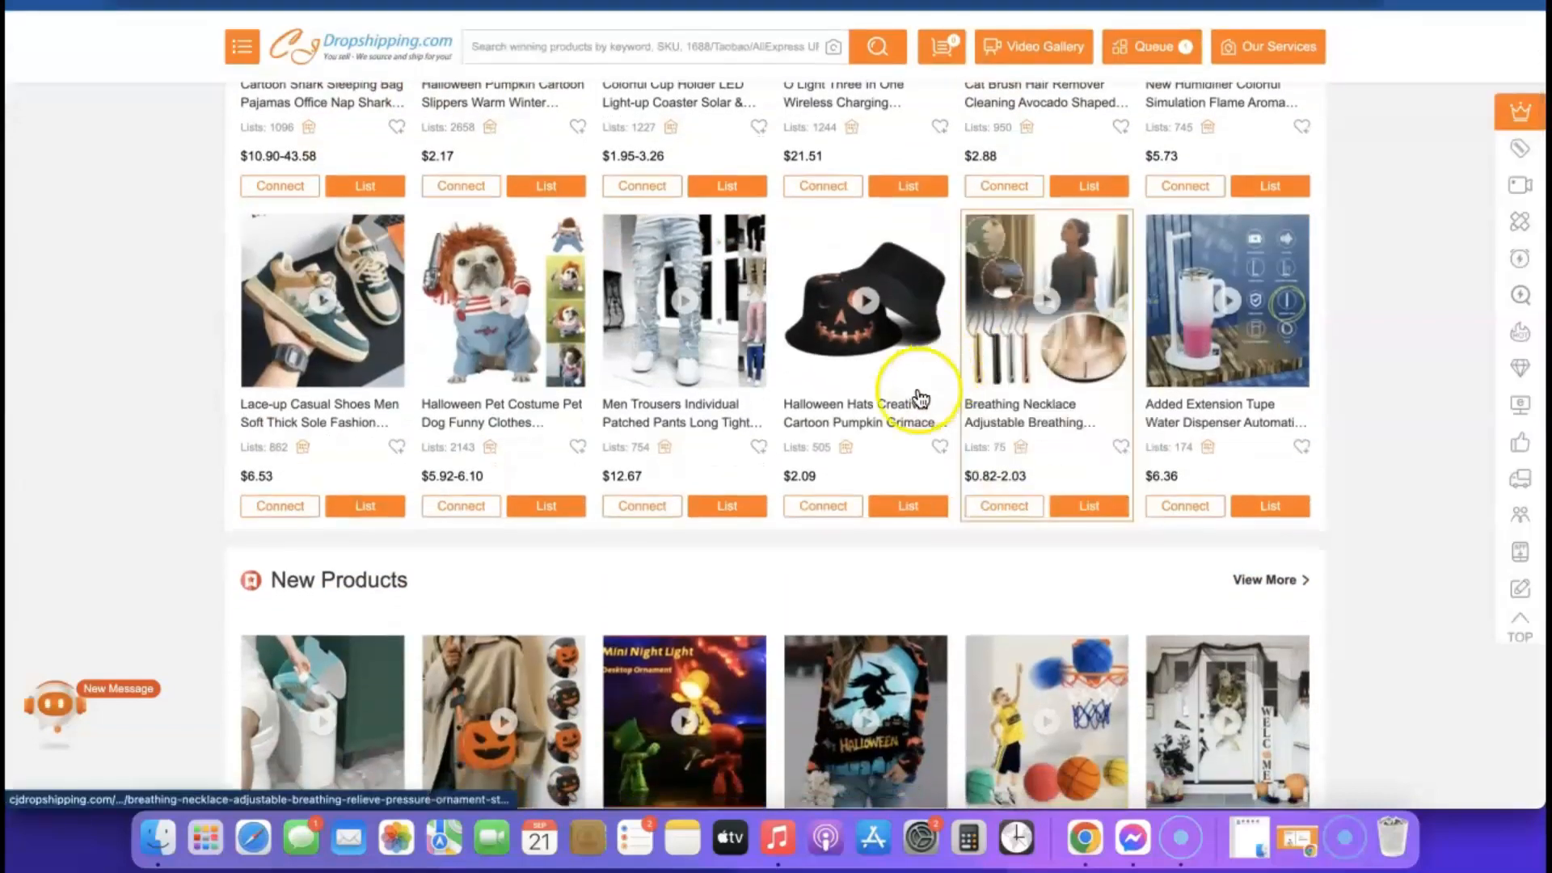
mouse_move(691, 508)
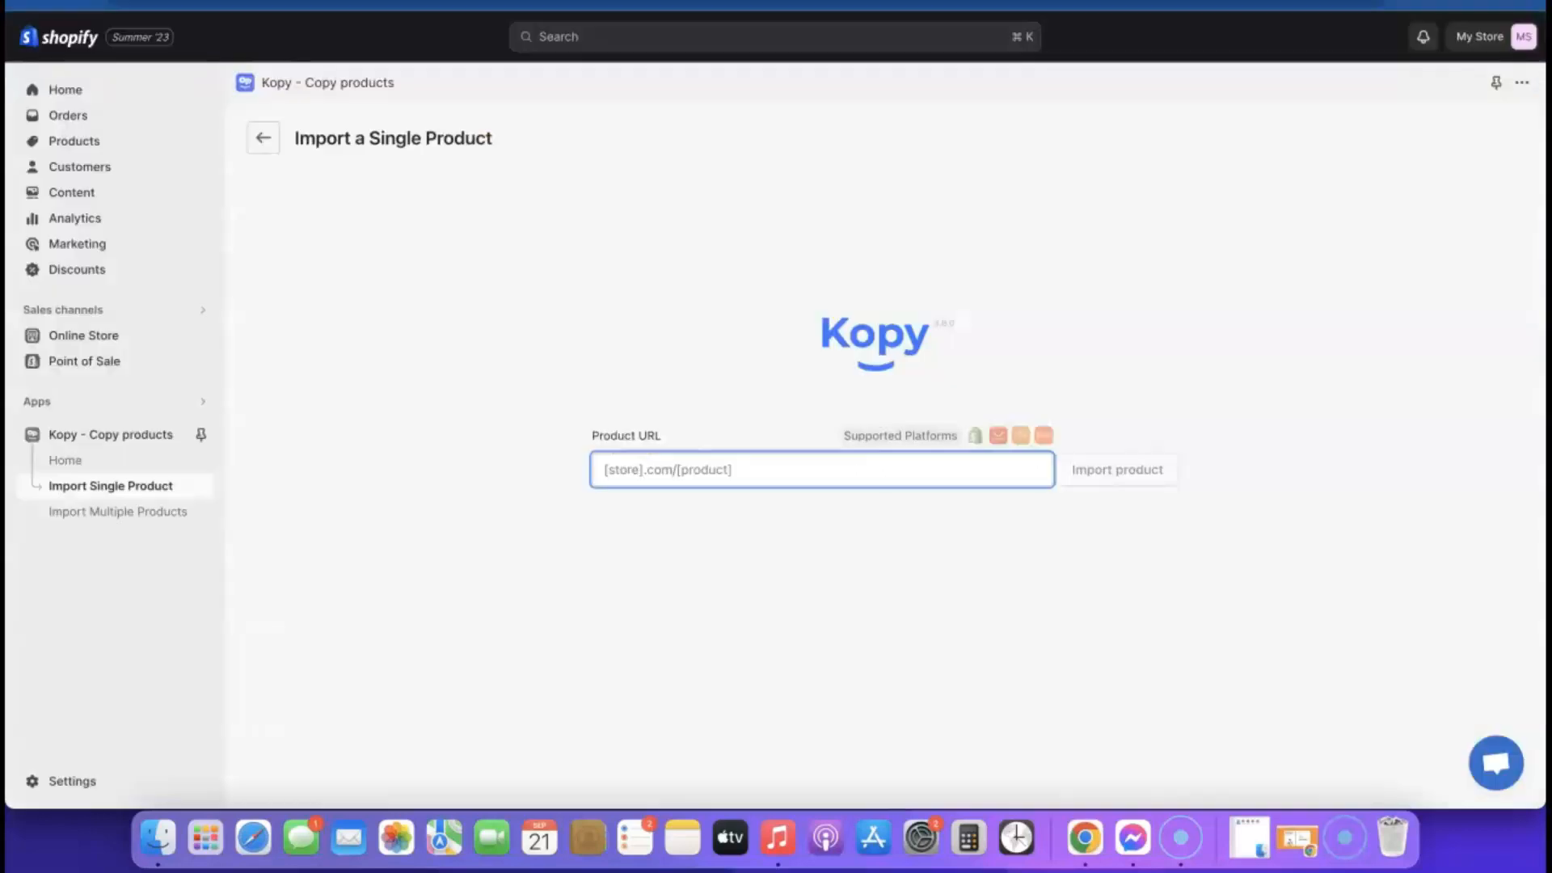
Paste the goodscastle Airpod cleaner kit URL into Product URL and fetch it.
left_click(712, 471)
type("https://goodscastle.com/products/airpod-cleaner-kit")
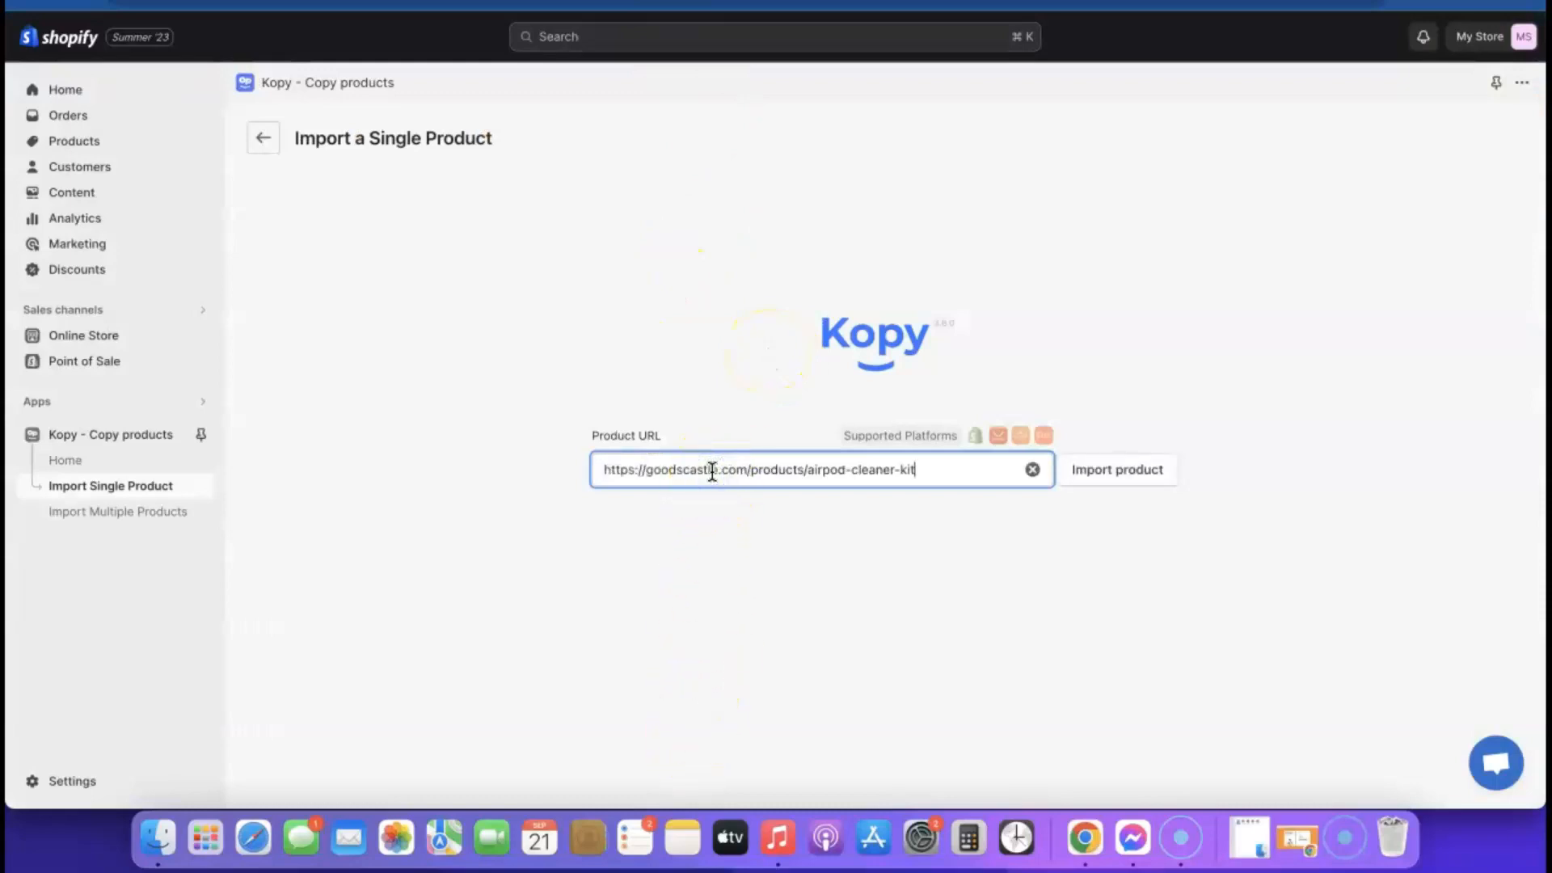
left_click(1116, 476)
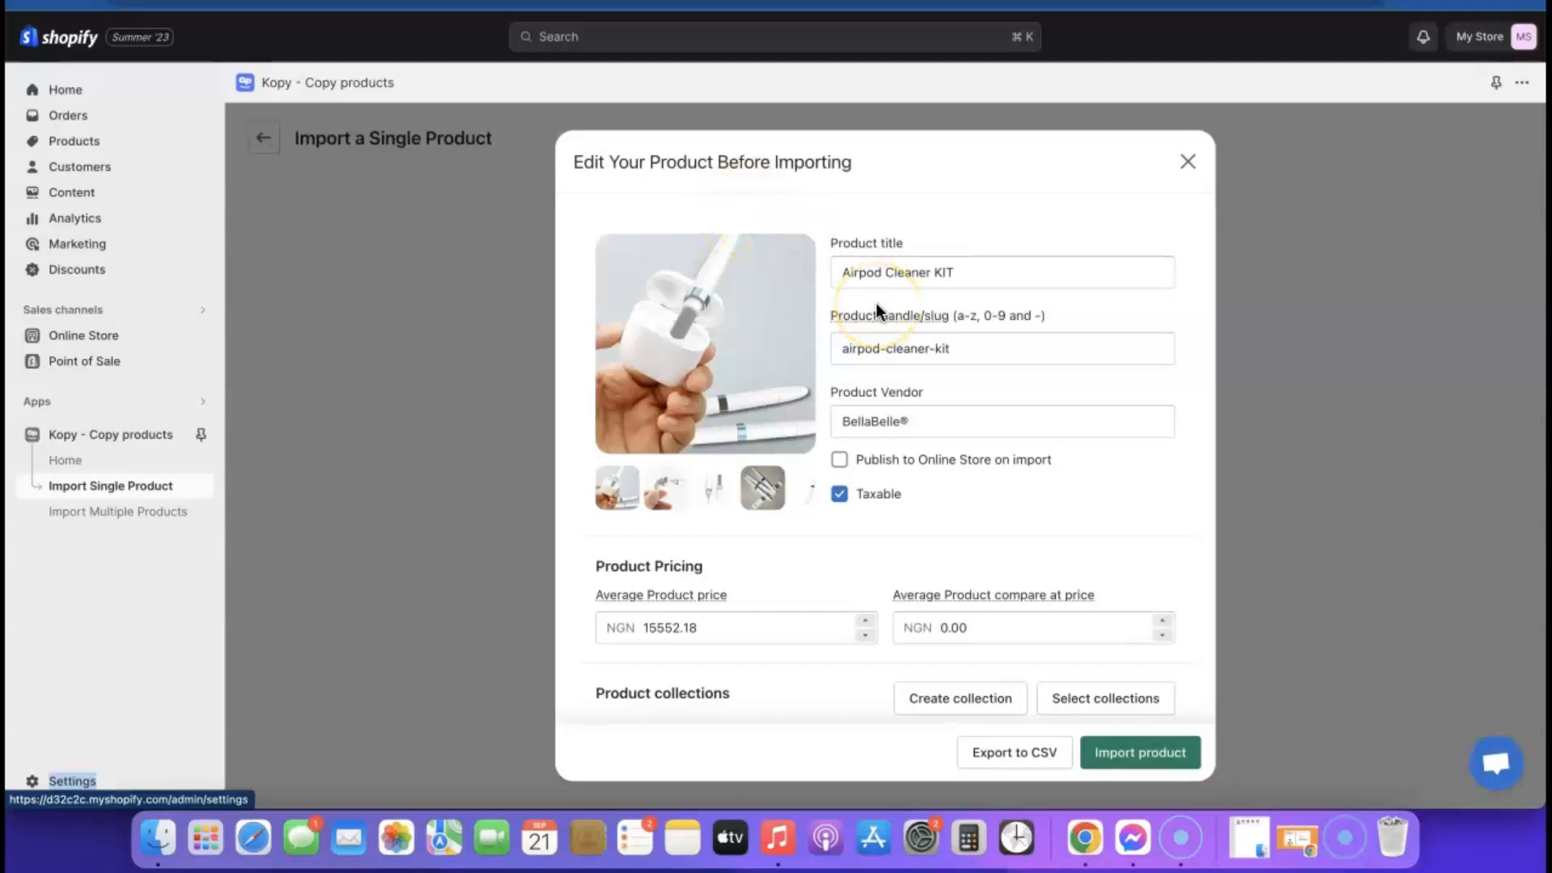
Review the Airpod Cleaner KIT title and description in the edit form.
scroll(876, 303, "down", 2)
scroll(877, 303, "up", 2)
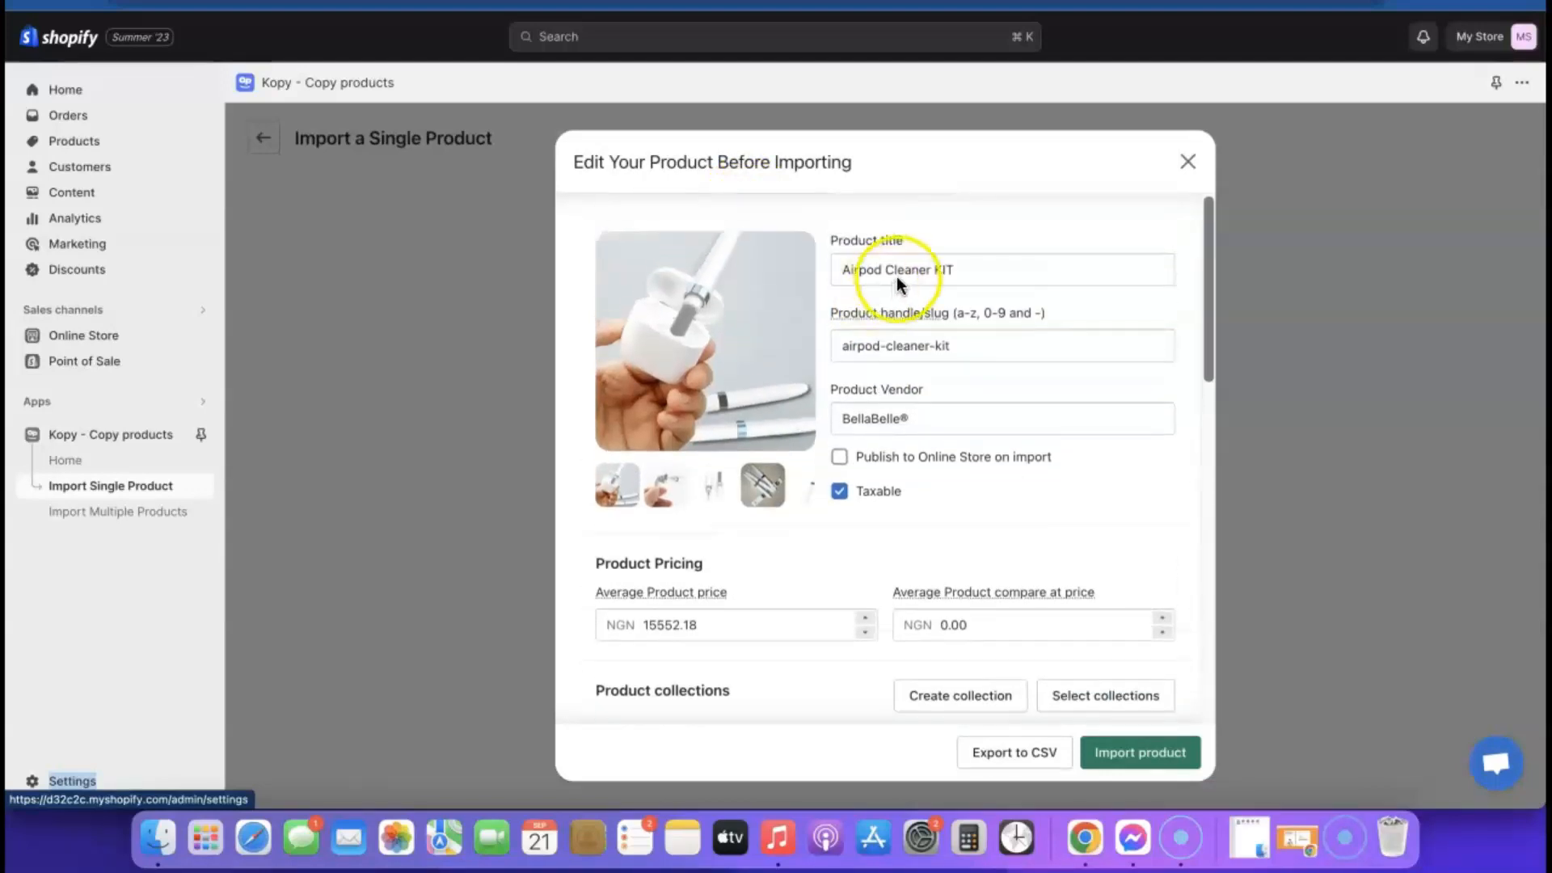
left_click(963, 263)
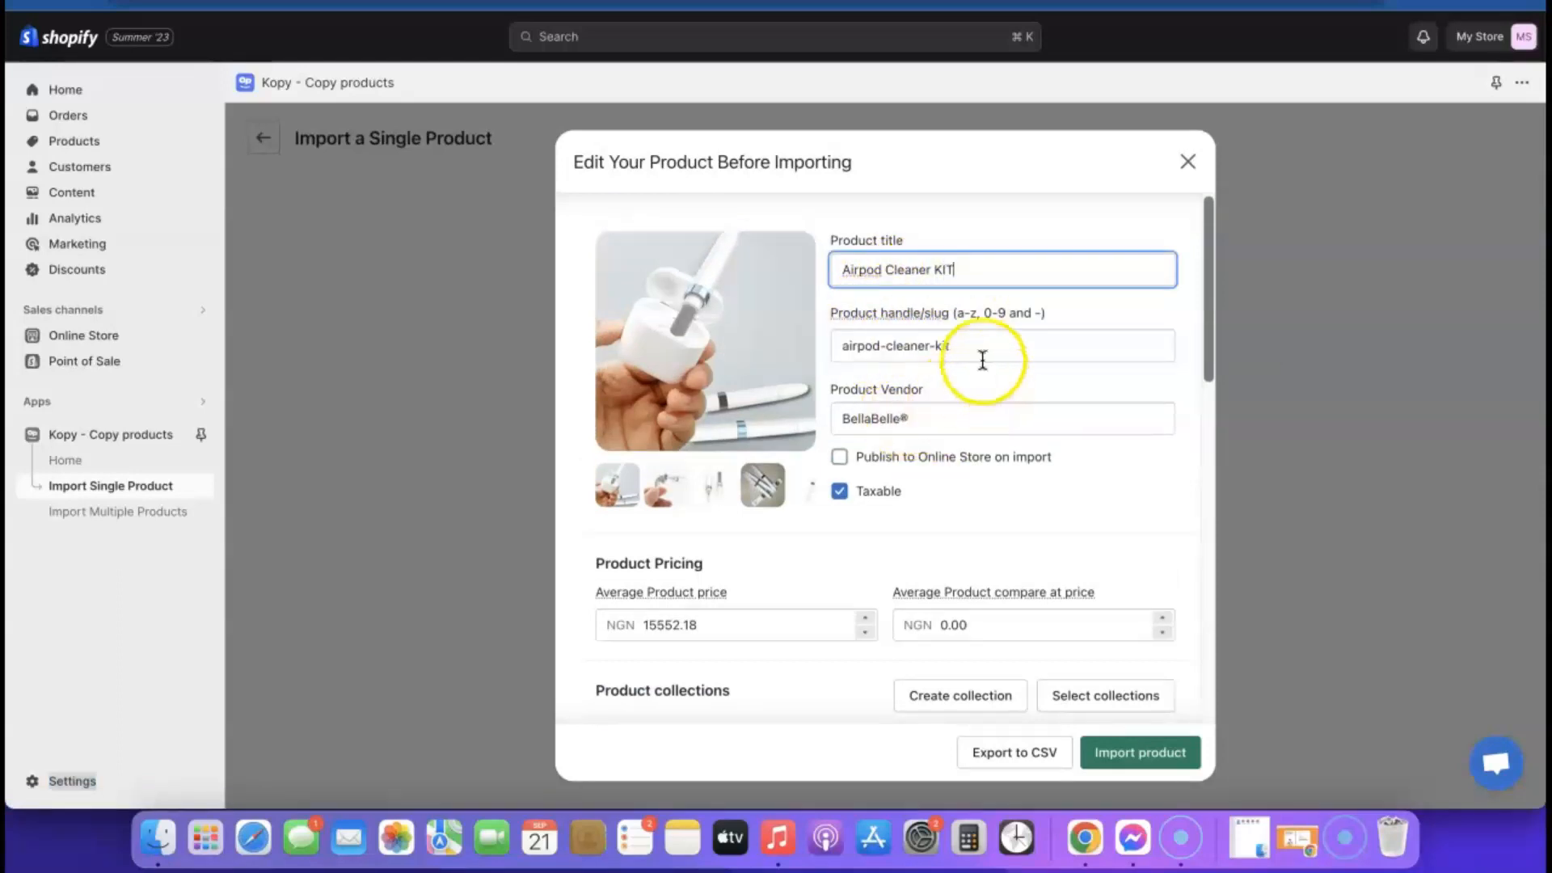
scroll(933, 518, "down", 1)
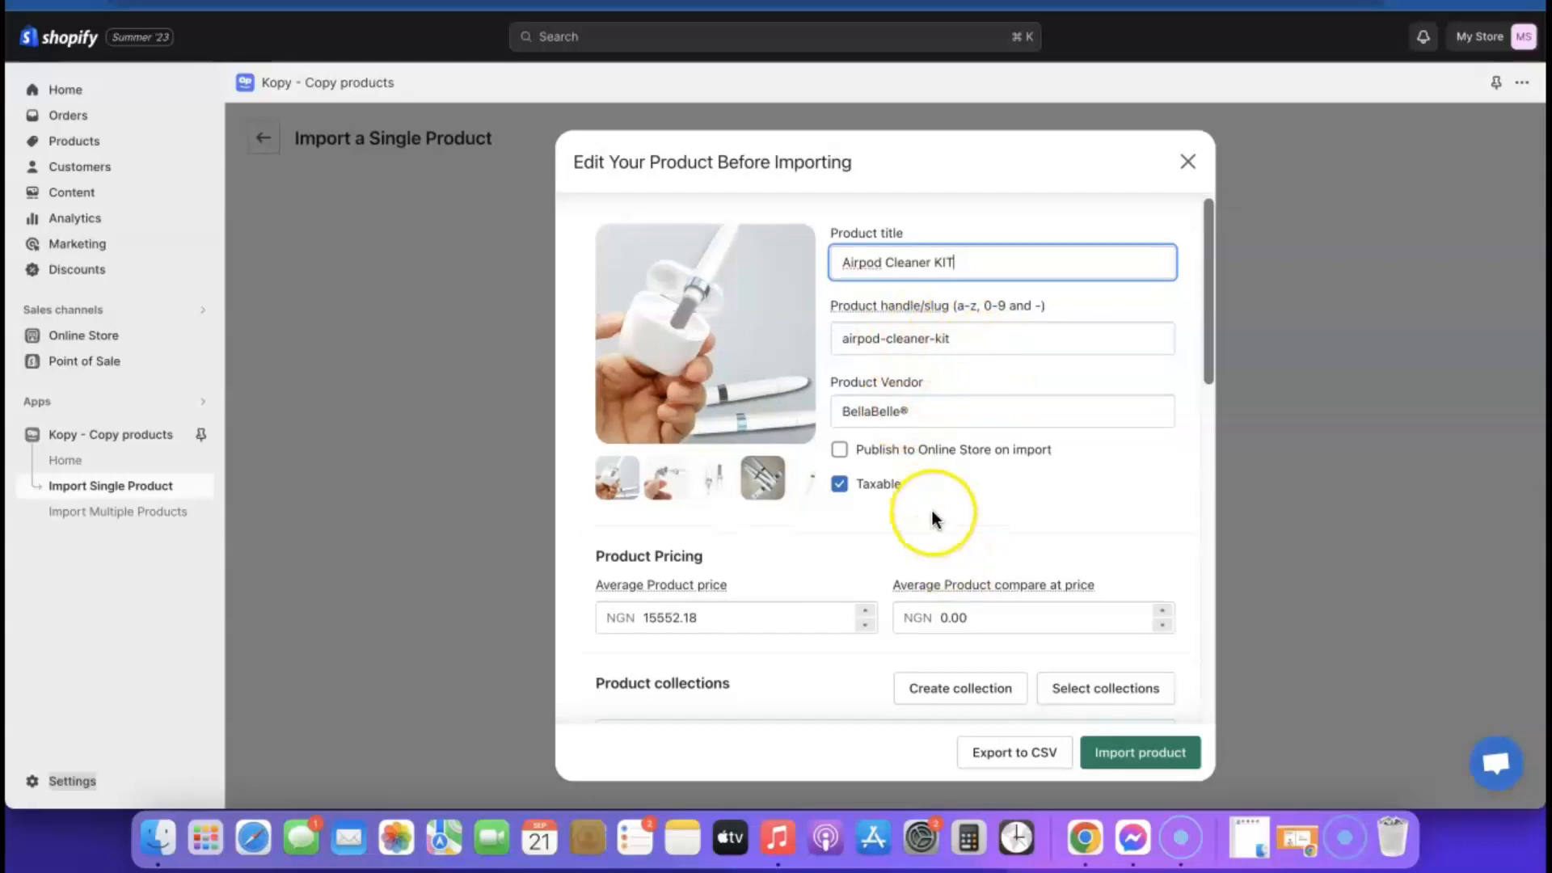
scroll(934, 518, "down", 2)
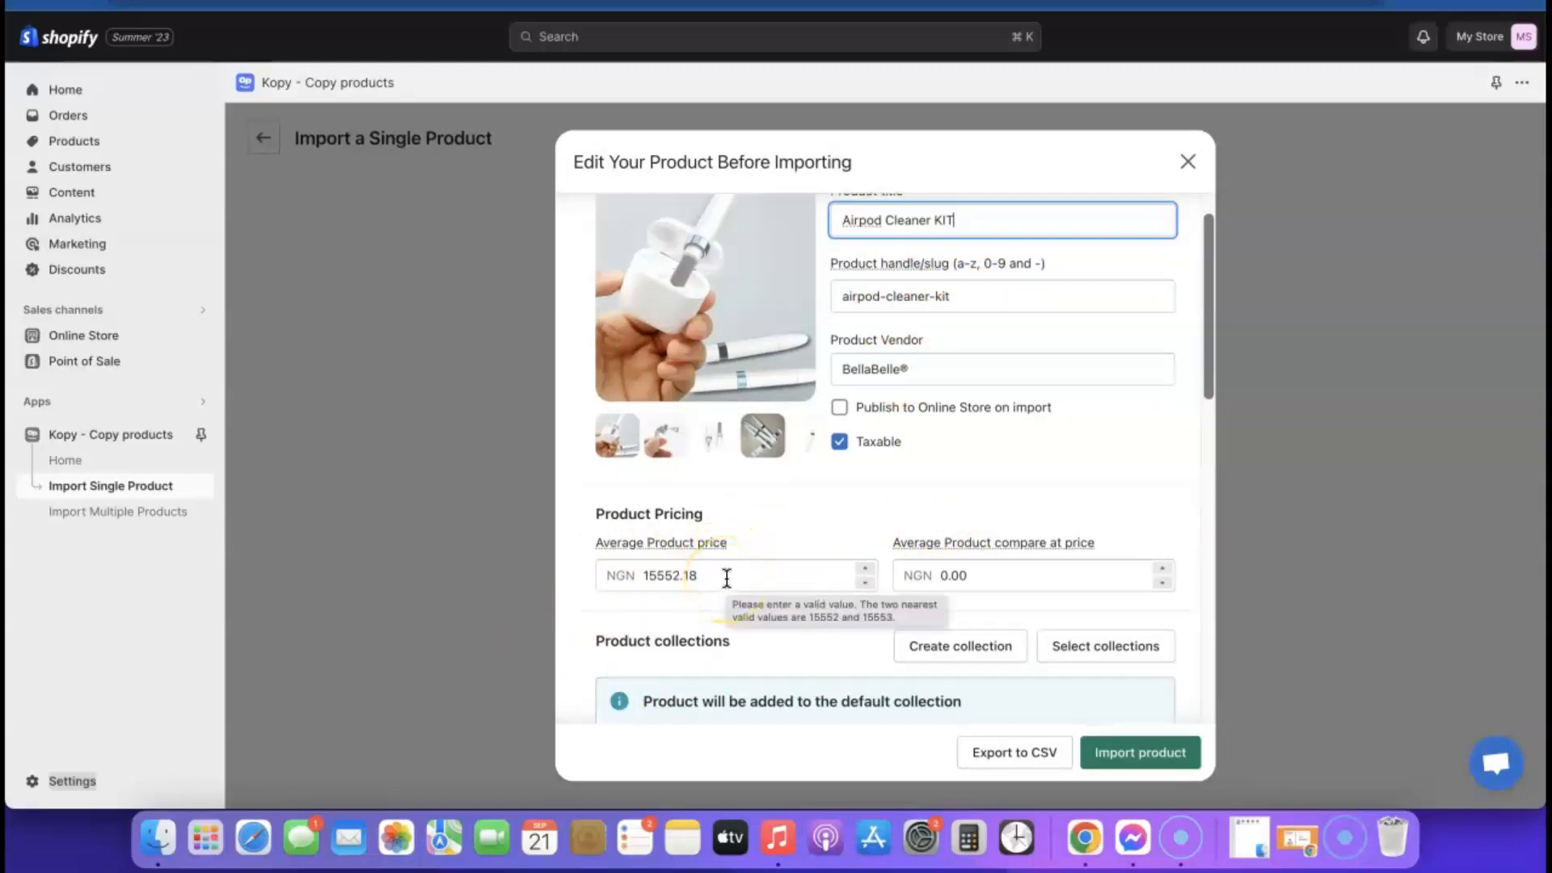
scroll(727, 577, "down", 3)
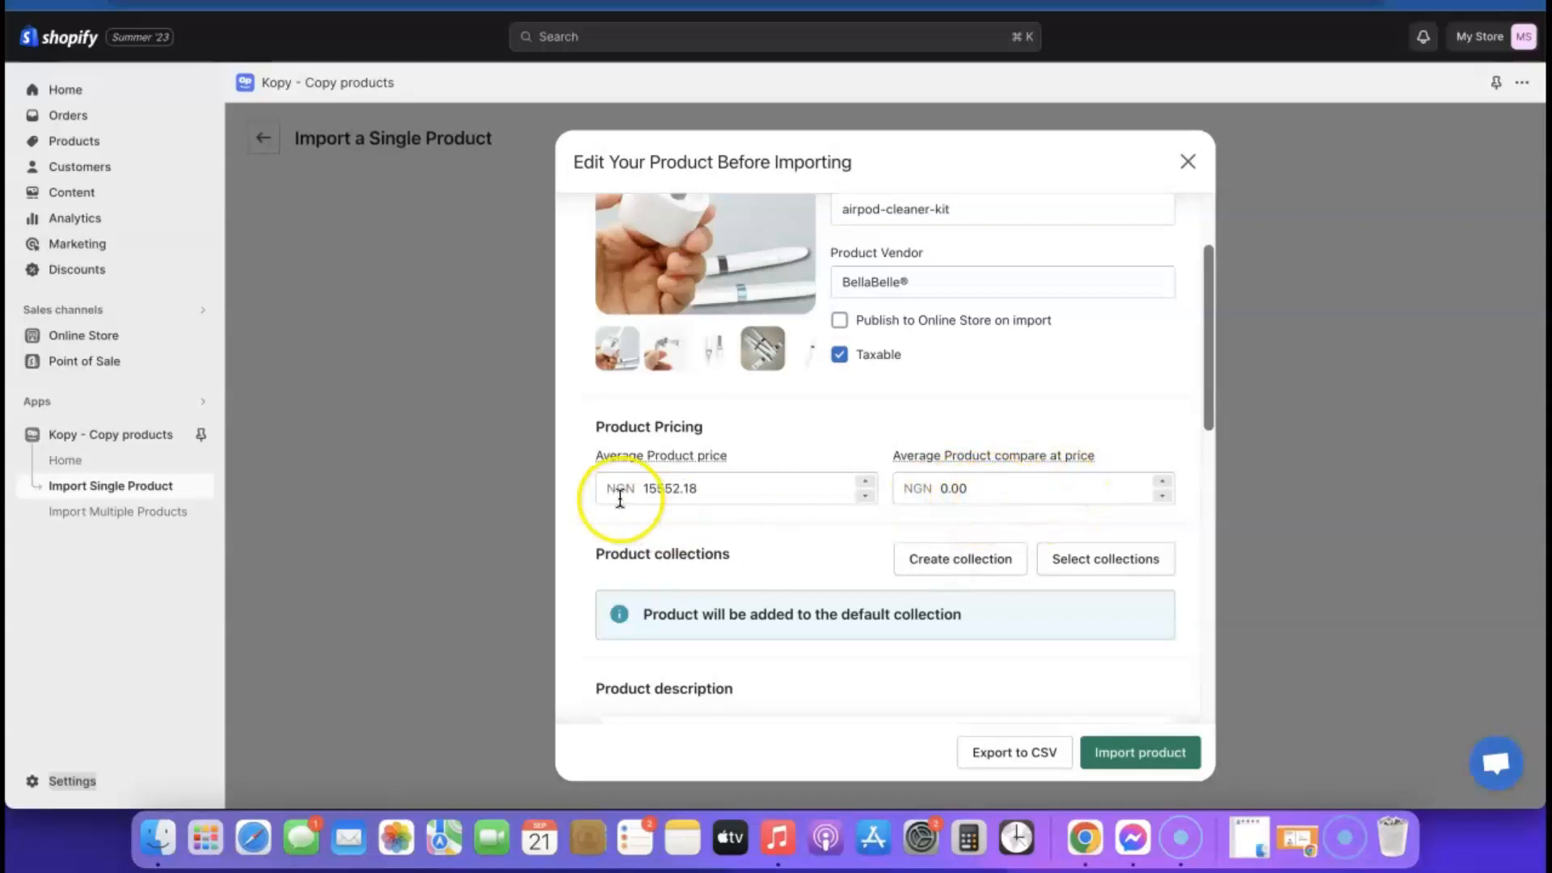
scroll(933, 517, "down", 5)
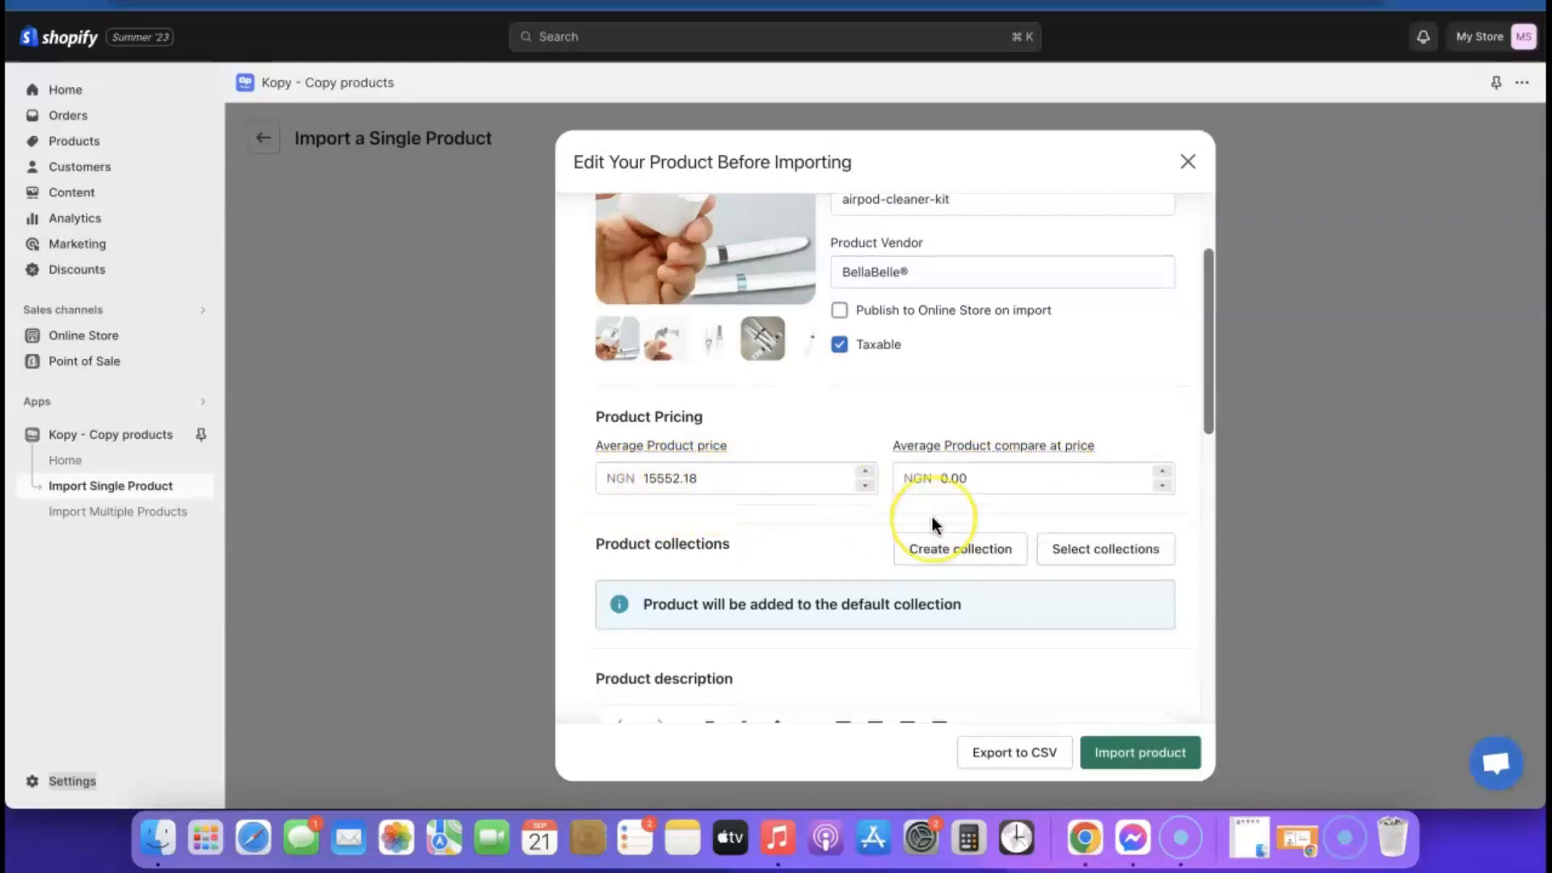
scroll(933, 517, "down", 2)
scroll(907, 495, "up", 2)
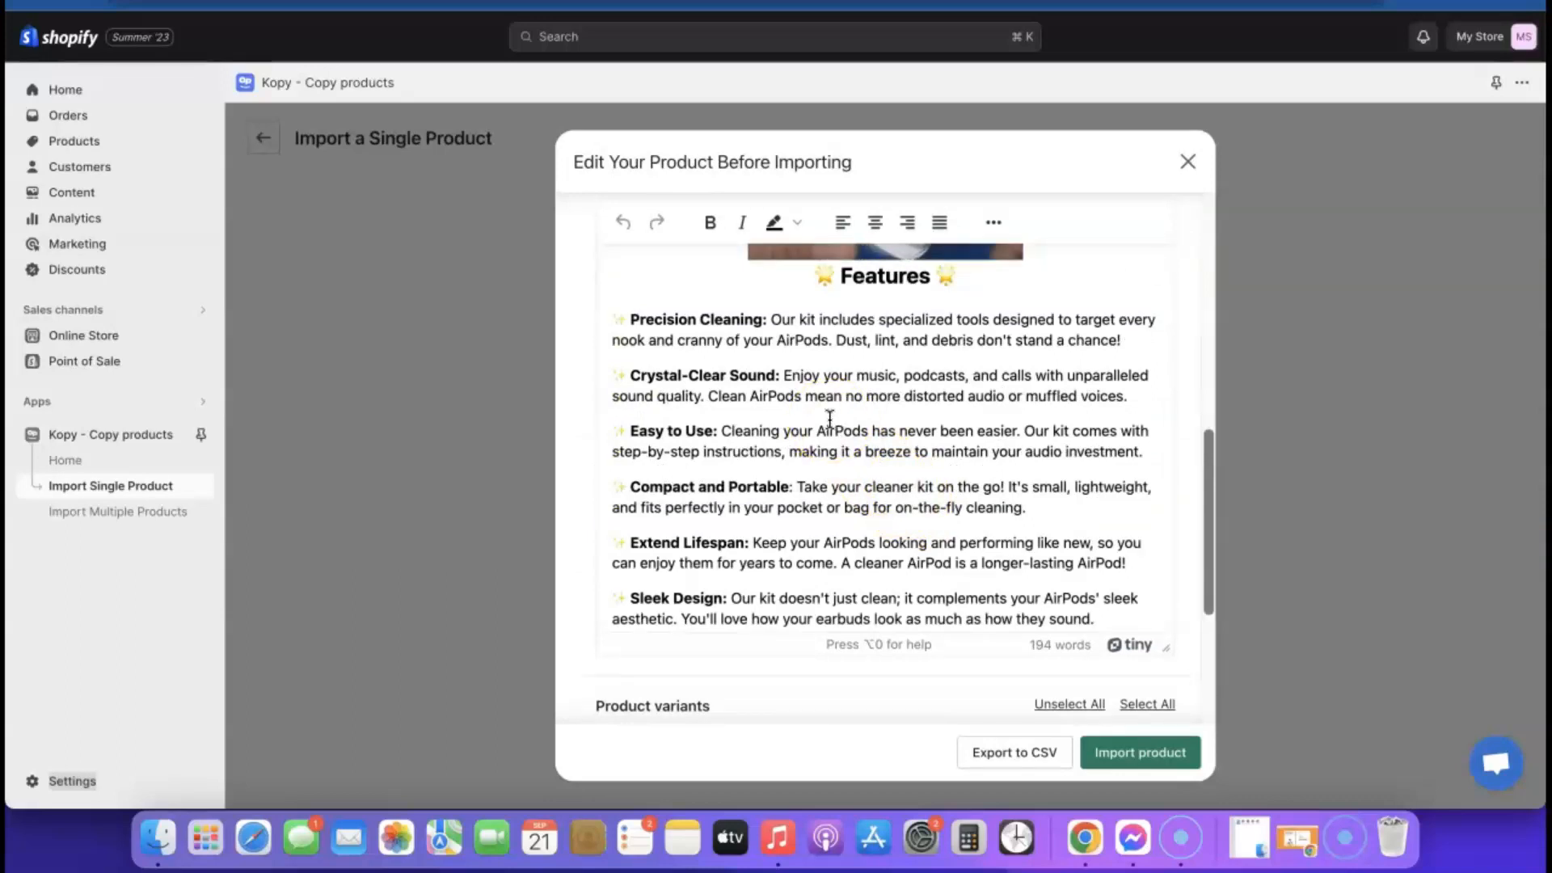
left_click(849, 473)
scroll(859, 457, "down", 5)
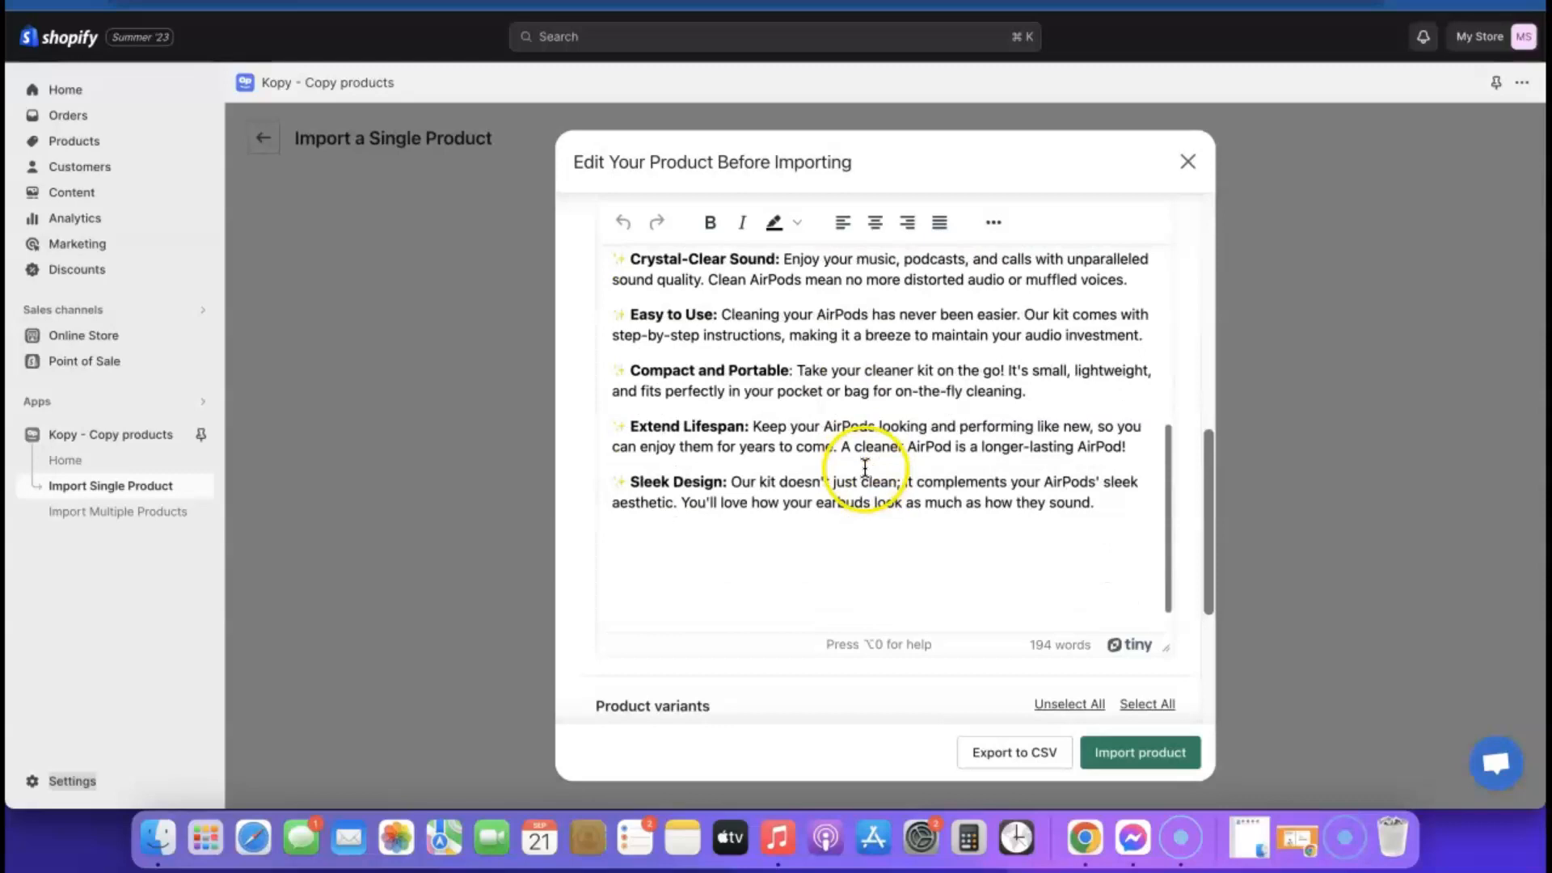
scroll(897, 465, "down", 5)
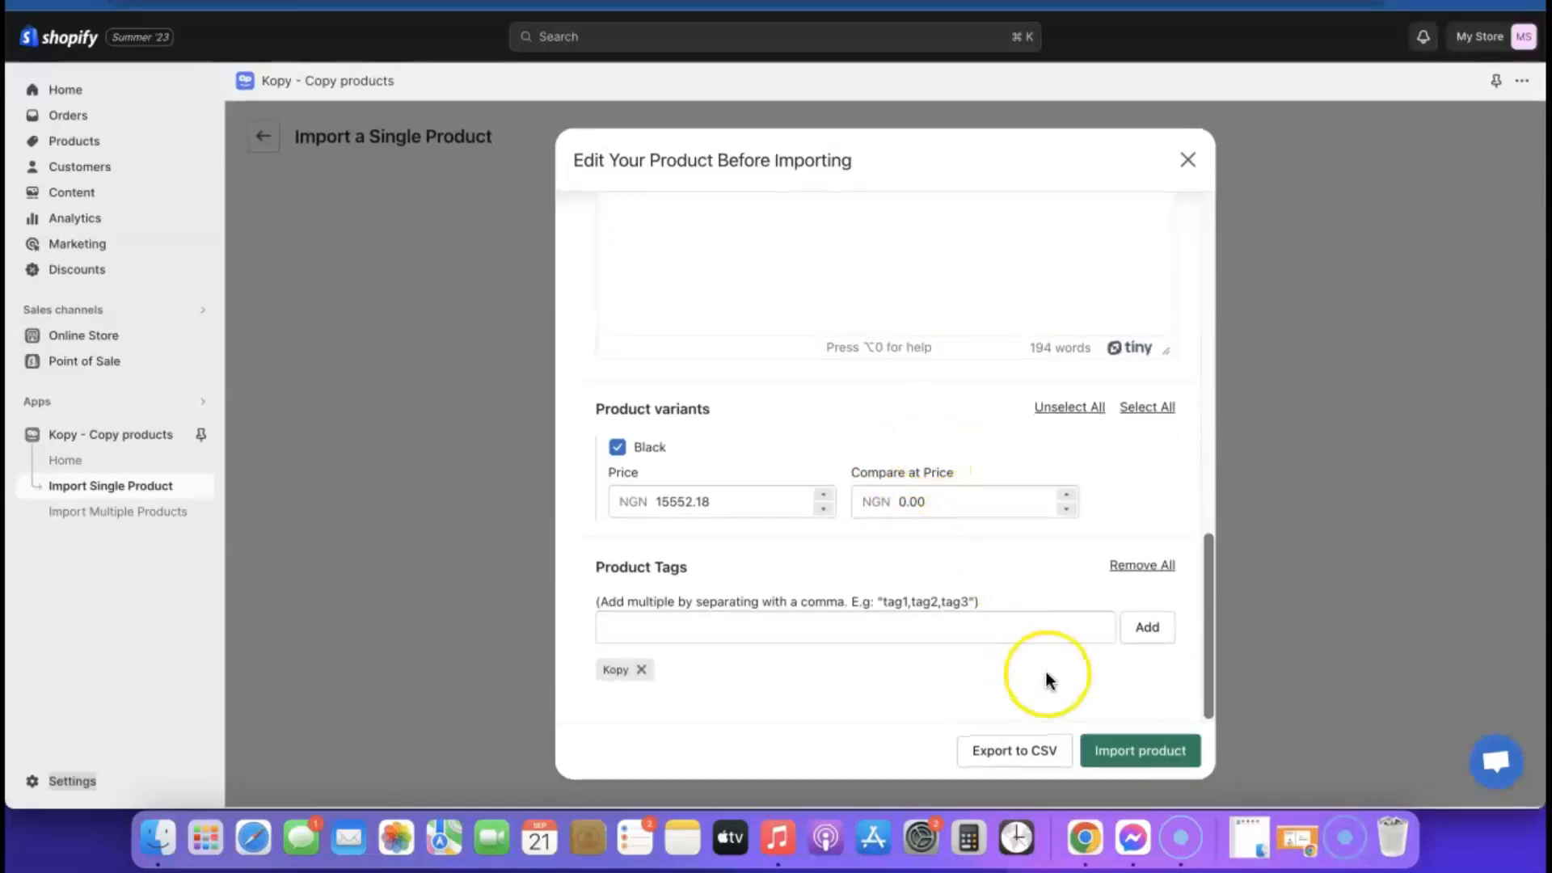
scroll(1022, 634, "up", 15)
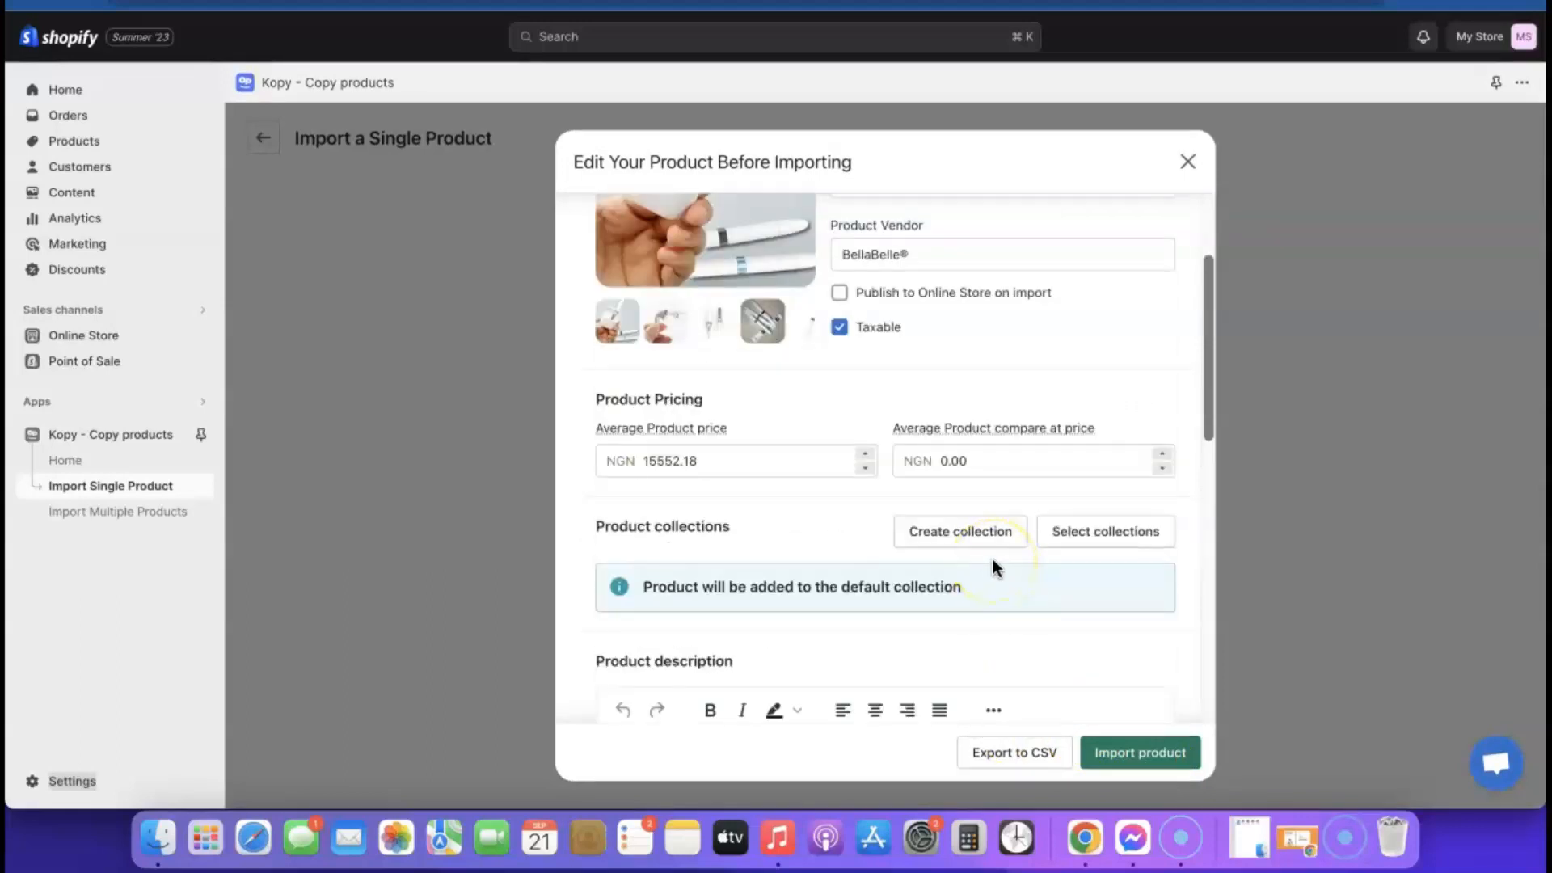
Enable Publish to Online Store, untick Taxable, and import the product.
left_click(840, 294)
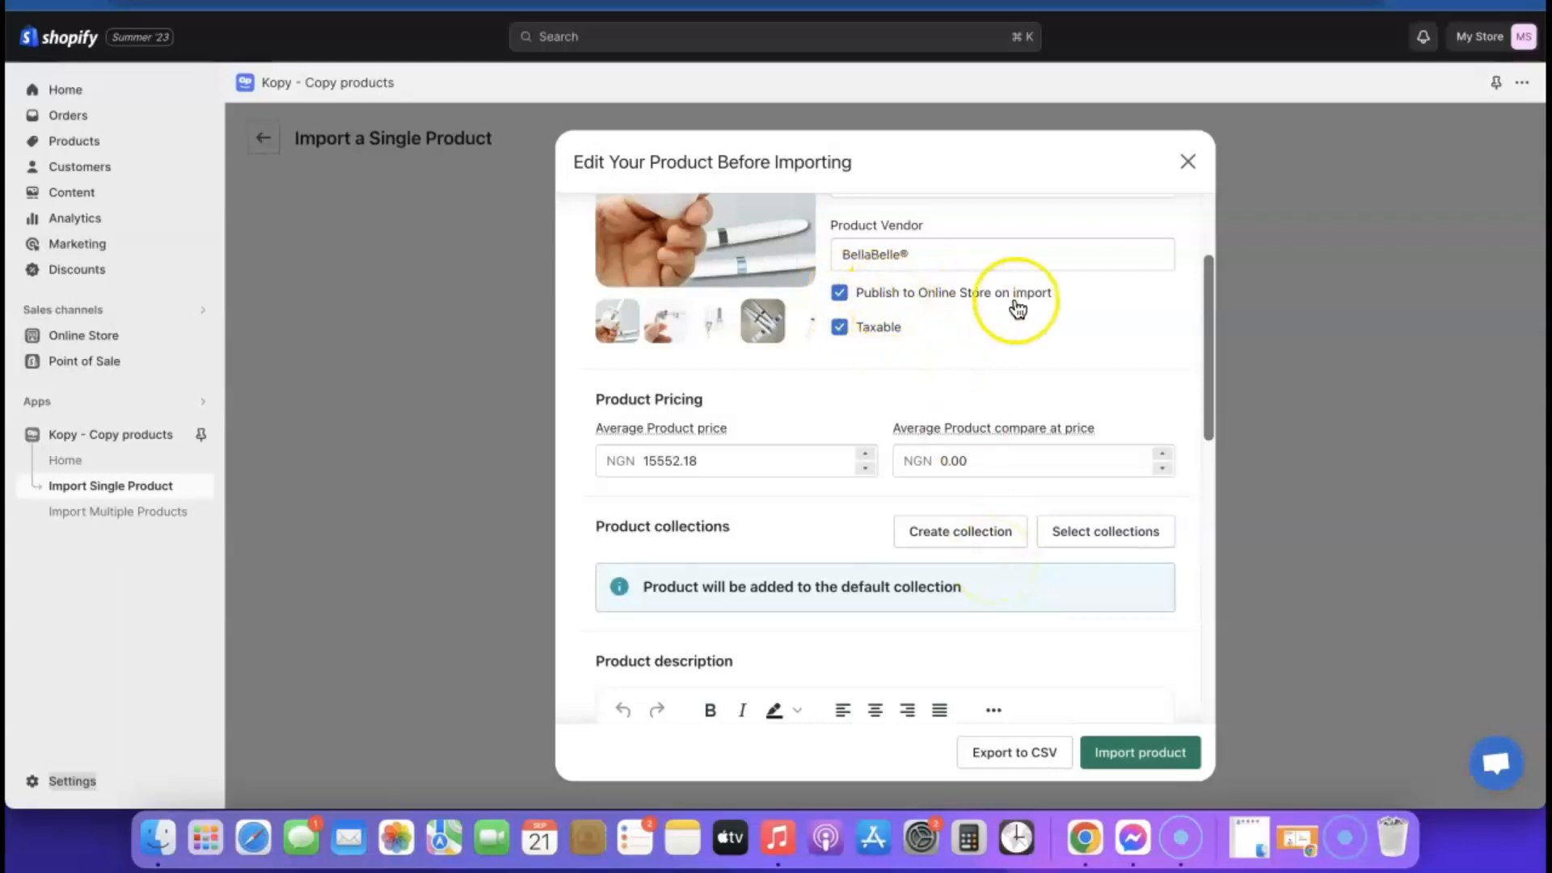
left_click(840, 328)
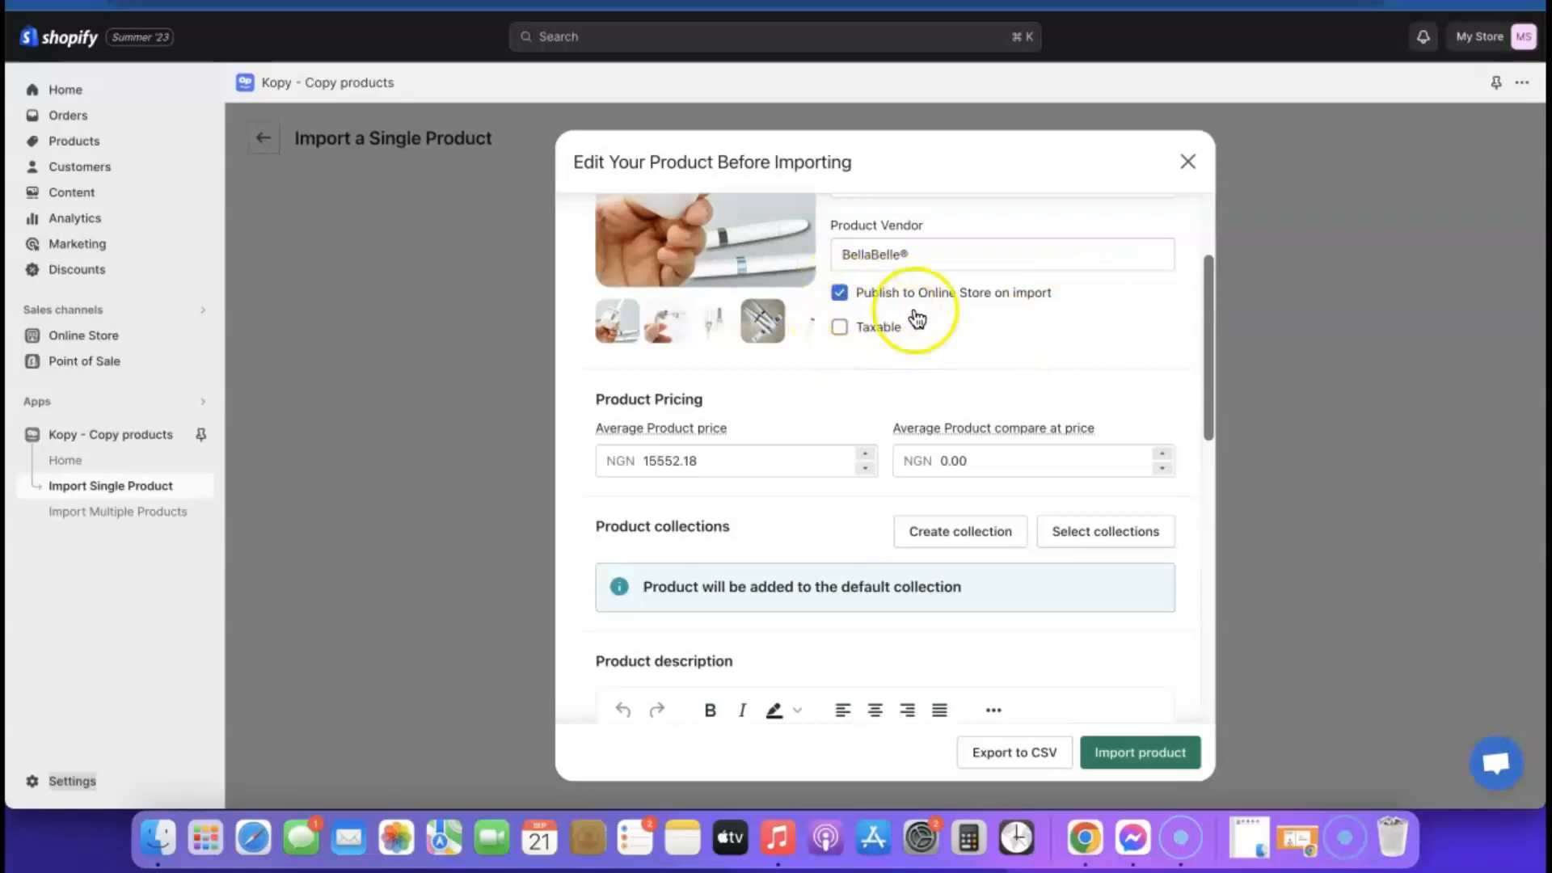
left_click(1156, 756)
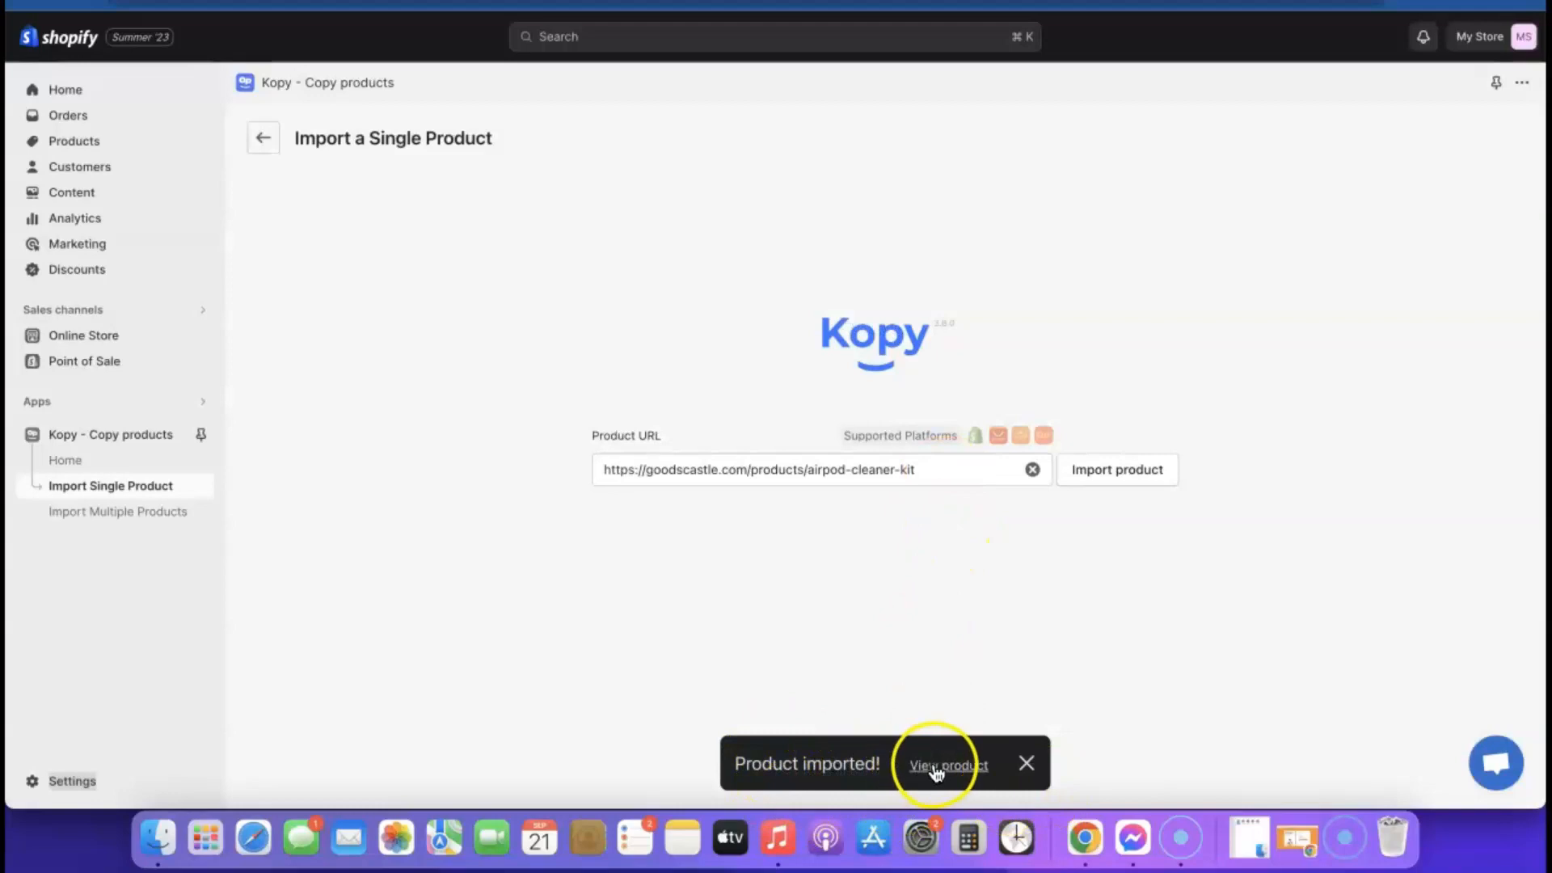
View the Airpod Cleaner KIT live at ₦15,552.18, then return to admin Settings.
left_click(957, 768)
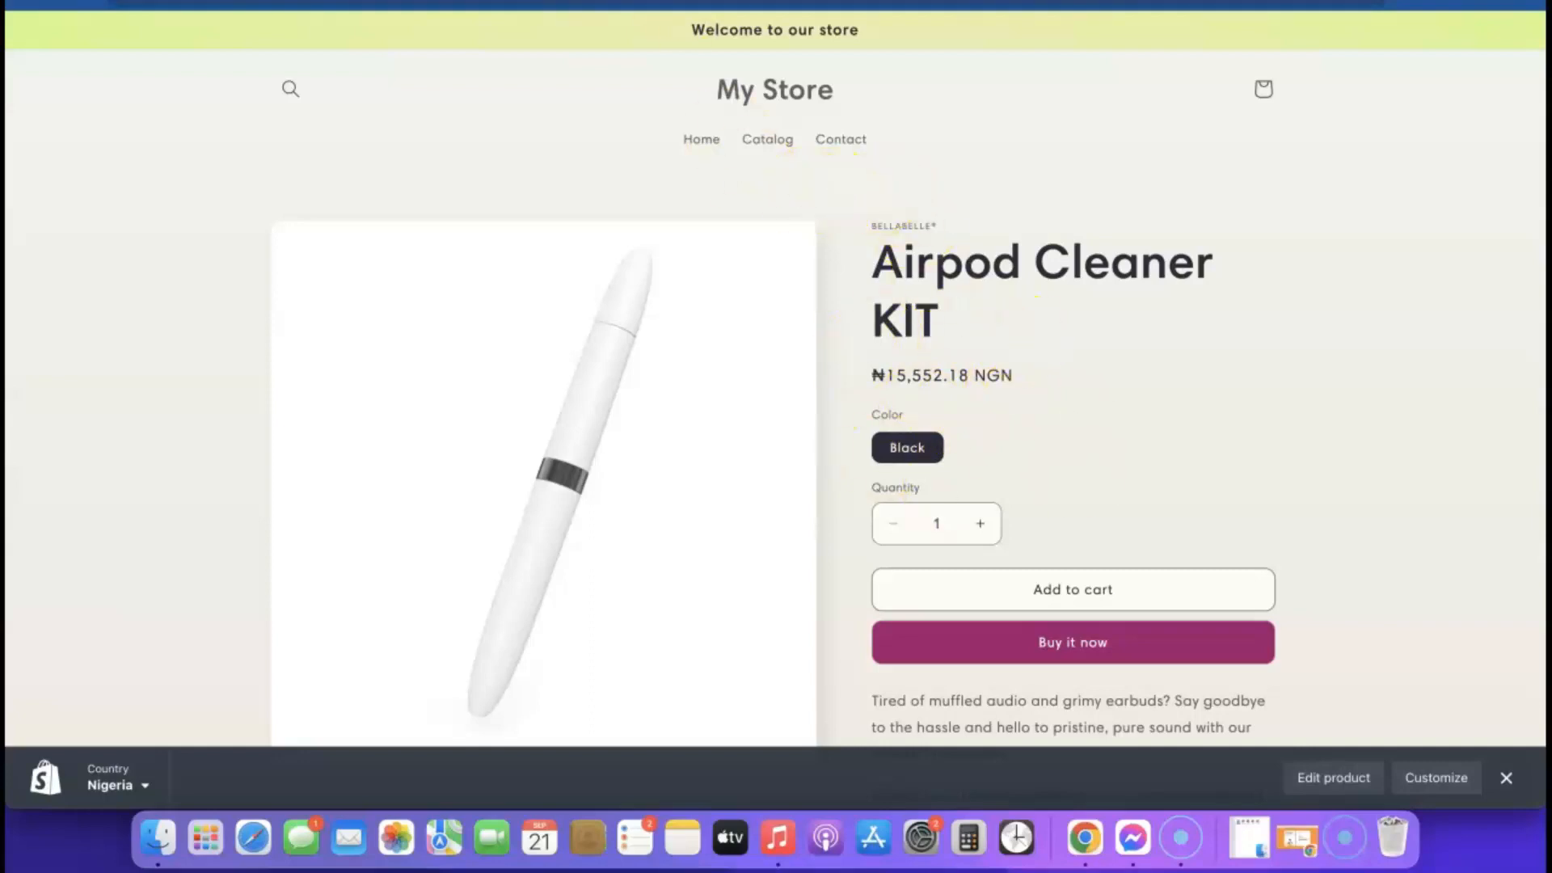
left_click(566, 3)
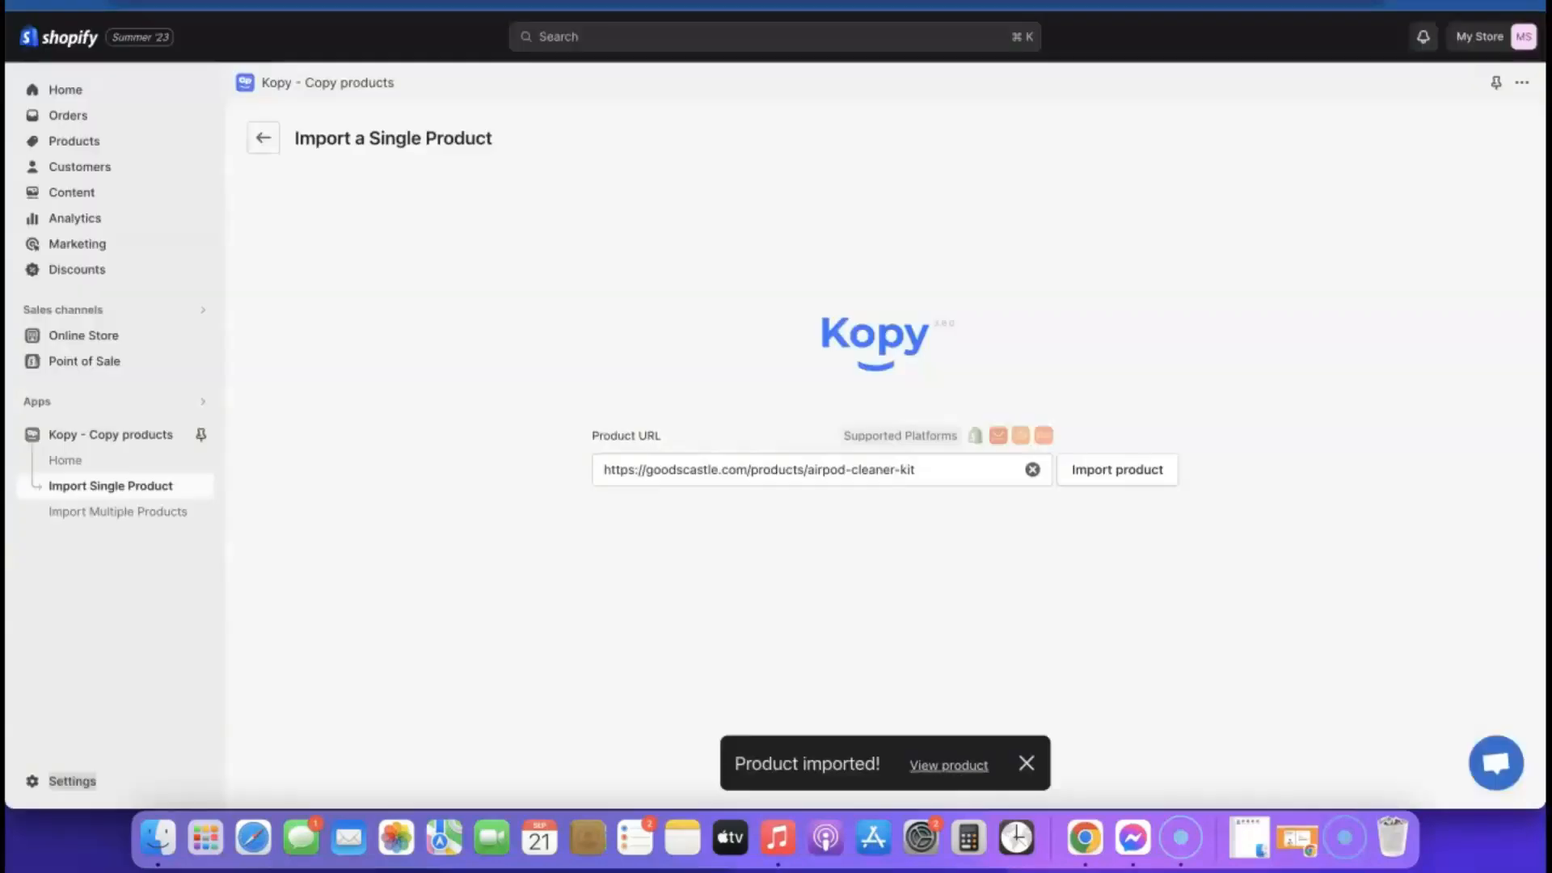
left_click(49, 784)
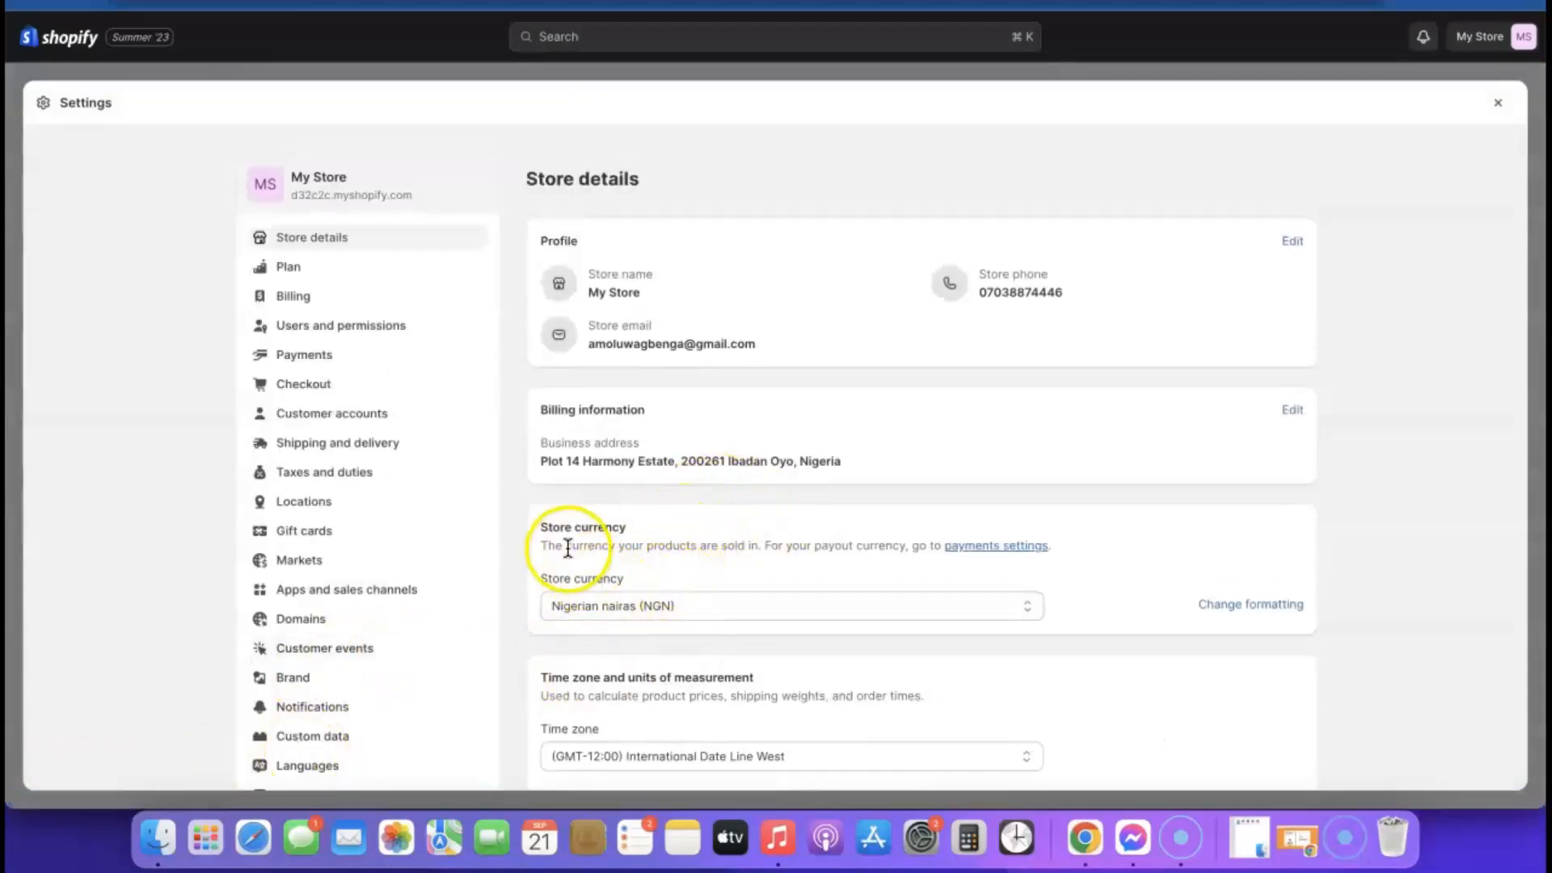
Switch the store currency to US dollars (USD), save, and confirm the product shows $15,552.18 USD.
left_click(881, 608)
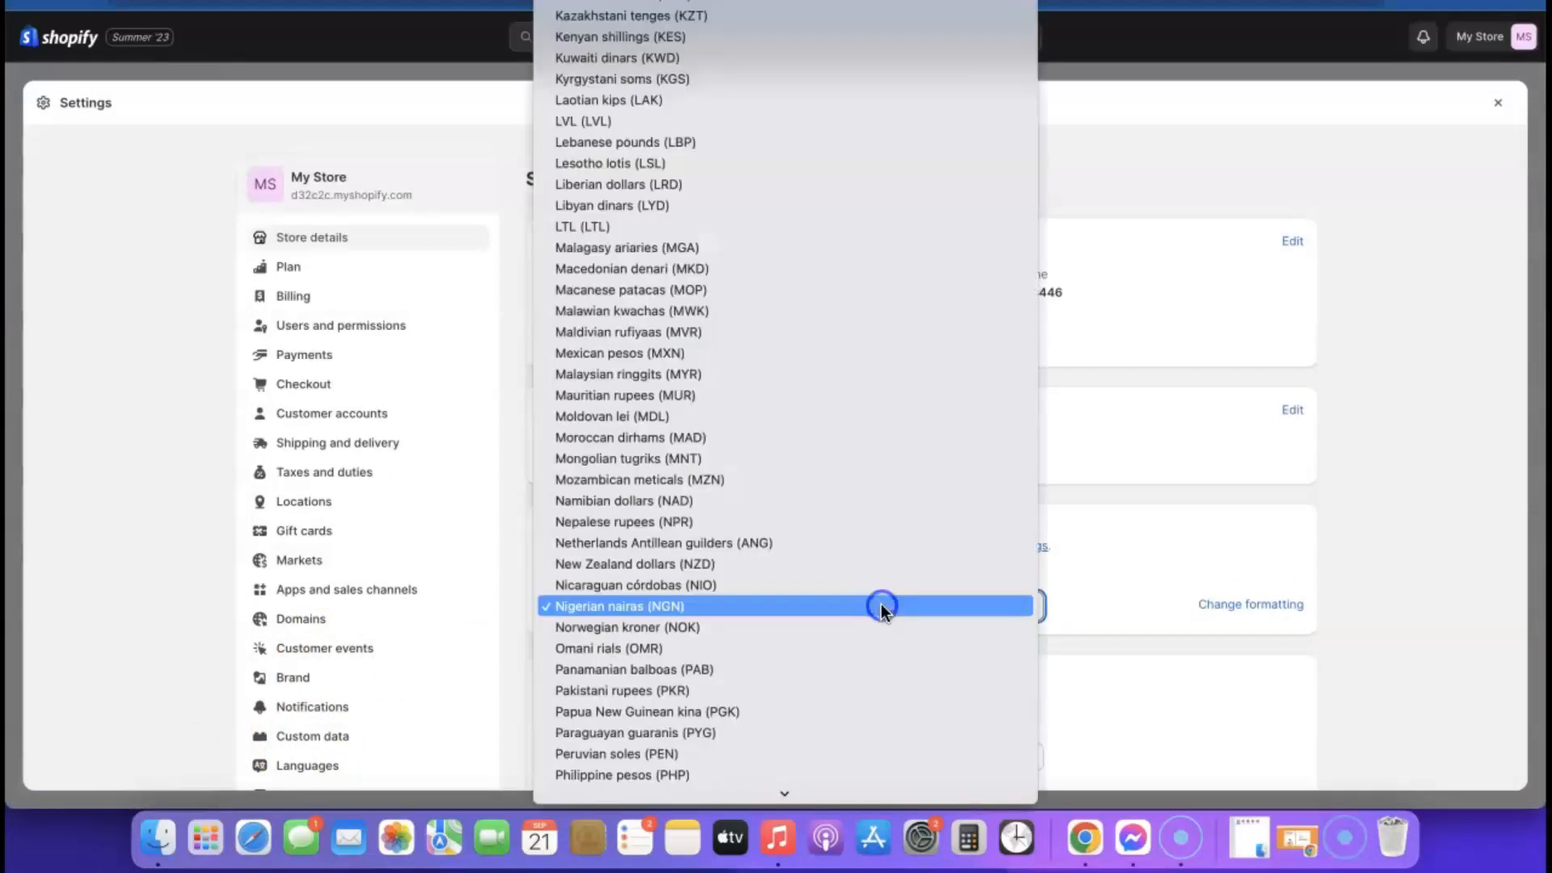
scroll(821, 525, "down", 15)
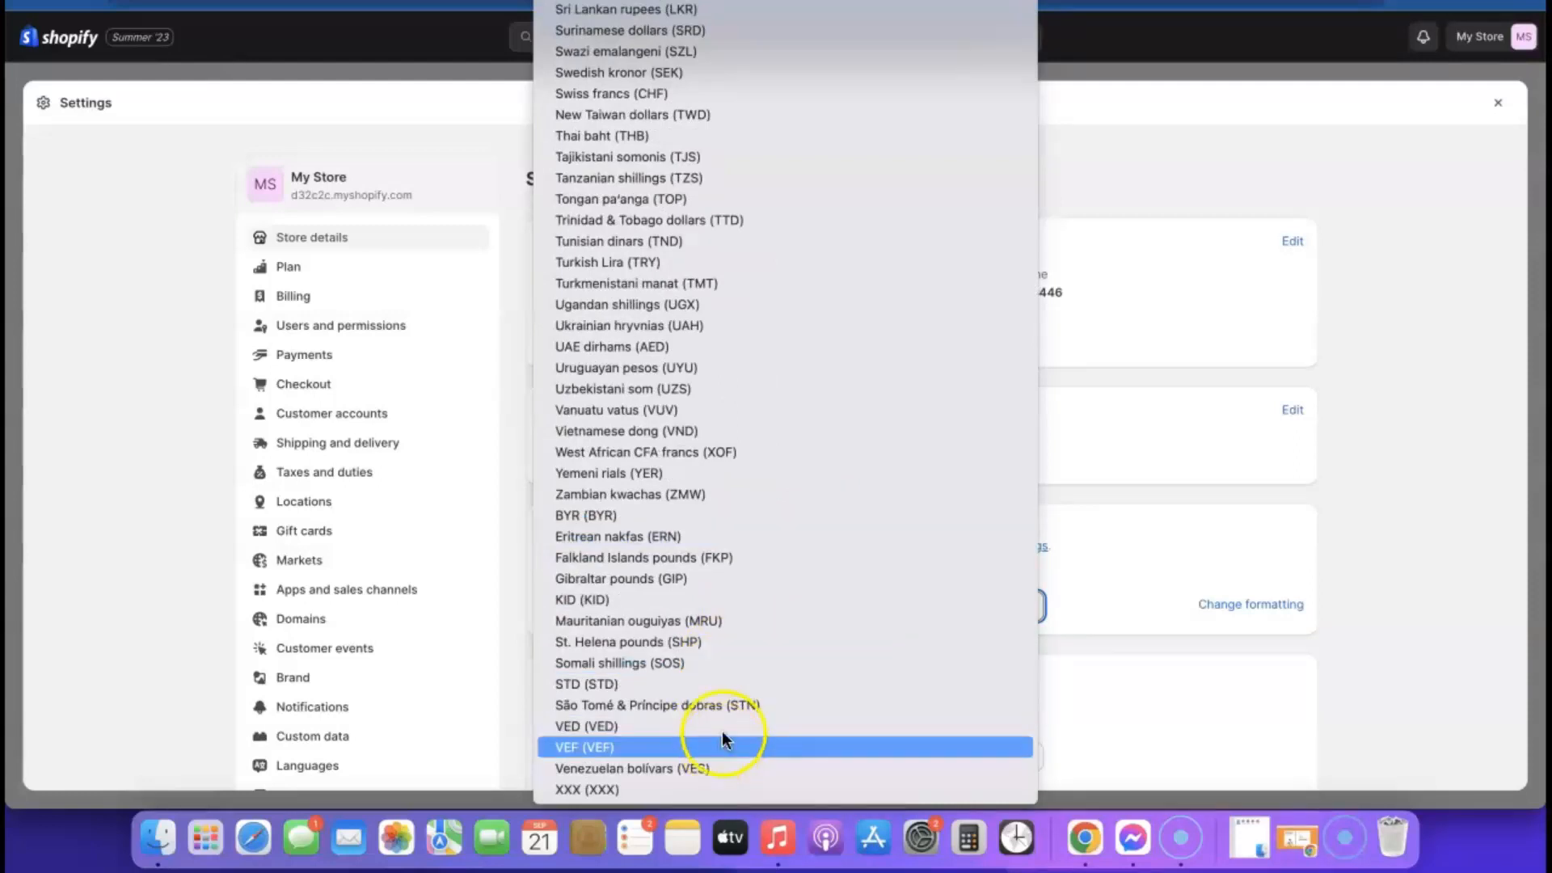
scroll(716, 671, "up", 10)
left_click(715, 671)
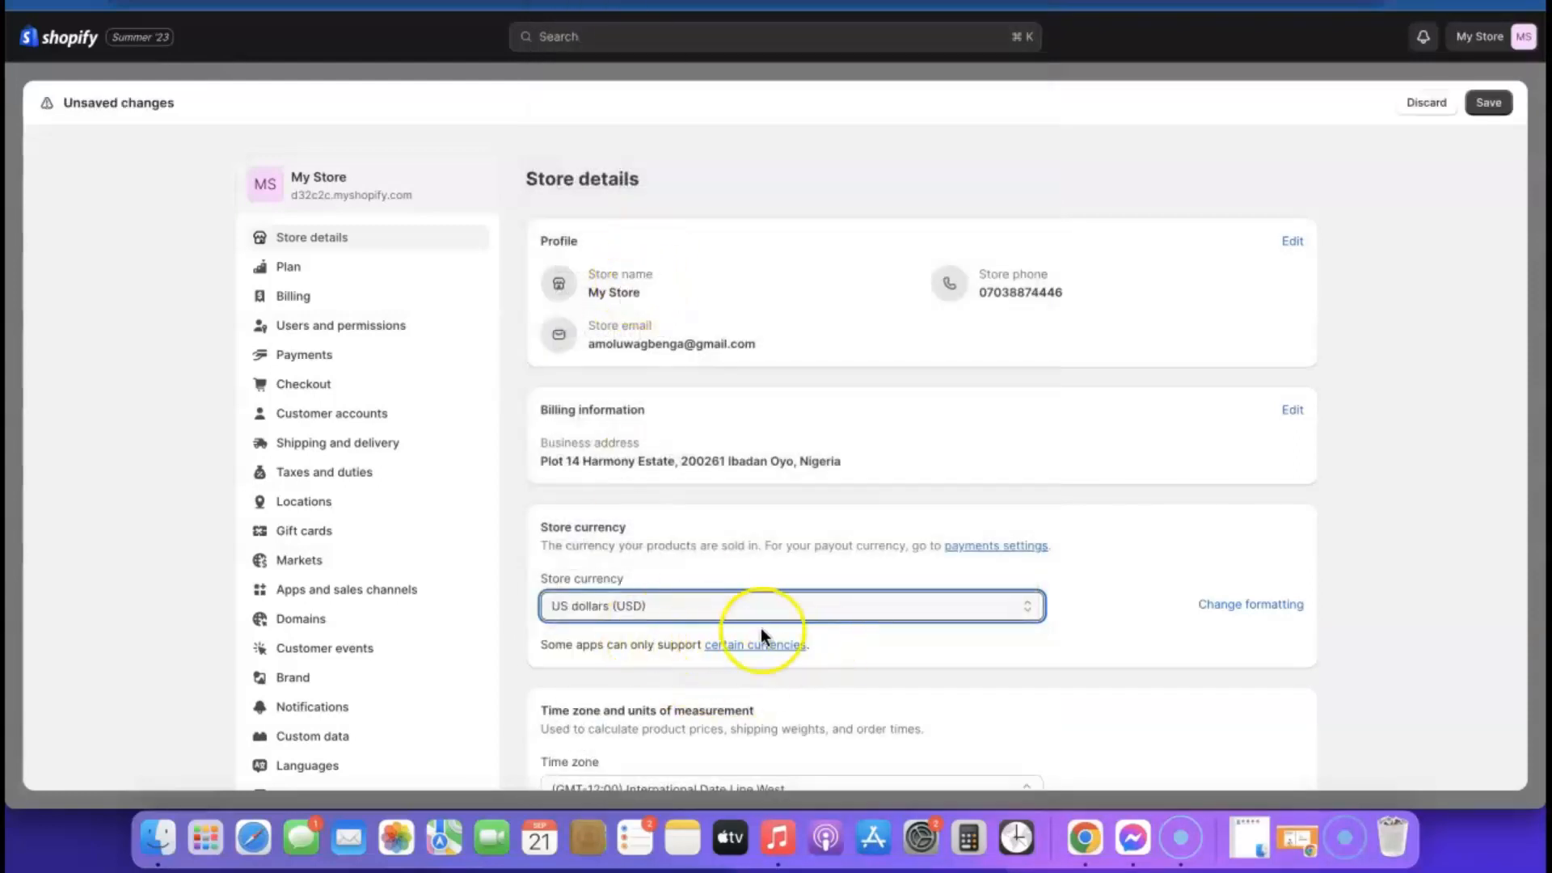
scroll(763, 616, "down", 1)
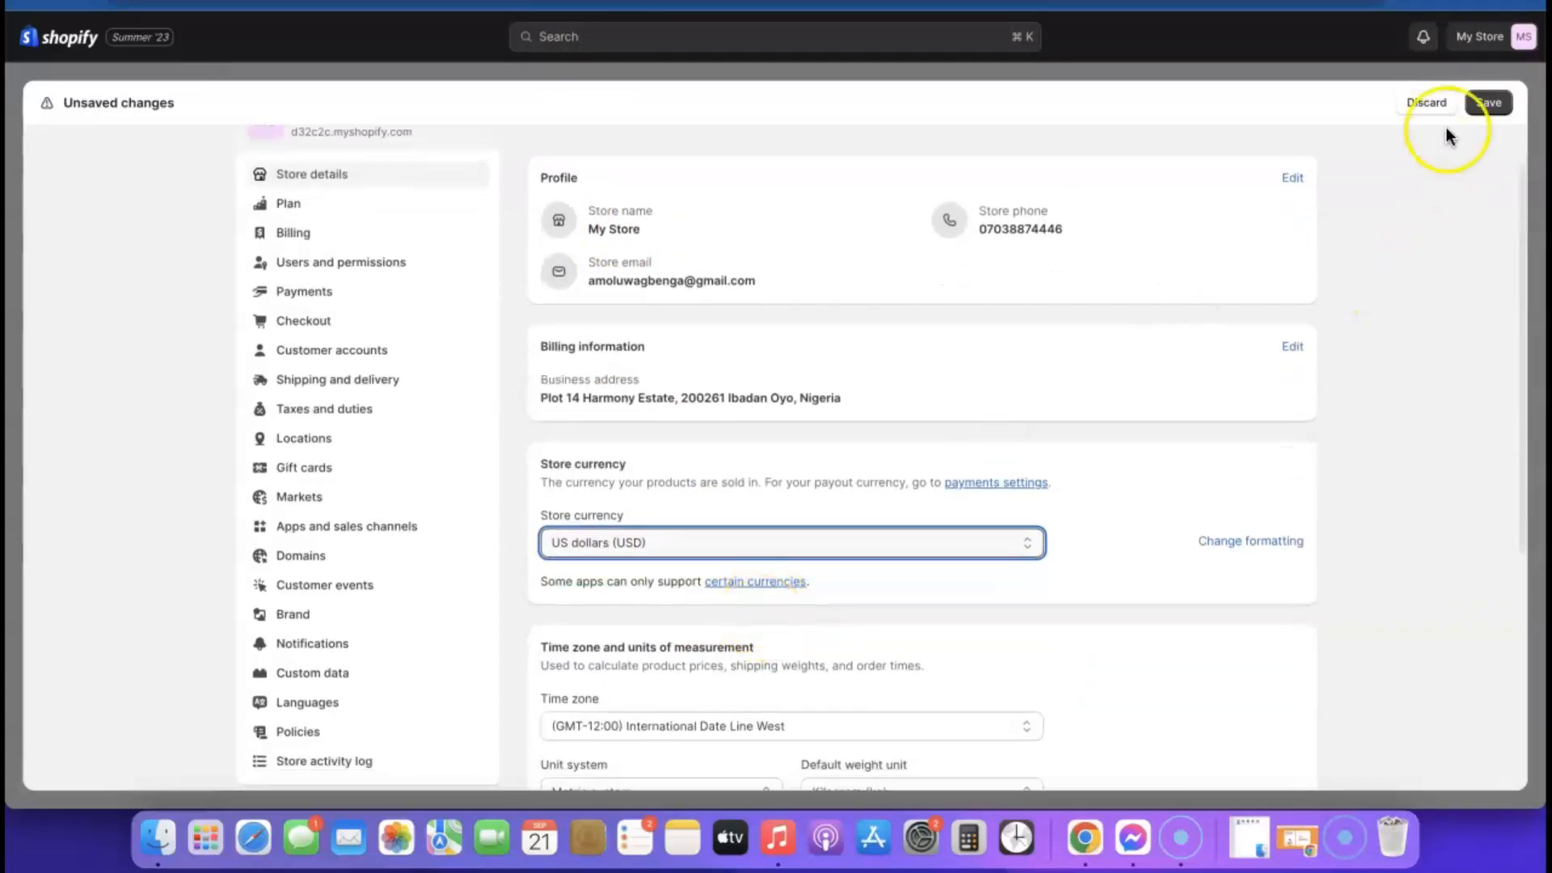
left_click(1488, 103)
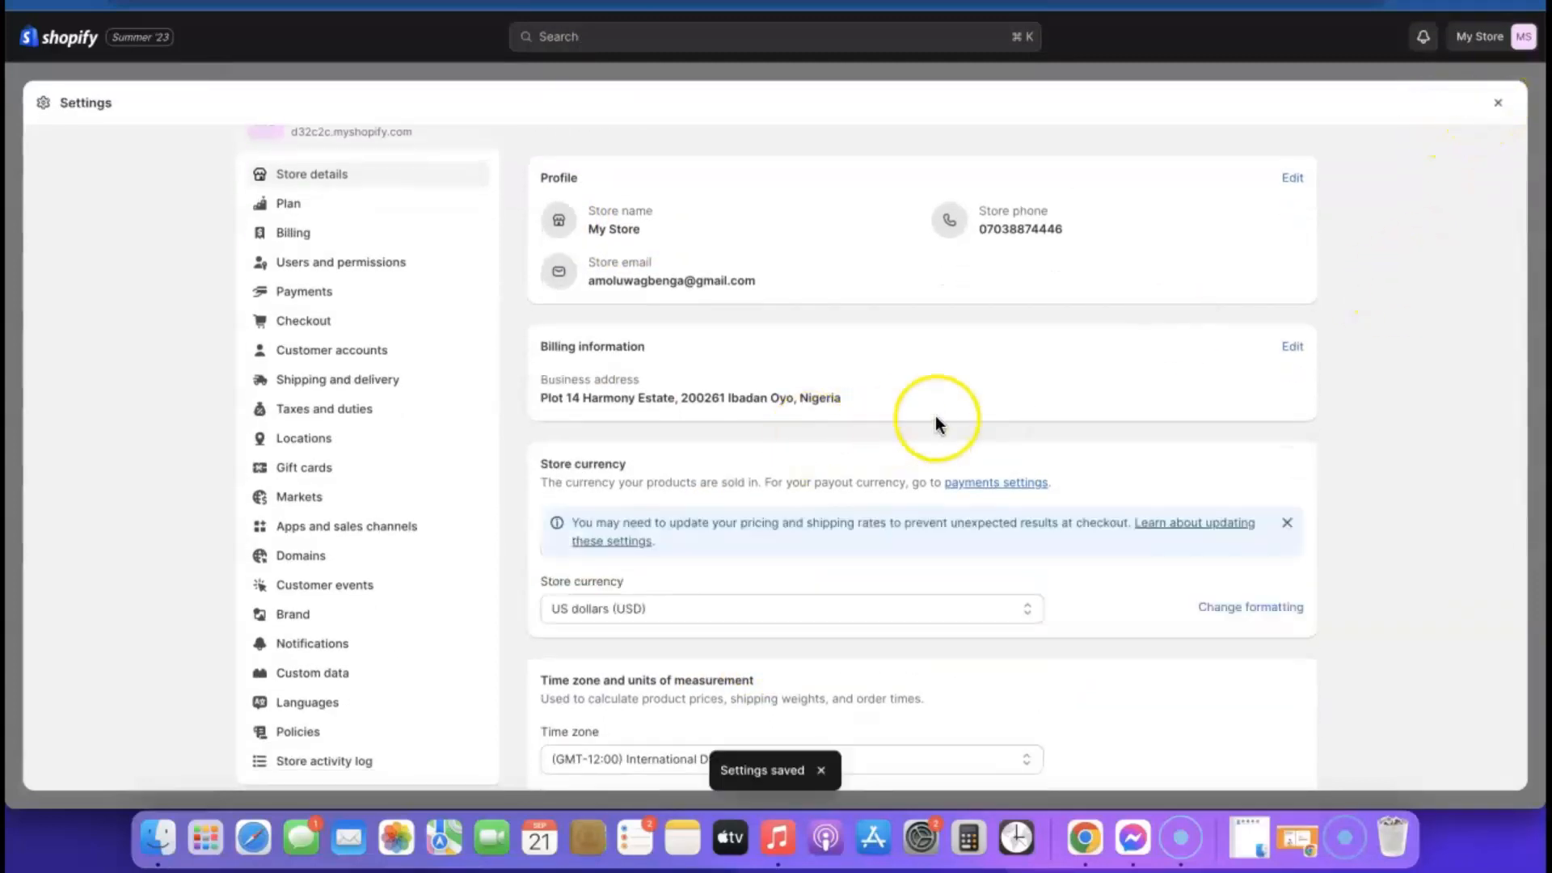
scroll(937, 417, "down", 5)
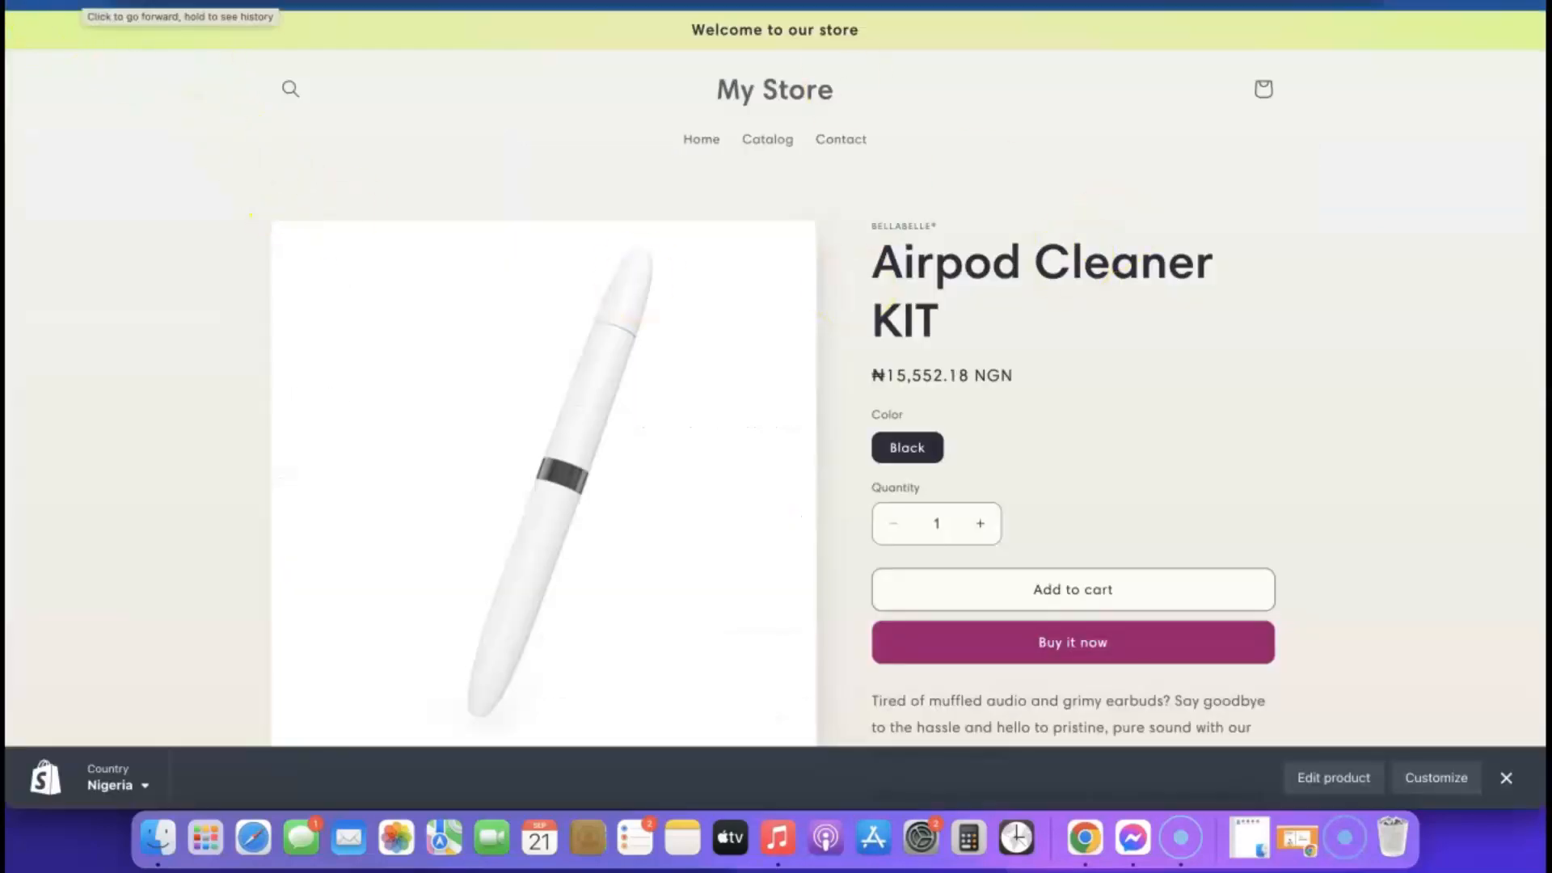
key("Return")
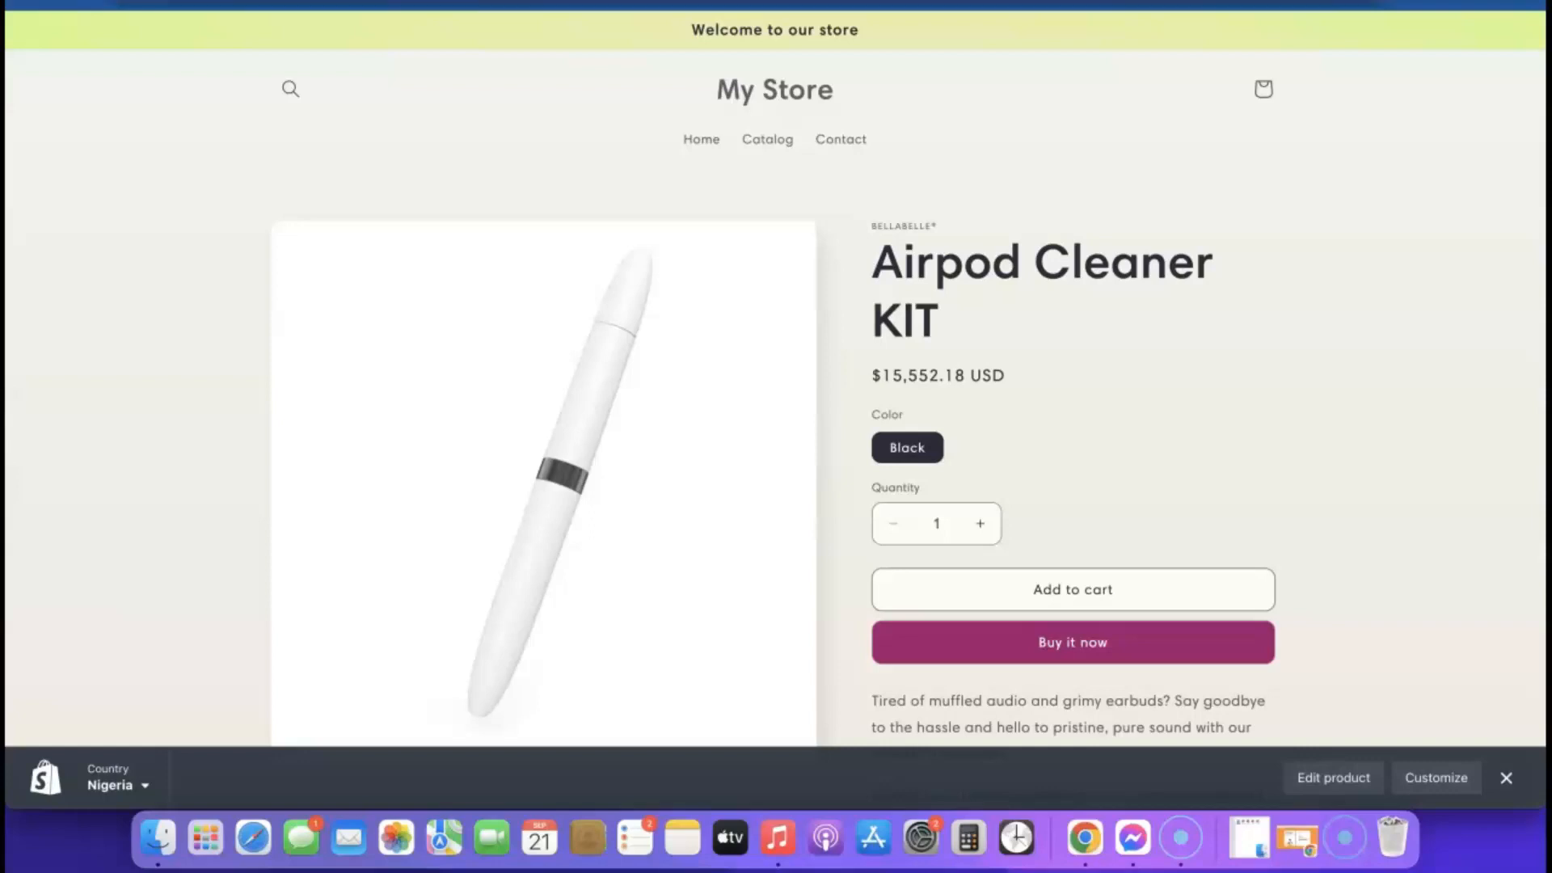
key("ctrl+shift+Tab")
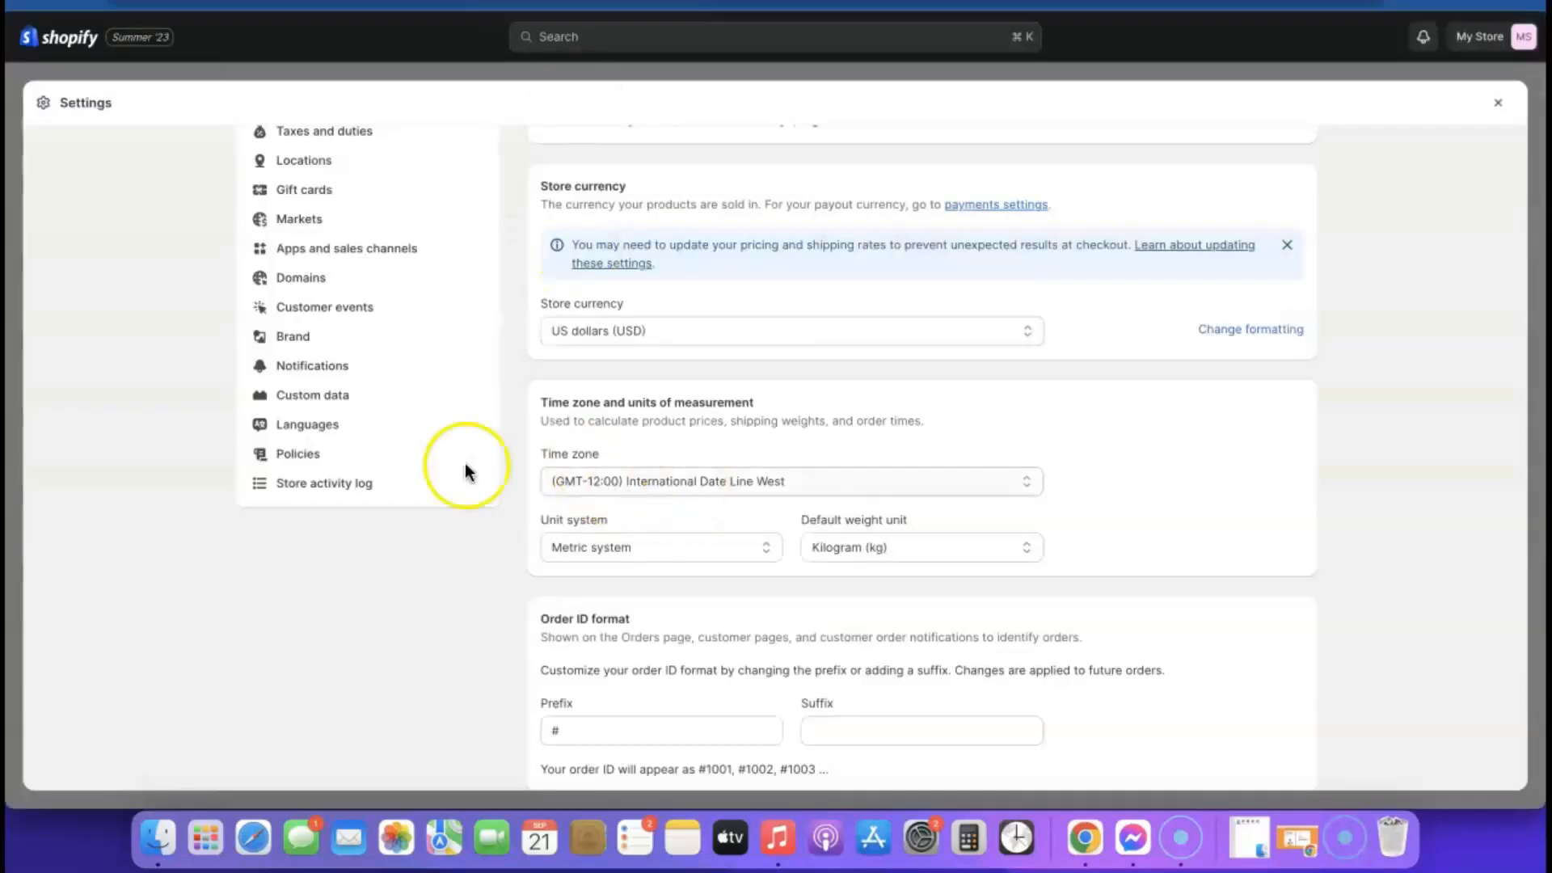
Leave store settings and open the Airpod Cleaner KIT product from the products list.
left_click(1498, 102)
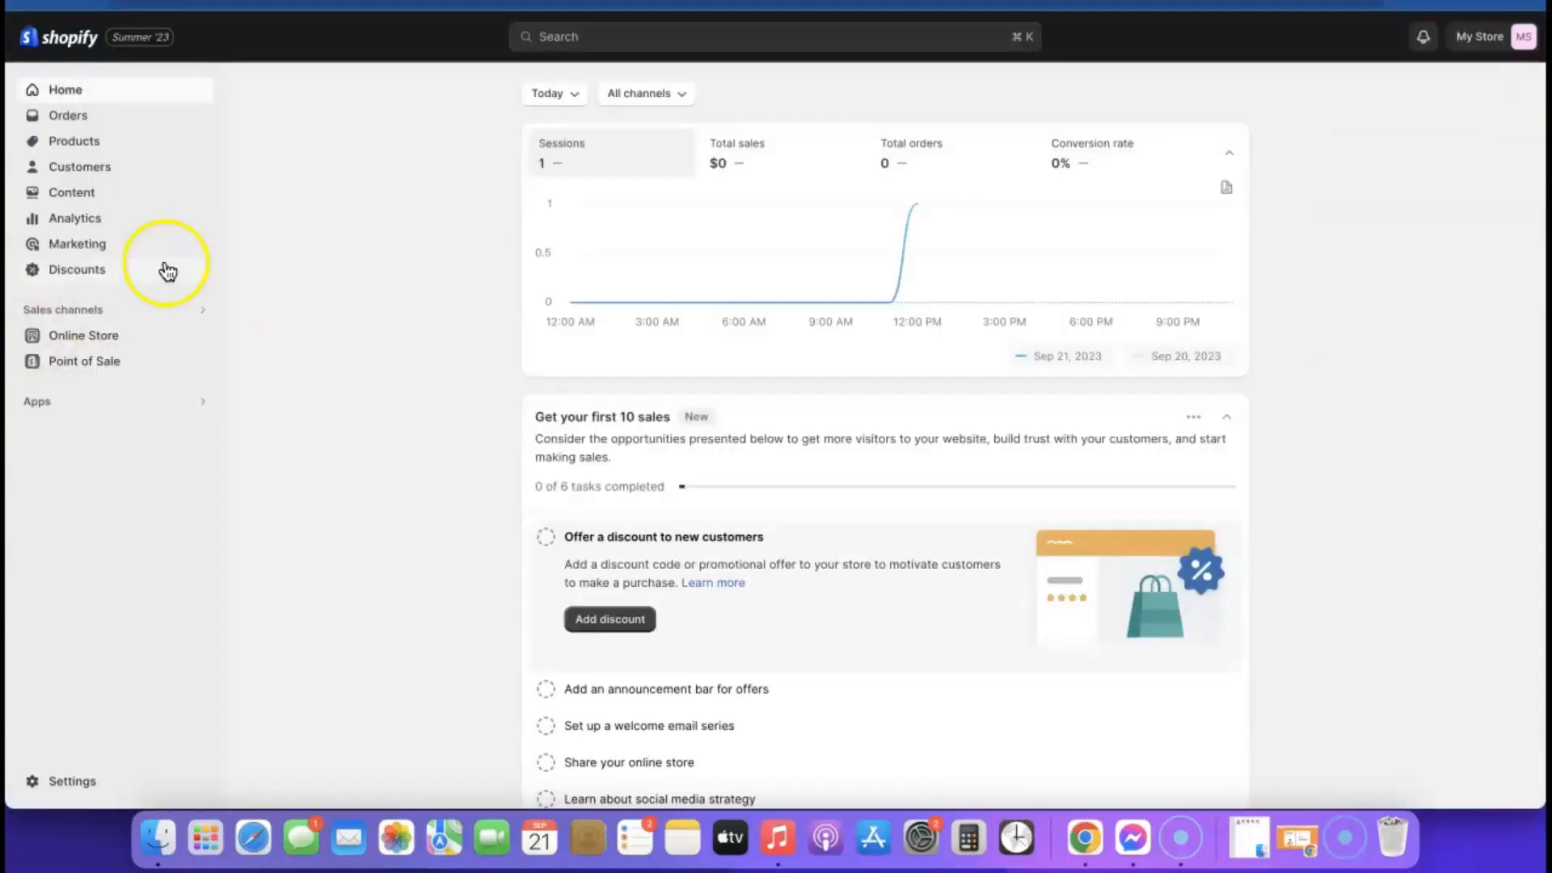
left_click(73, 146)
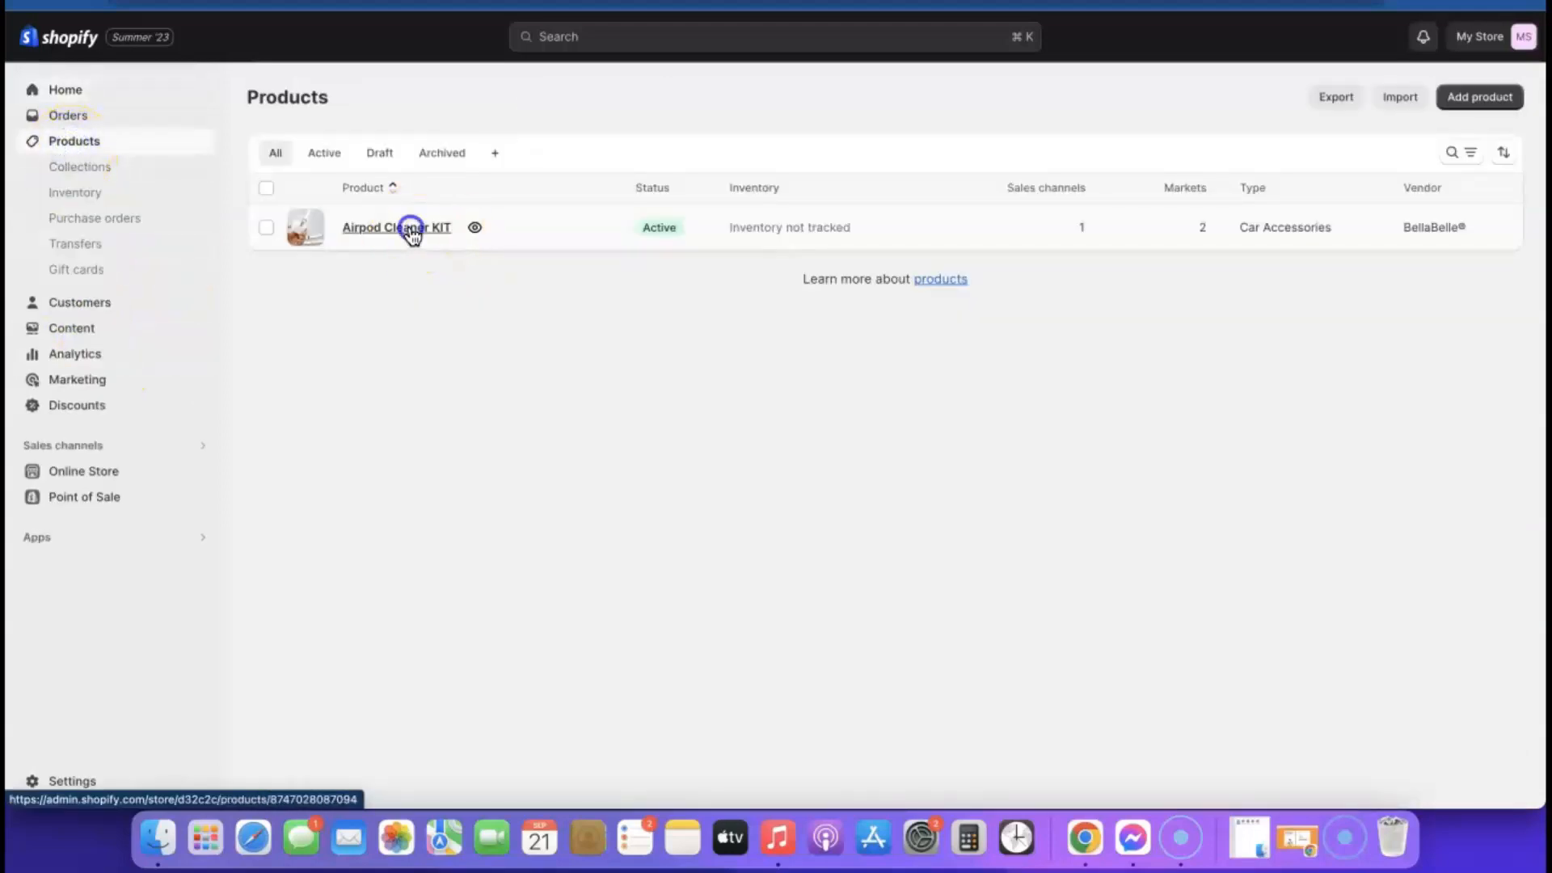
left_click(409, 231)
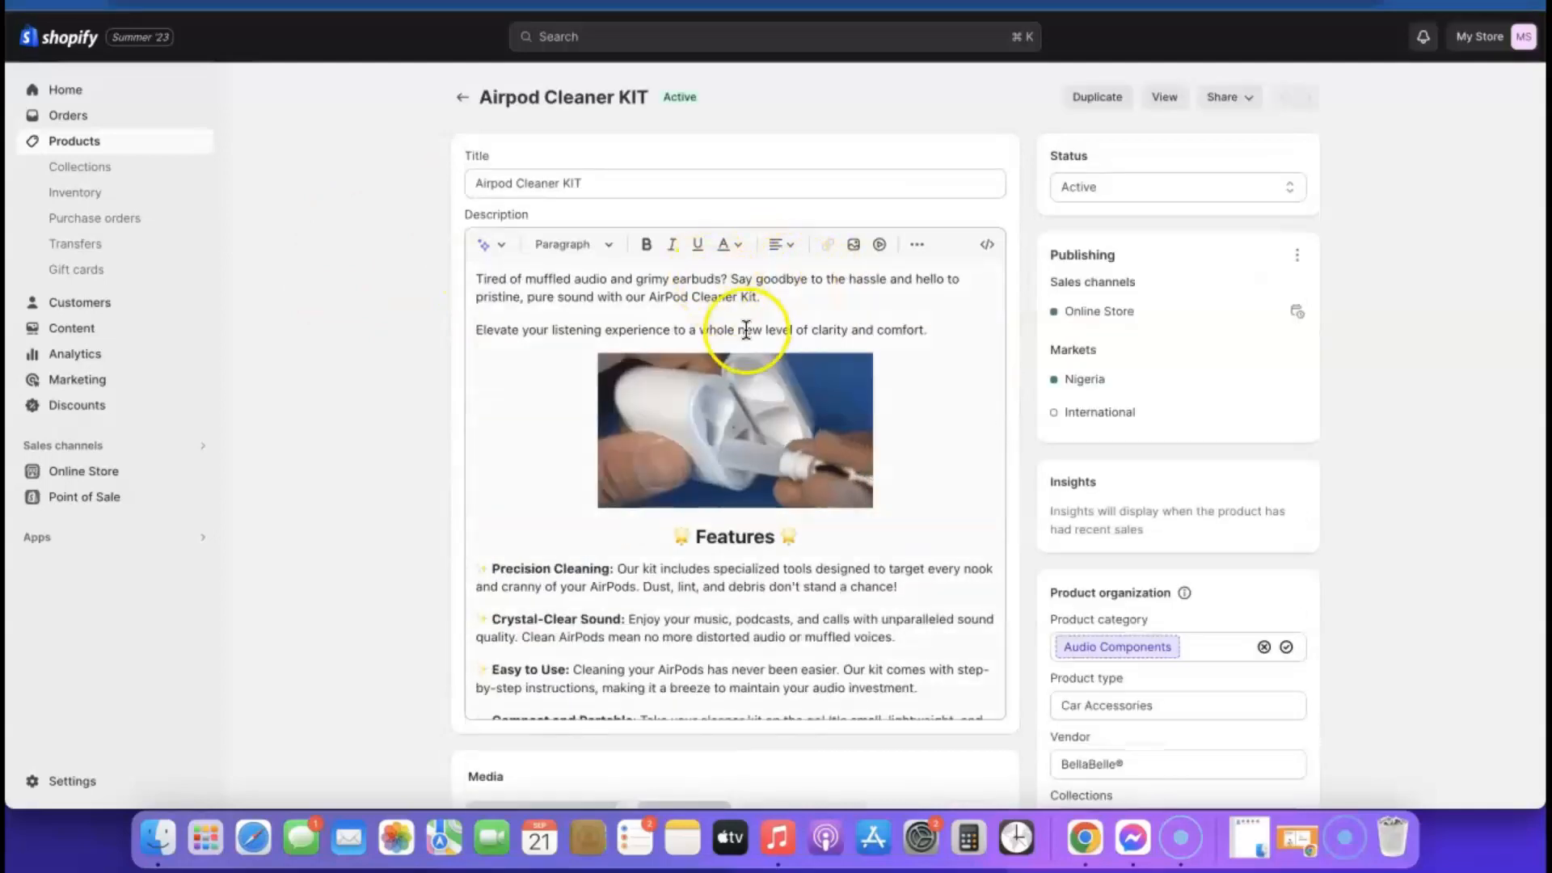
Set the Black variant's price to $19.99 and save the product.
scroll(1041, 275, "down", 5)
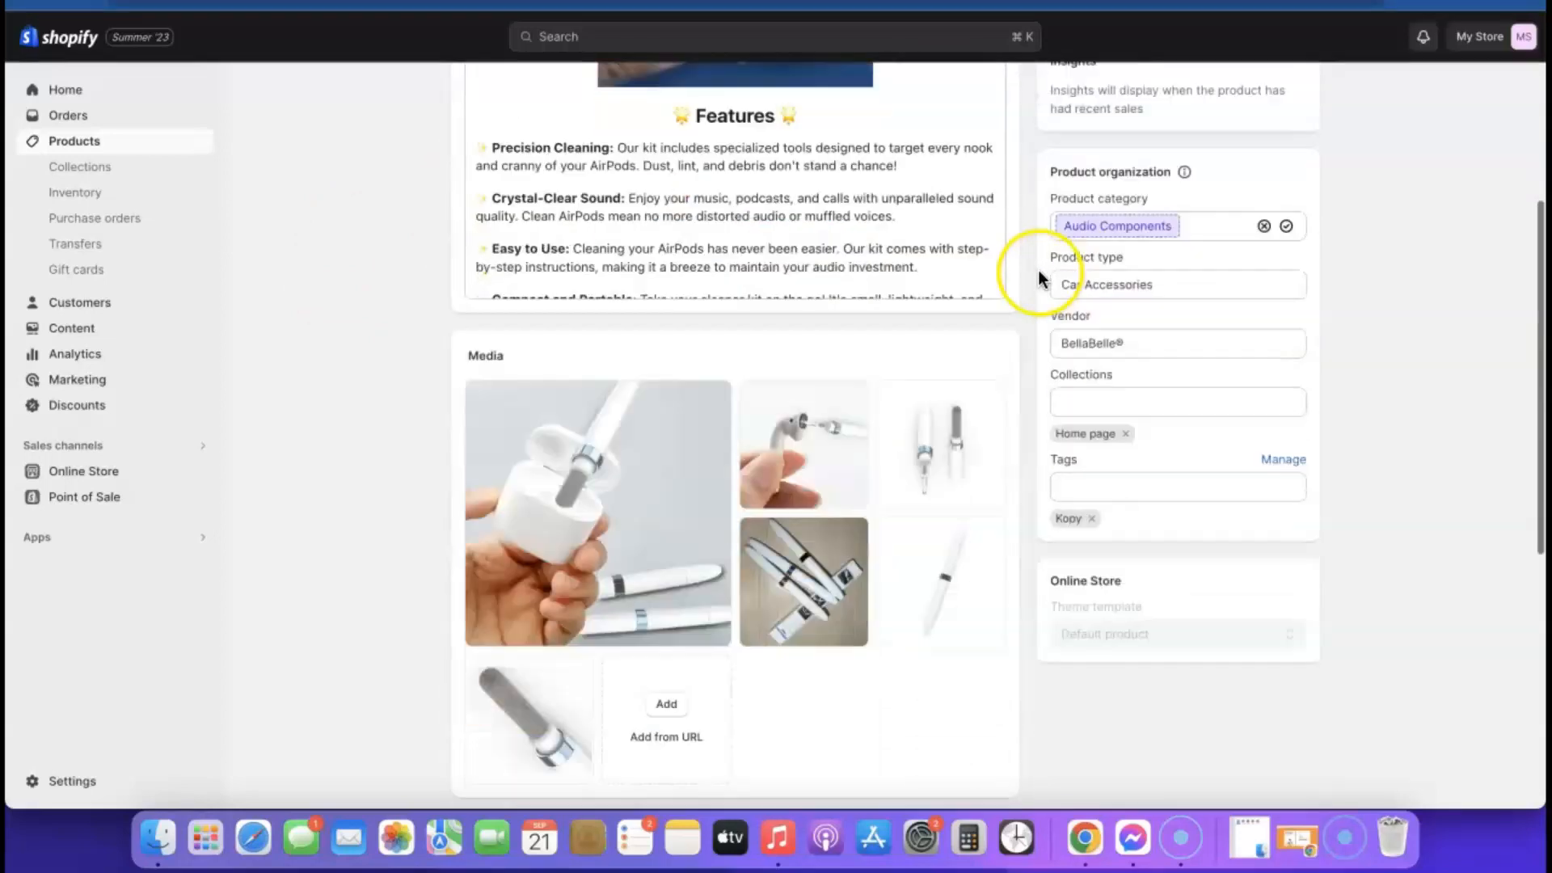
scroll(1041, 275, "down", 7)
left_click(693, 512)
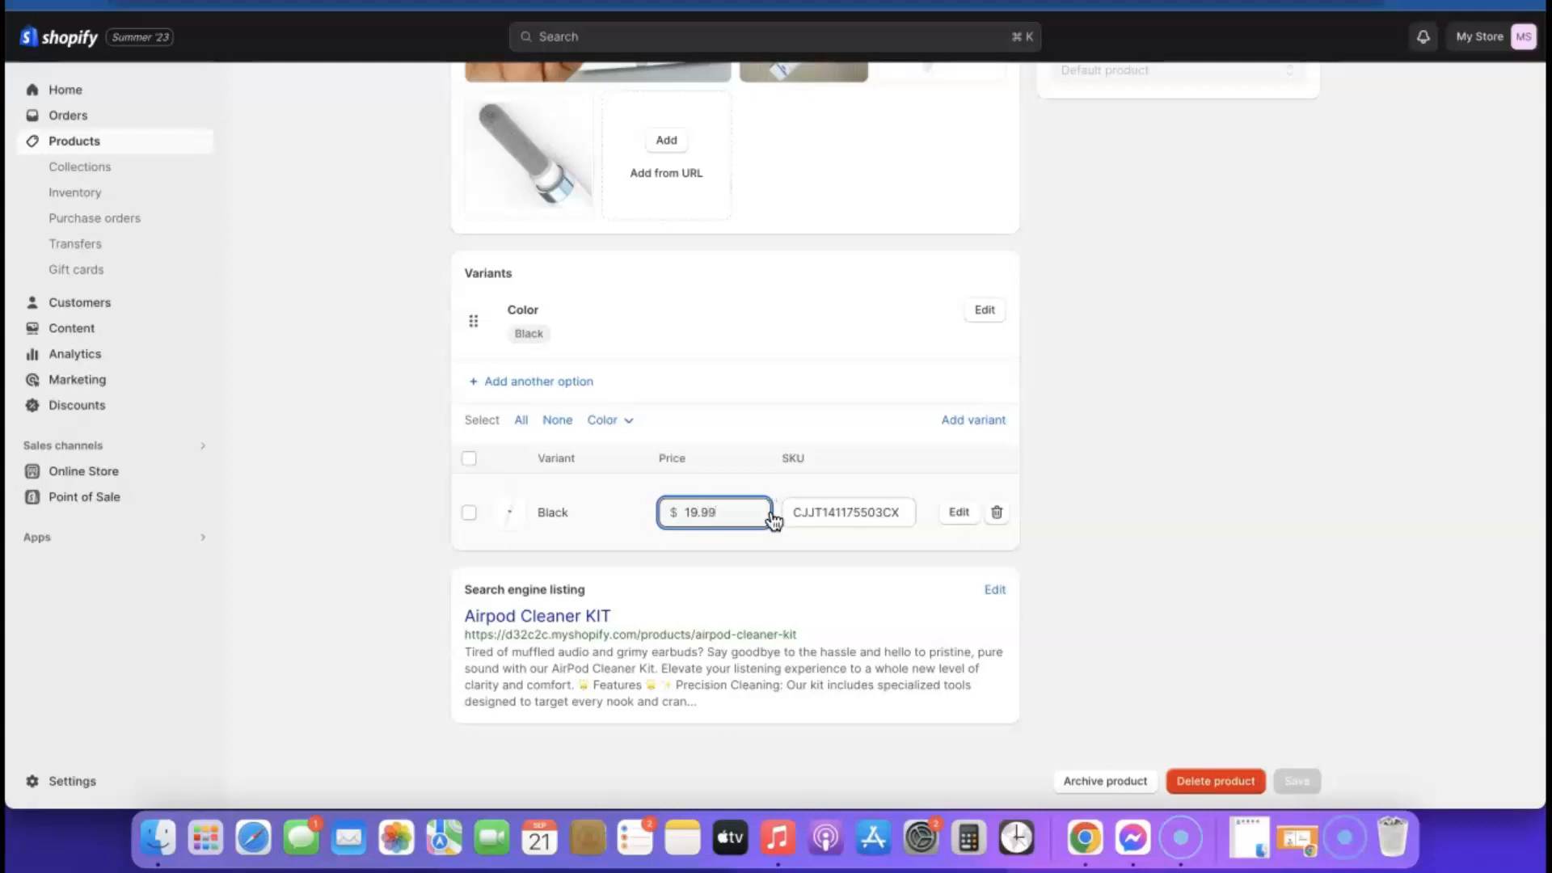
left_click(641, 511)
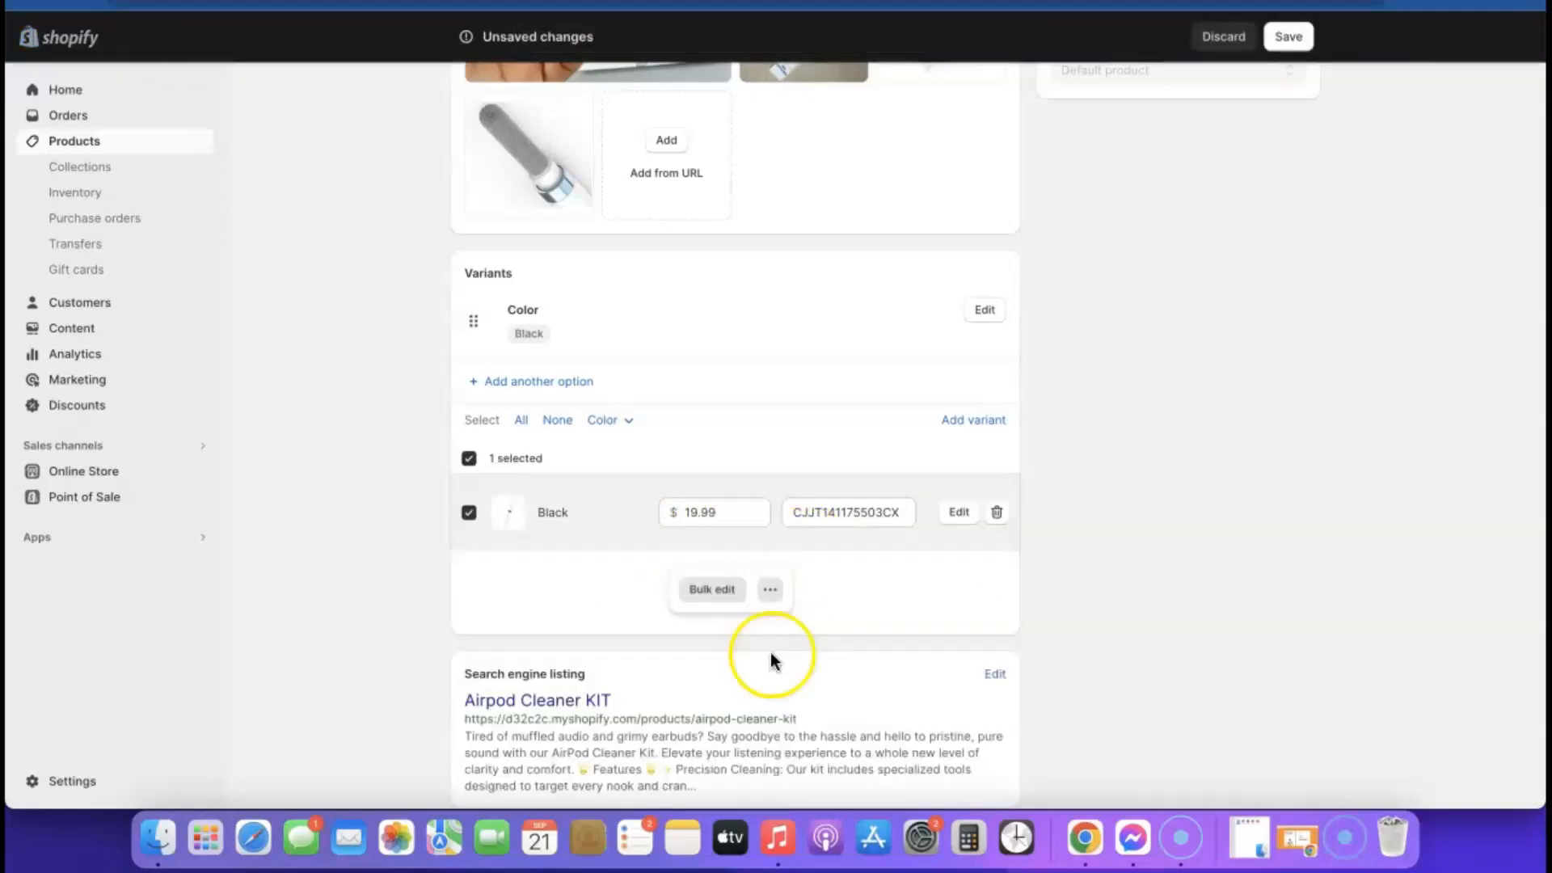
scroll(1132, 364, "up", 5)
left_click(1302, 50)
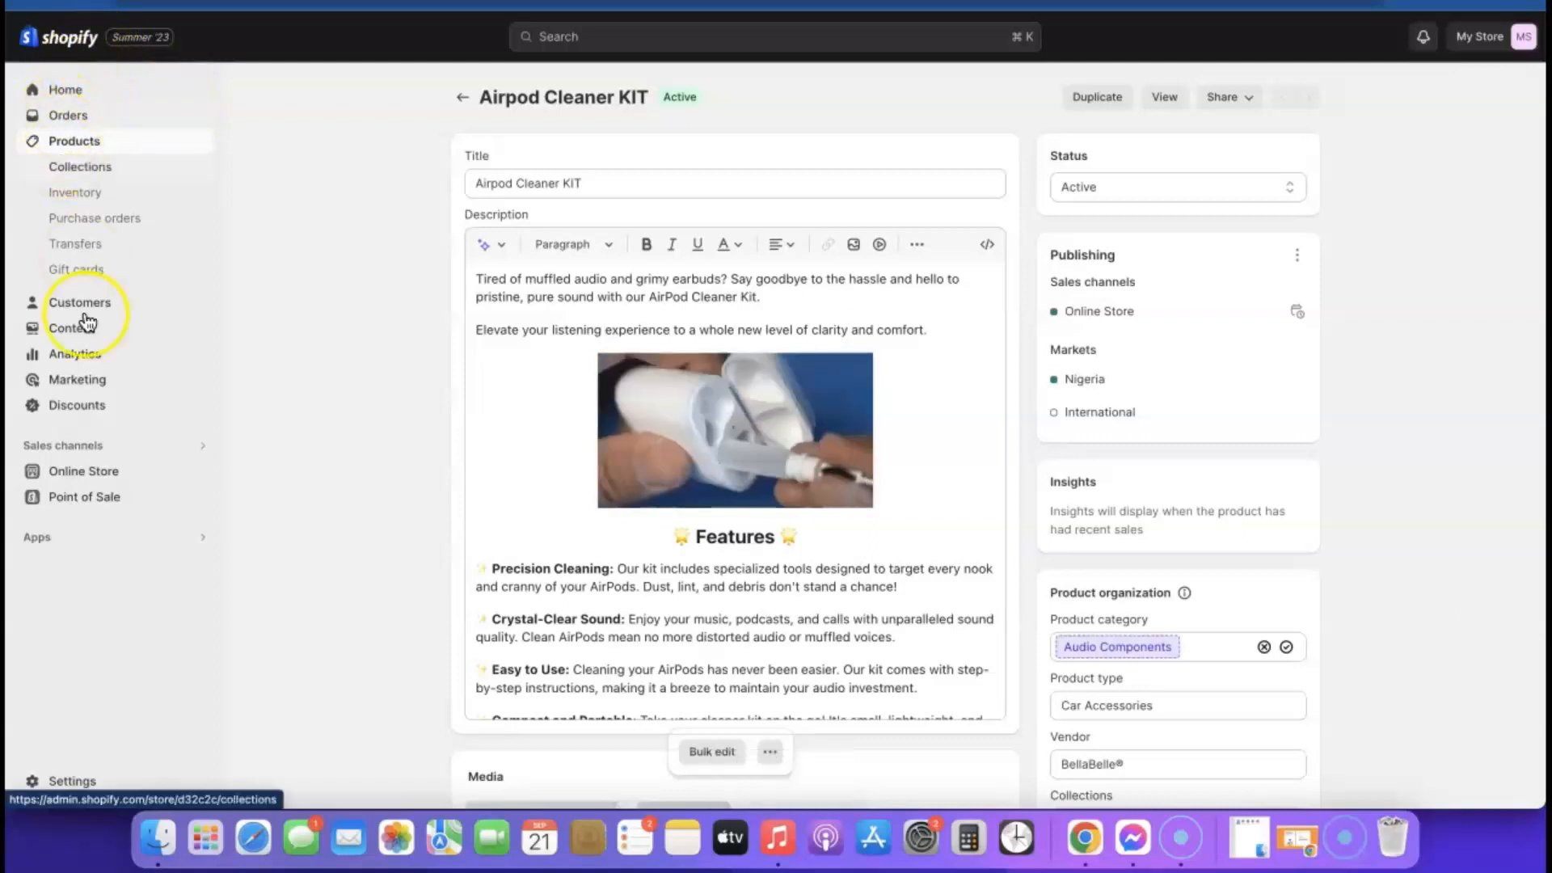
Customize the Sense theme and preview Products > Default product with the Airpod Cleaner KIT.
left_click(81, 472)
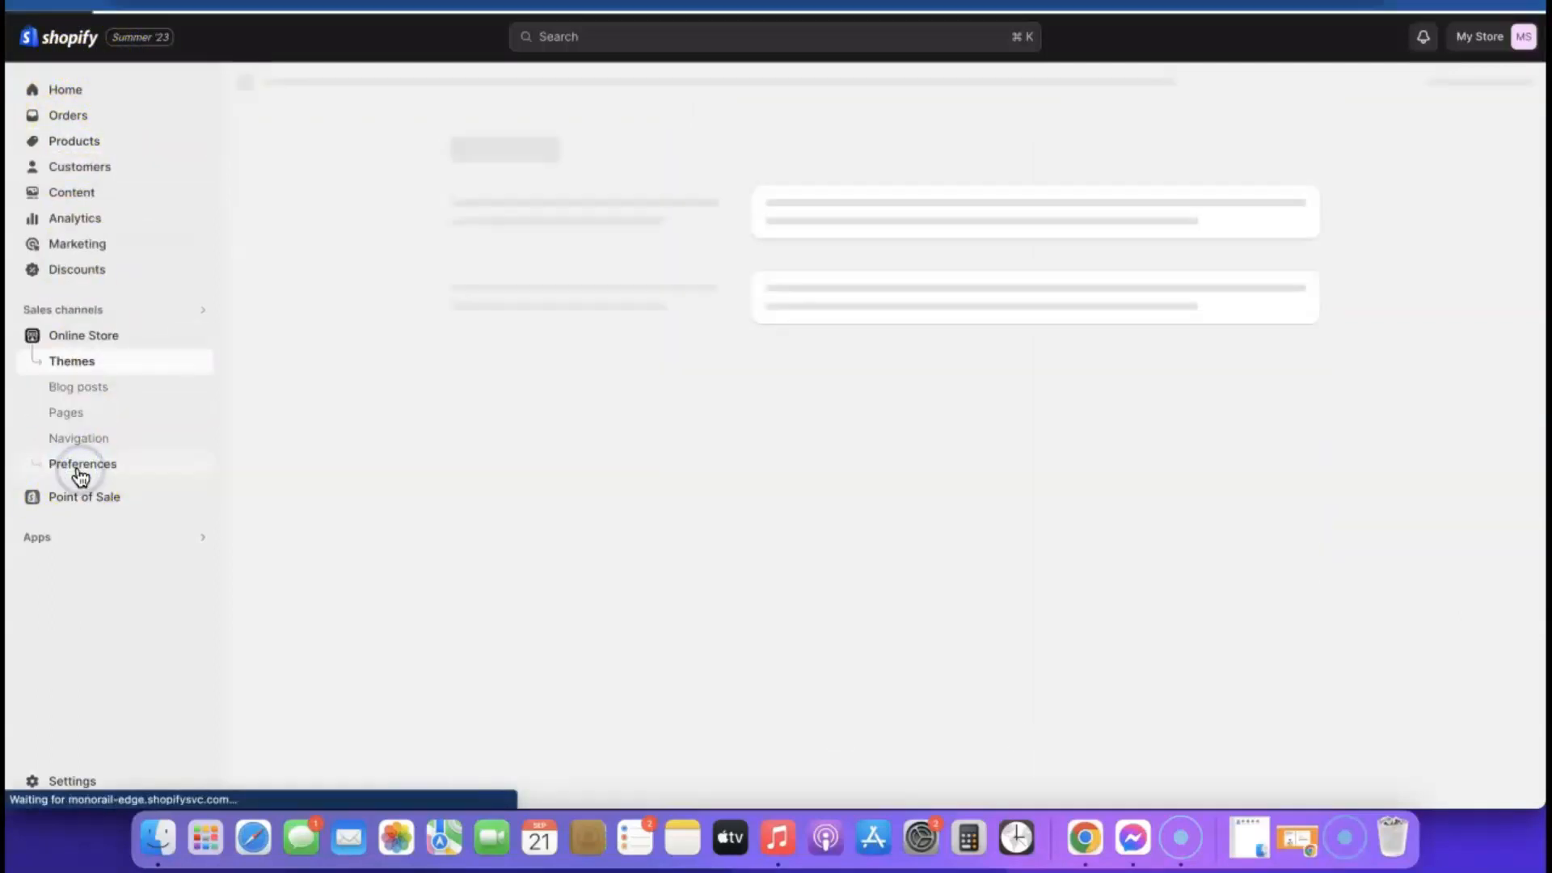
scroll(1213, 525, "down", 1)
left_click(1276, 546)
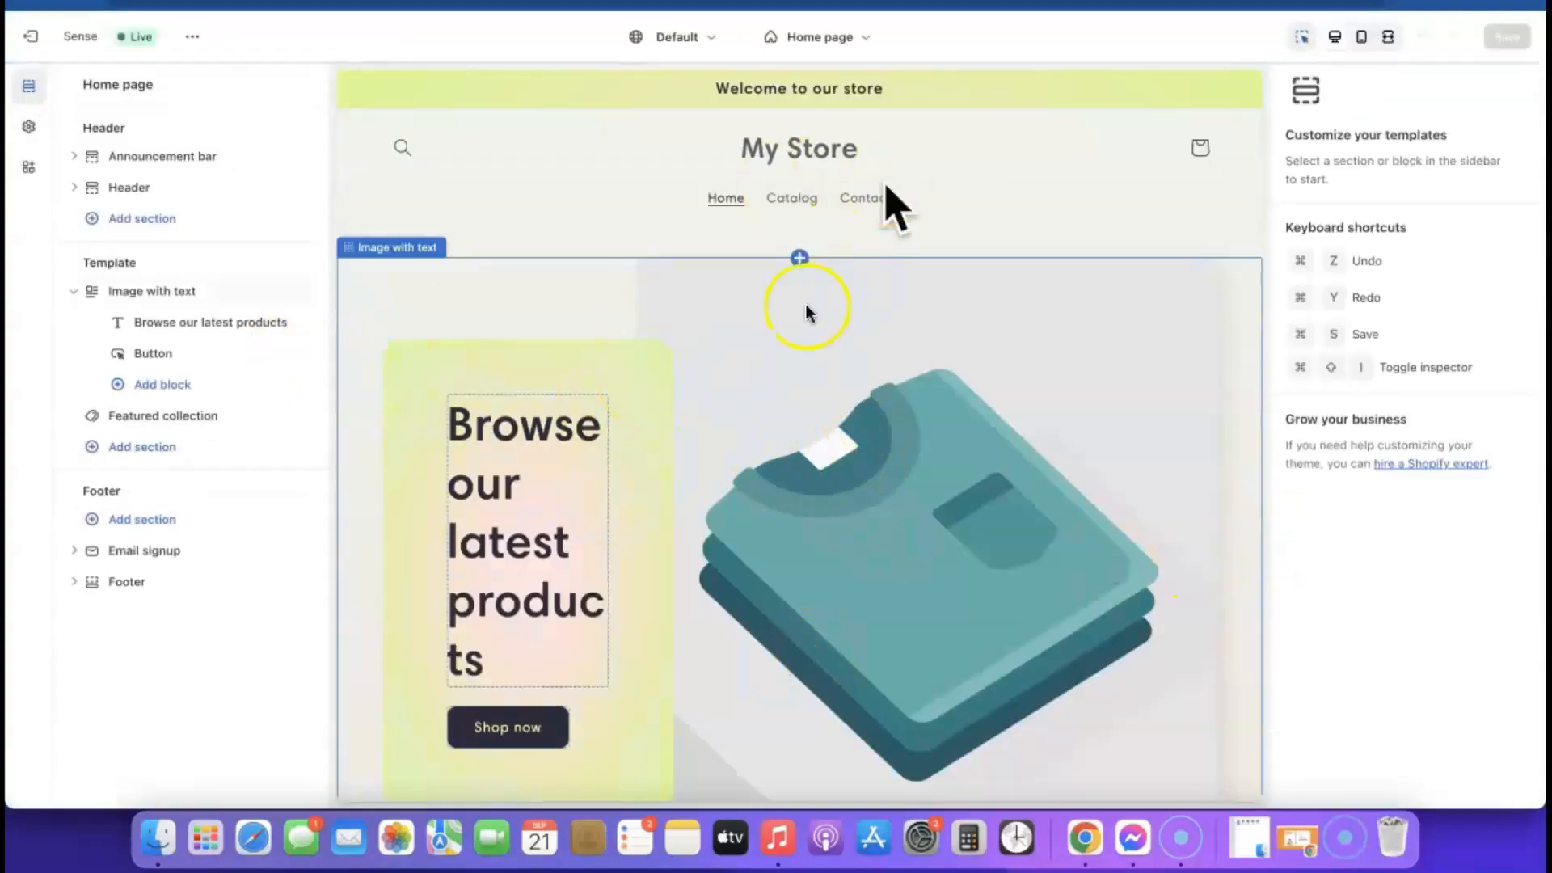
left_click(859, 37)
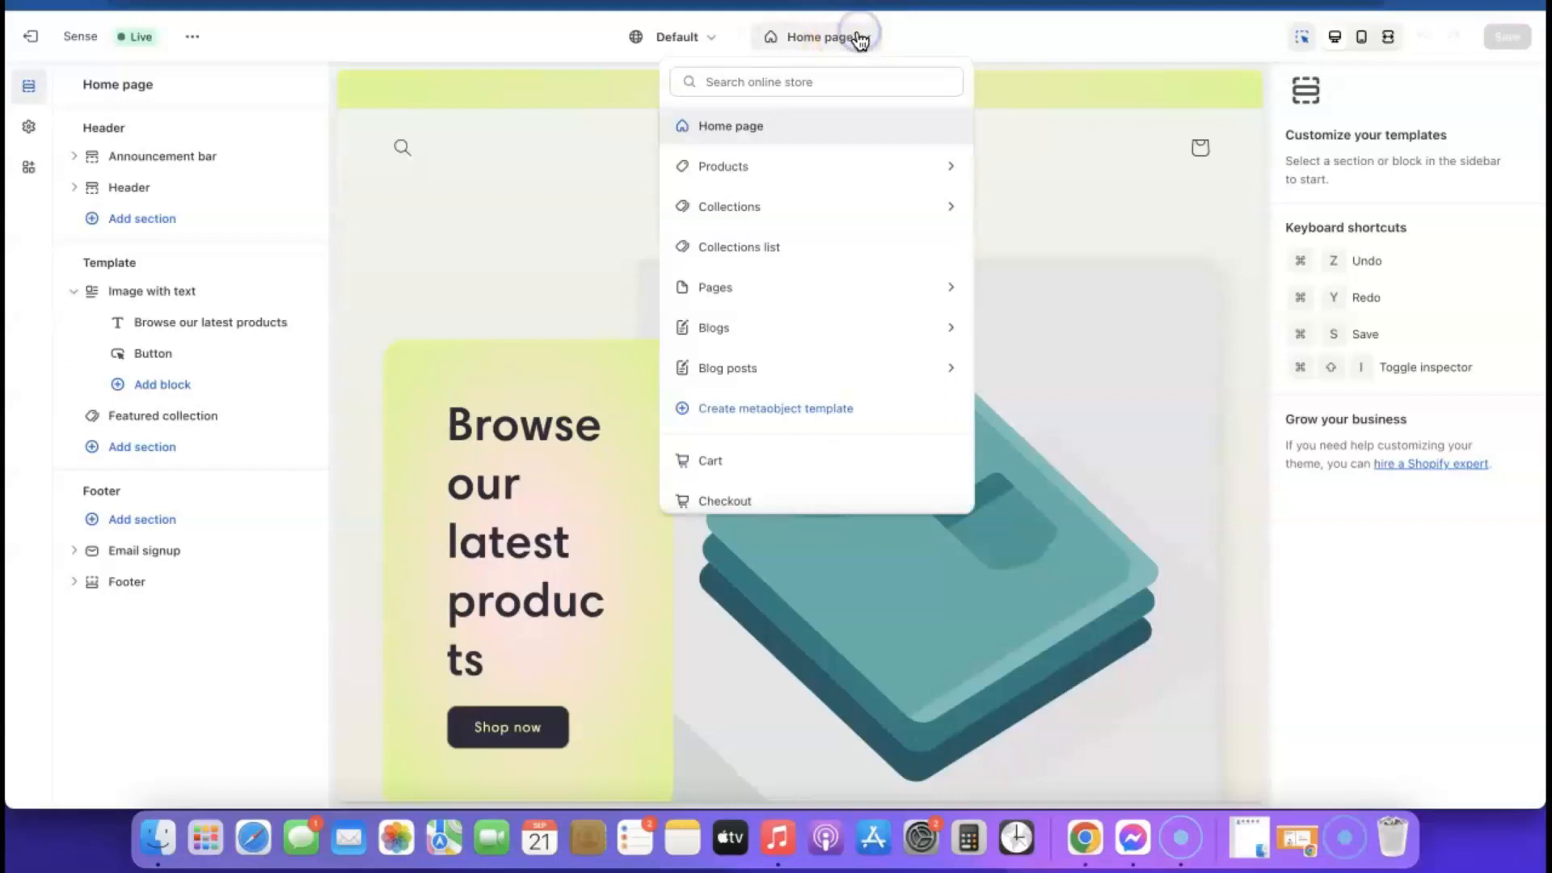
left_click(713, 167)
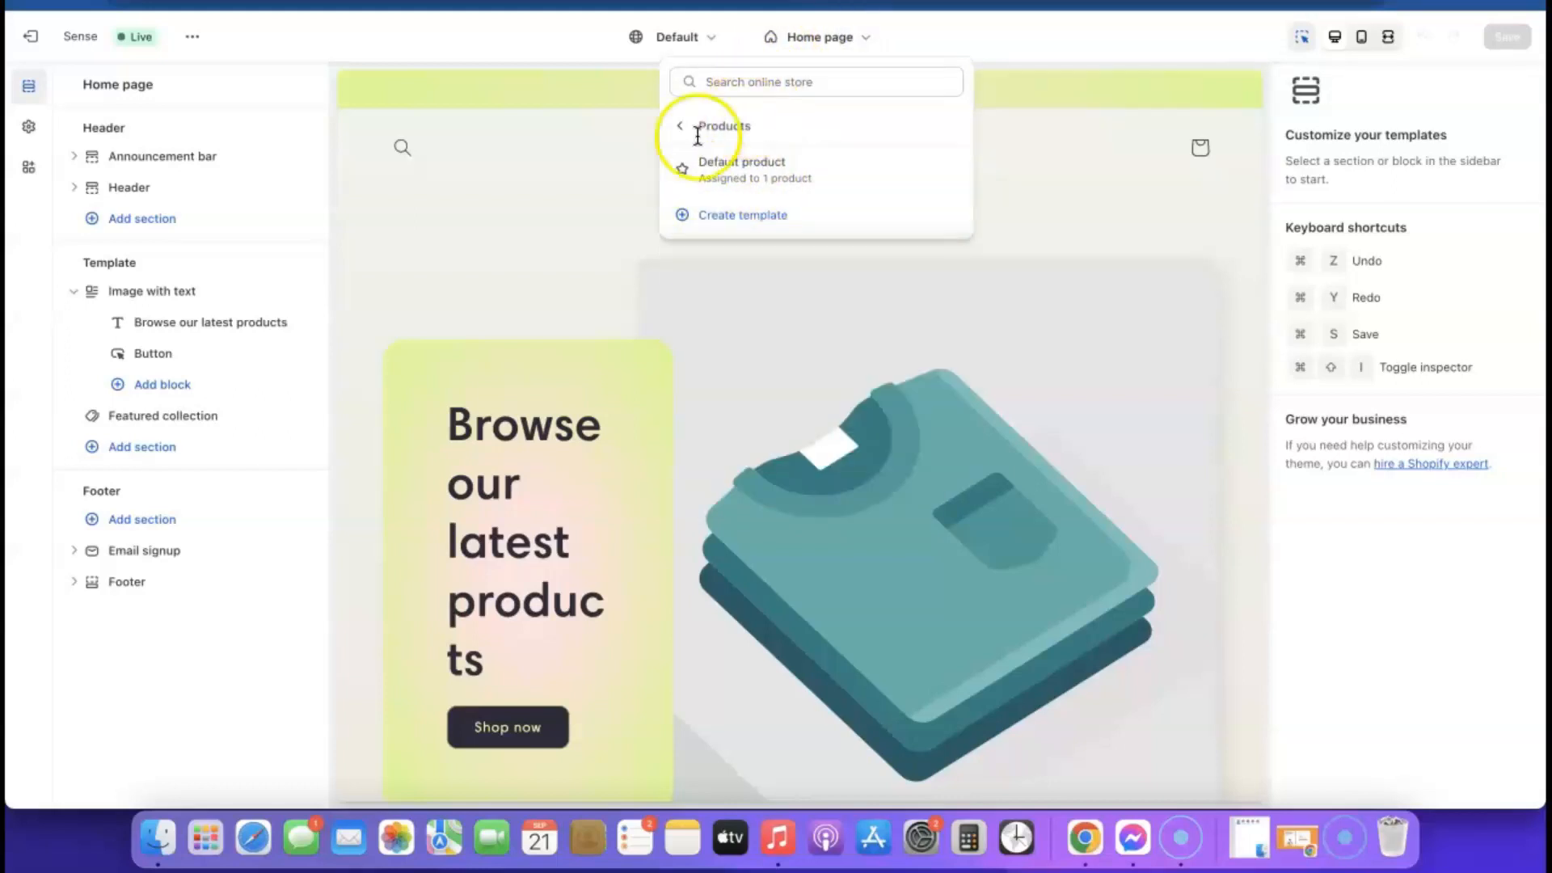
left_click(742, 166)
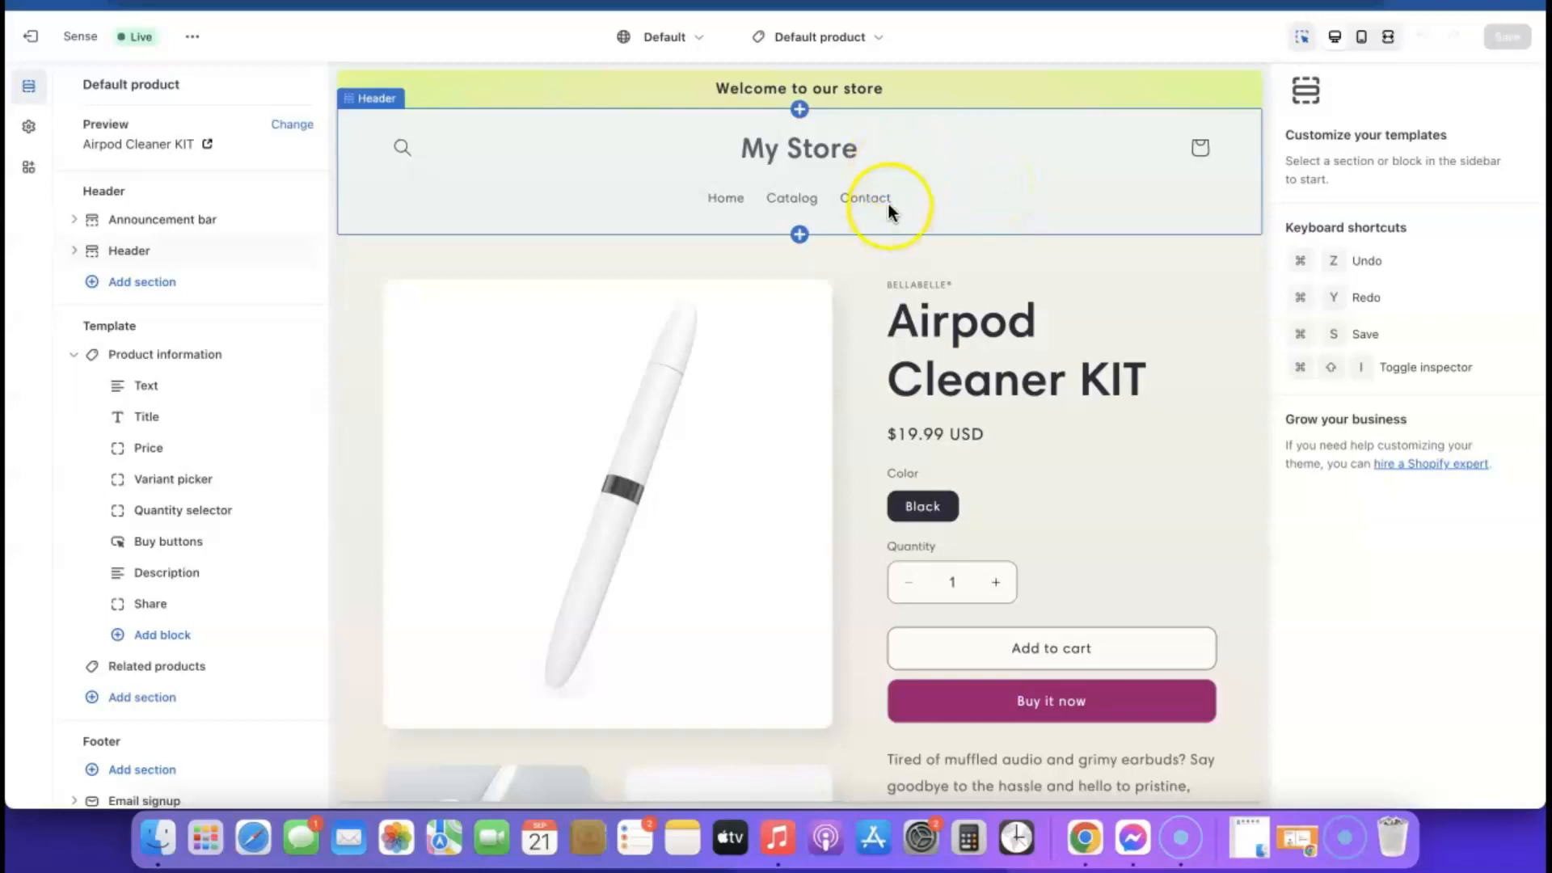
Upload Airpod KIT (1).png and apply it as the logo in Theme settings > Logo.
left_click(27, 129)
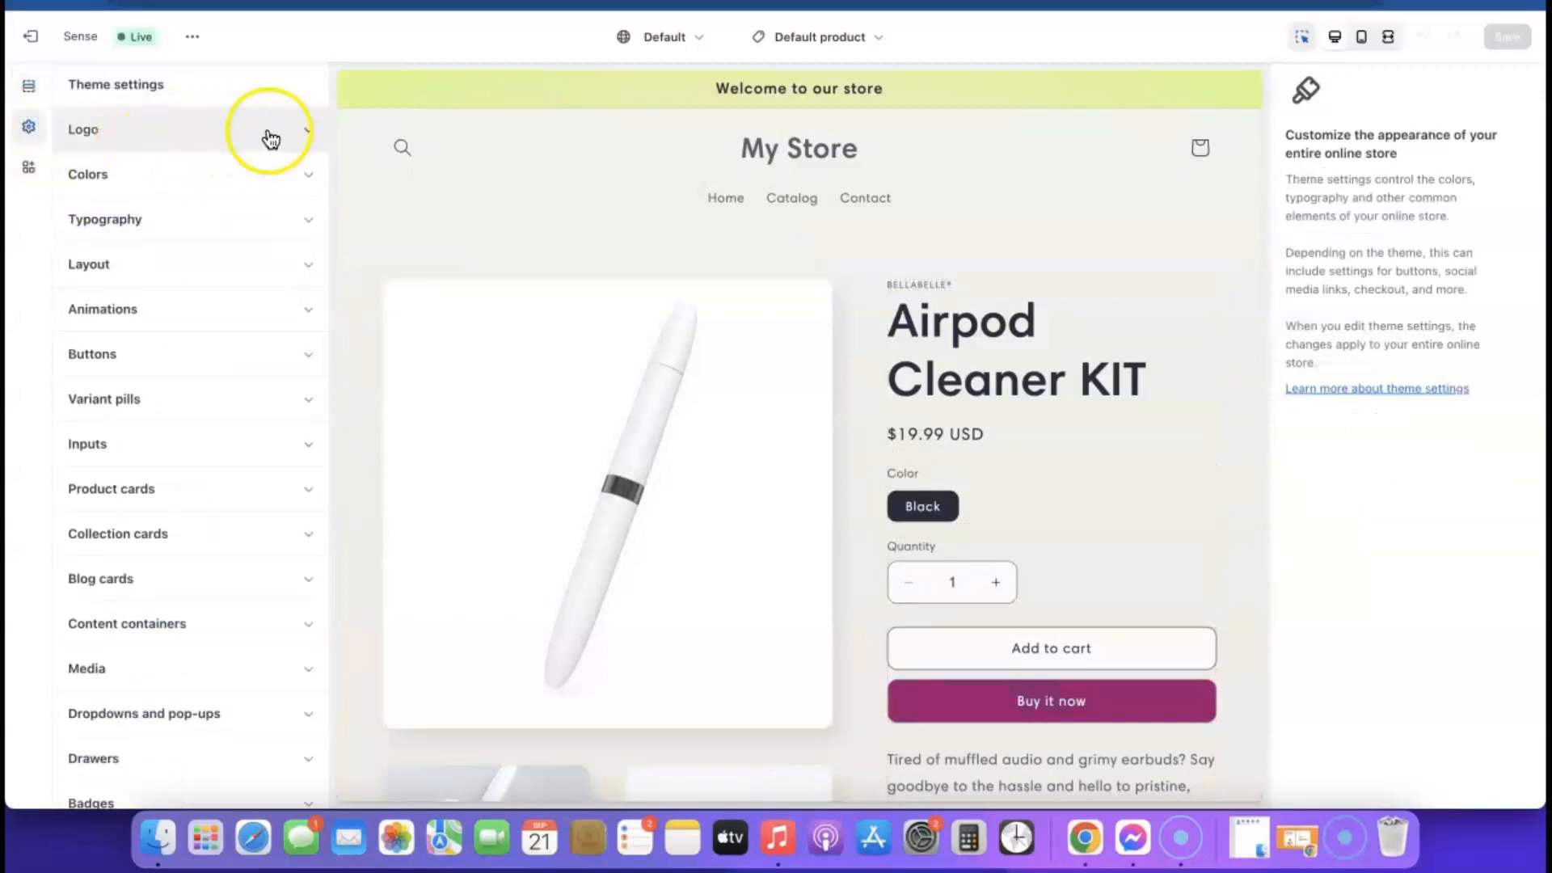
left_click(308, 133)
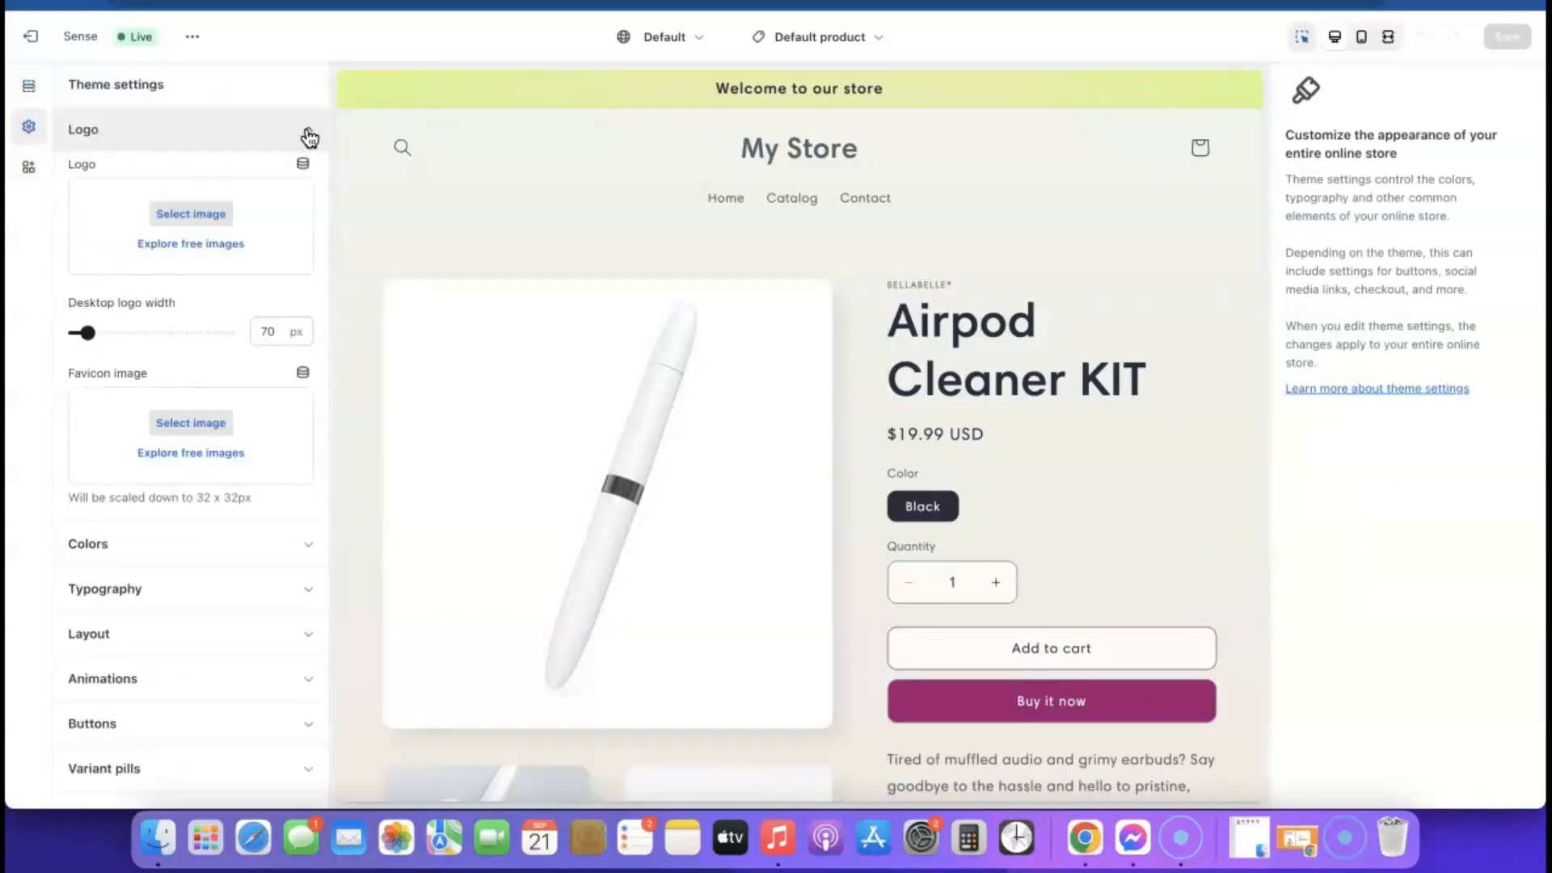
left_click(194, 216)
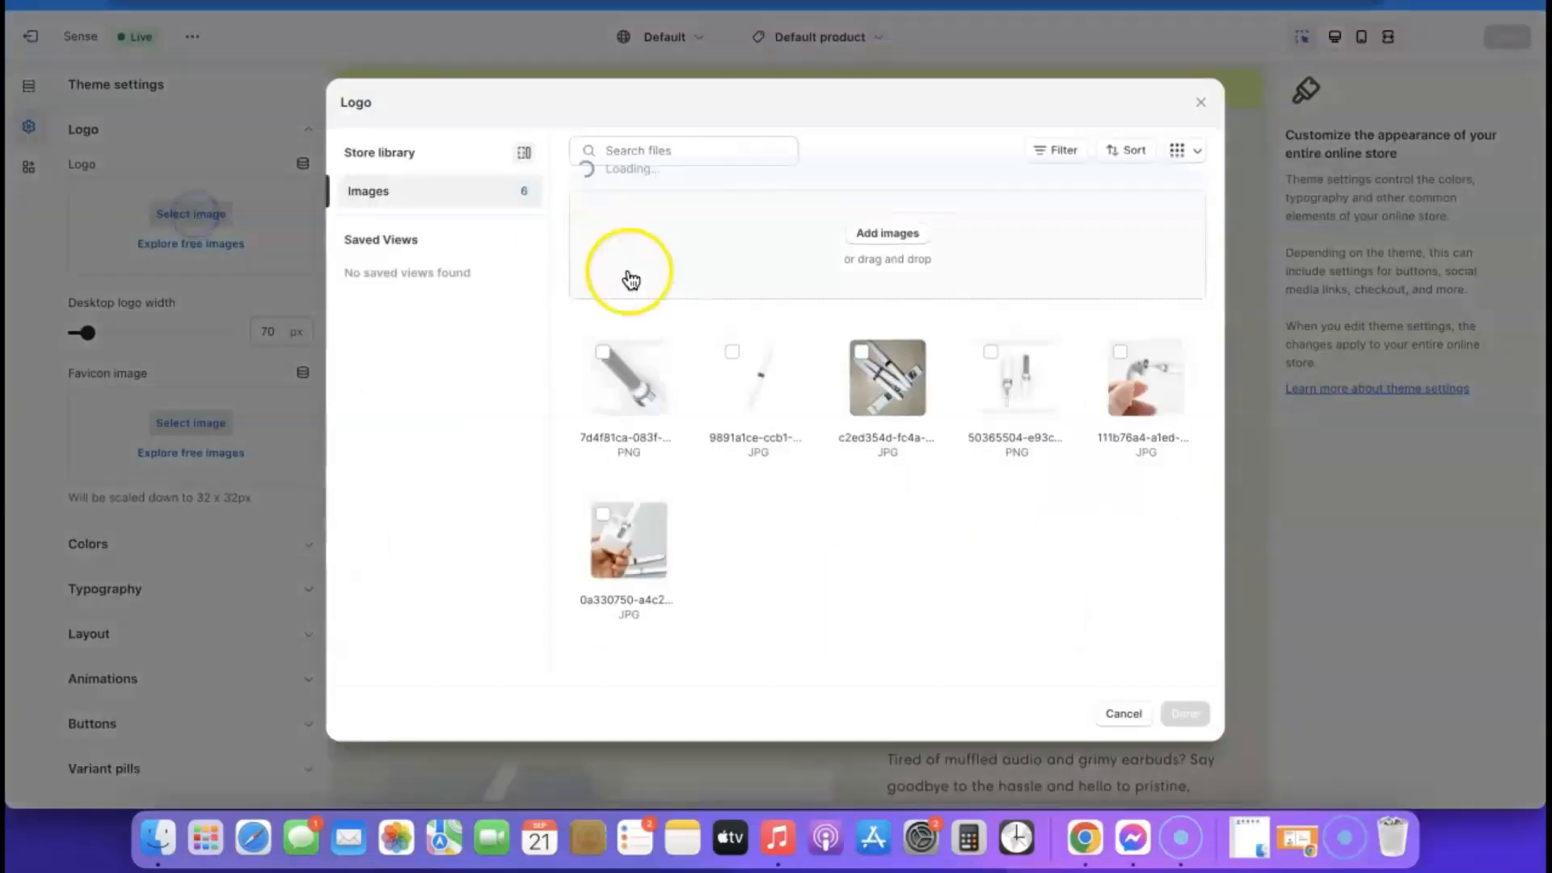
left_click(892, 241)
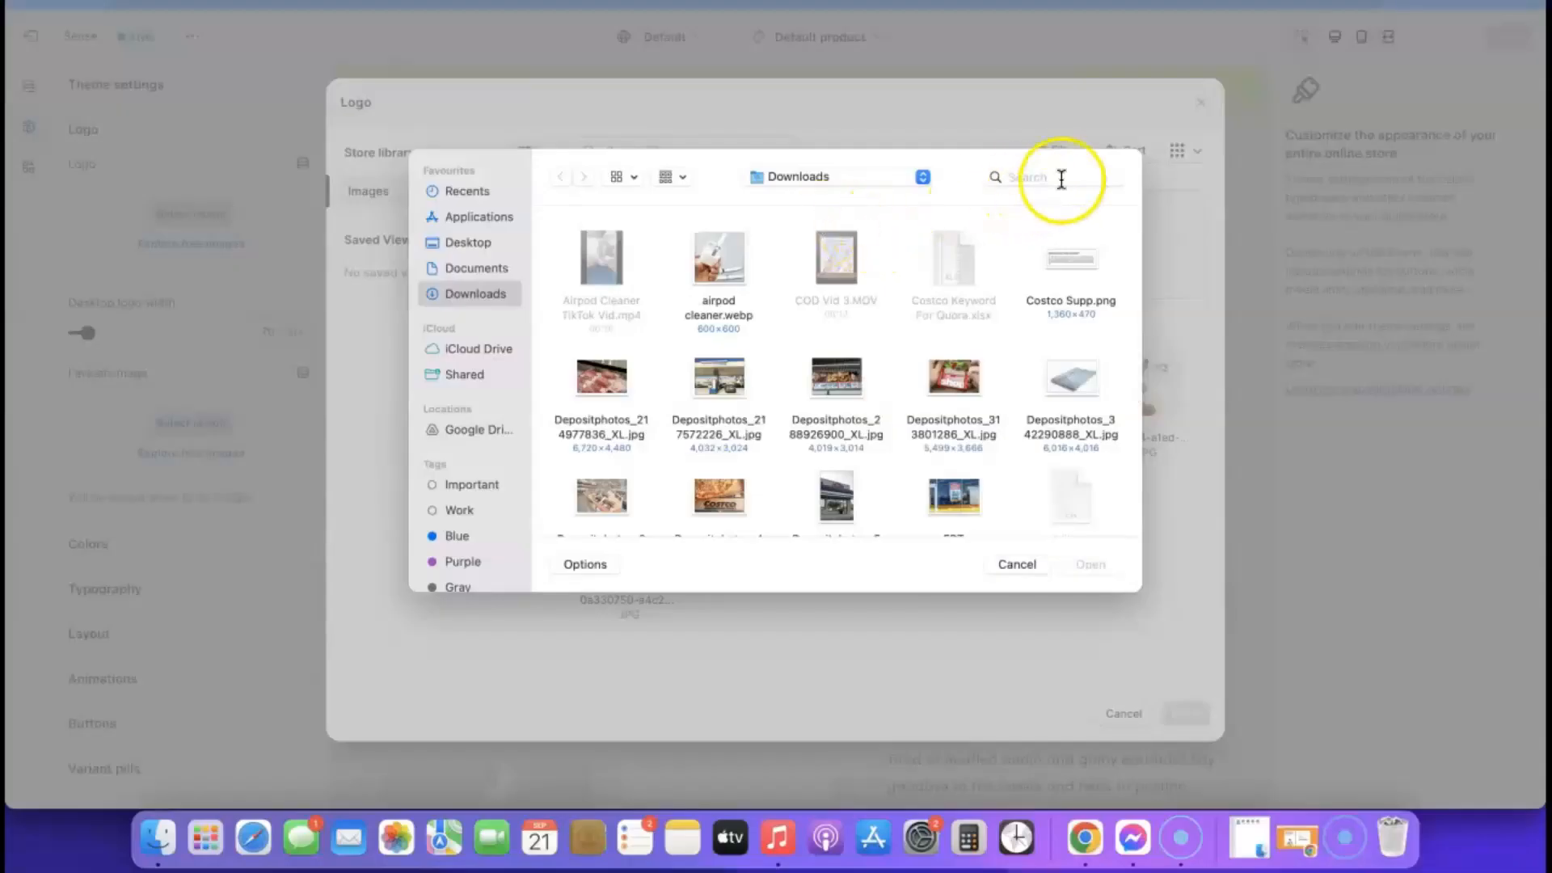
left_click(1062, 173)
type("airpod")
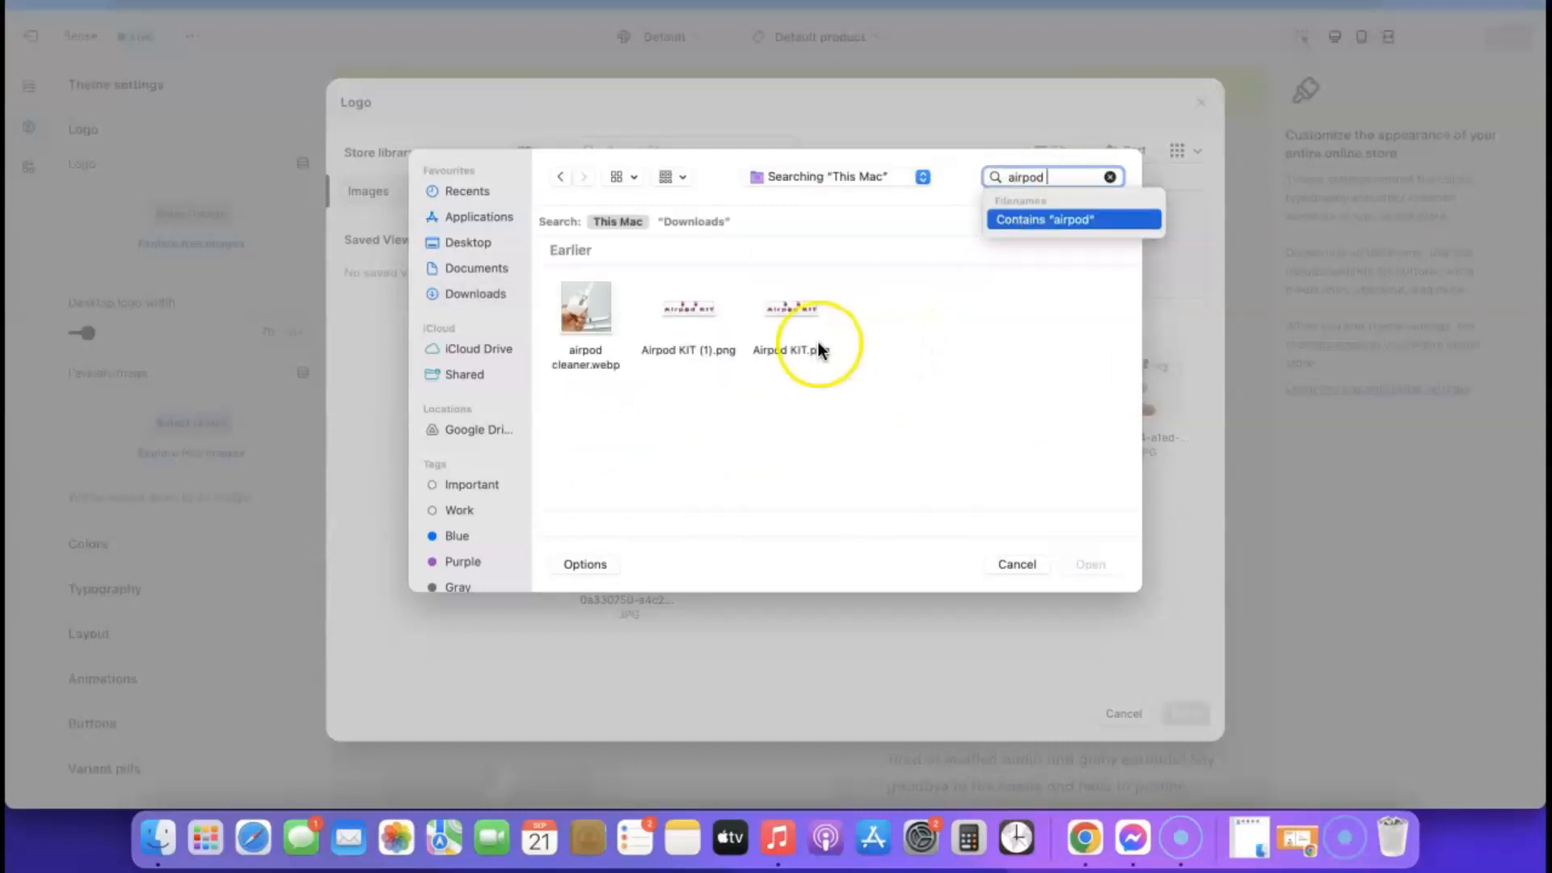
left_click(696, 316)
left_click(1085, 561)
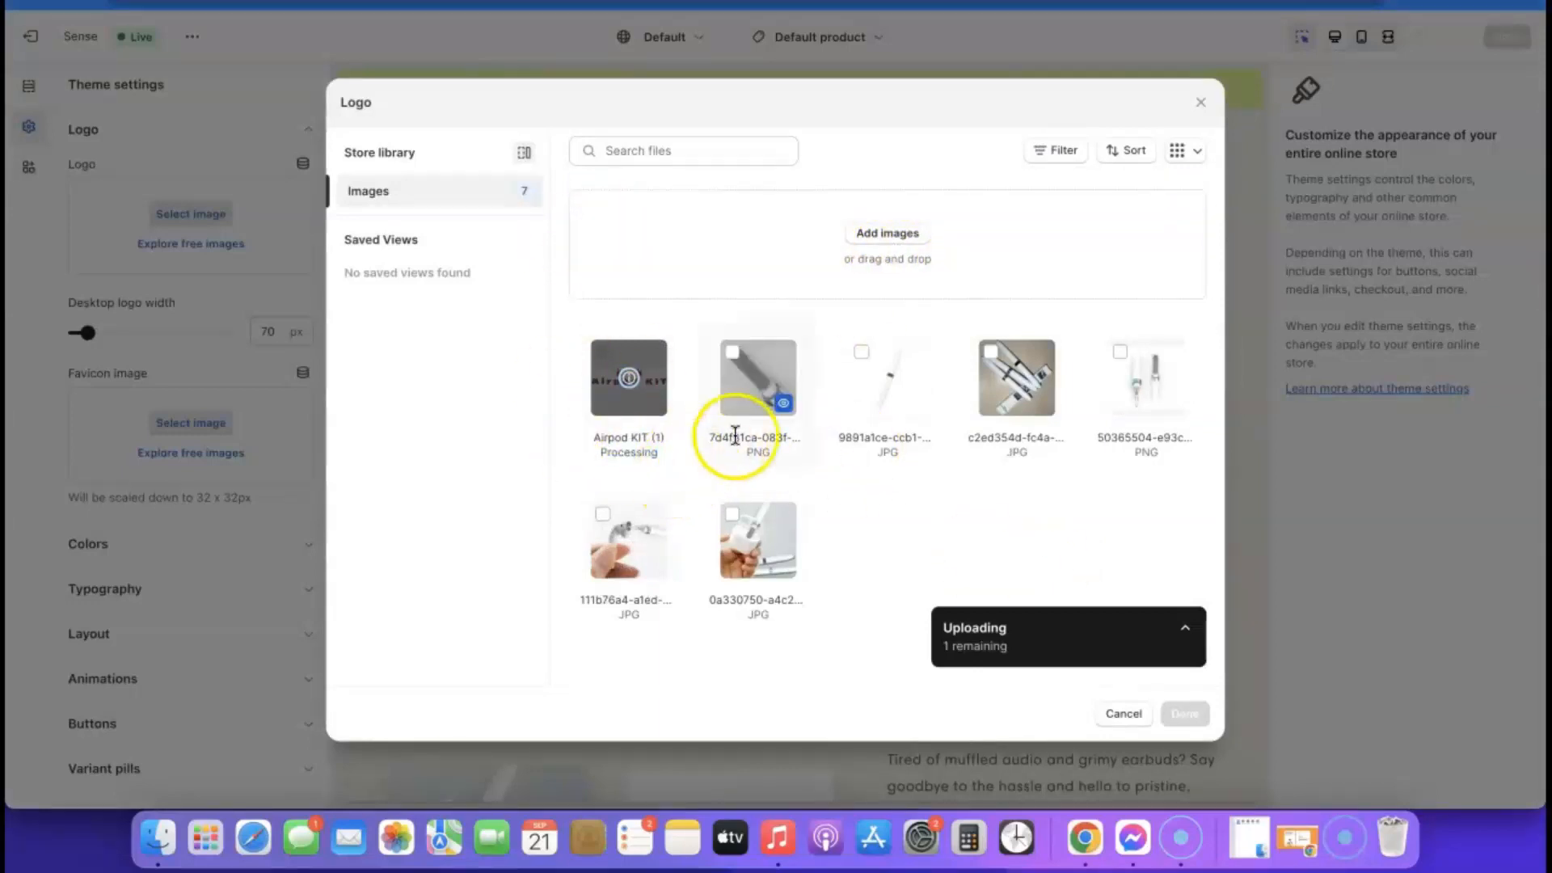
left_click(629, 377)
left_click(628, 377)
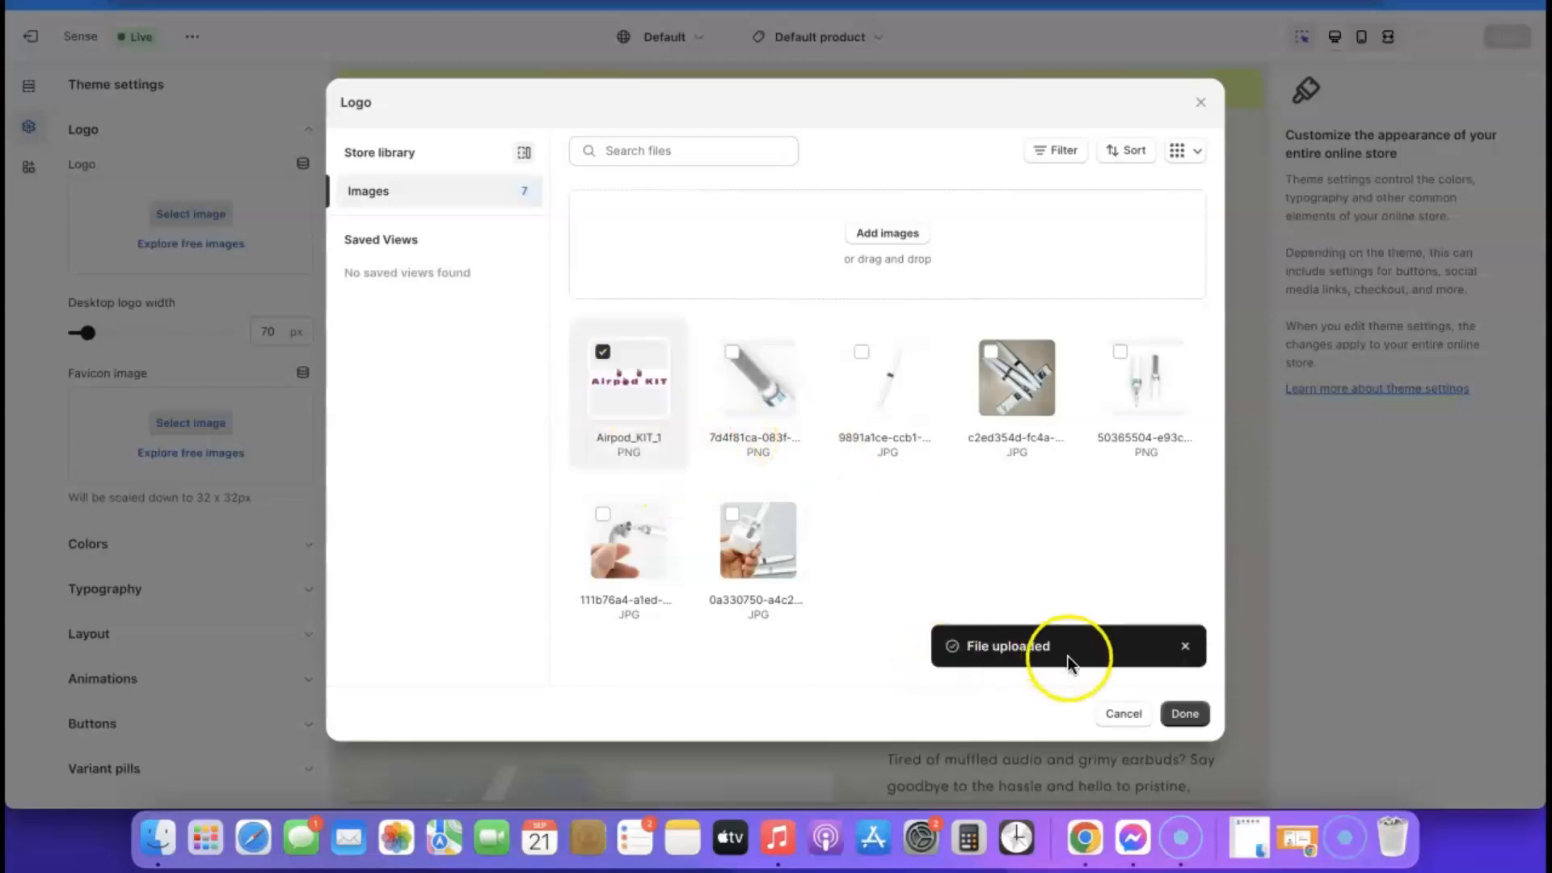
left_click(1185, 713)
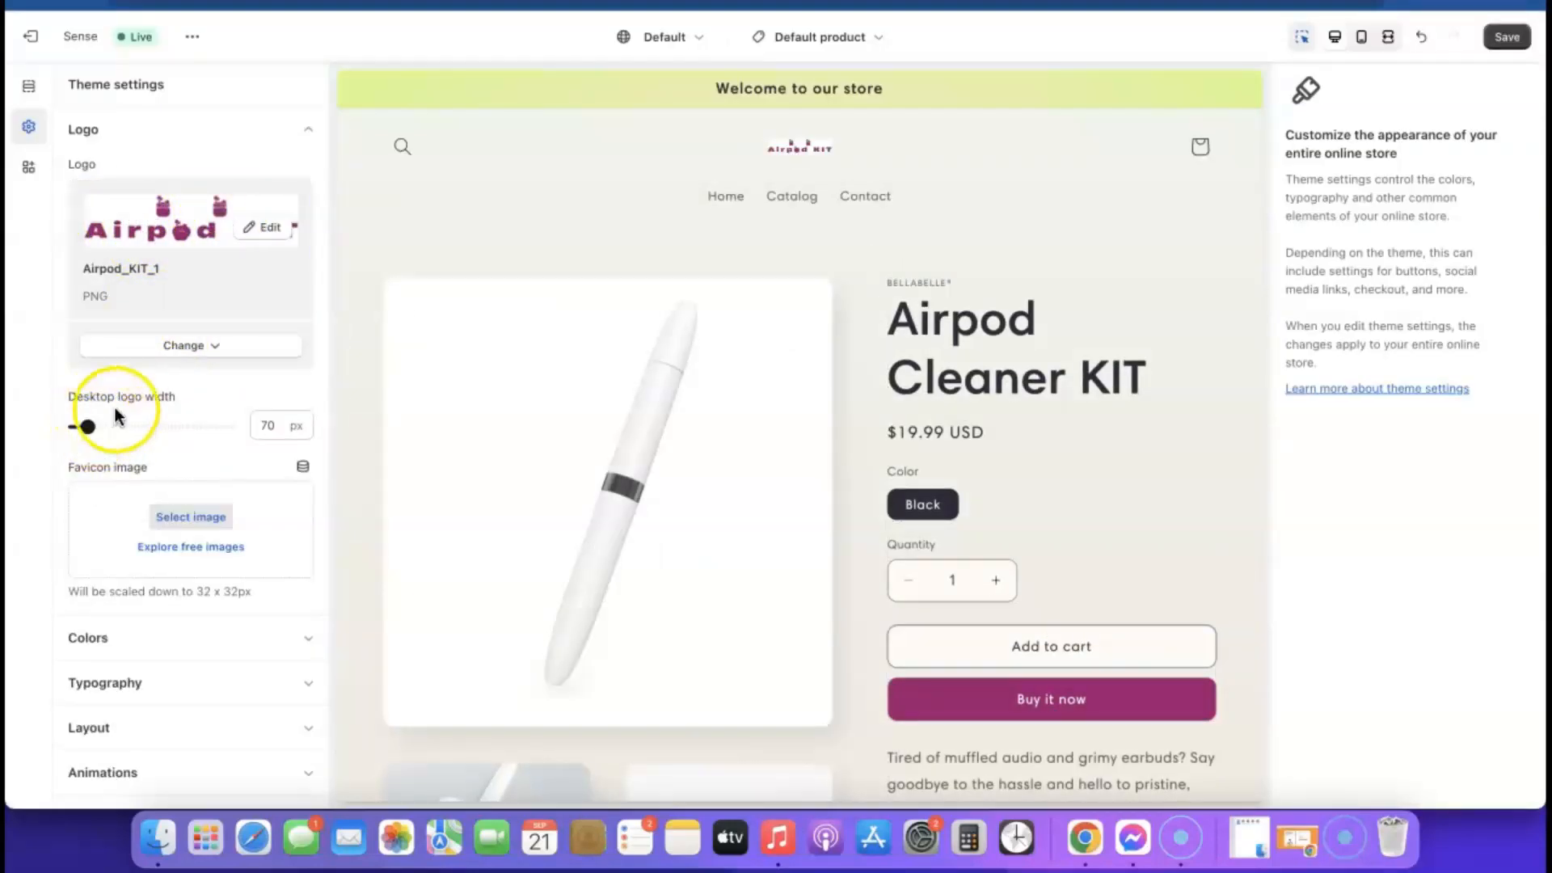
Set the desktop logo width to 240 px and check the header in mobile preview.
left_click_drag(82, 425, 87, 426)
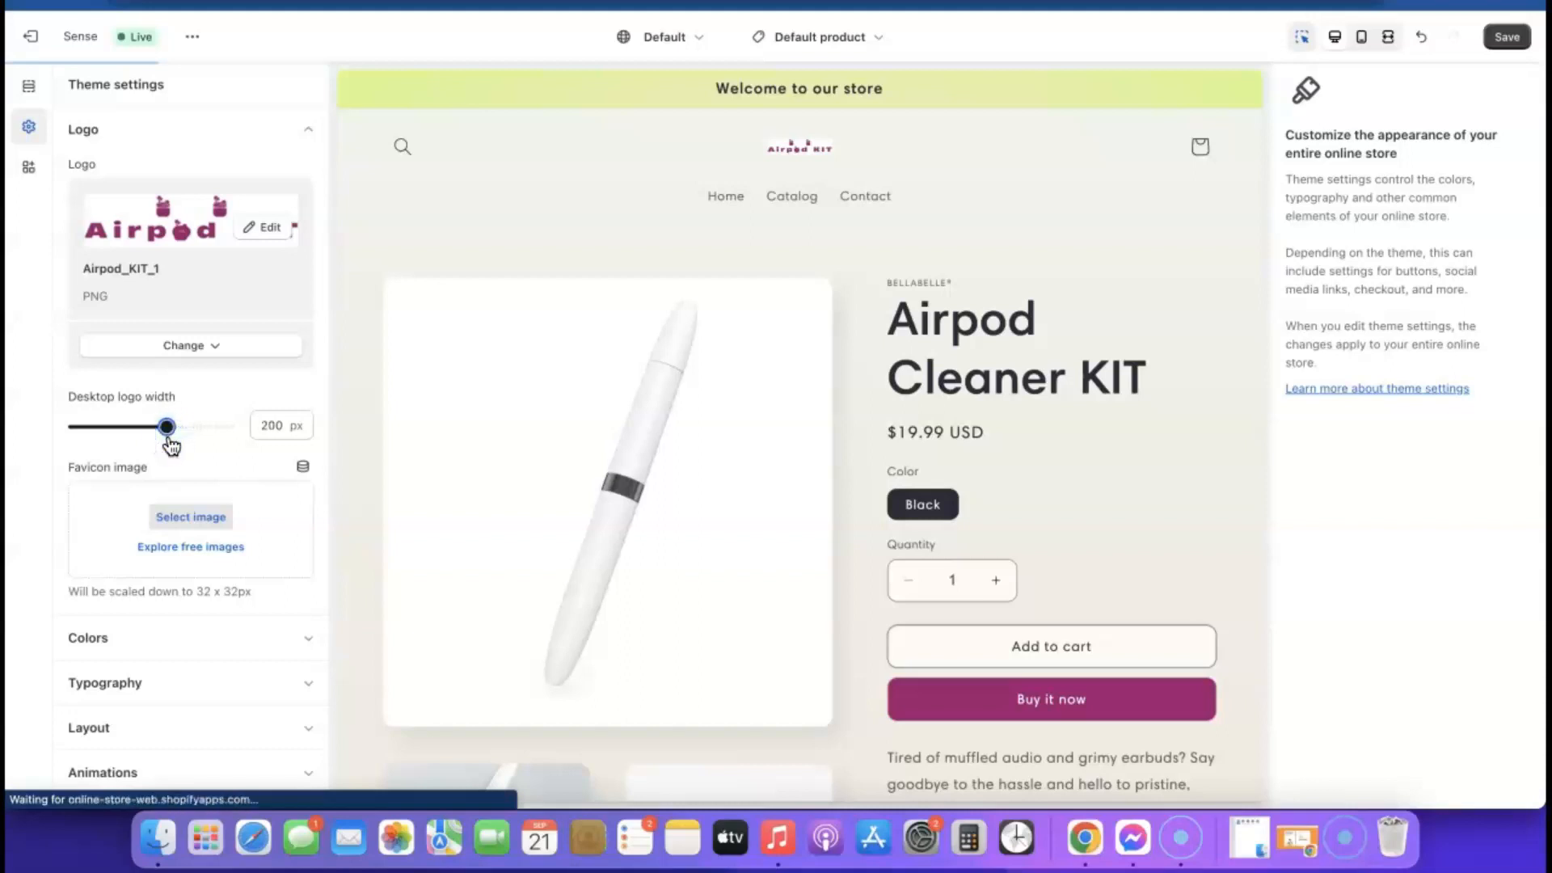
left_click_drag(167, 426, 177, 424)
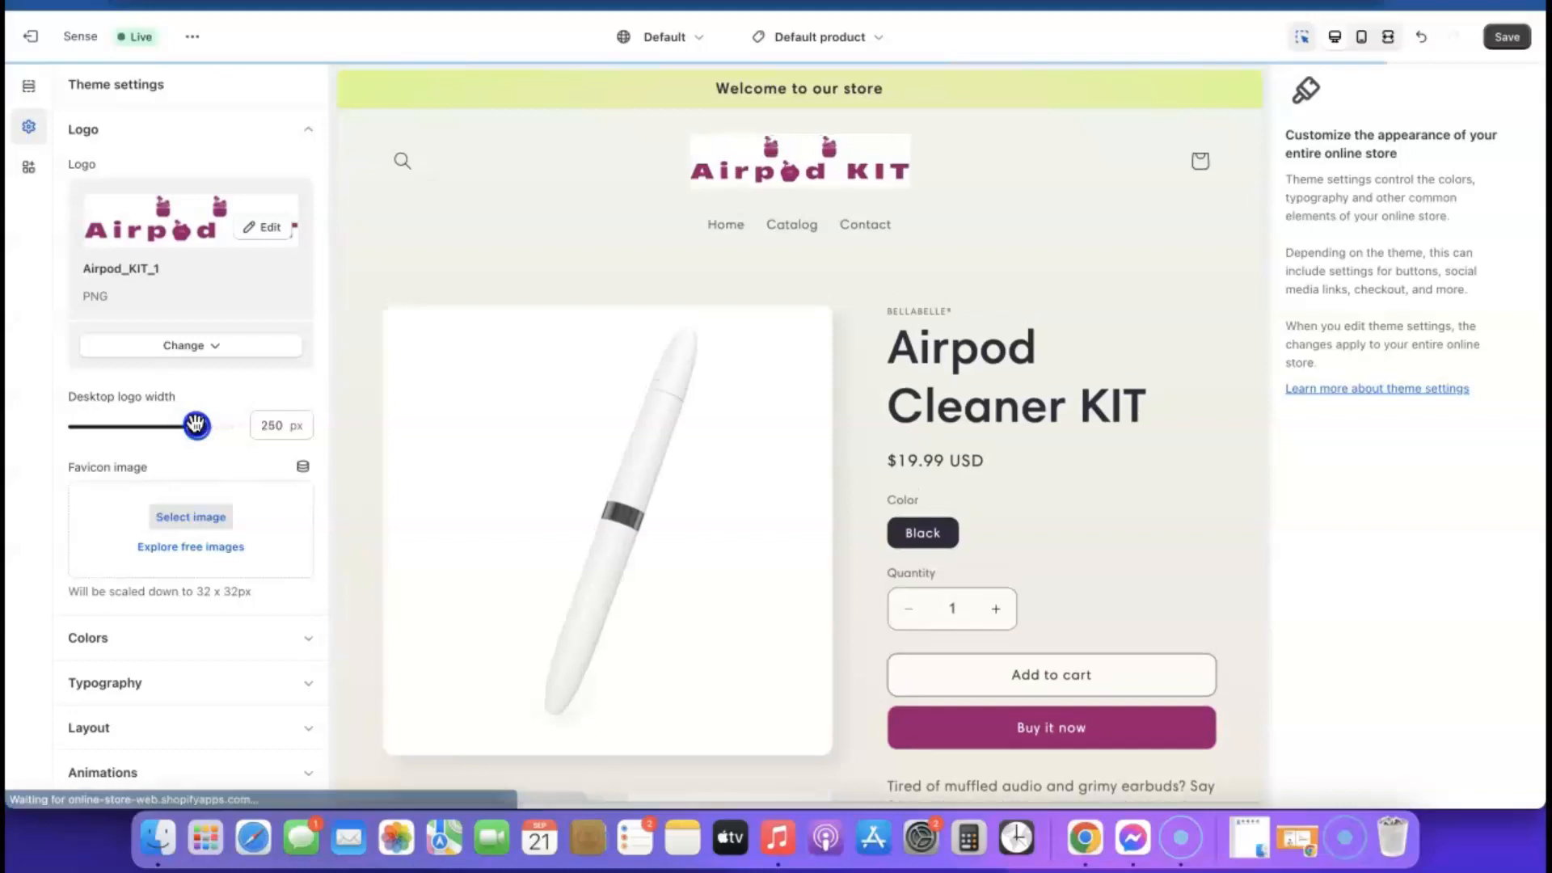
left_click(58, 532)
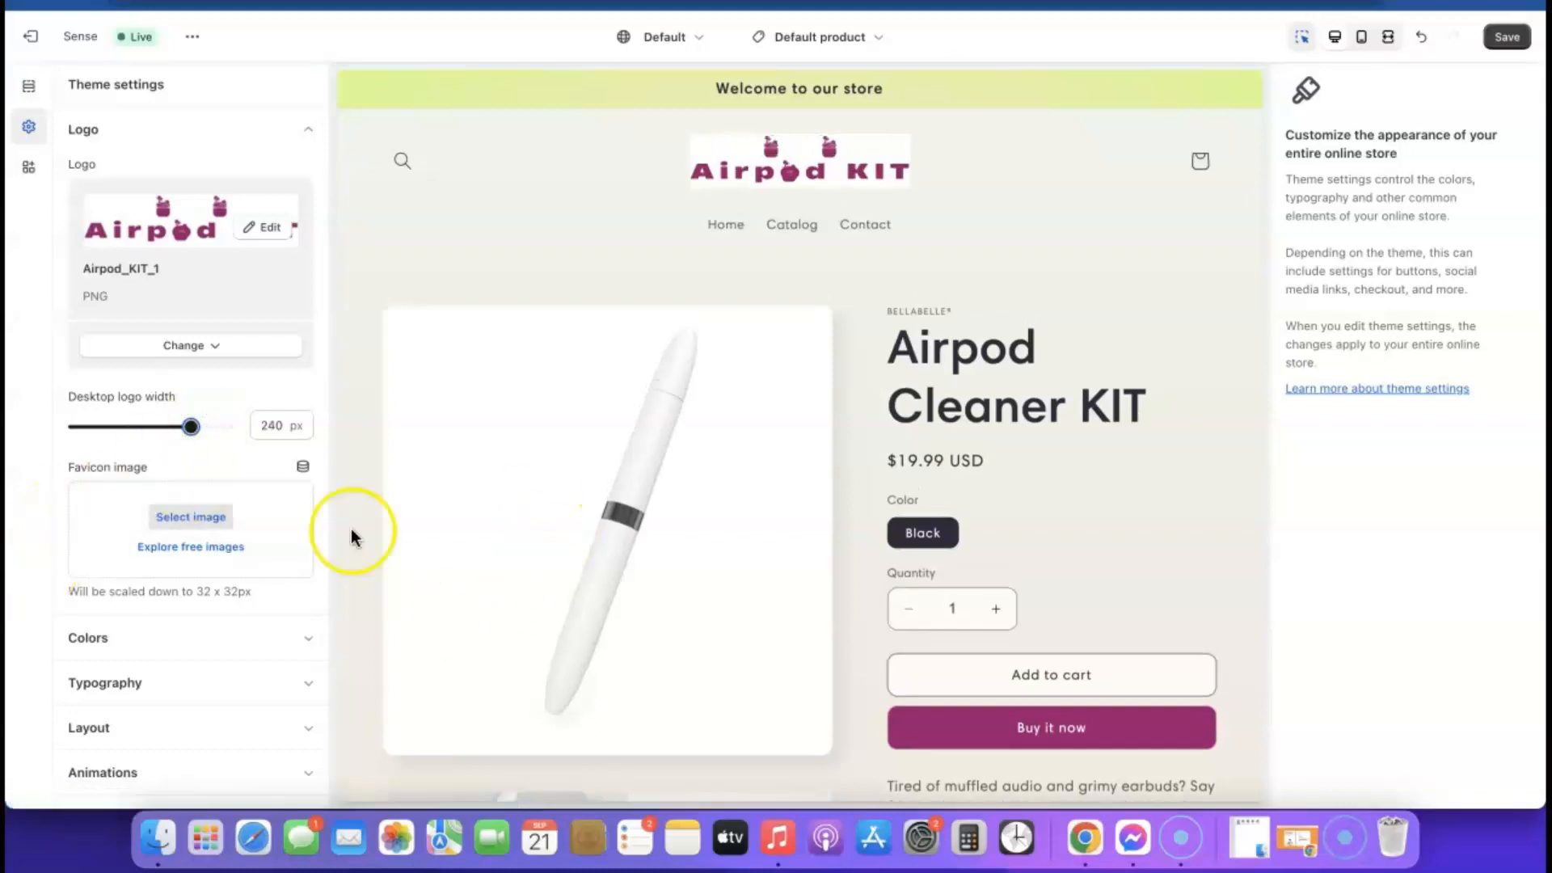
left_click(1365, 38)
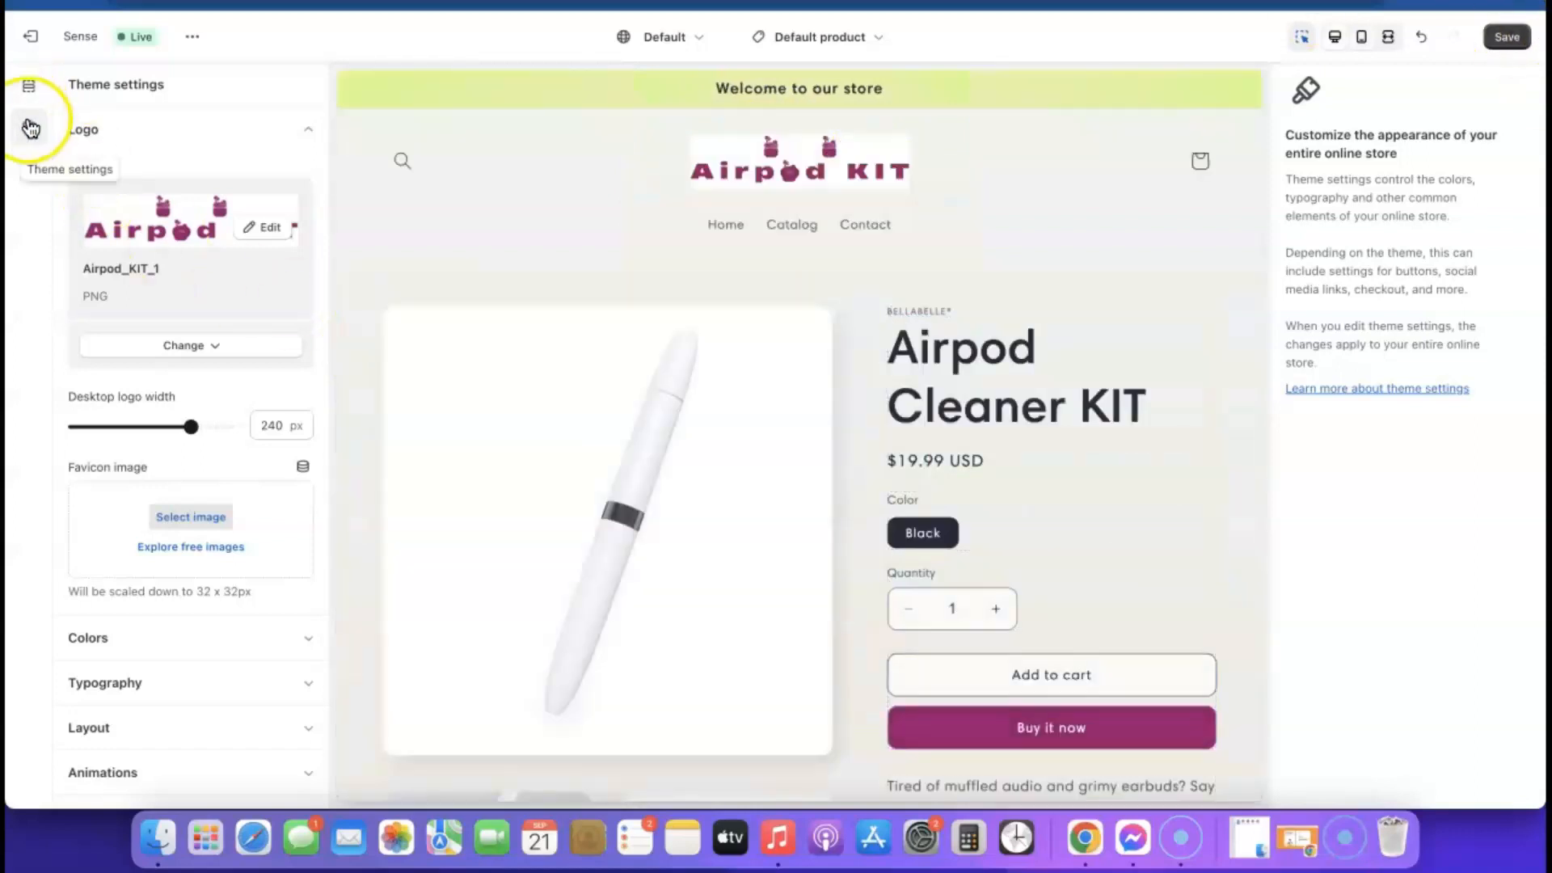
left_click(29, 124)
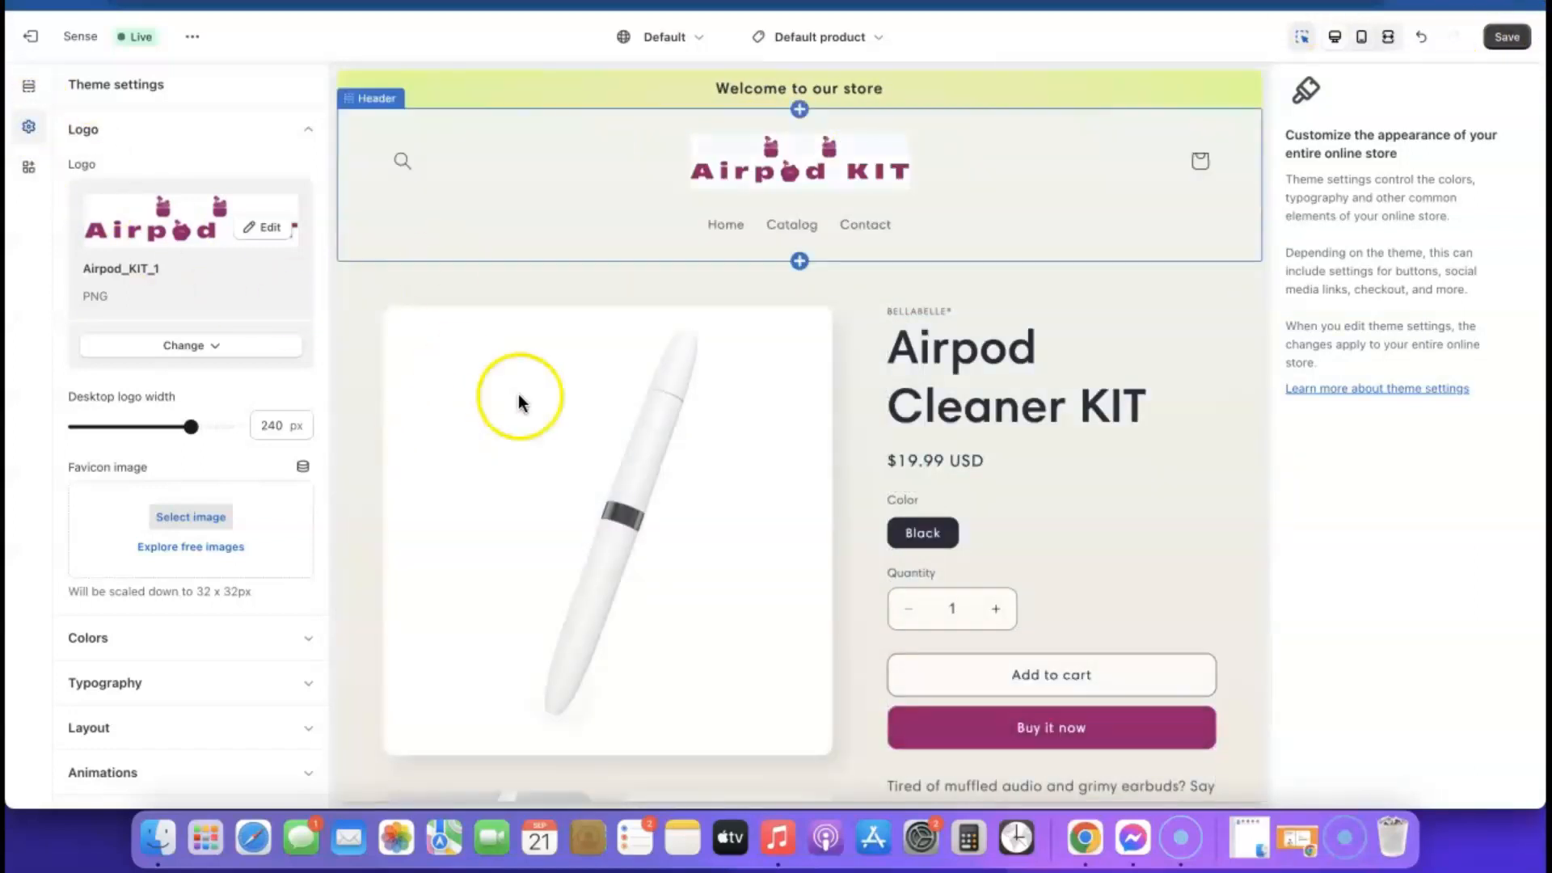
Open Colors > Scheme 1 and set its background colour to white #FFF.
left_click(308, 129)
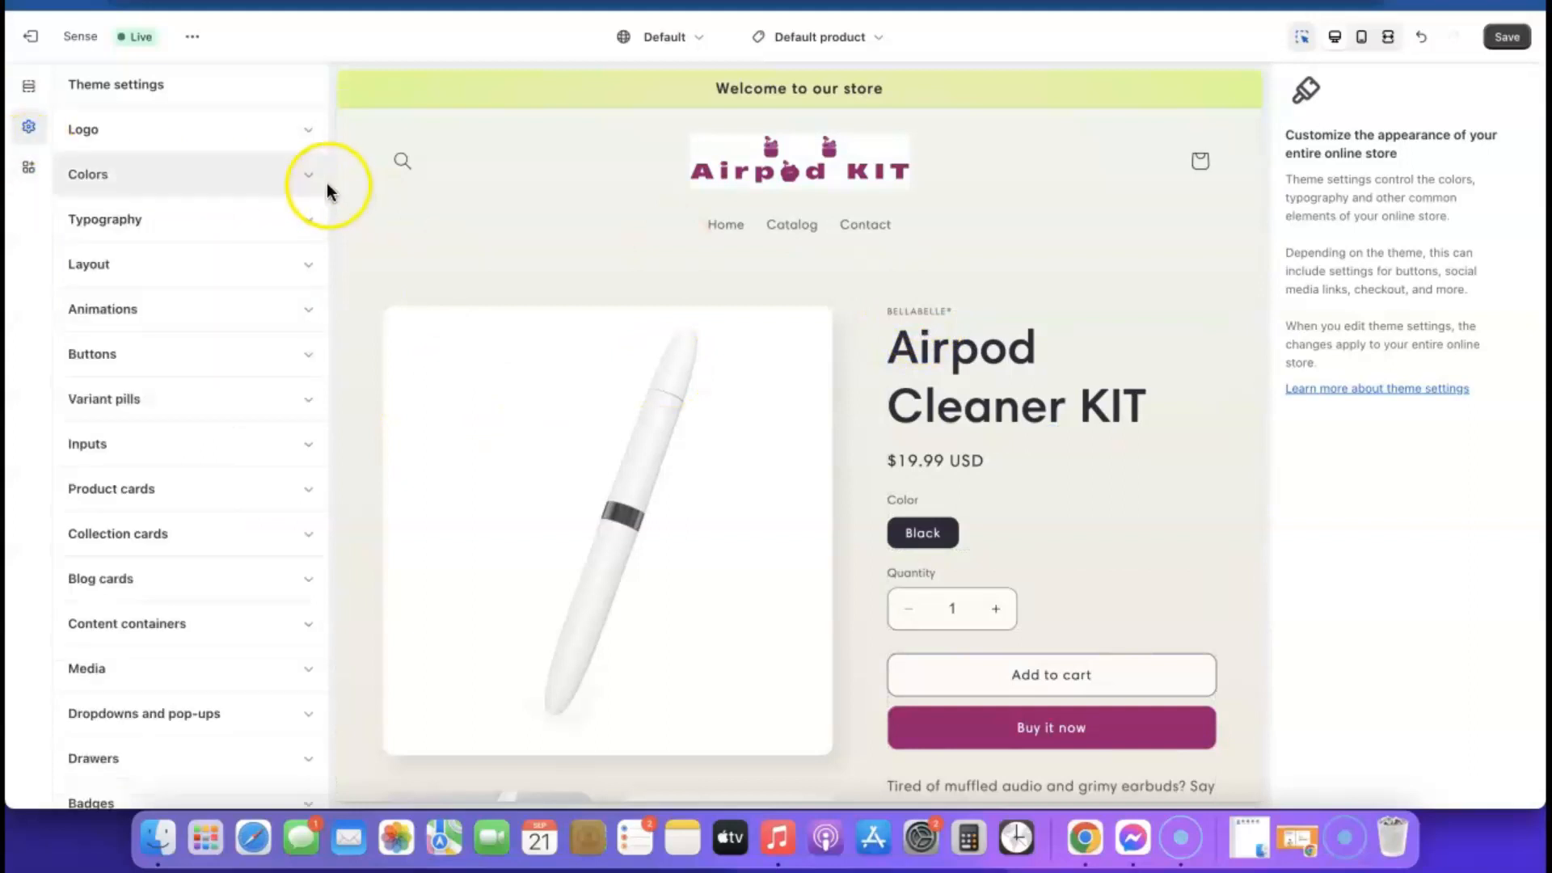
left_click(309, 174)
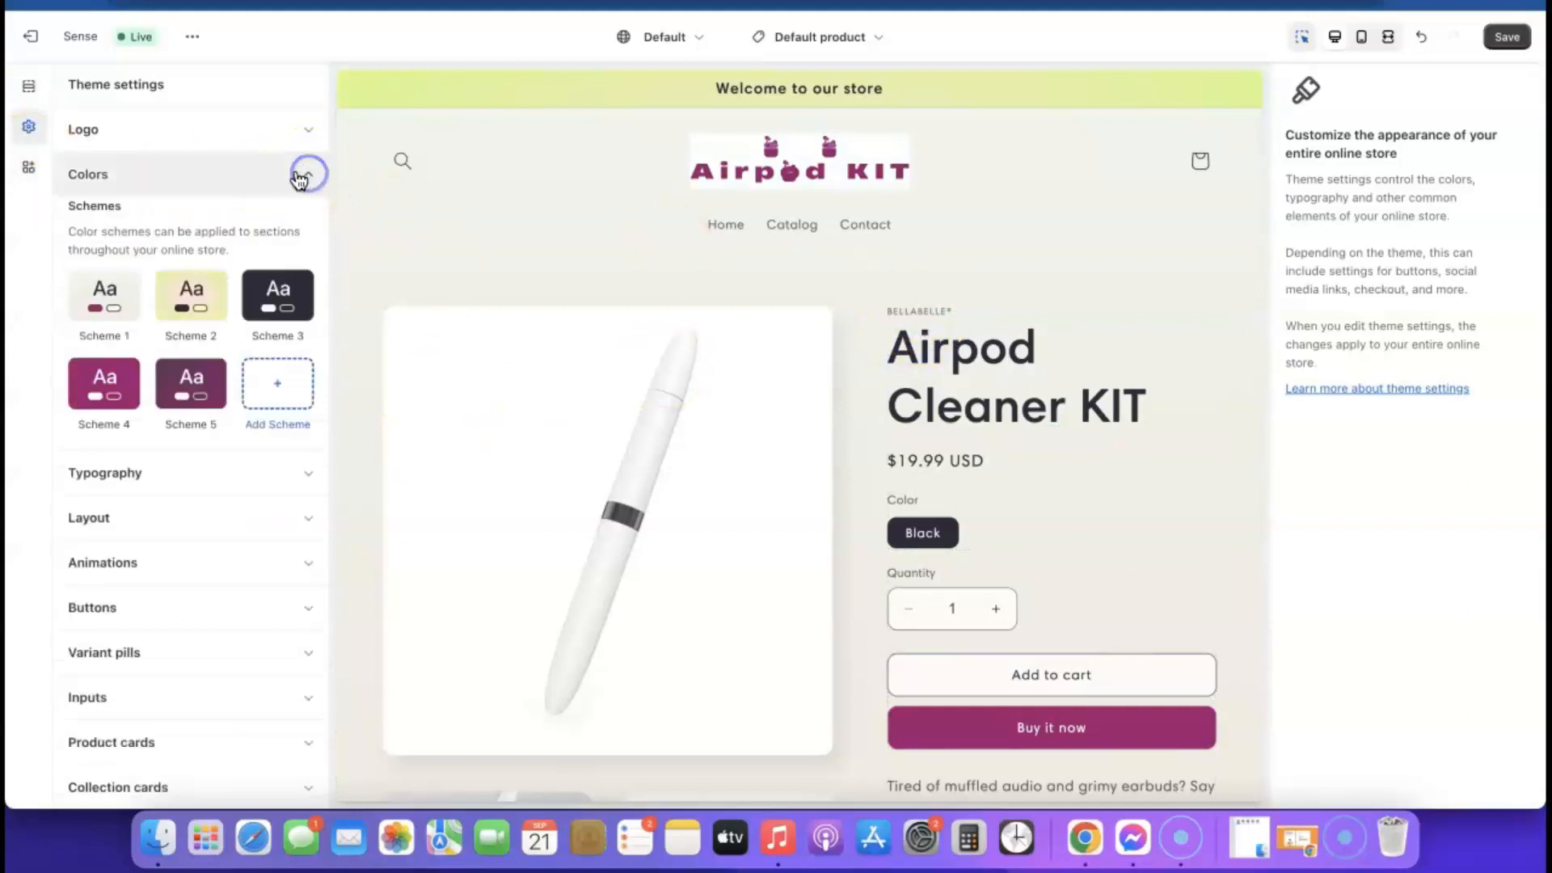
left_click(104, 297)
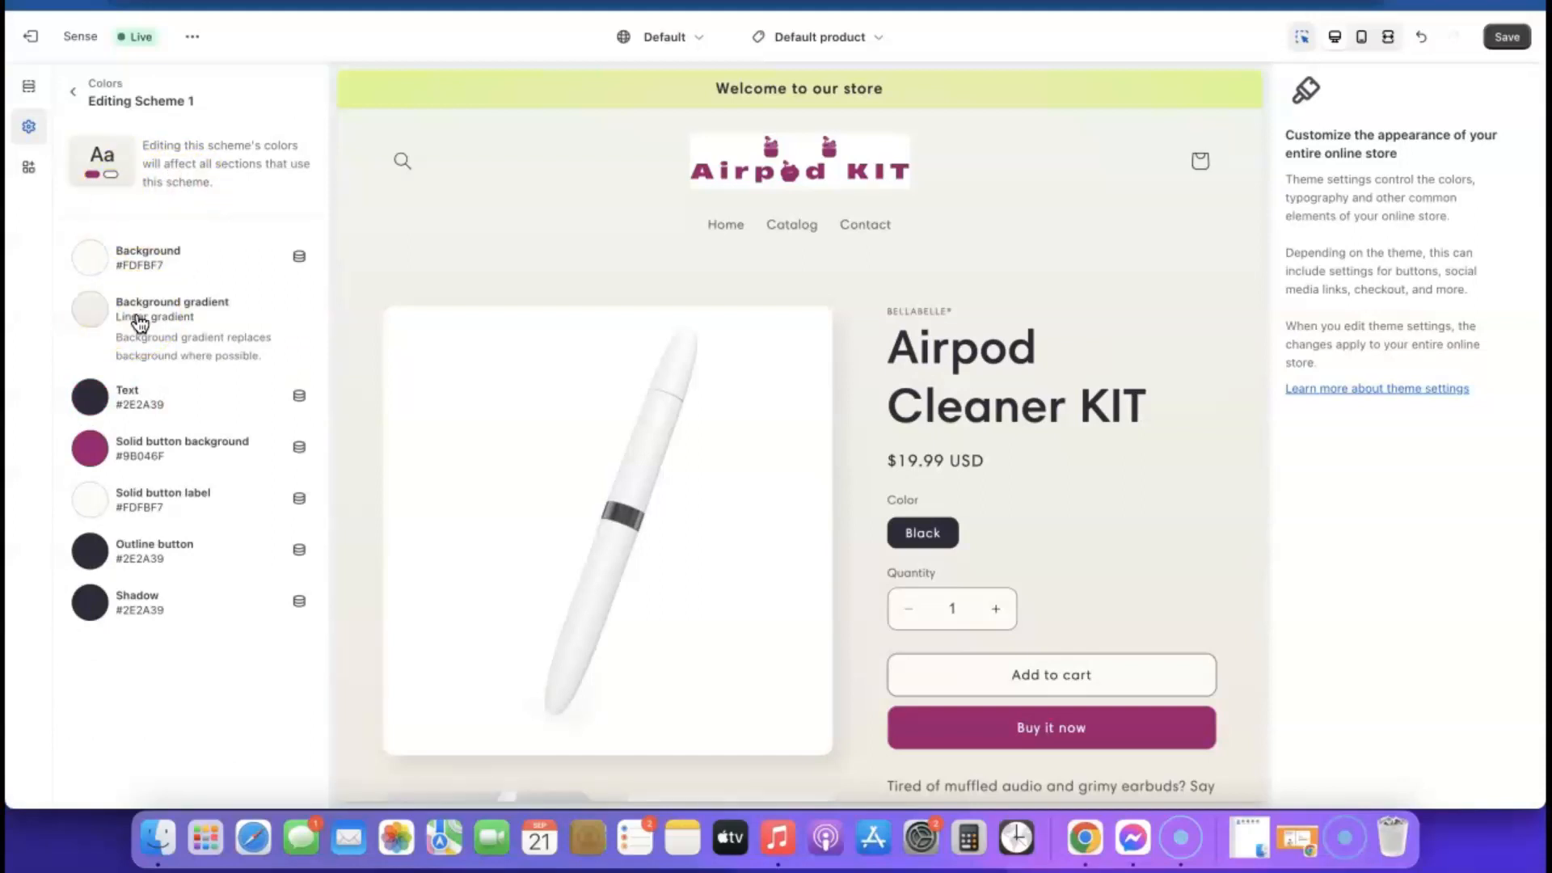
left_click(96, 260)
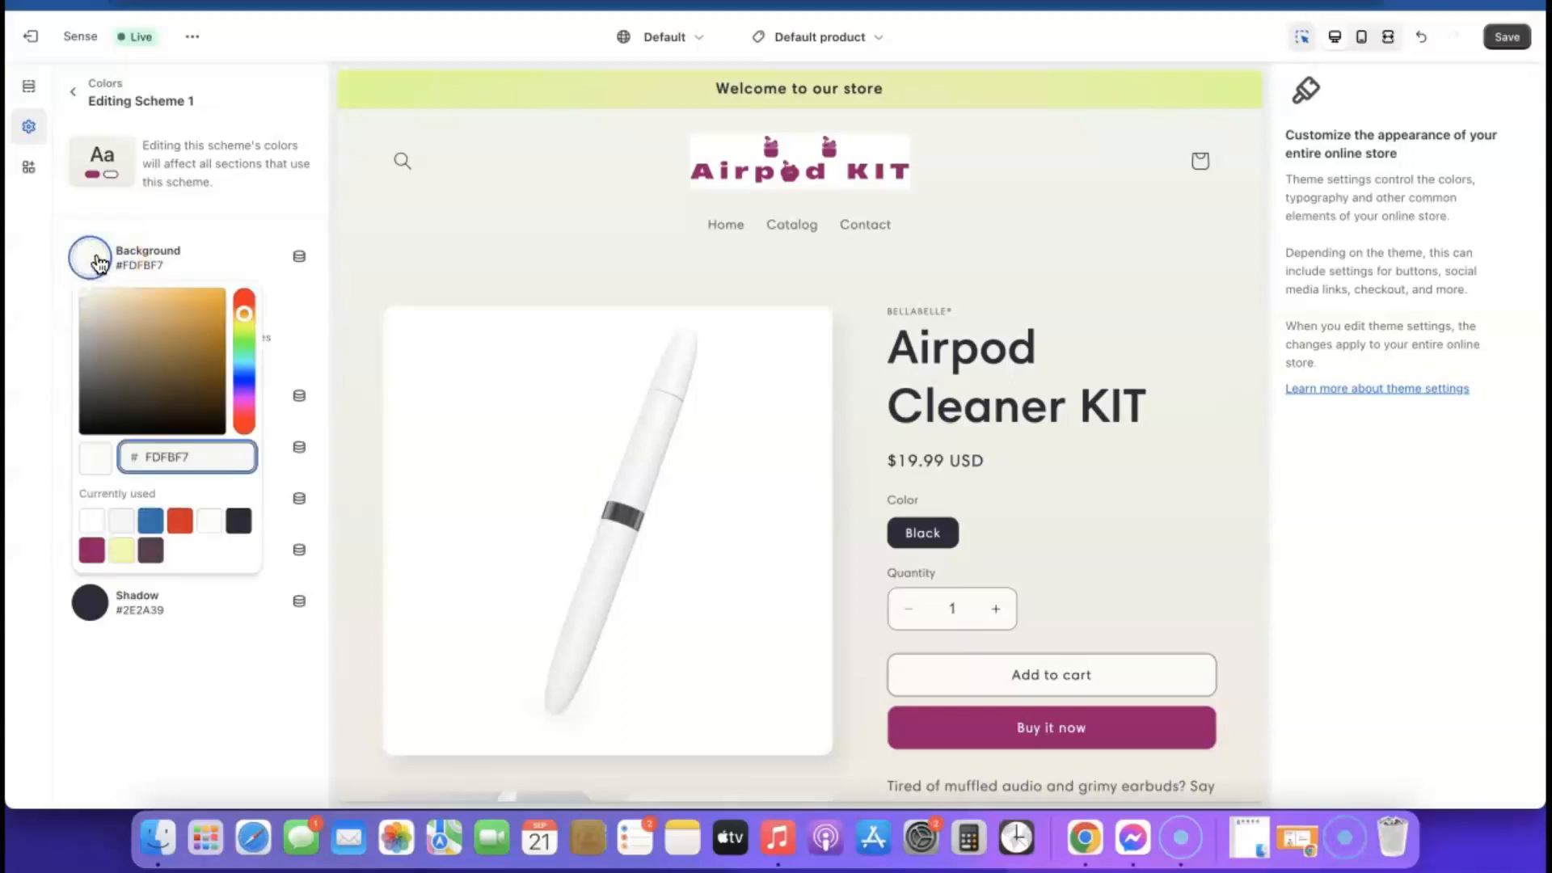
left_click(90, 523)
left_click(160, 644)
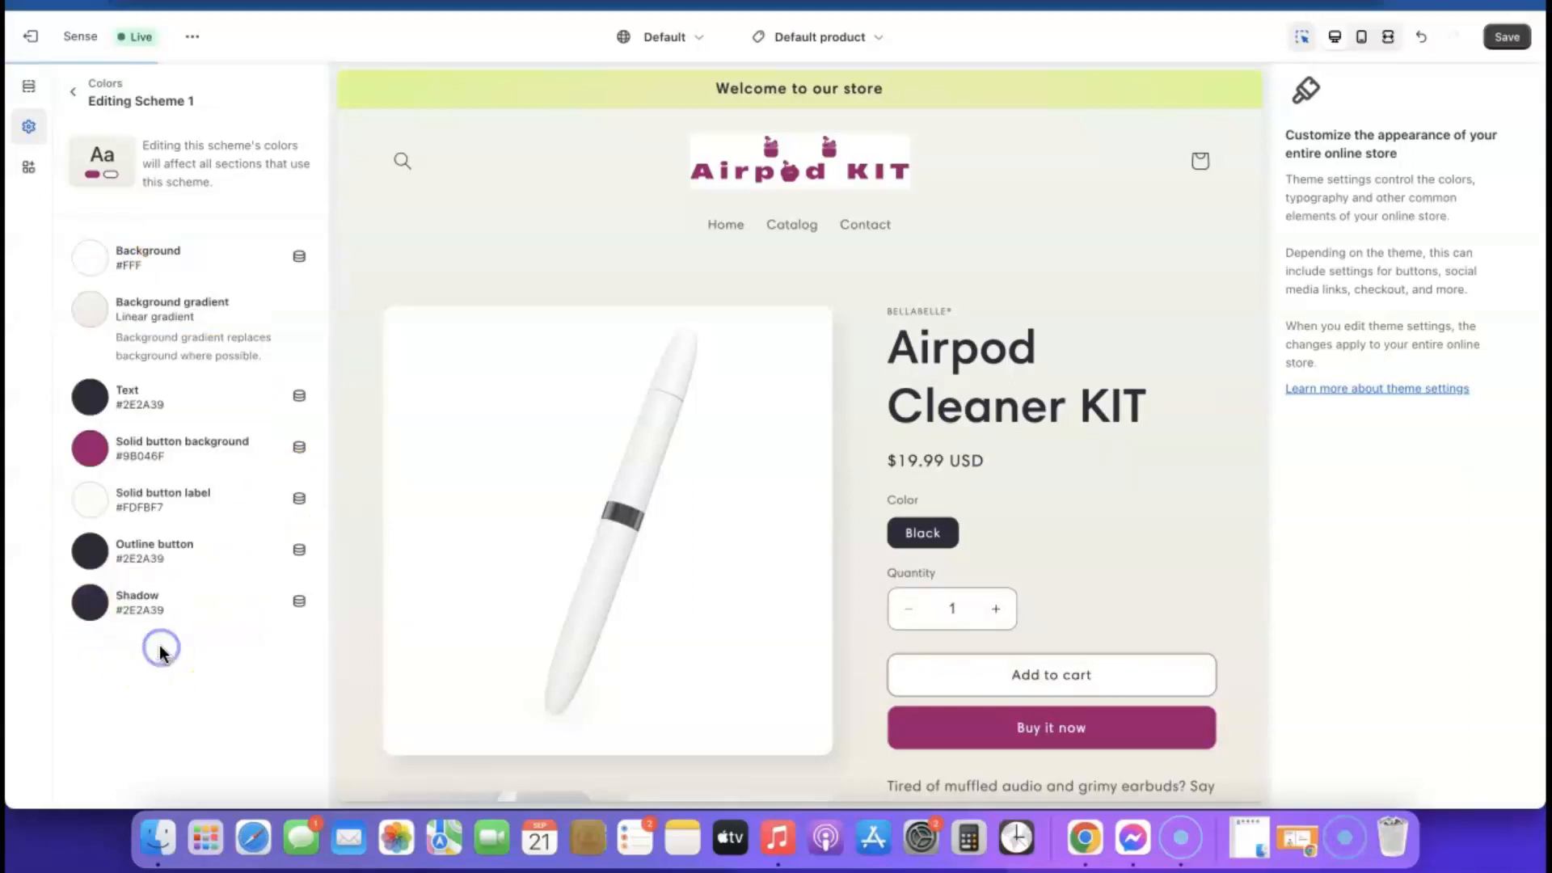
left_click(170, 312)
Remove Scheme 1's background gradient without choosing a new one, then go back to the schemes list.
left_click(163, 309)
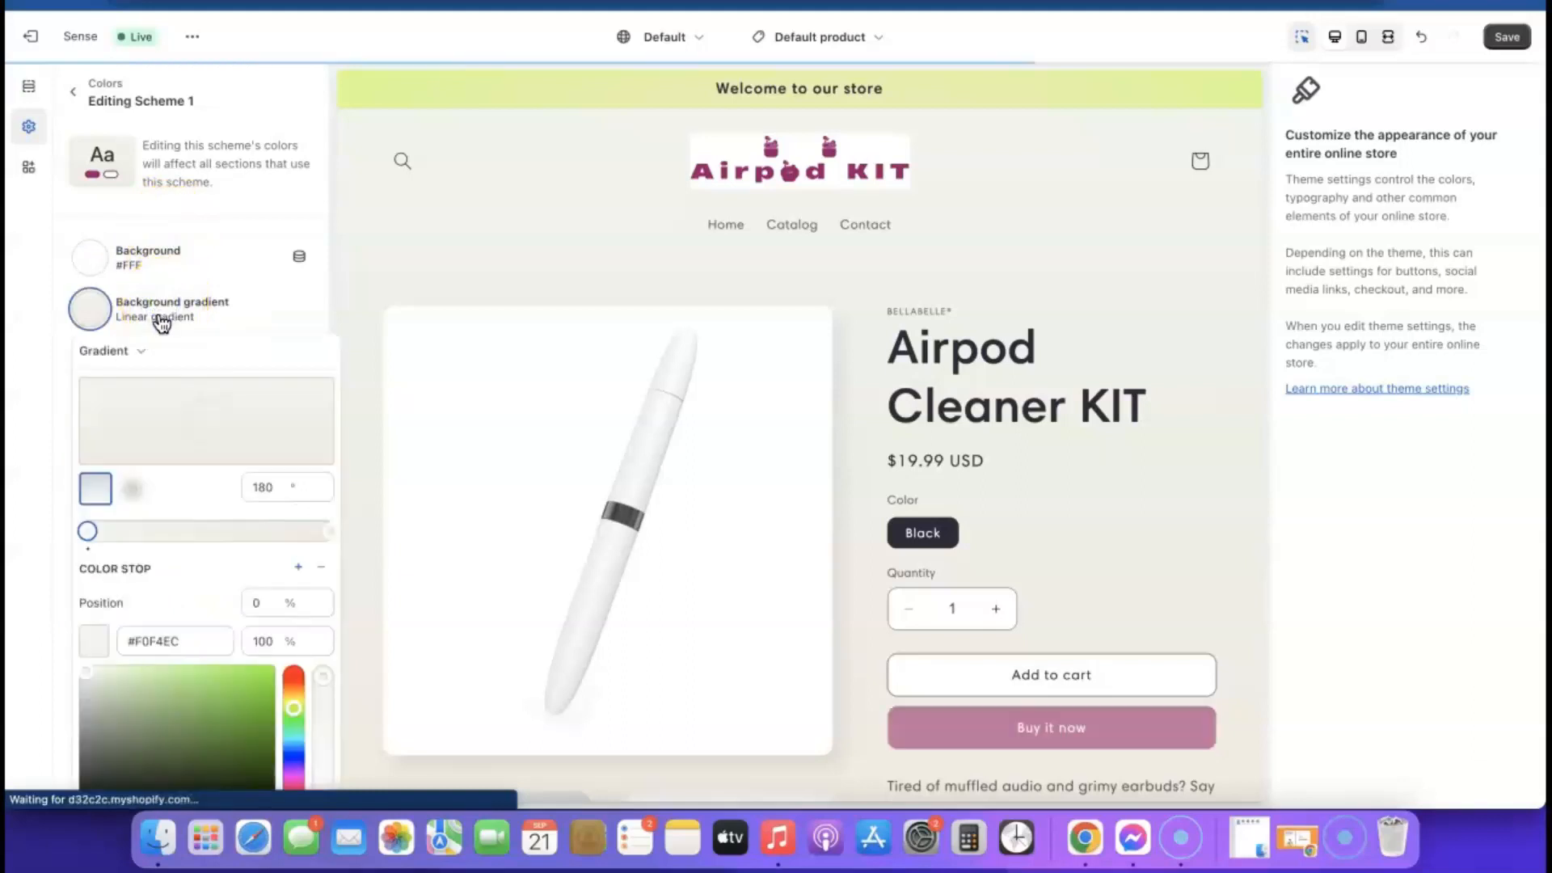
left_click(266, 309)
left_click(189, 312)
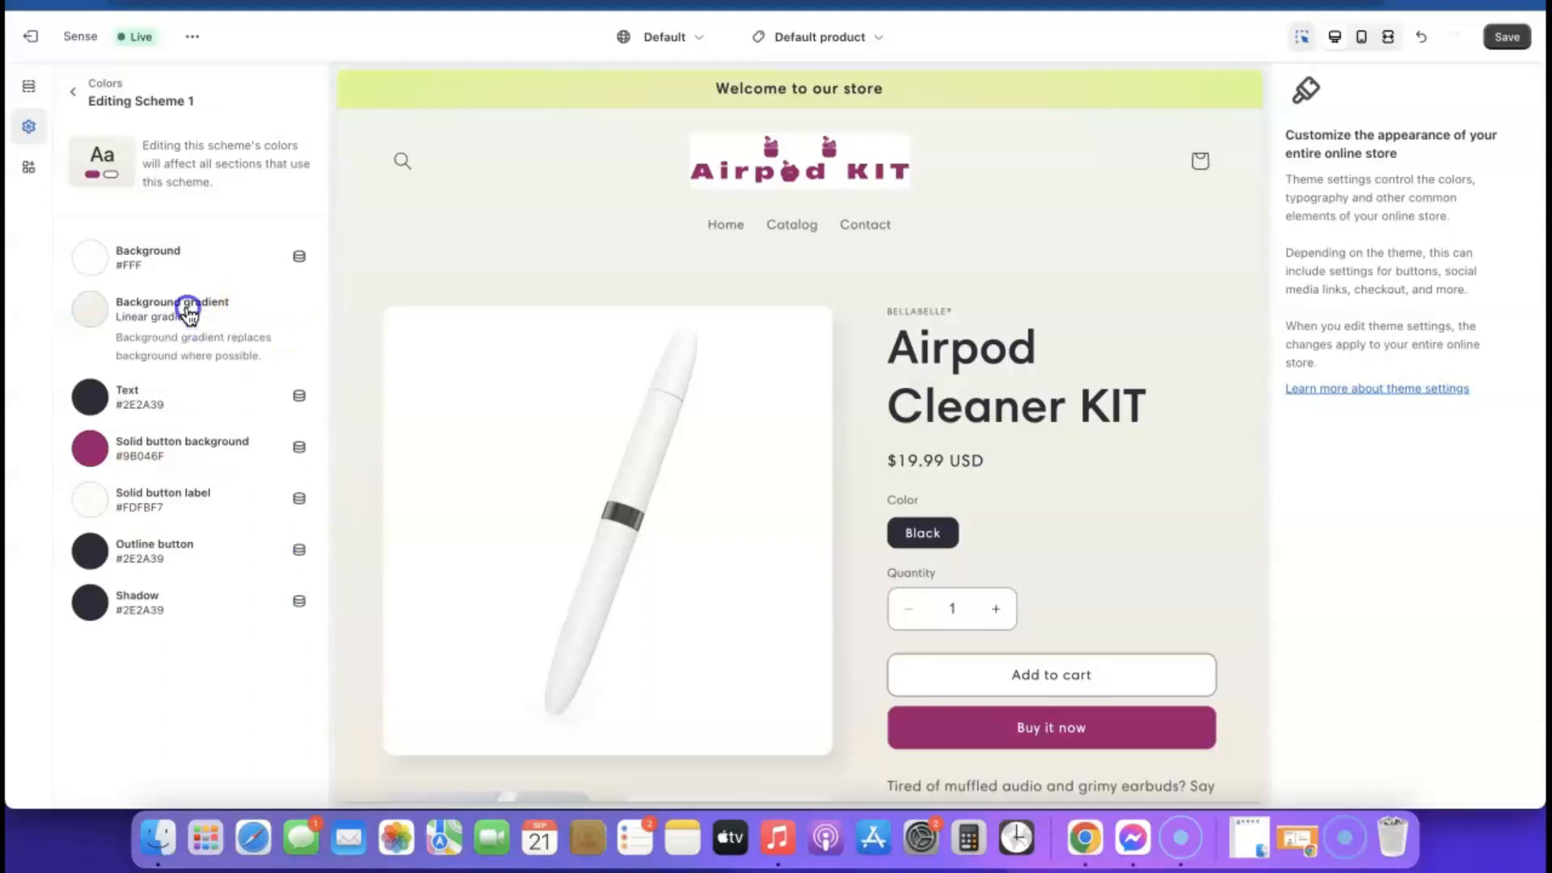
scroll(191, 530, "down", 5)
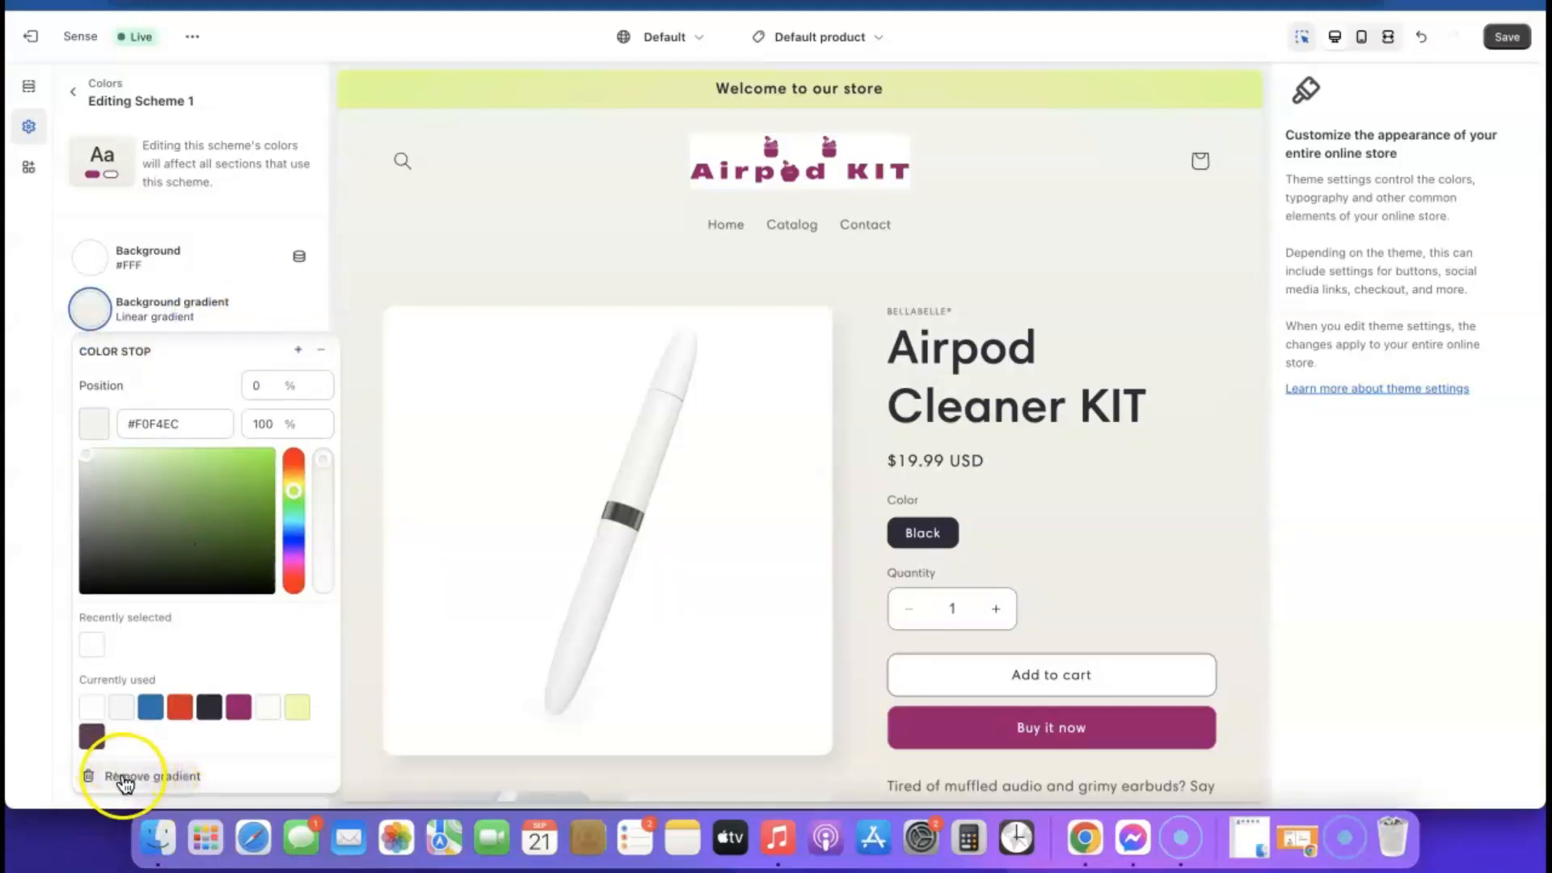
left_click(159, 777)
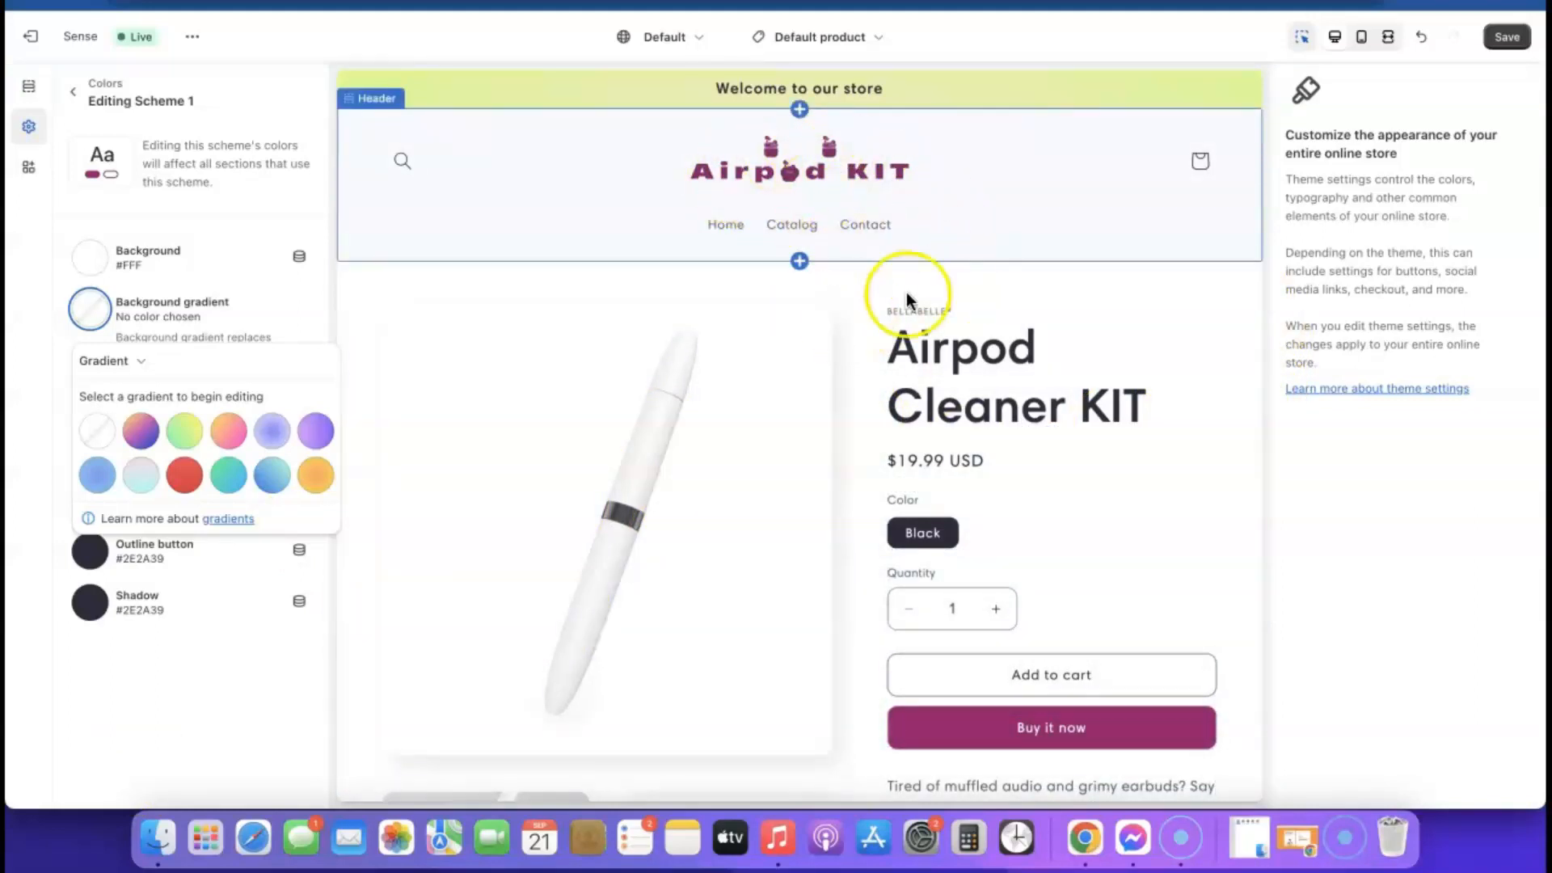
scroll(1059, 457, "down", 7)
scroll(1067, 468, "down", 15)
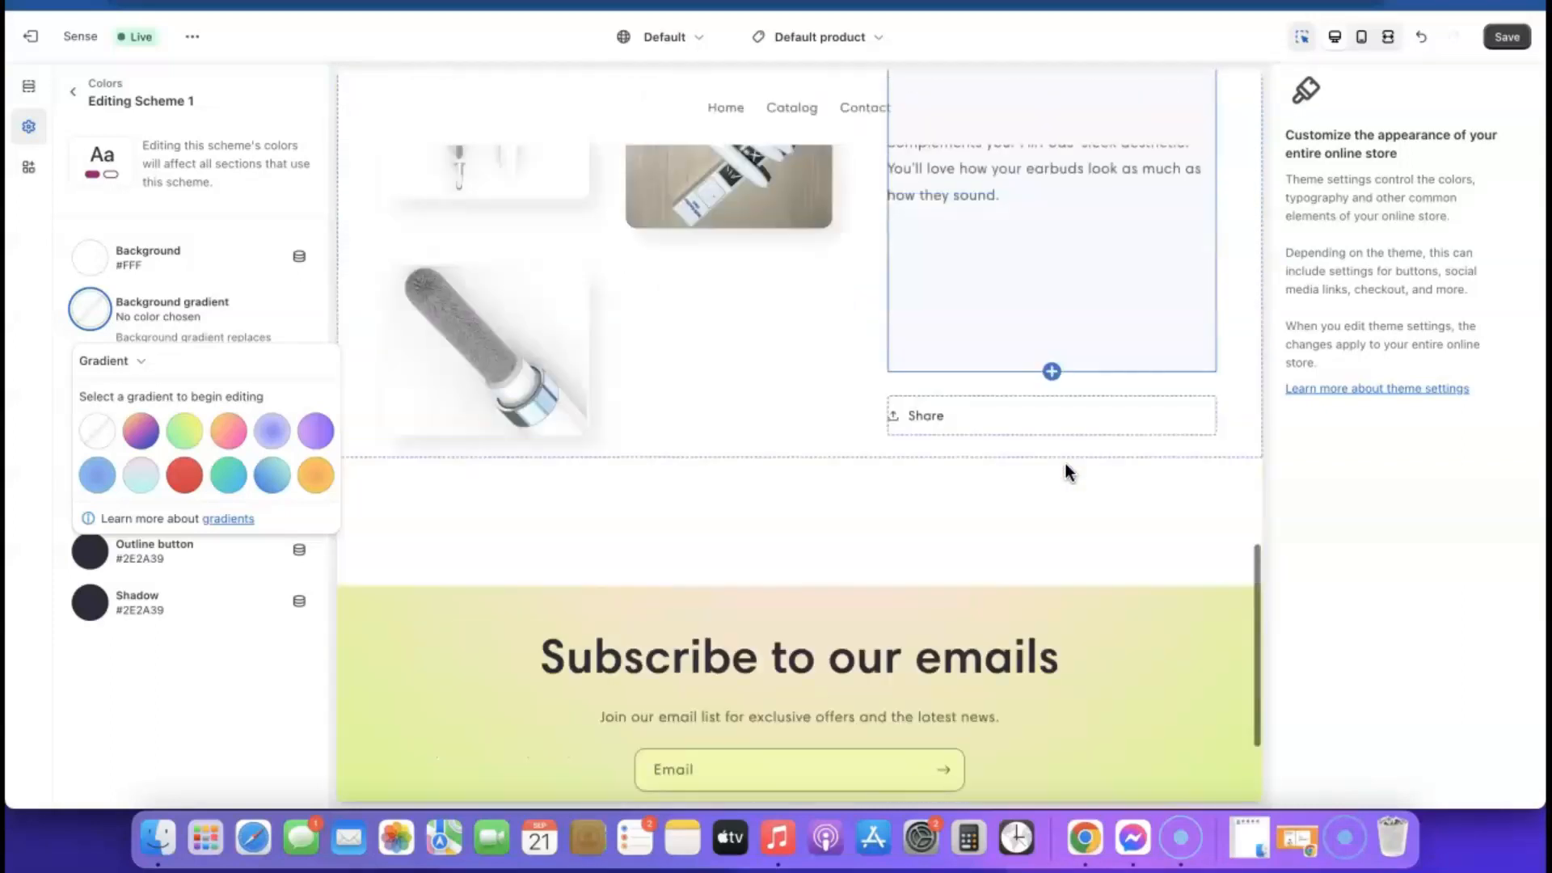
scroll(1070, 472, "up", 20)
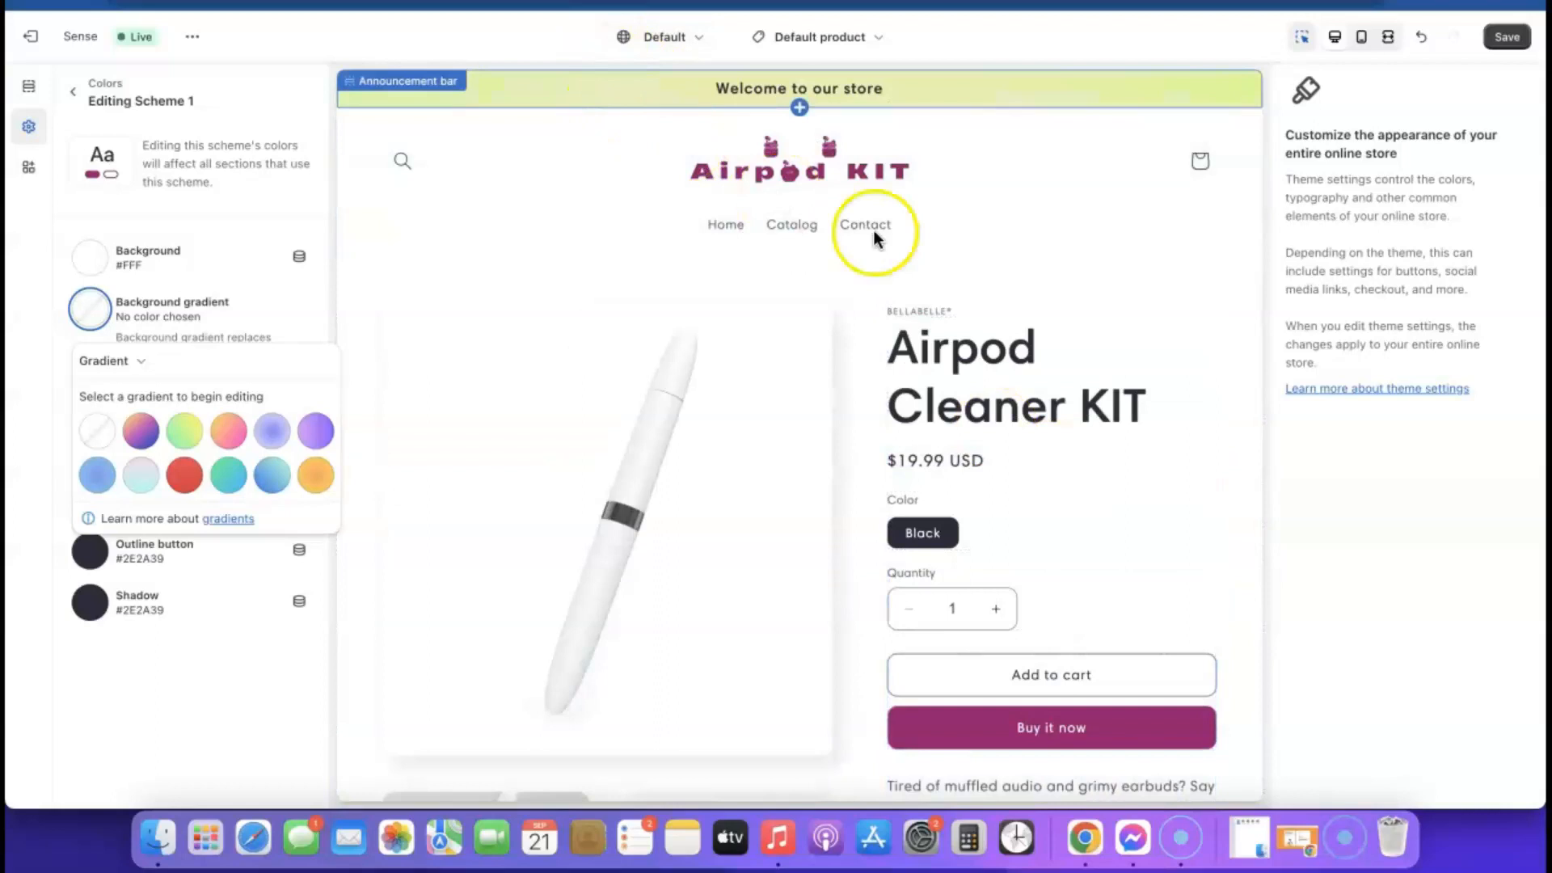
scroll(873, 229, "down", 20)
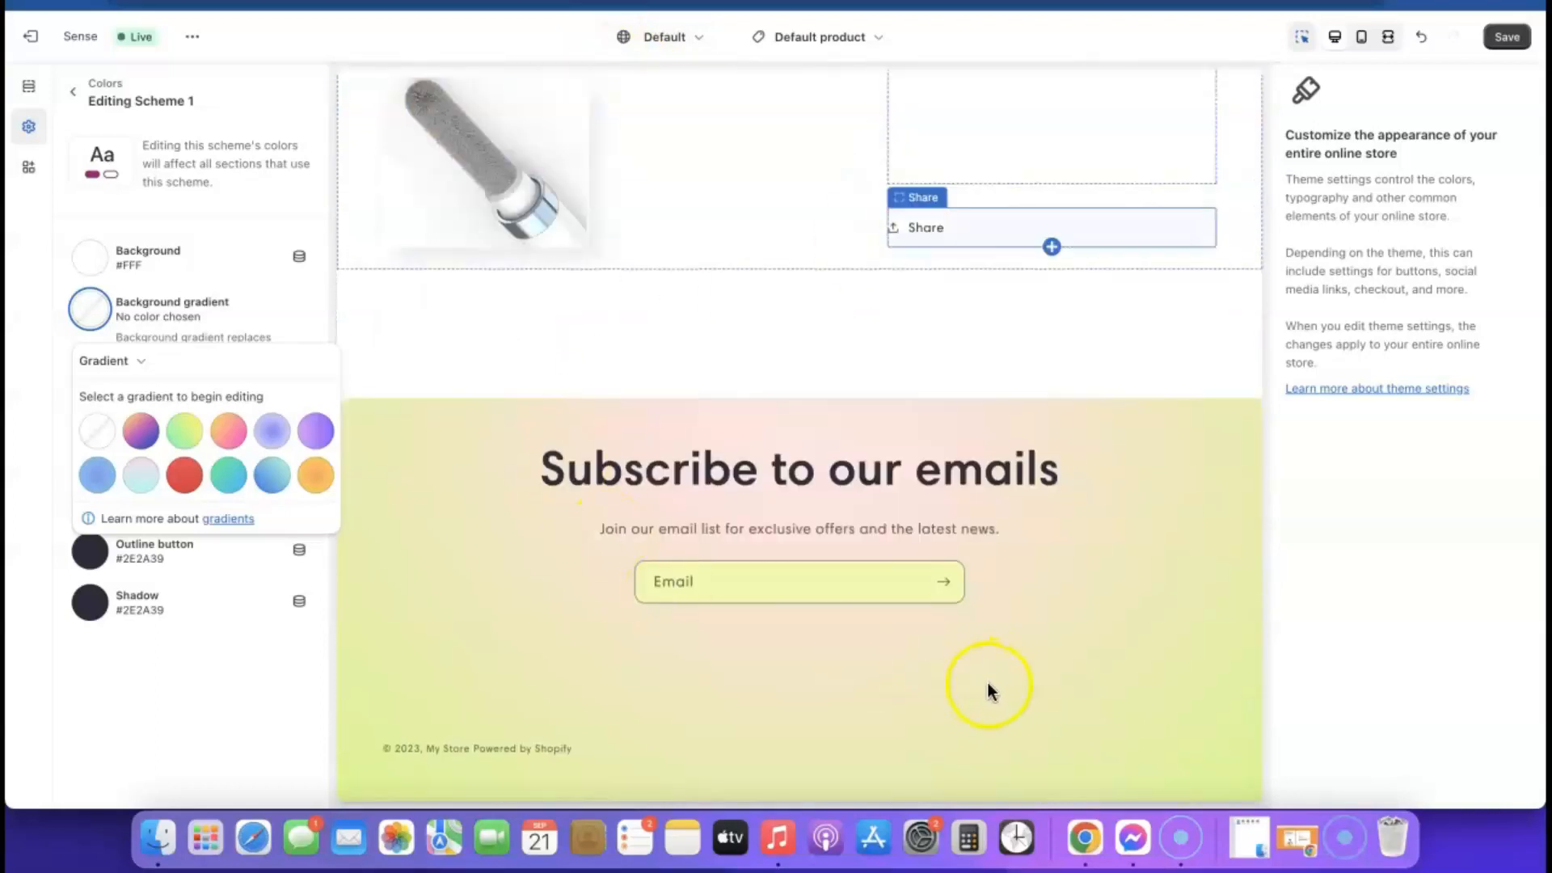
left_click(79, 200)
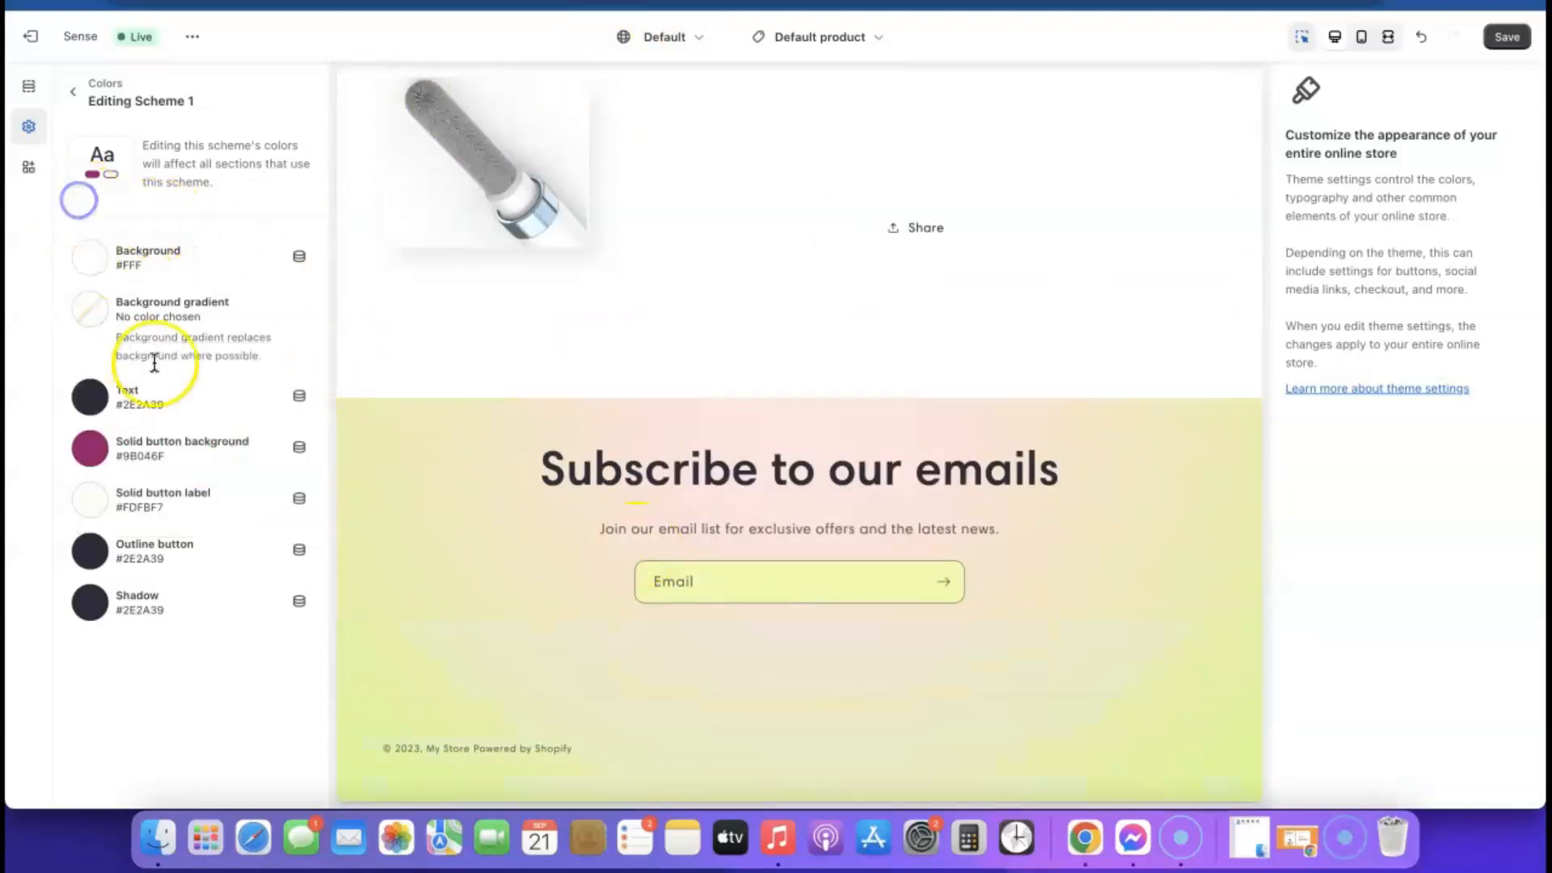
left_click(73, 92)
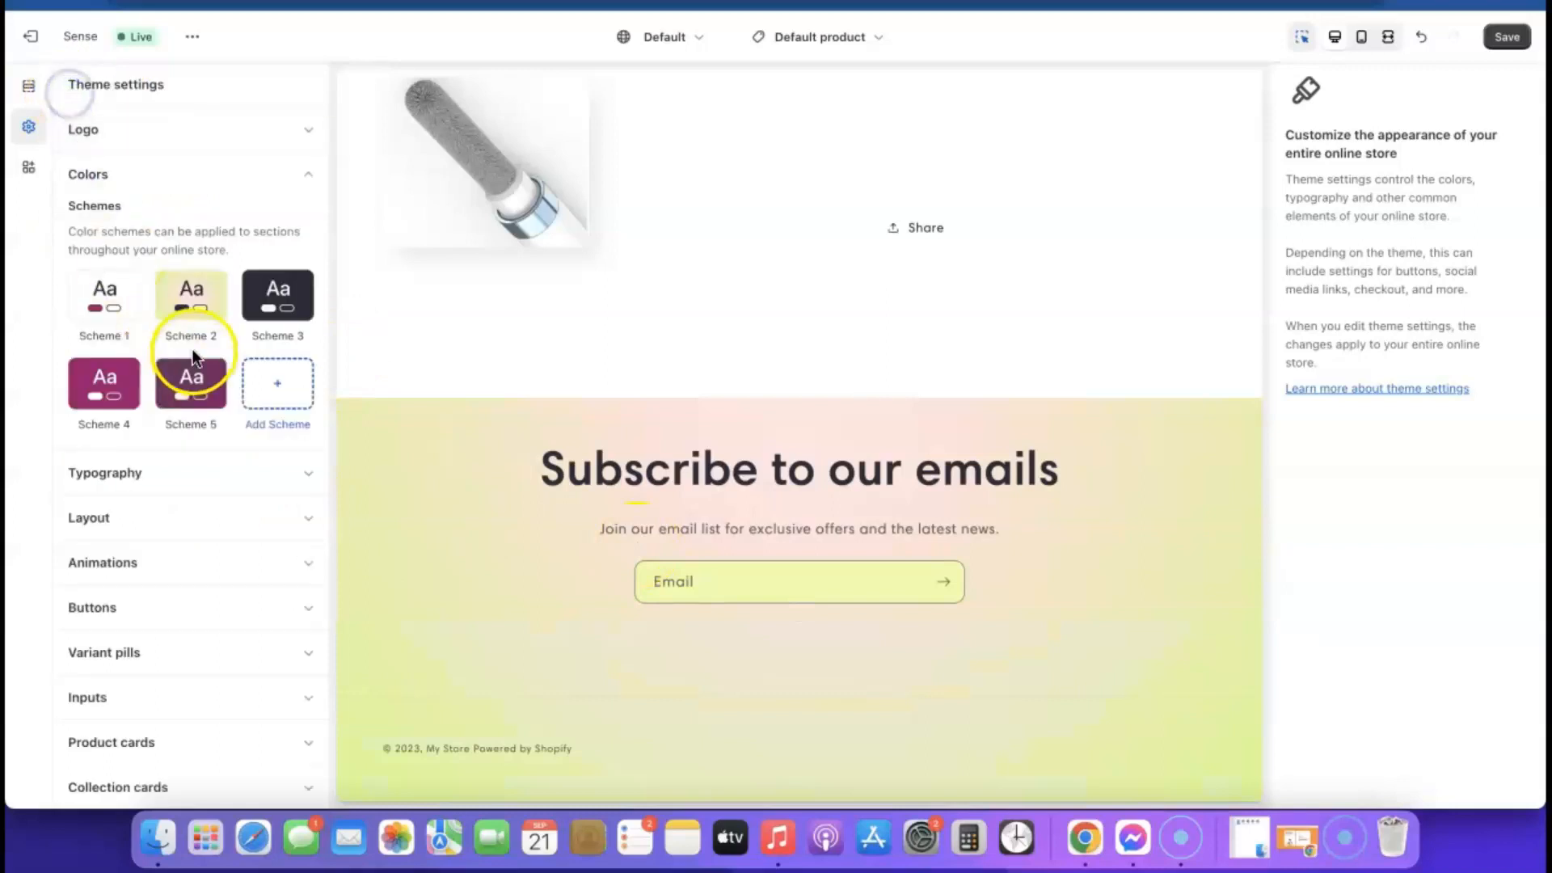
Remove Scheme 2's radial background gradient, leaving its plain #EDFFA7 background.
left_click(191, 305)
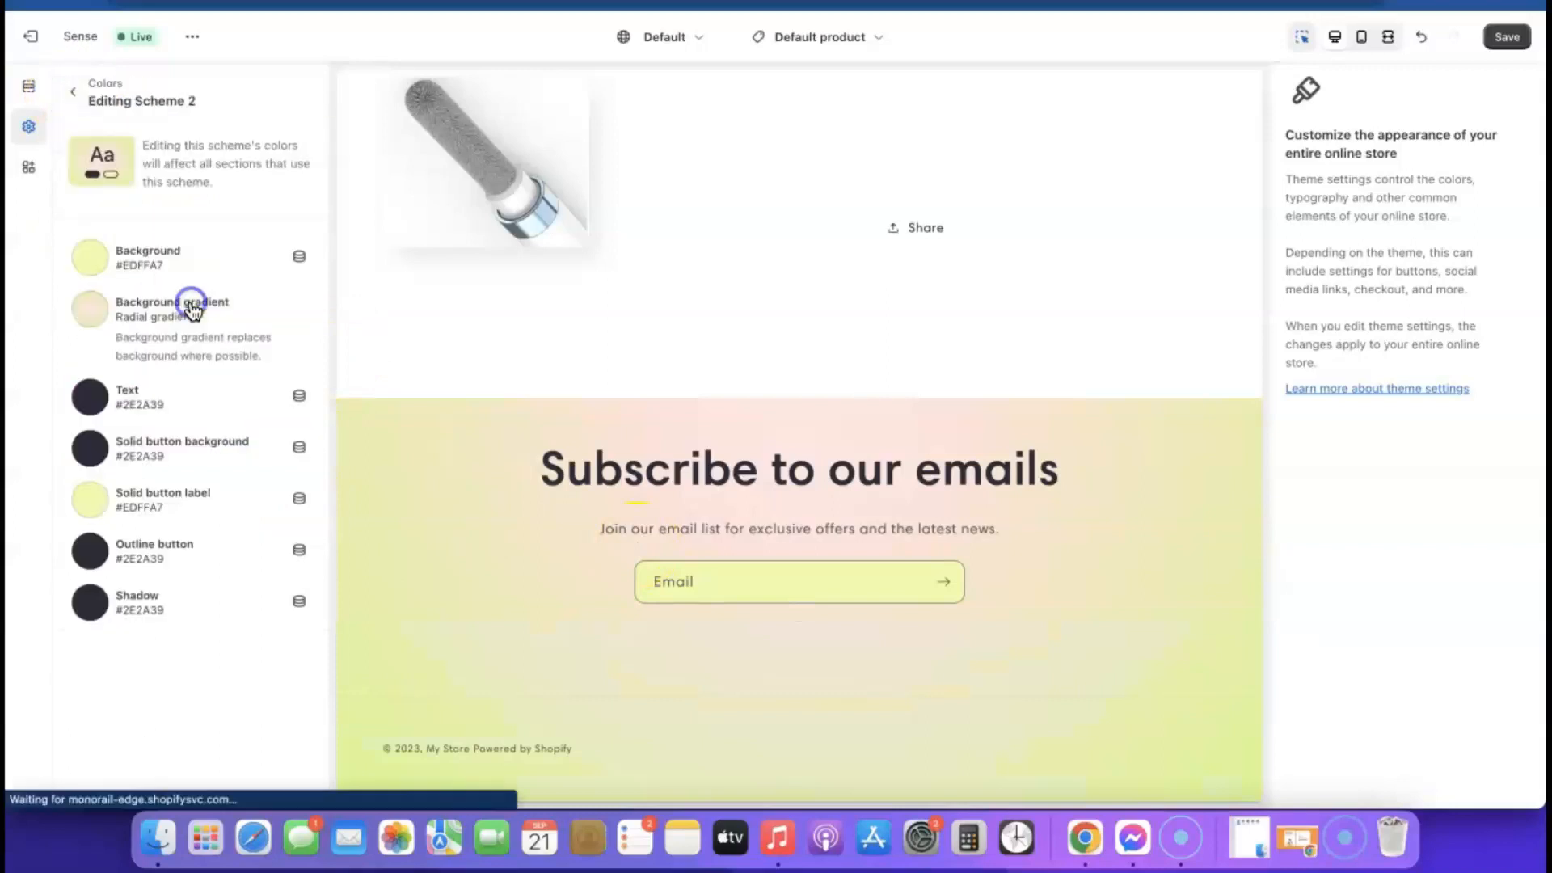
left_click(152, 312)
scroll(173, 450, "down", 5)
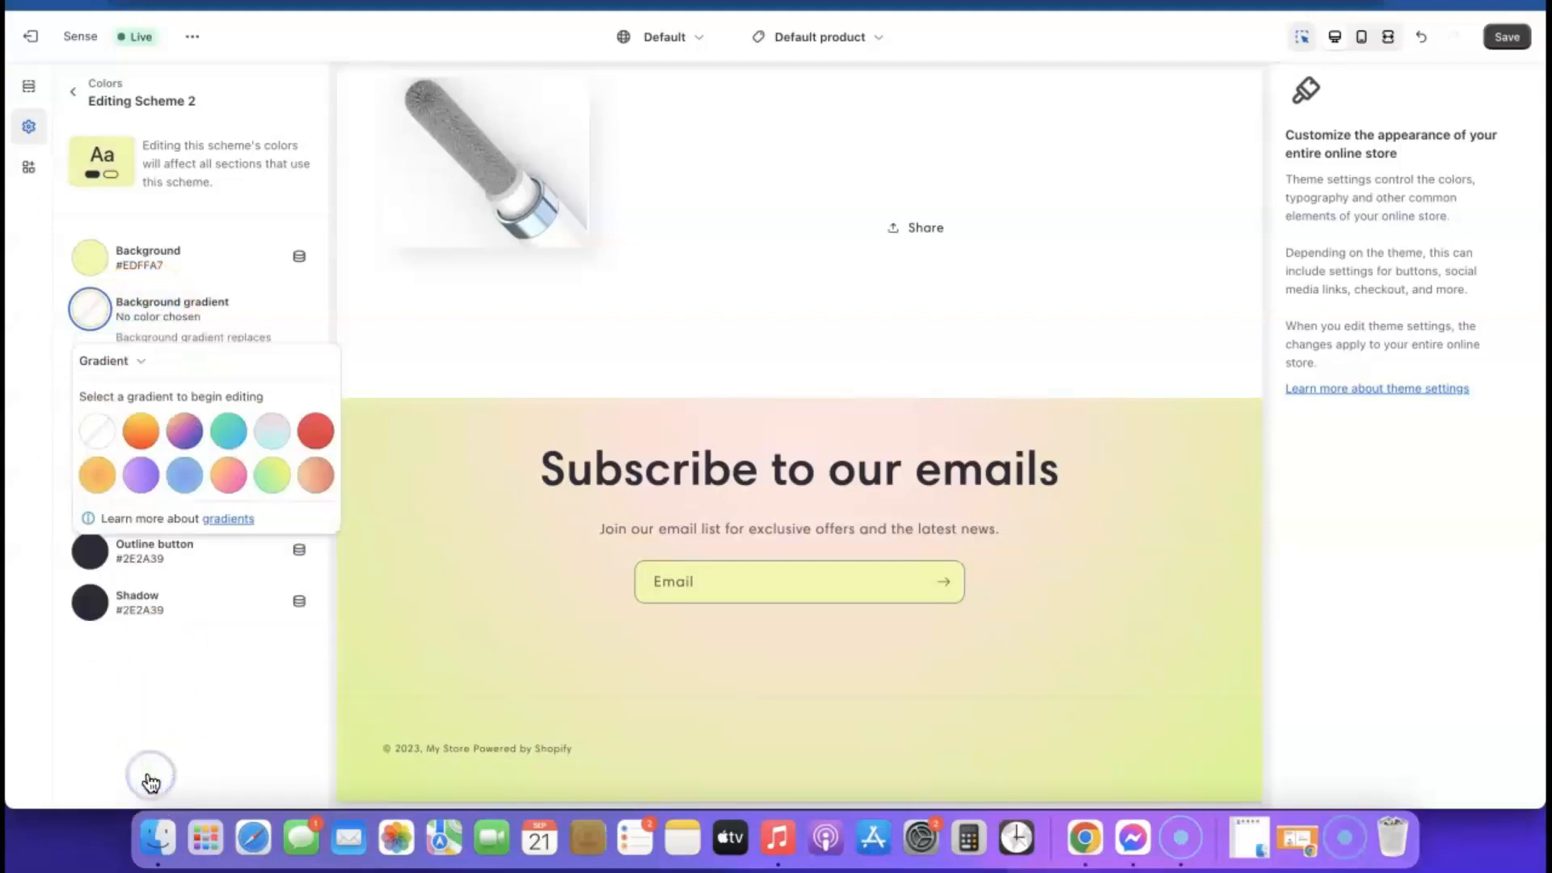
left_click(81, 682)
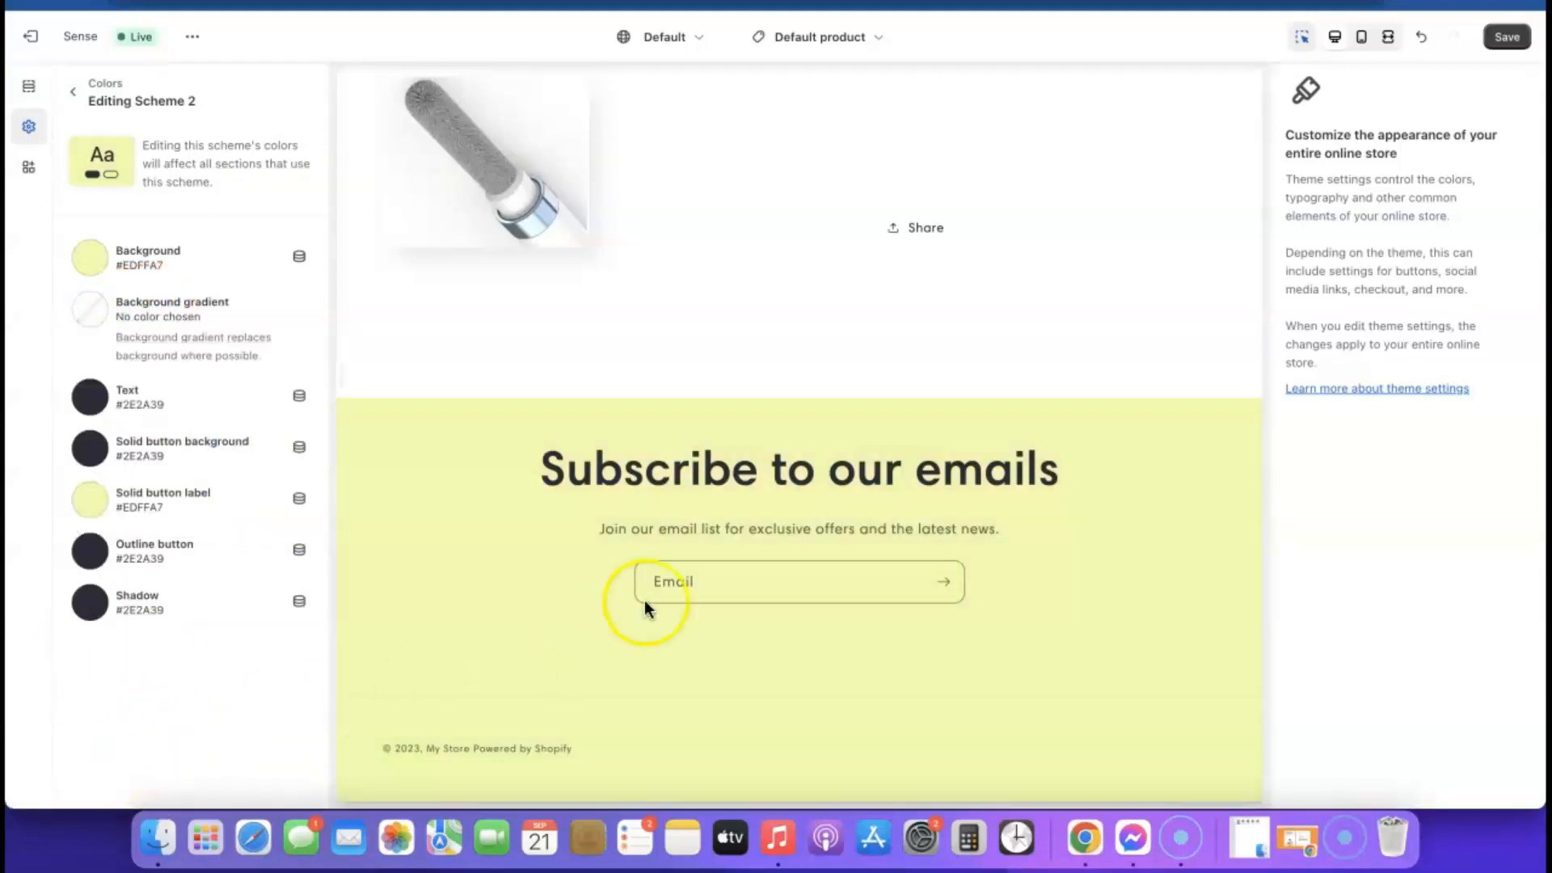
scroll(410, 521, "up", 1)
scroll(409, 516, "up", 10)
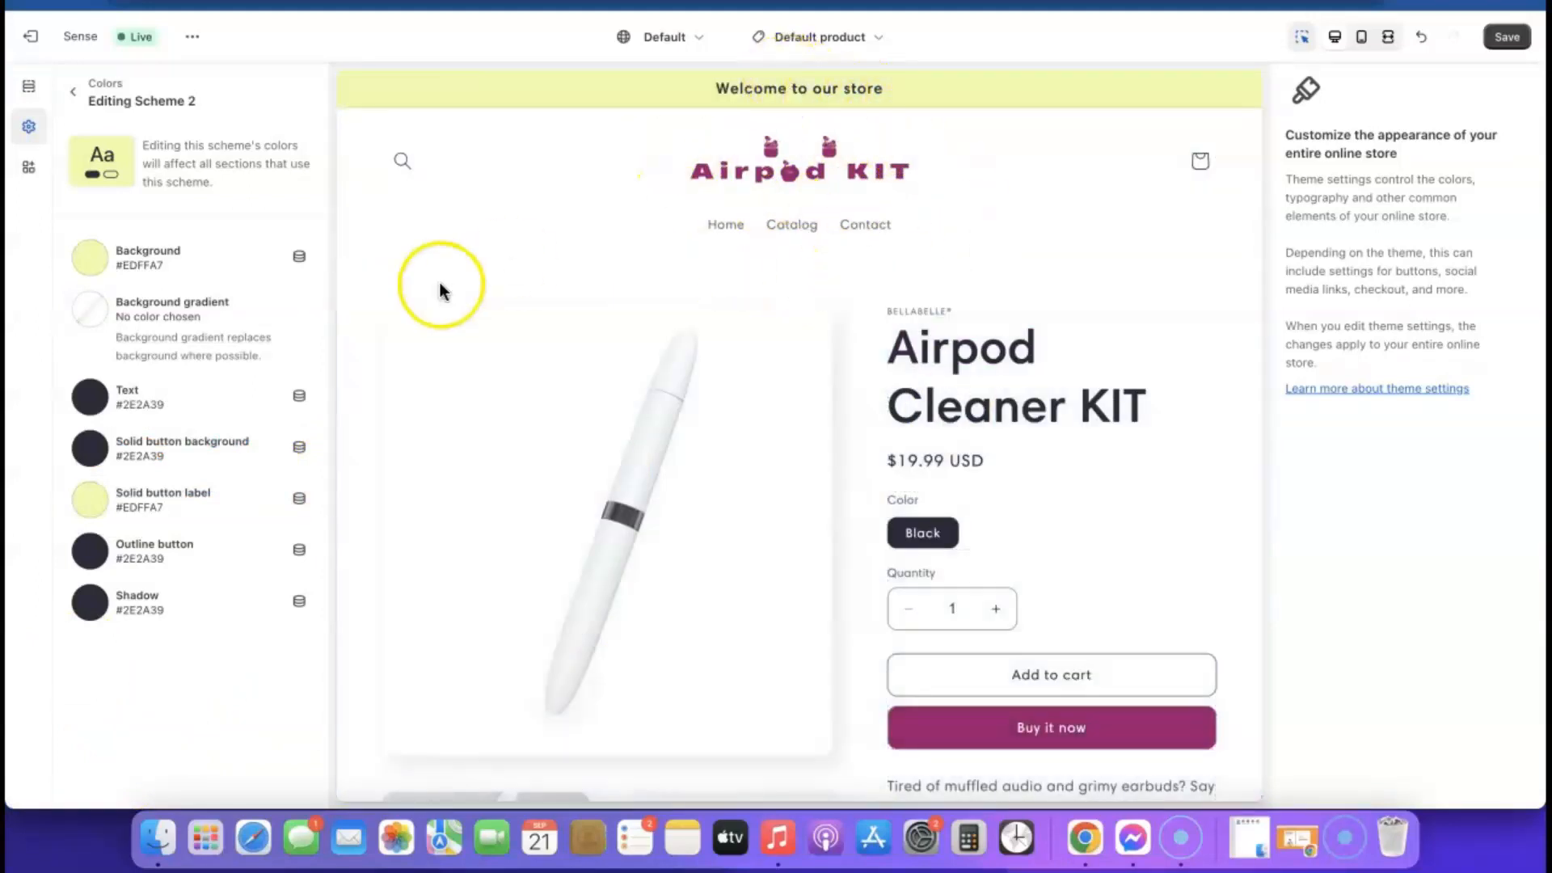
Set Scheme 2's background colour to light pink #E1C3D8 and copy its hex value.
left_click(93, 260)
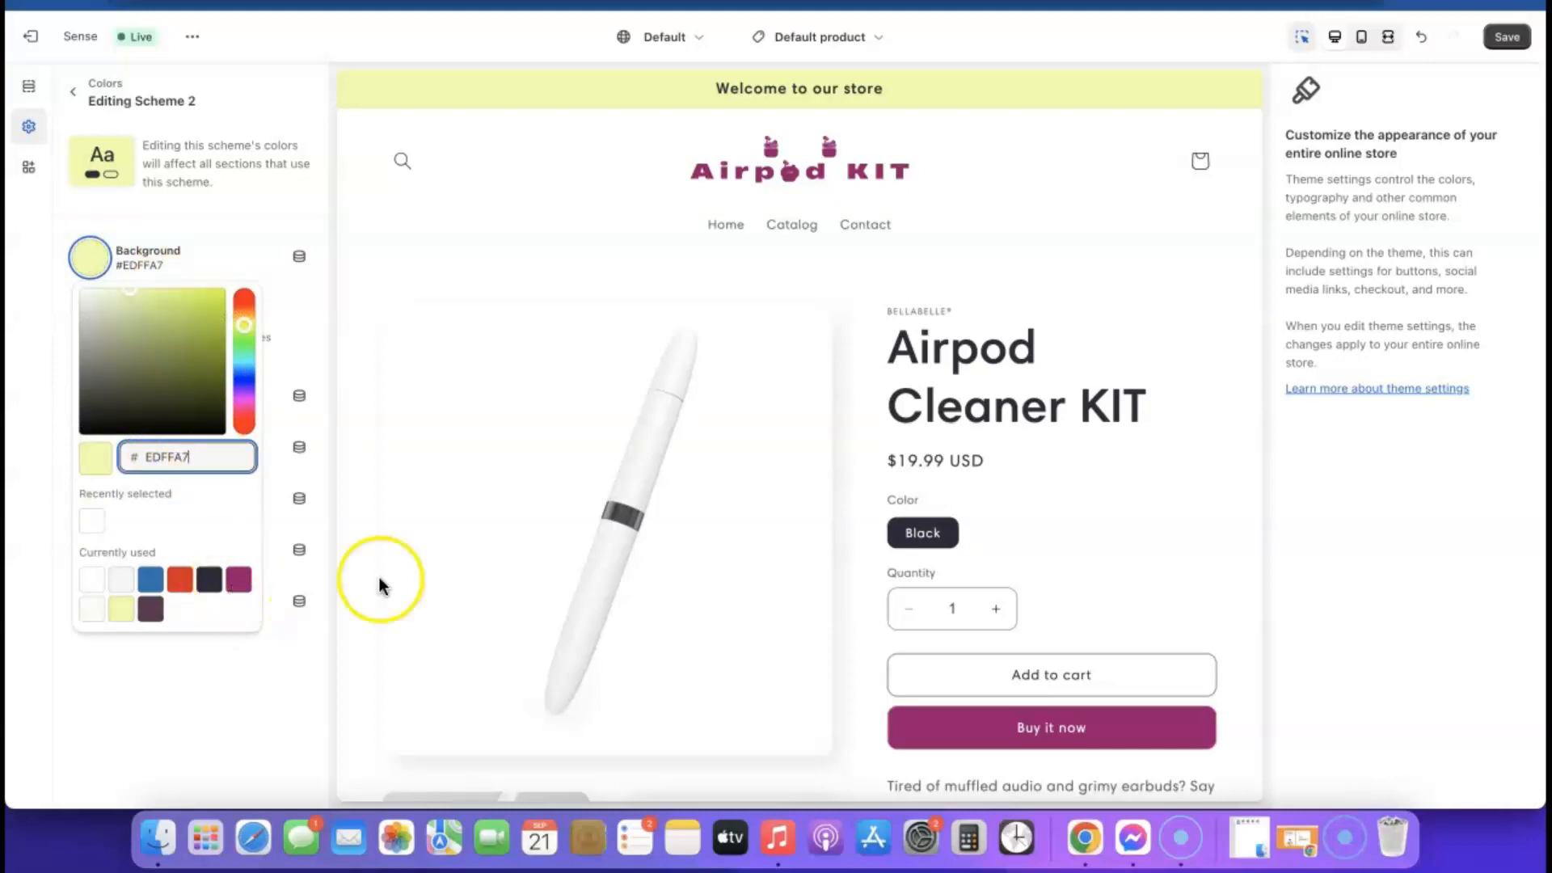
left_click(239, 580)
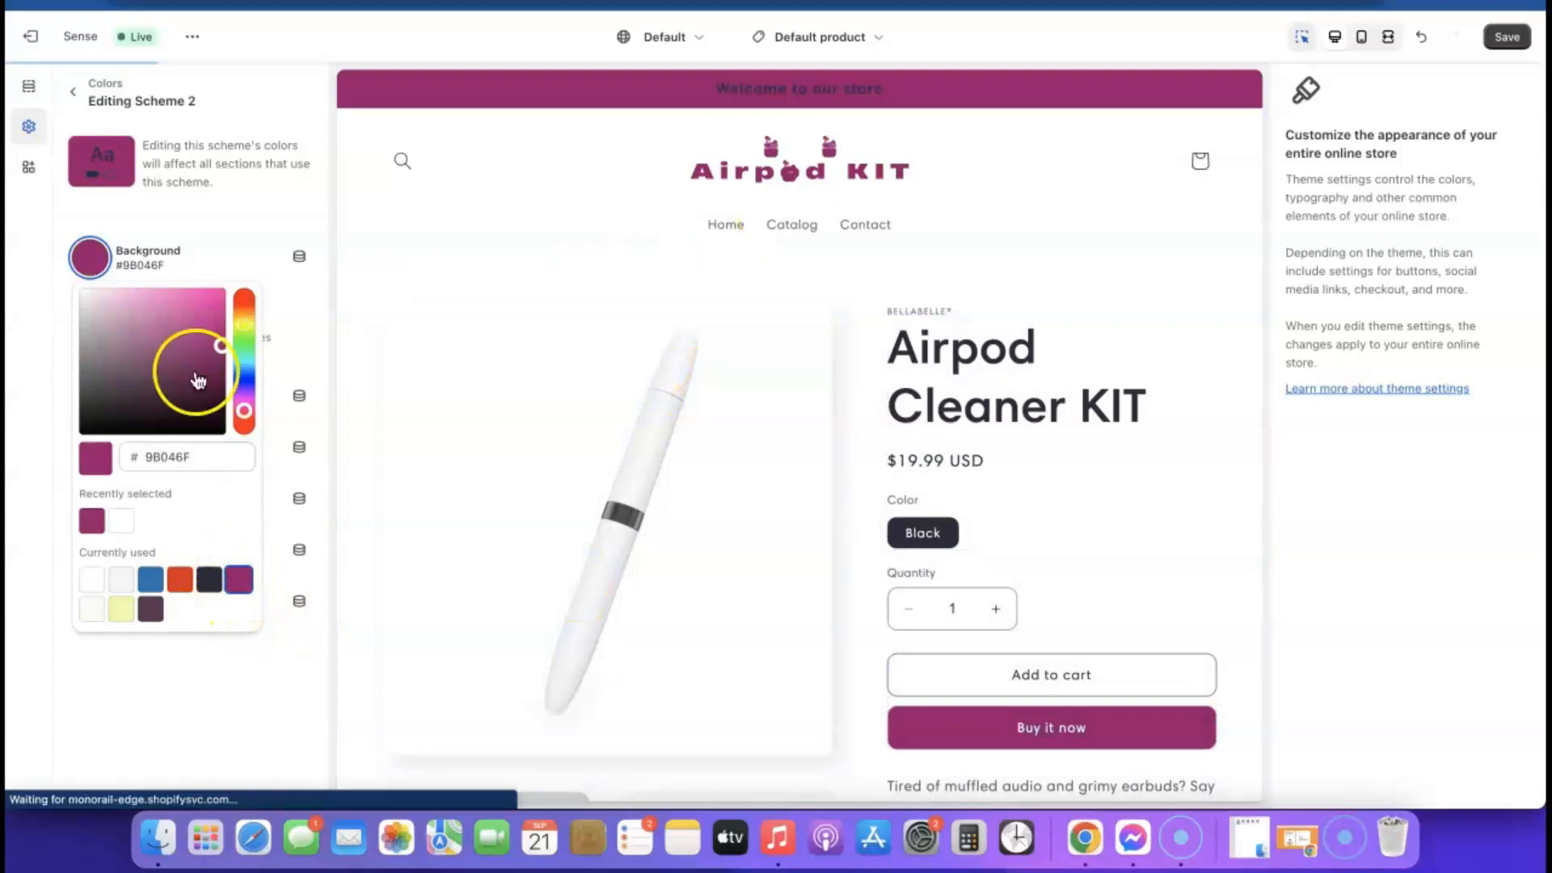
left_click_drag(217, 366, 97, 309)
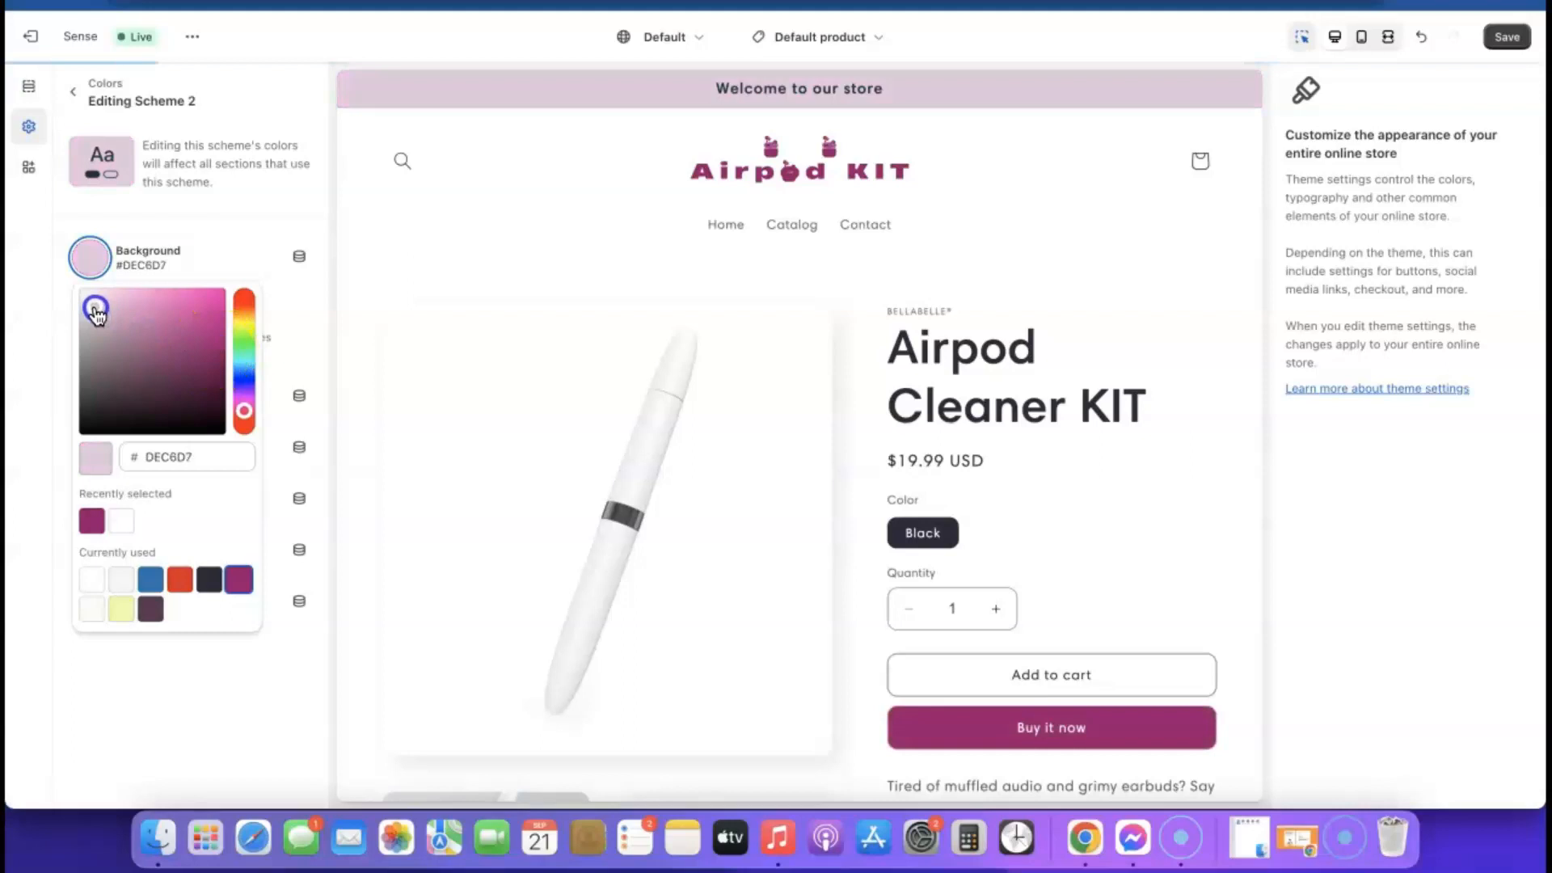
left_click_drag(97, 313, 97, 305)
left_click(217, 461)
double_click(217, 459)
right_click(216, 460)
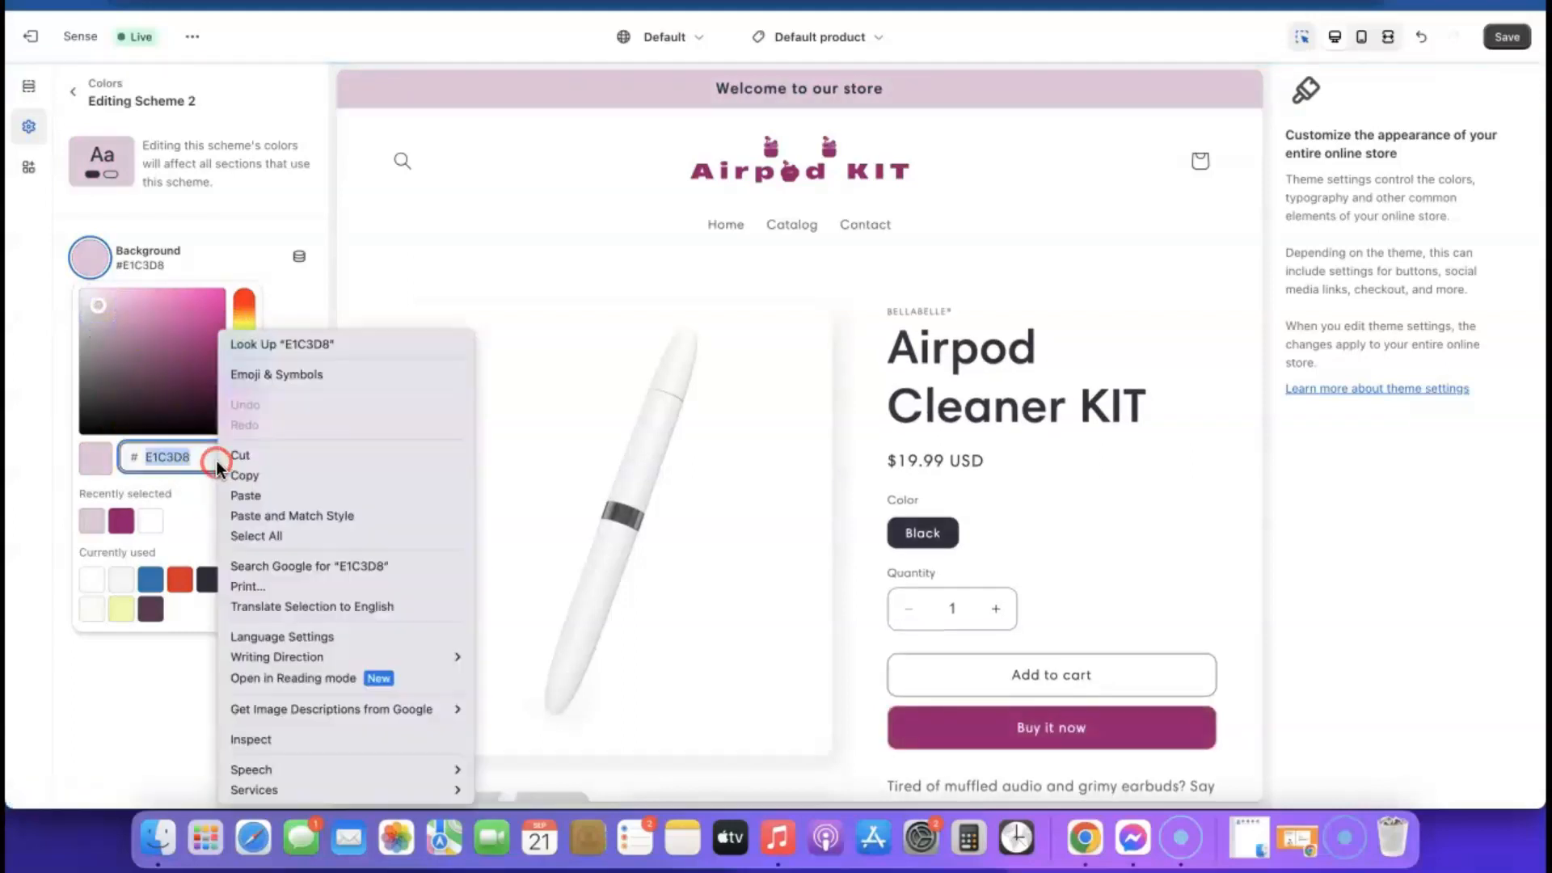
left_click(254, 475)
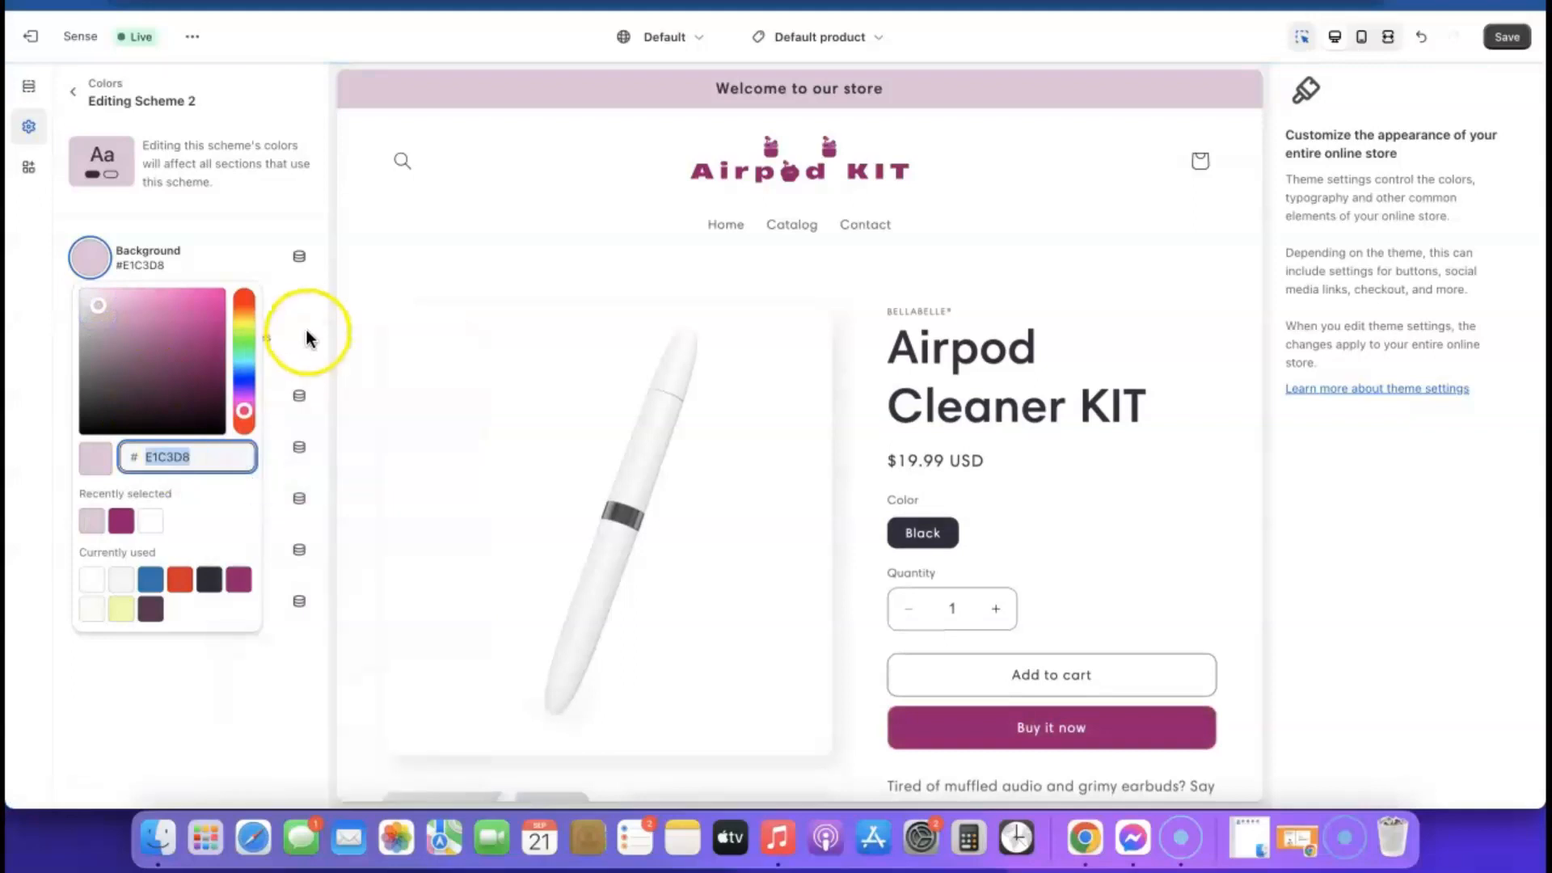
left_click(334, 260)
scroll(677, 530, "down", 1)
scroll(678, 531, "down", 15)
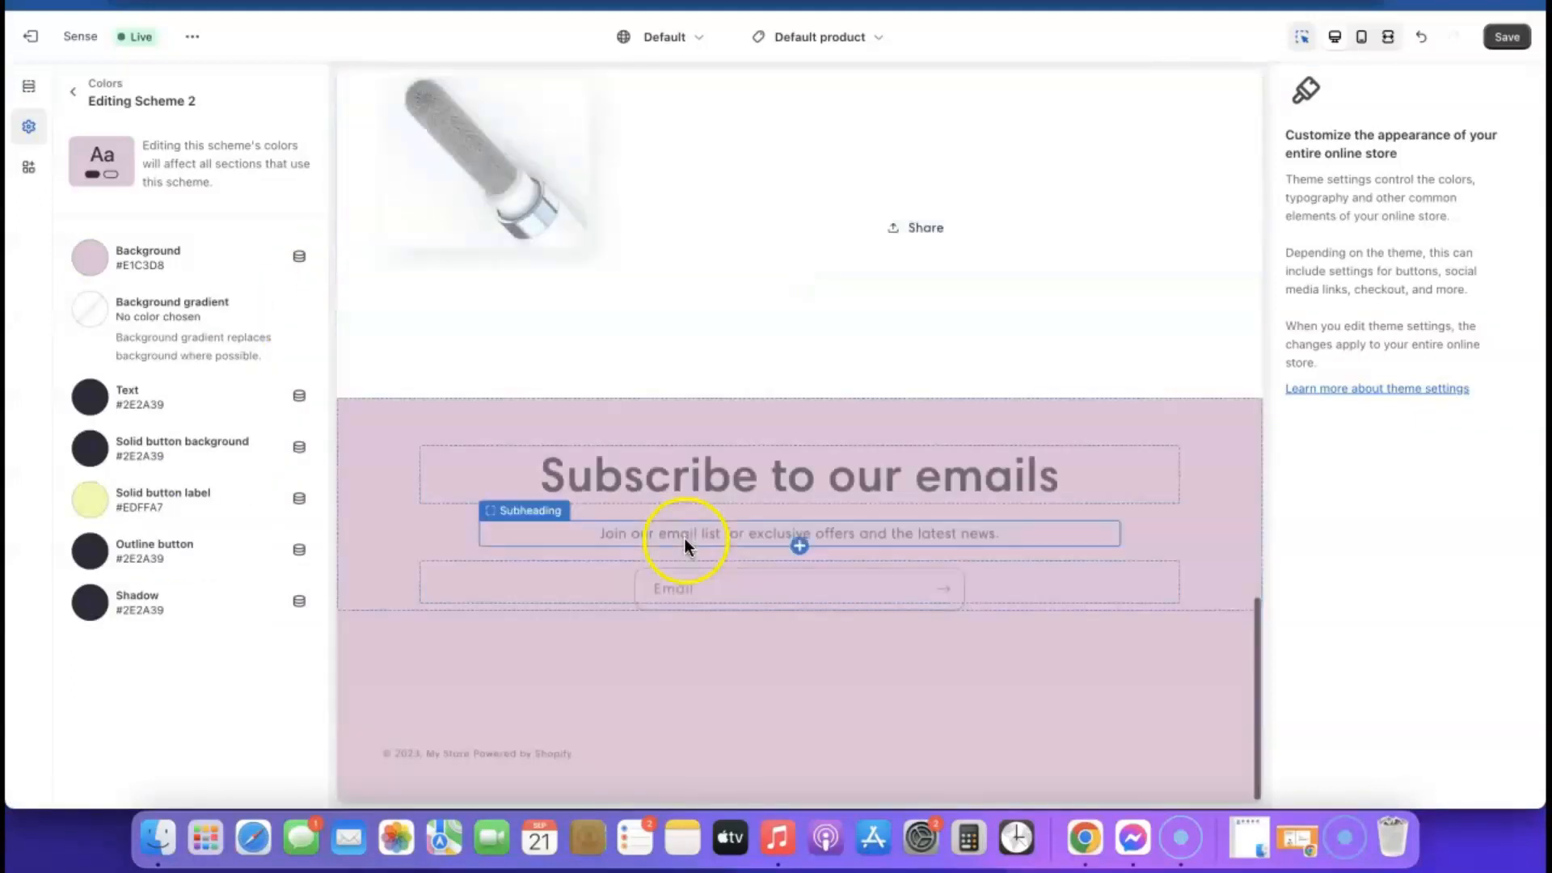
scroll(700, 621, "up", 15)
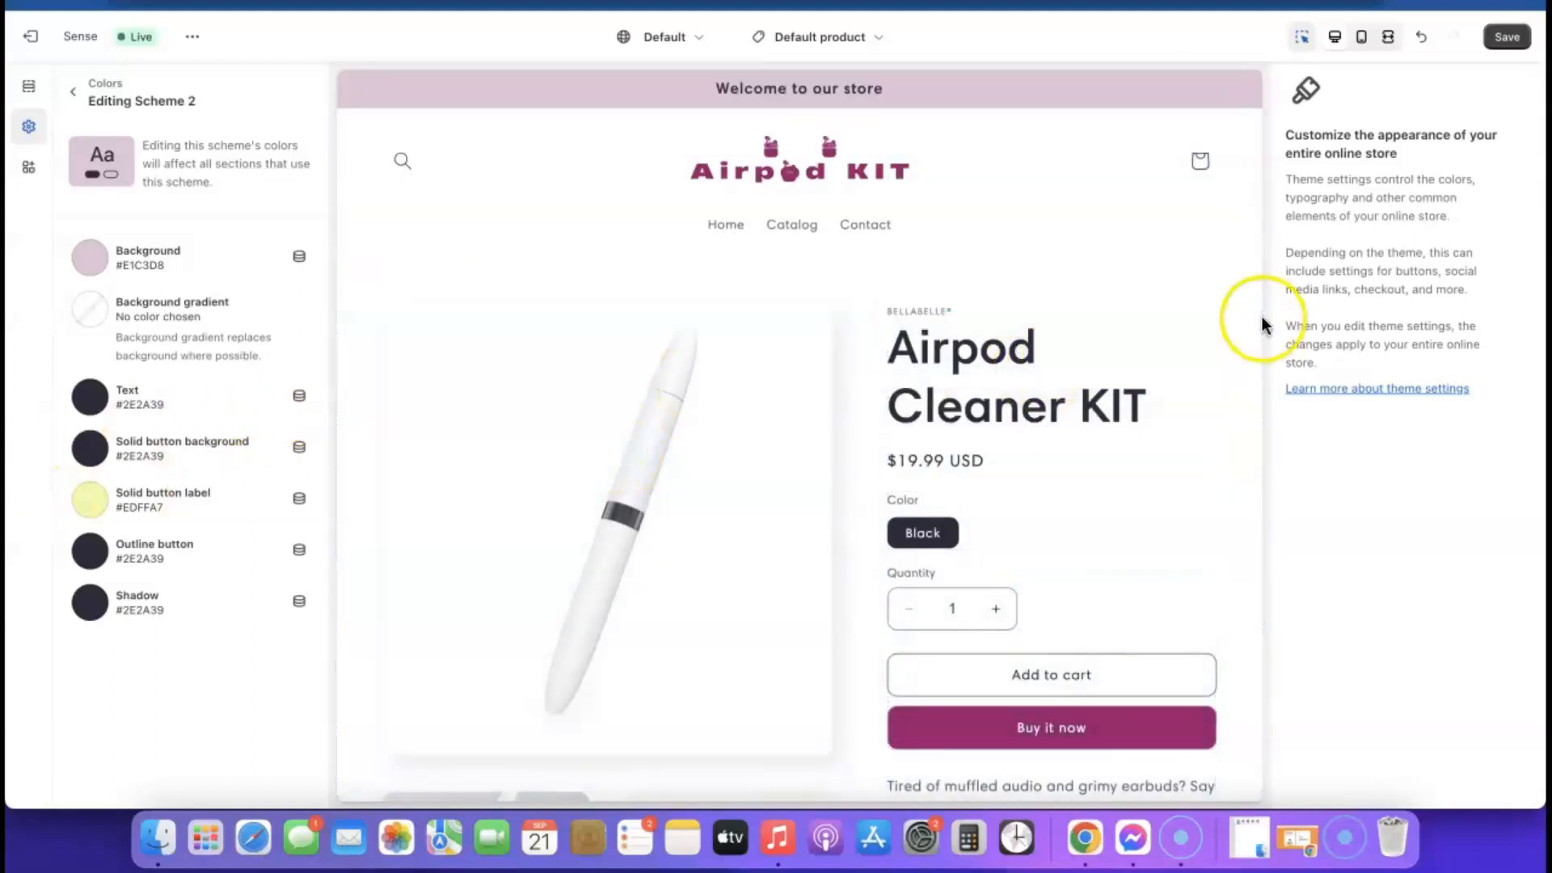
Save the theme with Scheme 2's new pink background.
left_click(1509, 37)
scroll(941, 367, "down", 15)
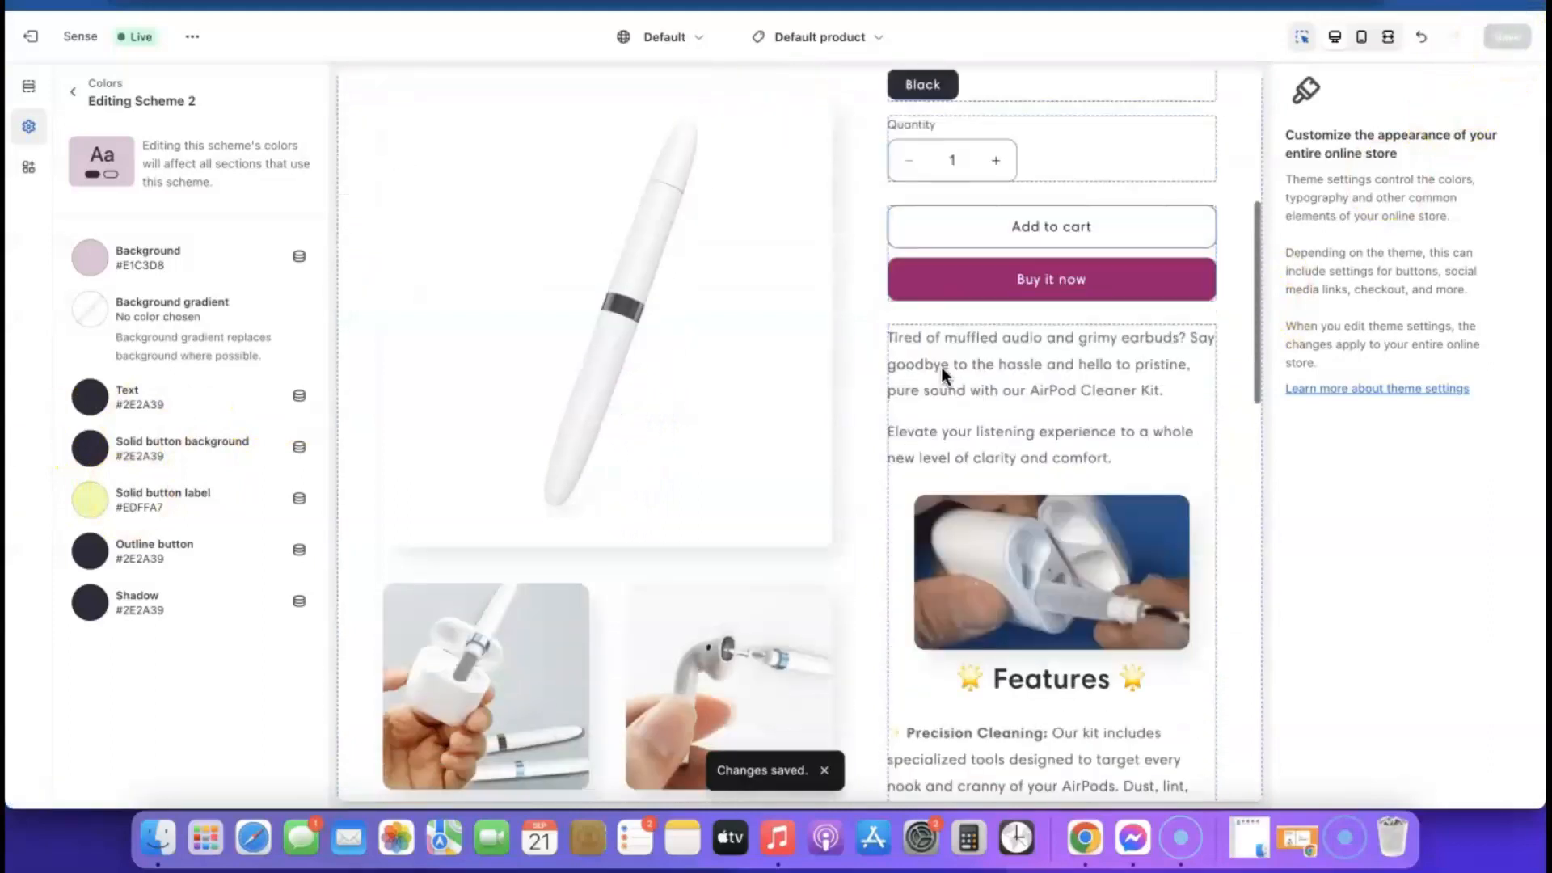
scroll(937, 372, "down", 10)
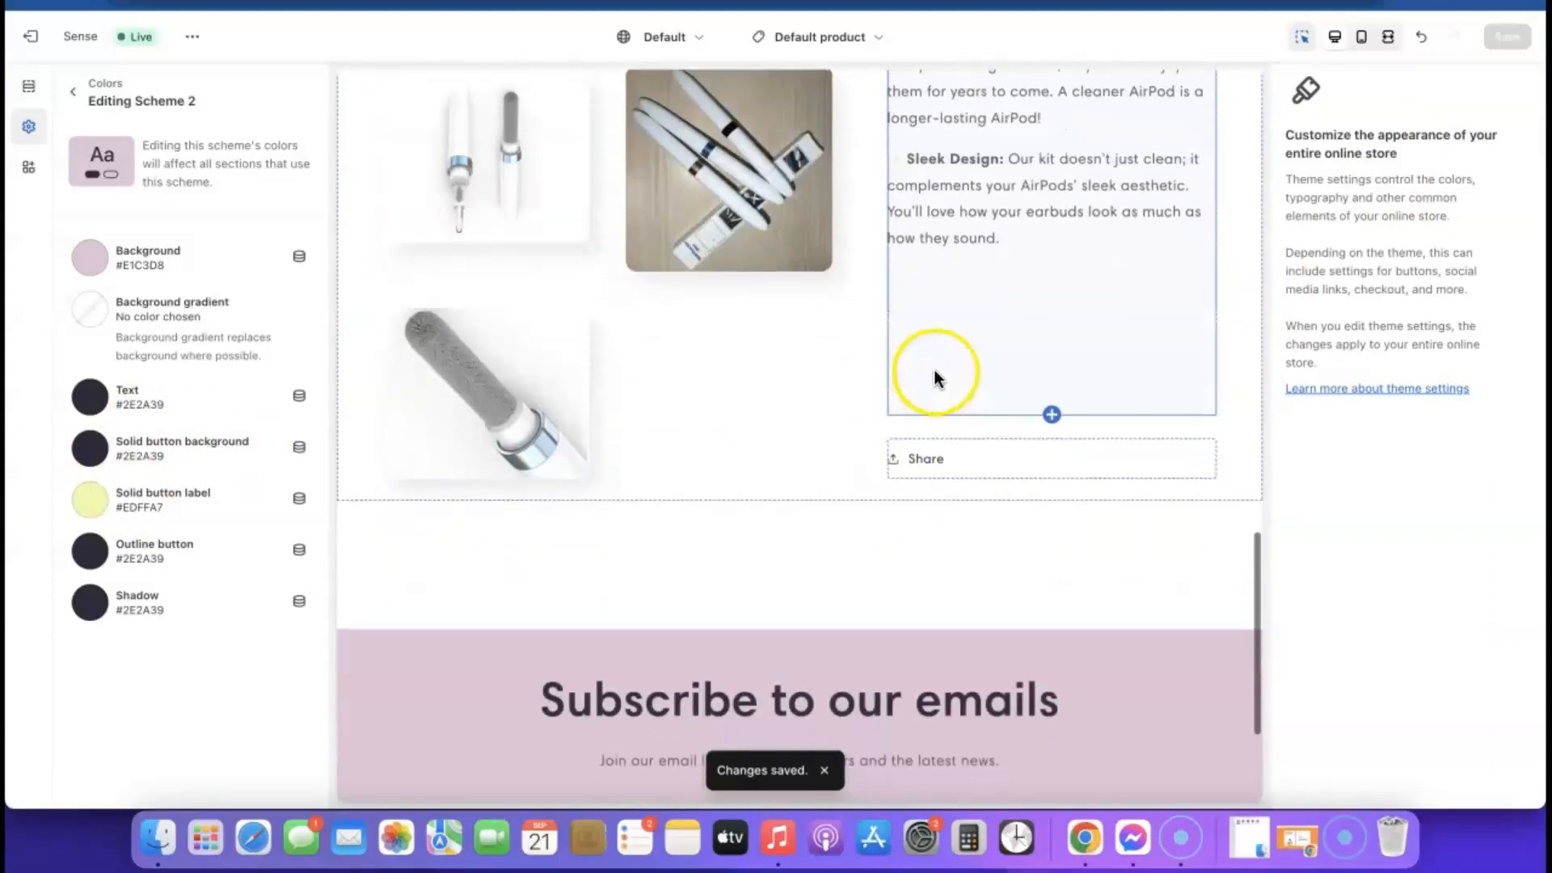
scroll(1054, 312, "up", 20)
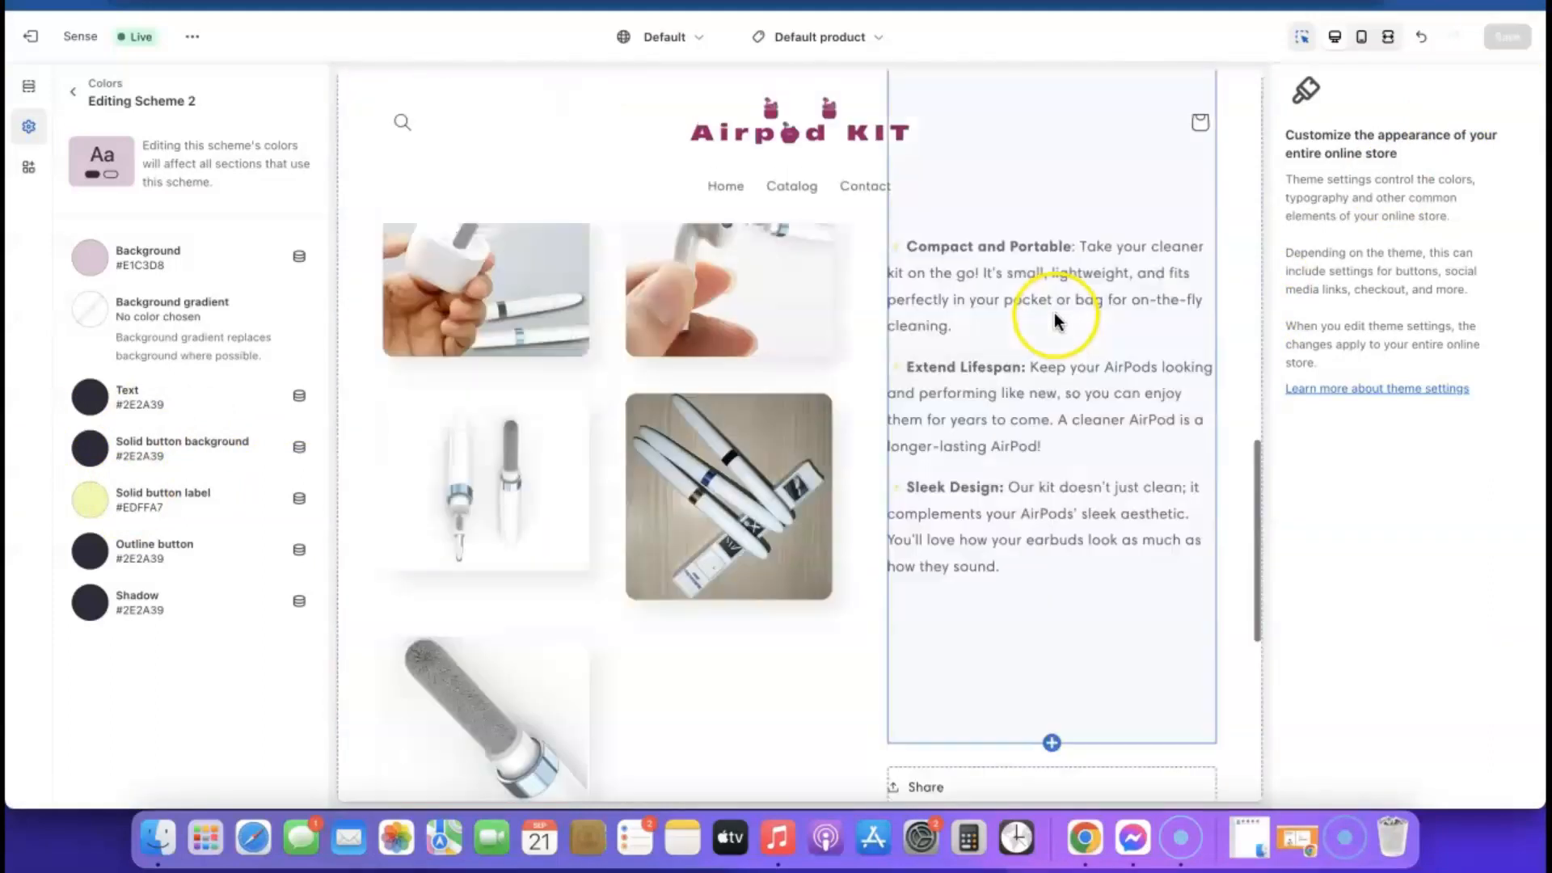
left_click(193, 36)
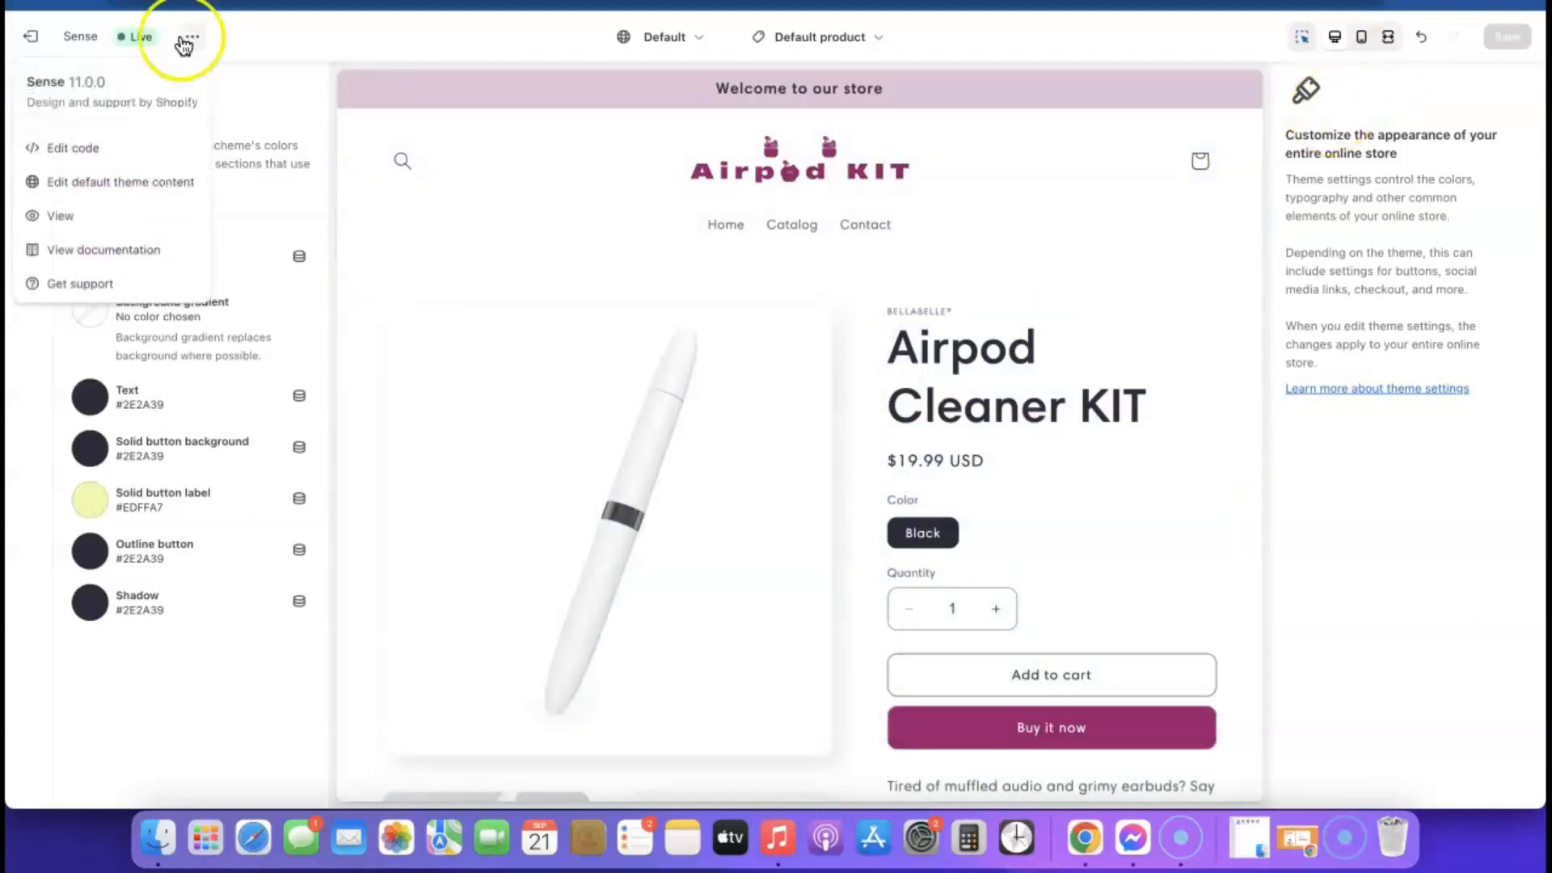
left_click(64, 217)
scroll(904, 259, "down", 10)
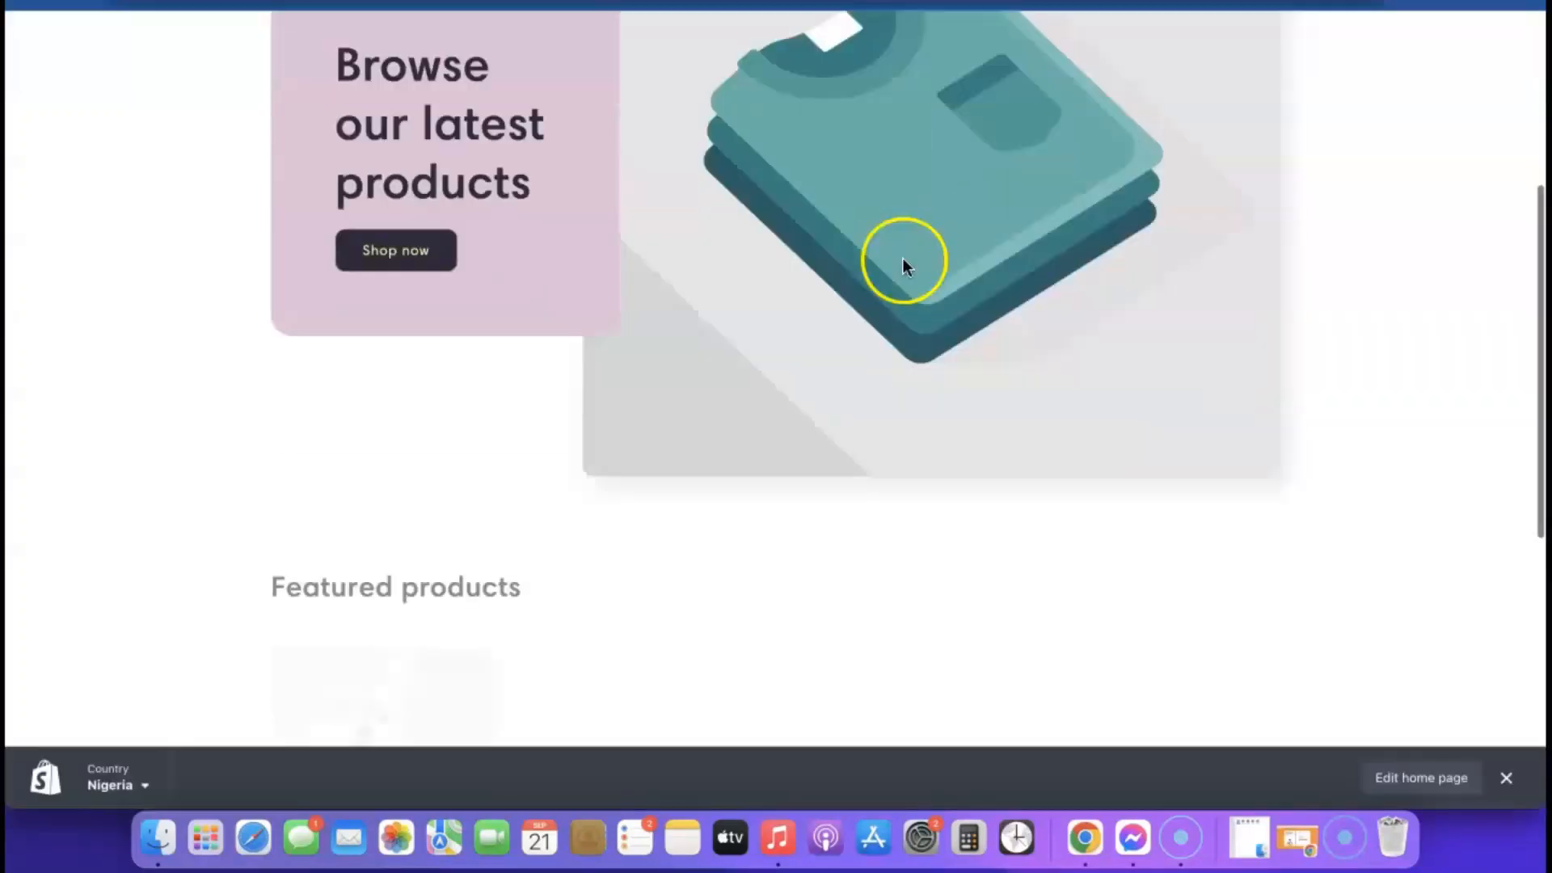
scroll(903, 259, "up", 4)
scroll(902, 259, "up", 5)
scroll(902, 258, "down", 10)
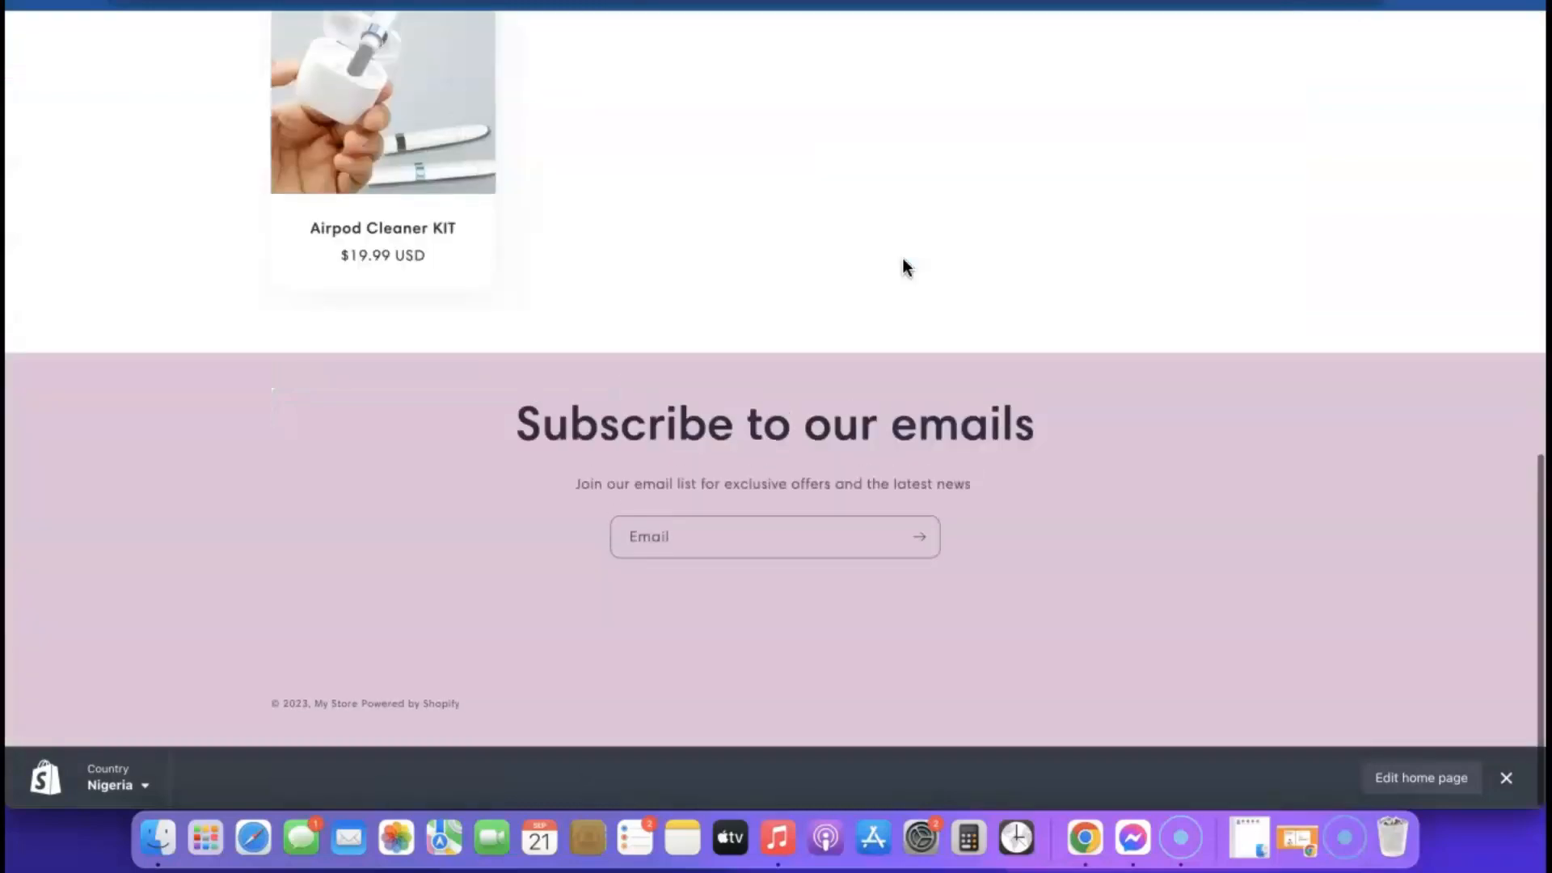
scroll(461, 173, "up", 1)
left_click(471, 168)
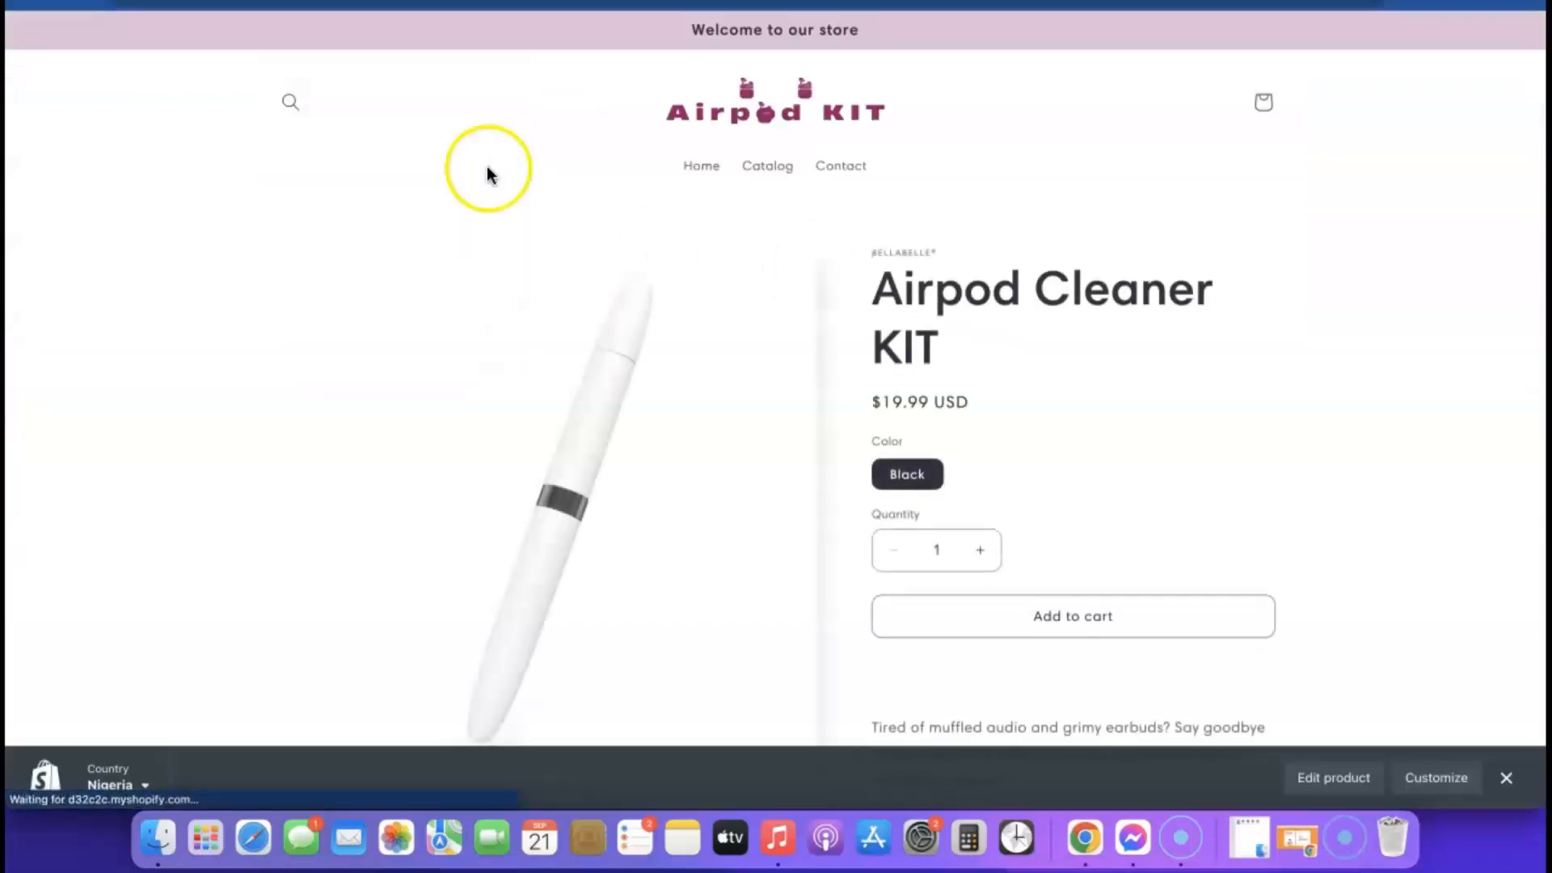
scroll(1014, 260, "down", 1)
scroll(1014, 261, "down", 3)
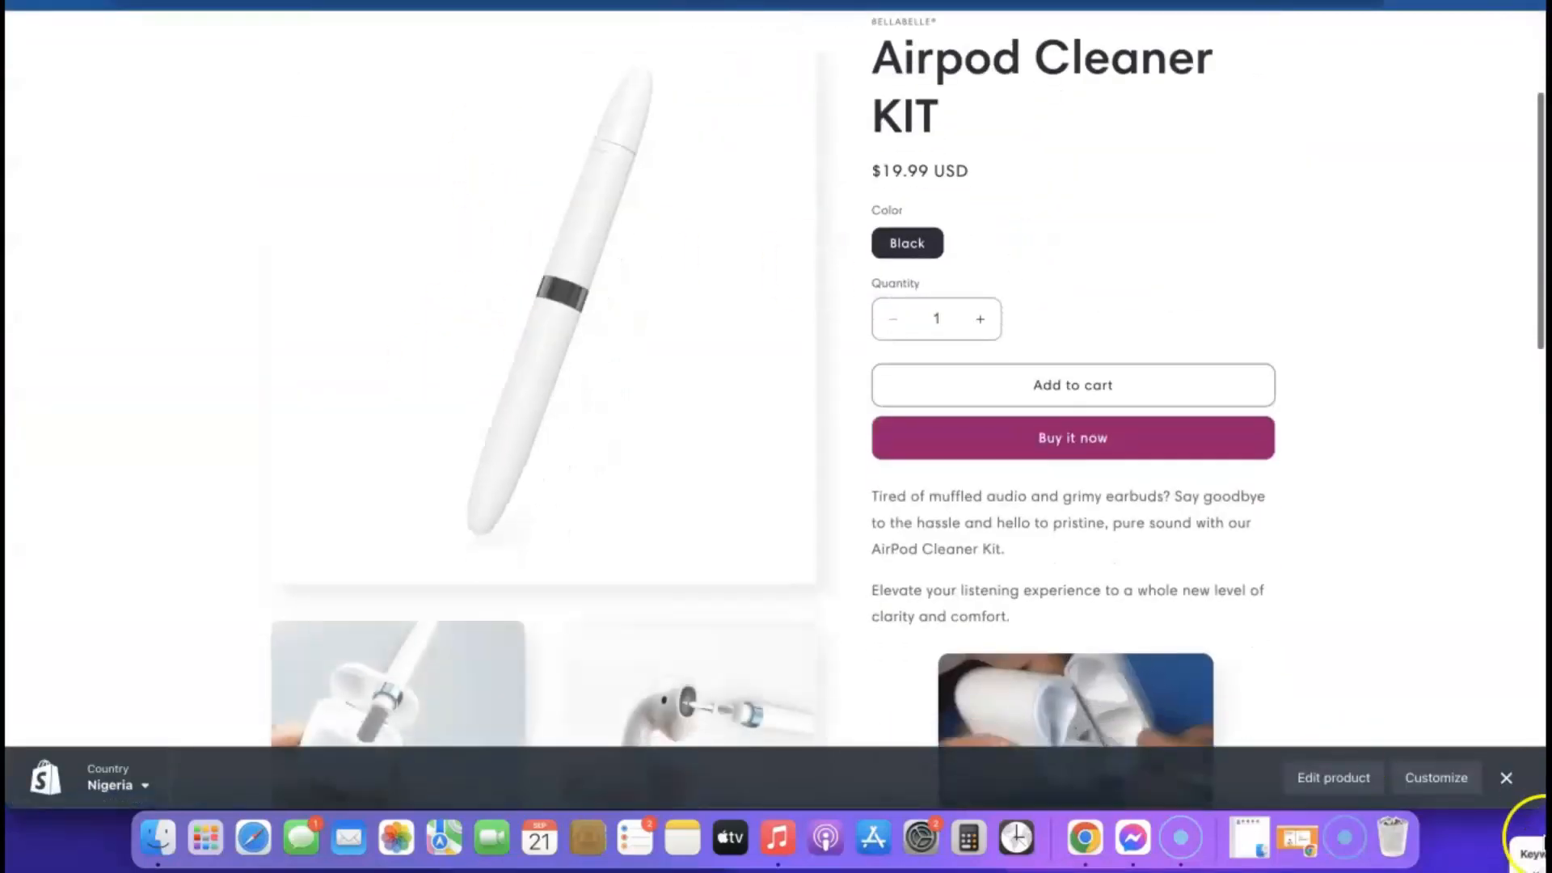
left_click(1506, 778)
scroll(942, 469, "down", 5)
scroll(944, 483, "down", 10)
scroll(944, 484, "up", 15)
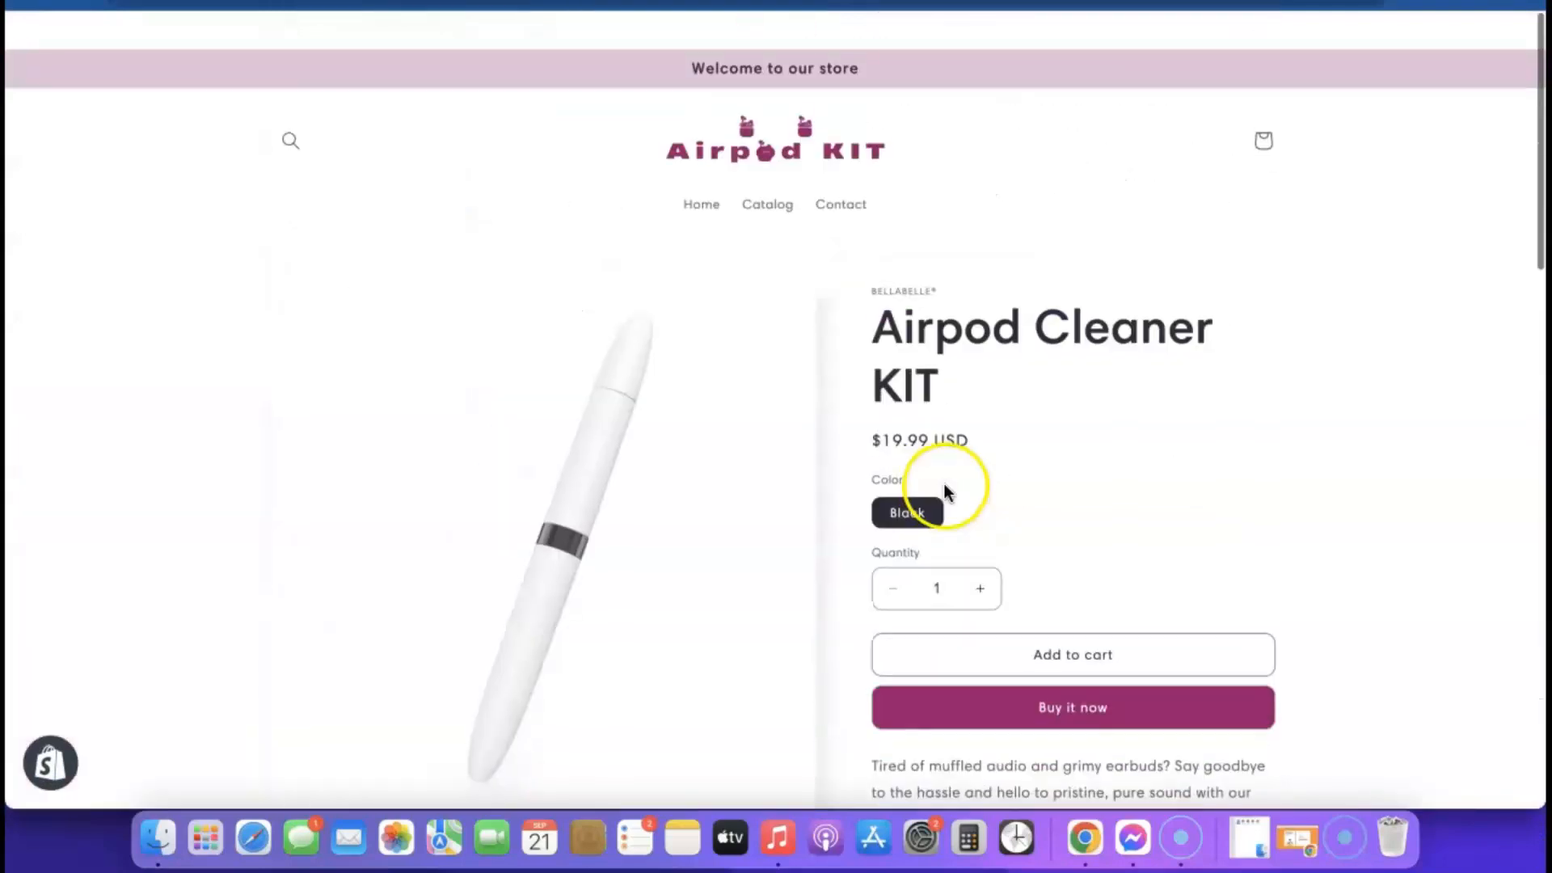
scroll(1027, 506, "down", 1)
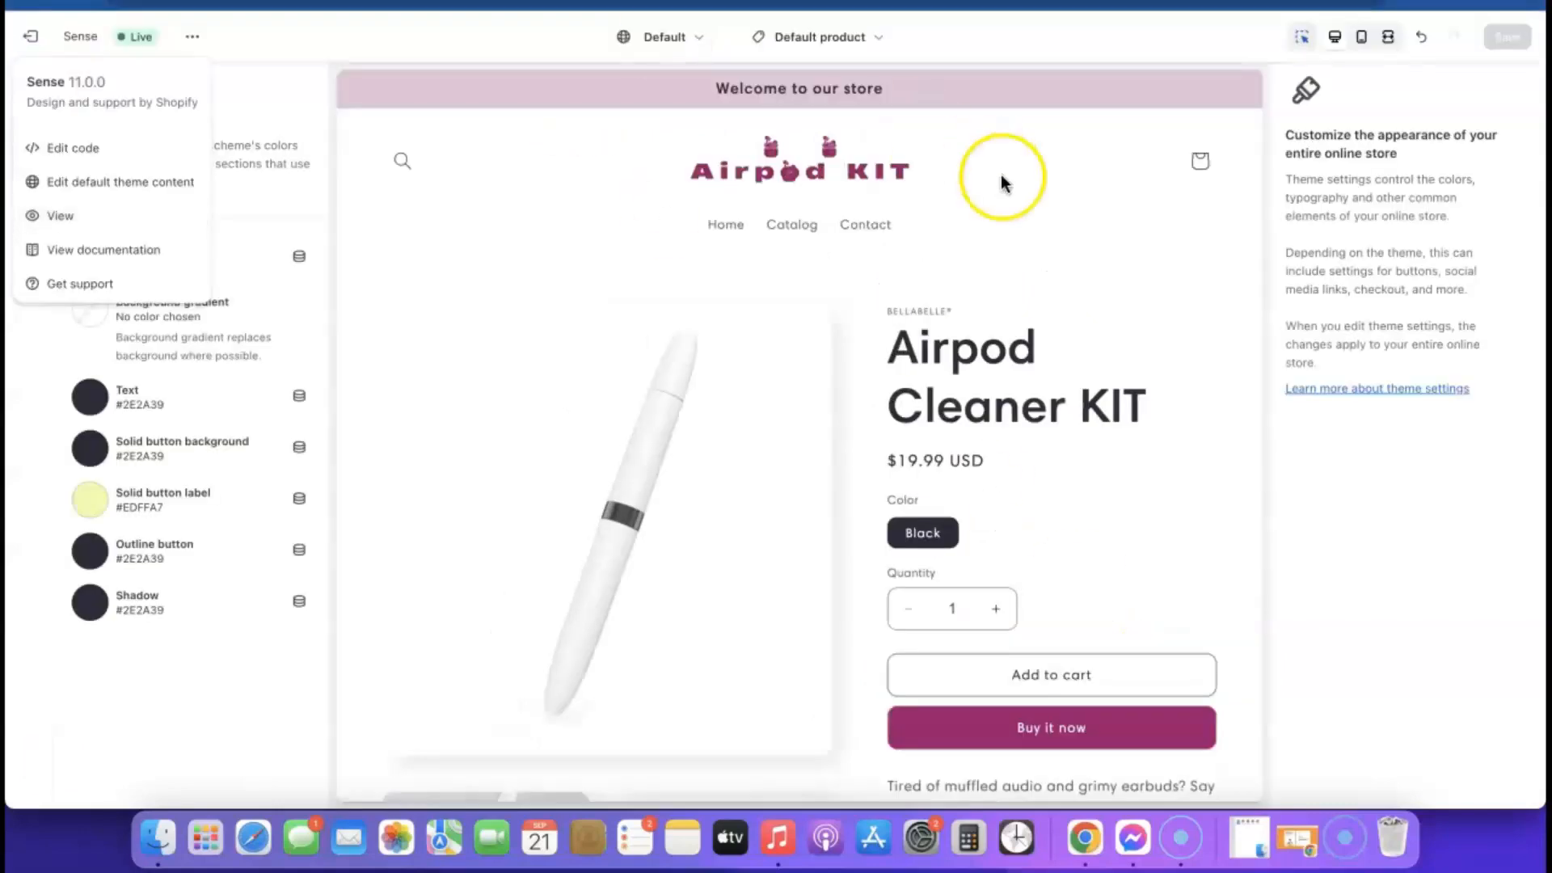
Turn off Show dynamic checkout buttons in the Buy buttons block and save.
scroll(1001, 381, "down", 2)
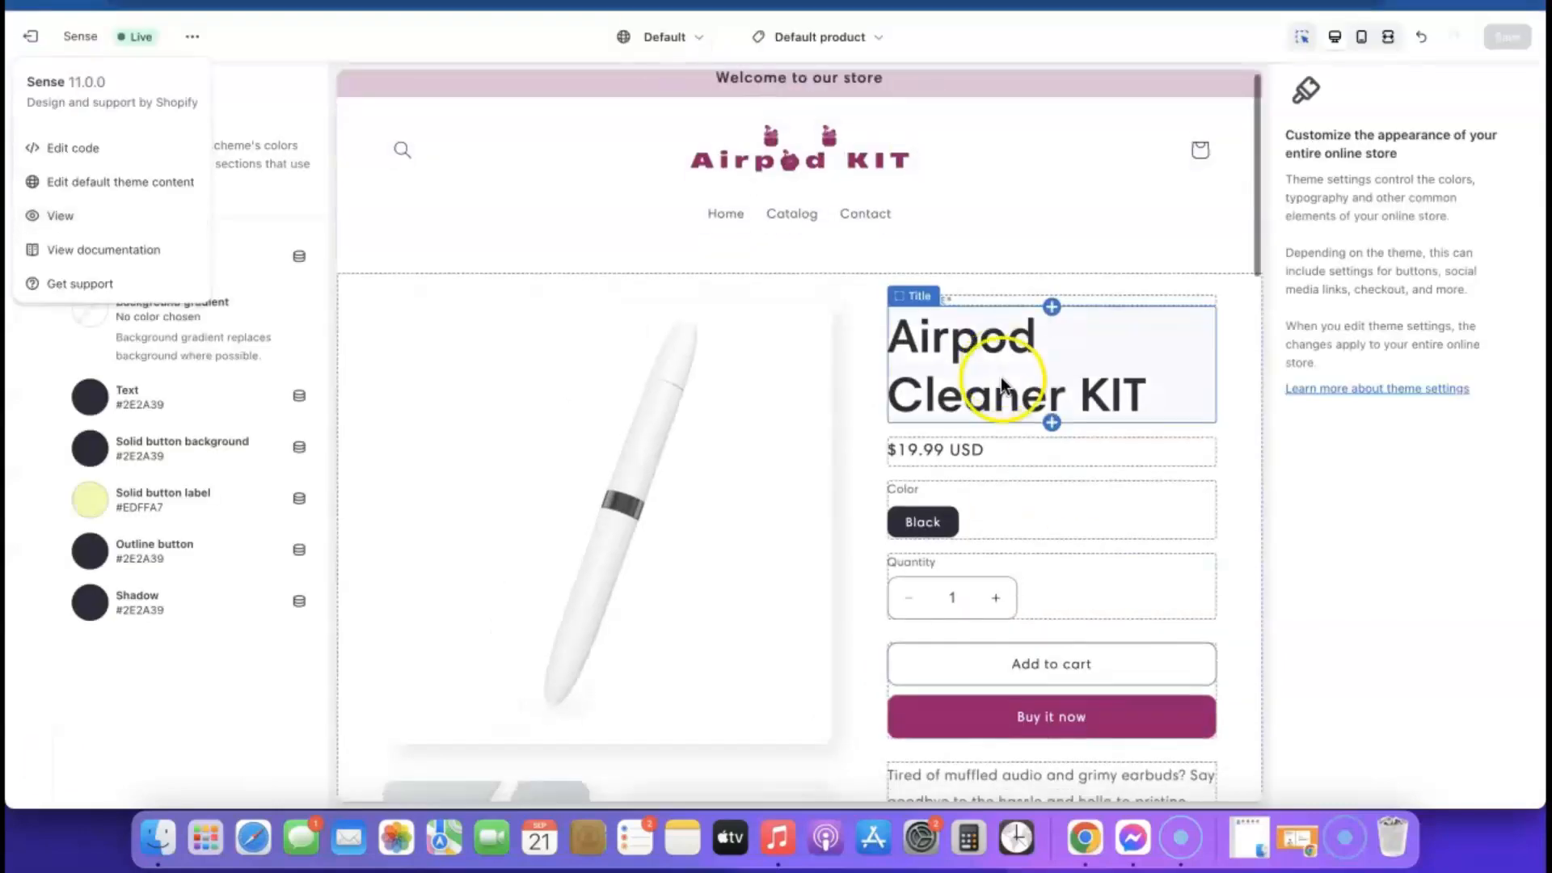
scroll(1001, 381, "down", 2)
left_click(1043, 523)
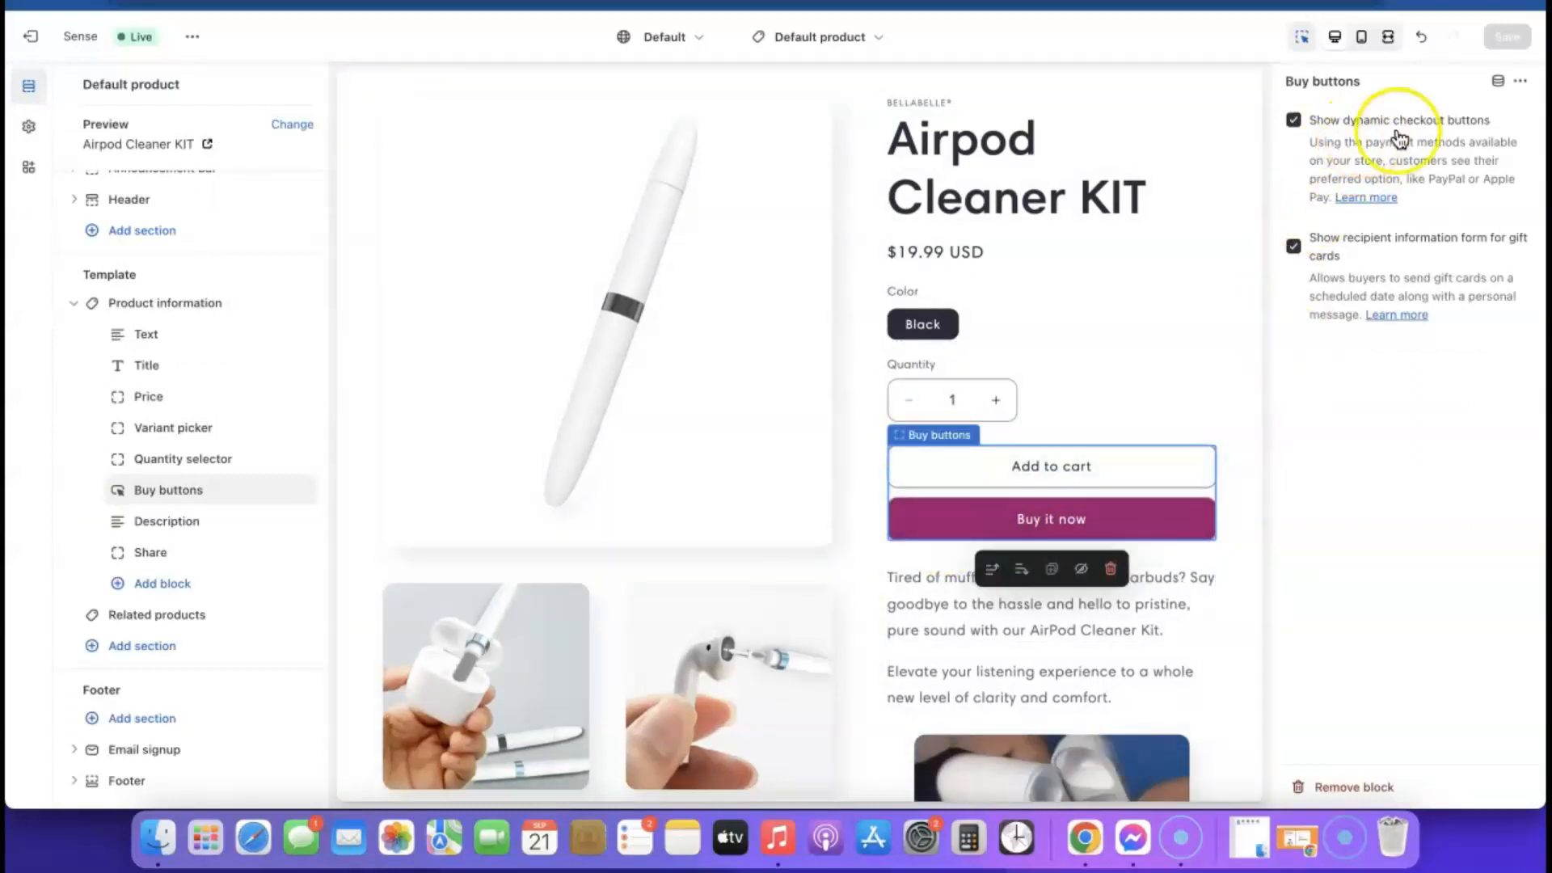
left_click(1292, 121)
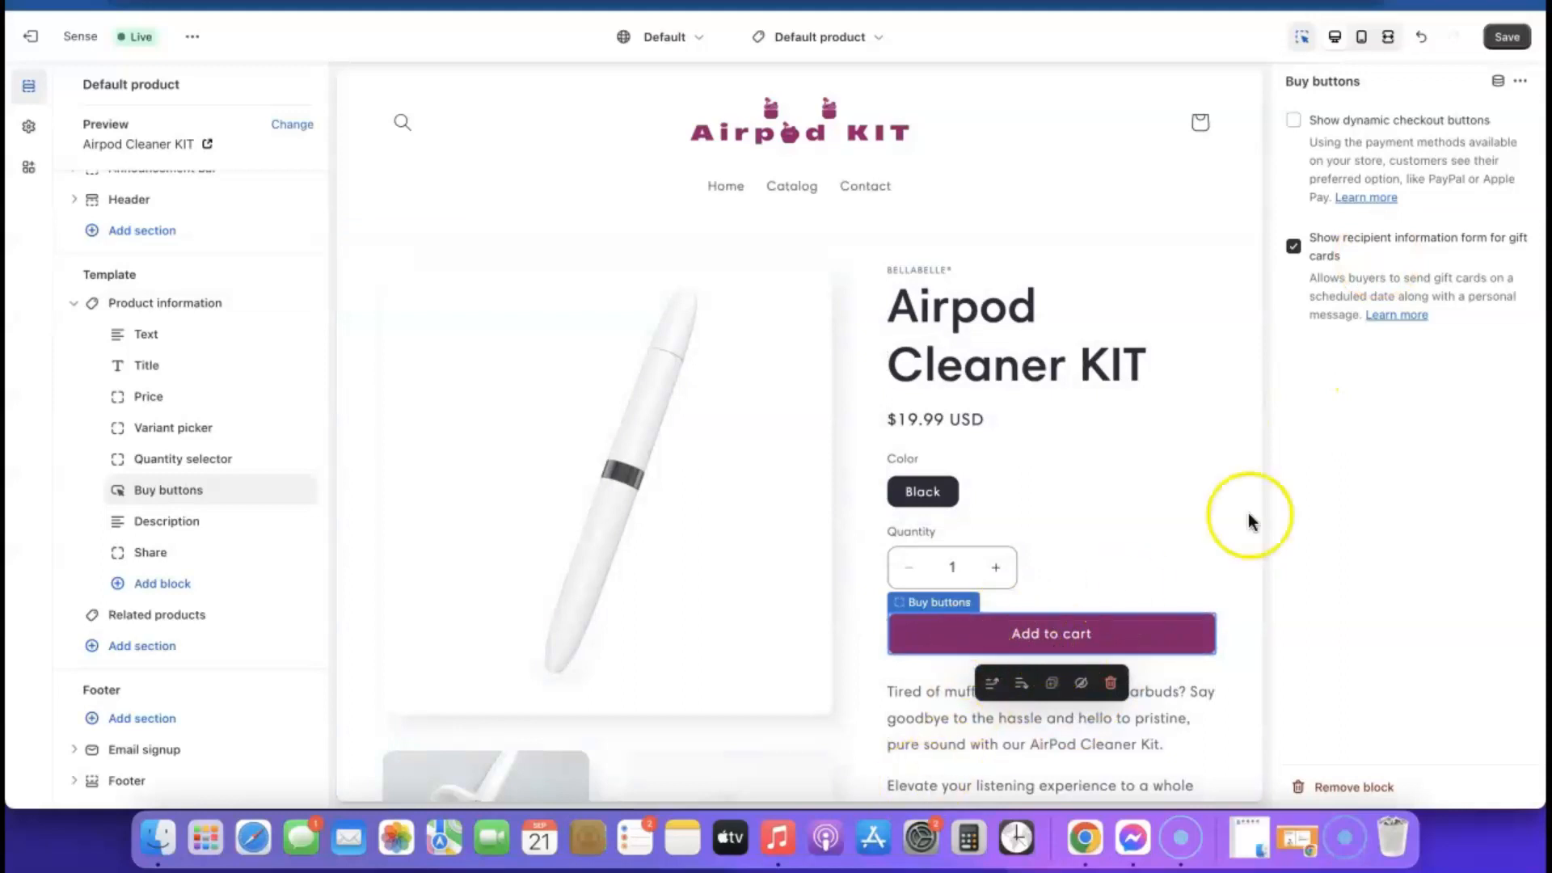
left_click(1509, 39)
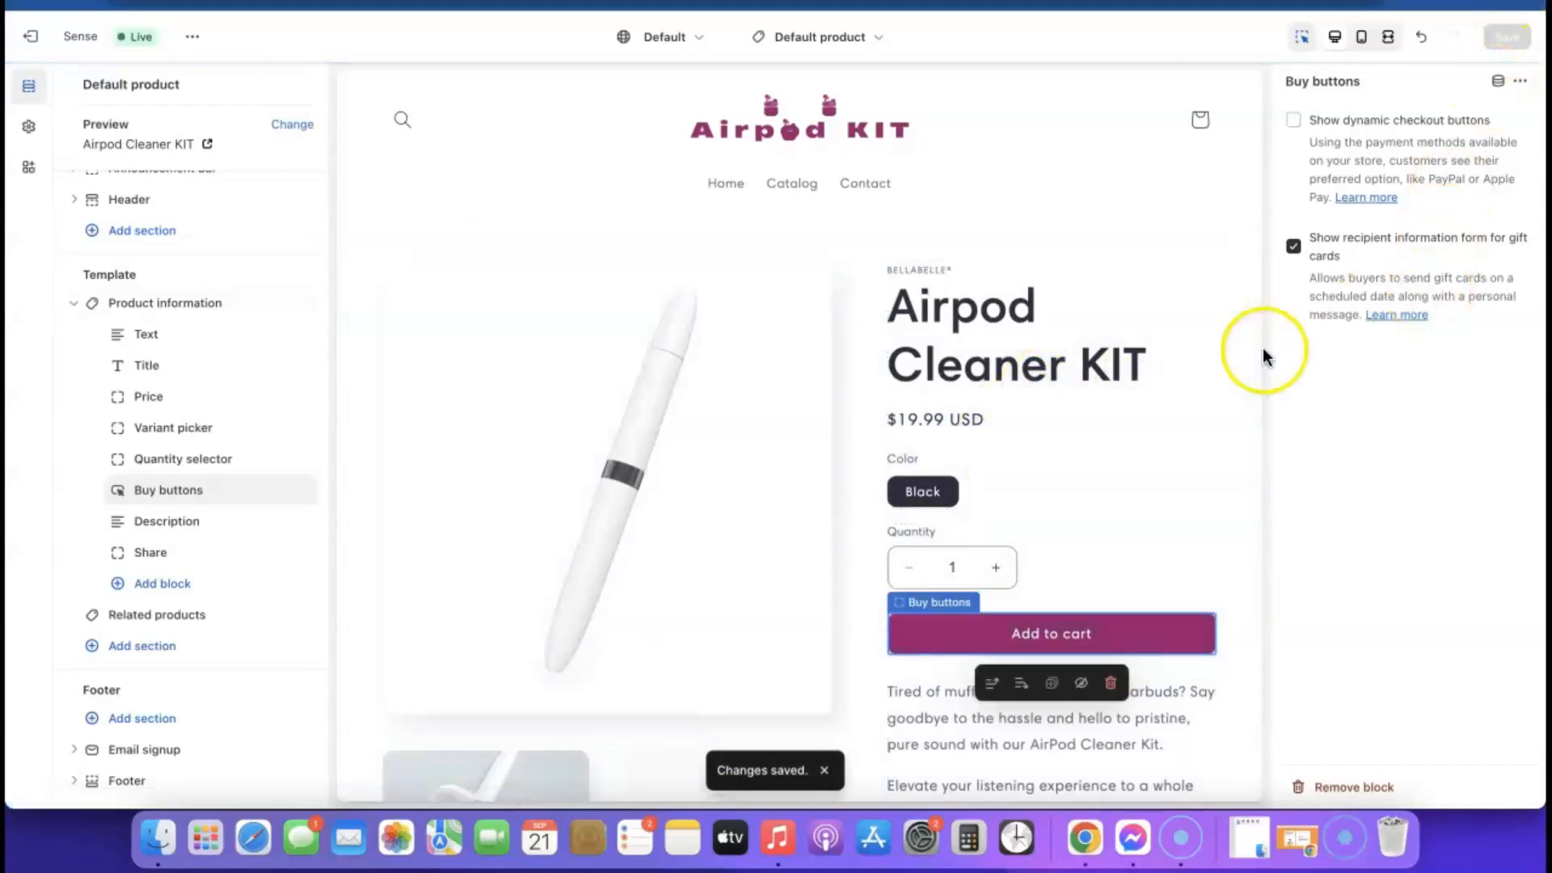
scroll(669, 358, "down", 10)
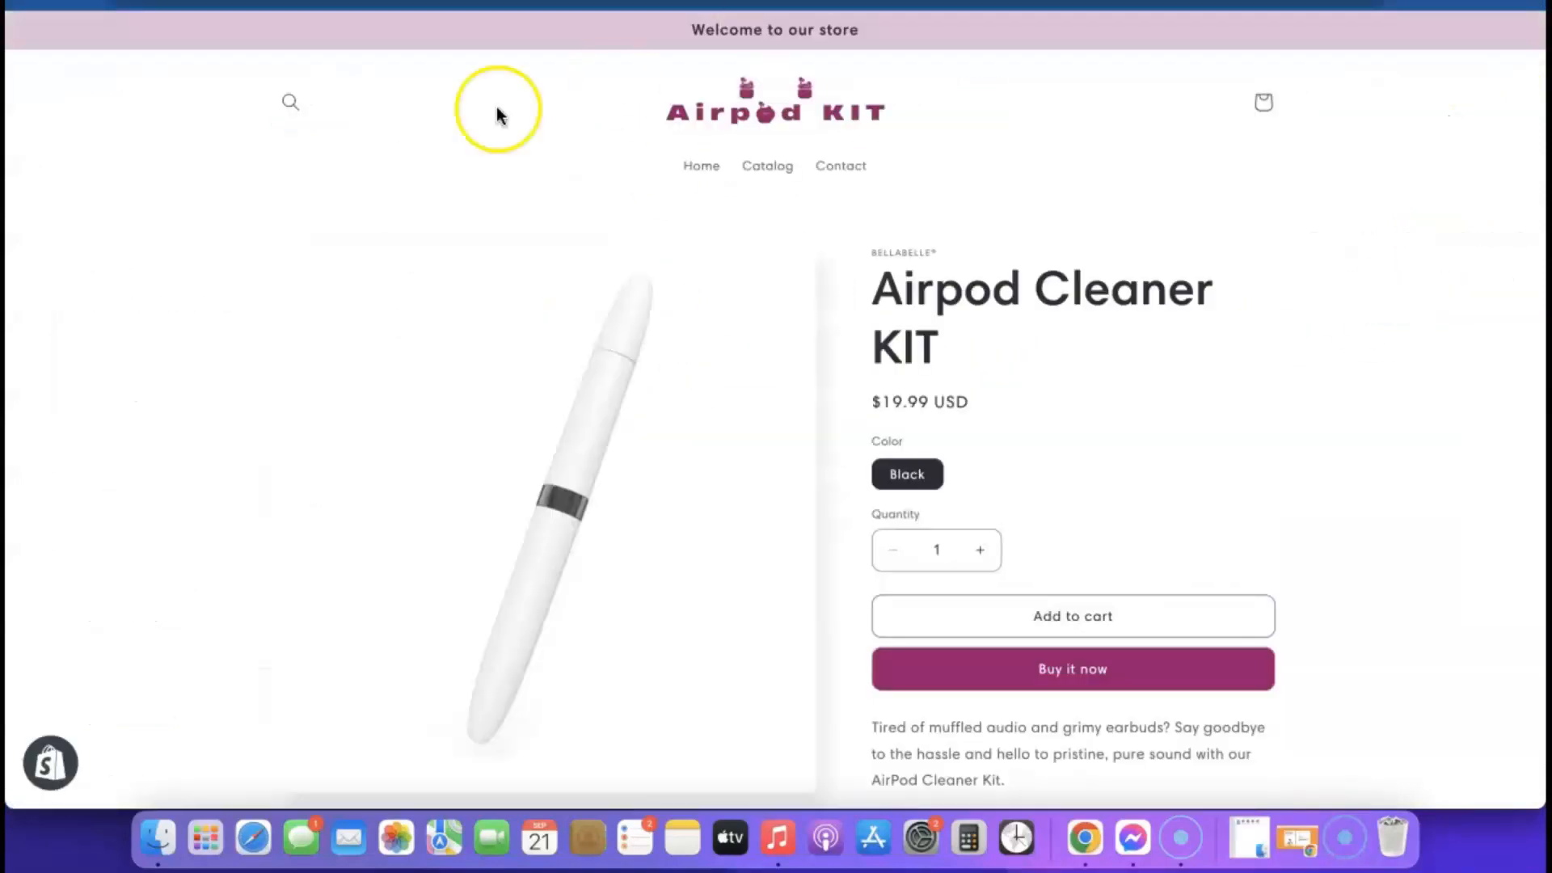
Scroll through the Airpod KIT product page to check that only Add to cart remains.
scroll(1008, 163, "down", 3)
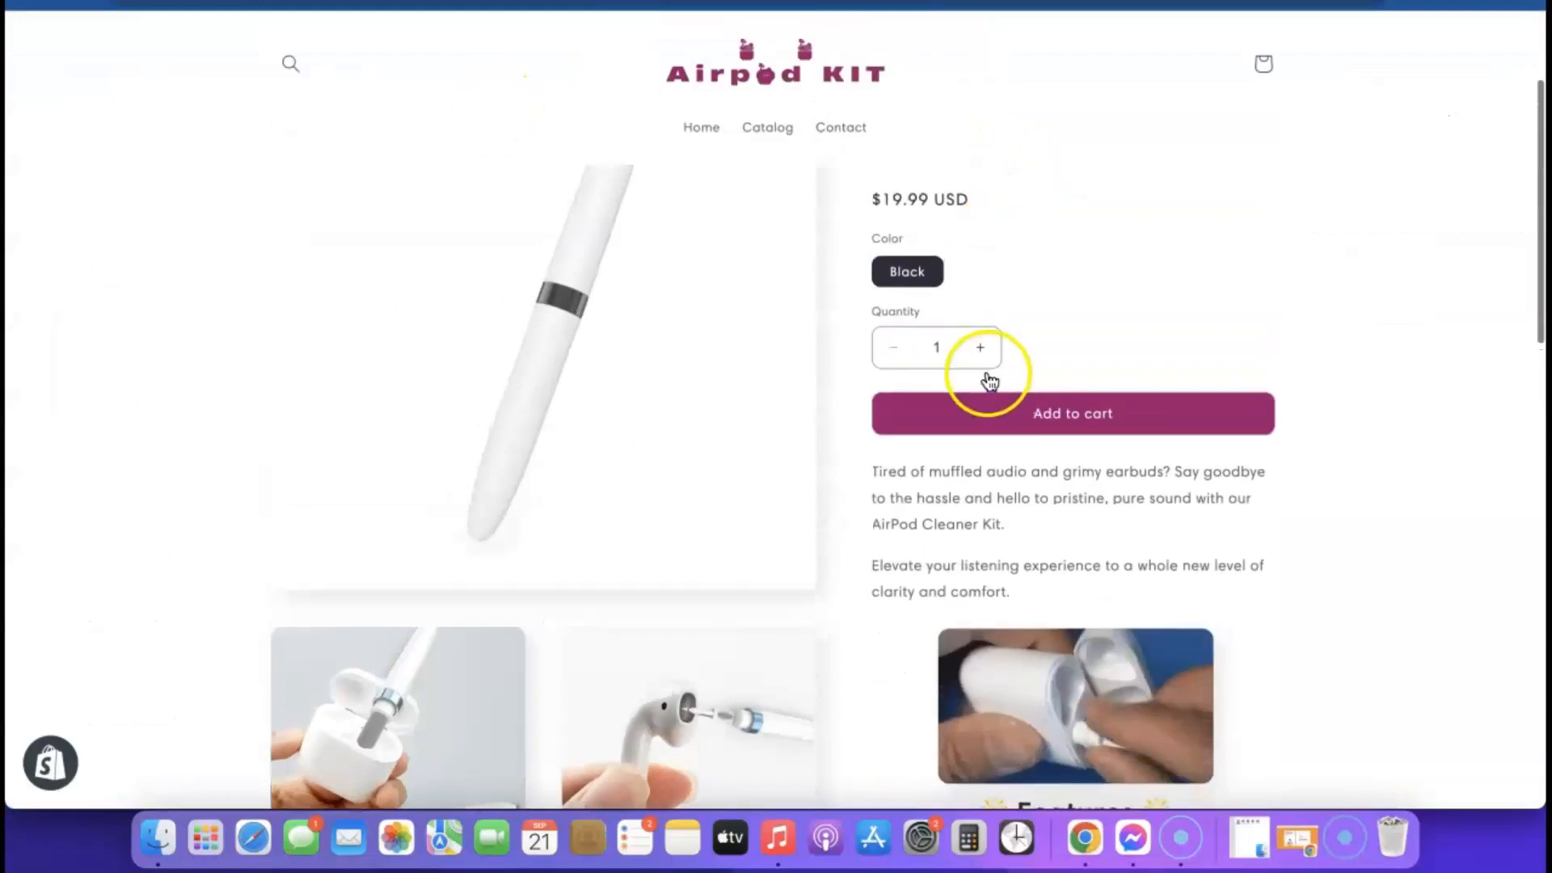
scroll(991, 380, "up", 3)
scroll(970, 371, "down", 8)
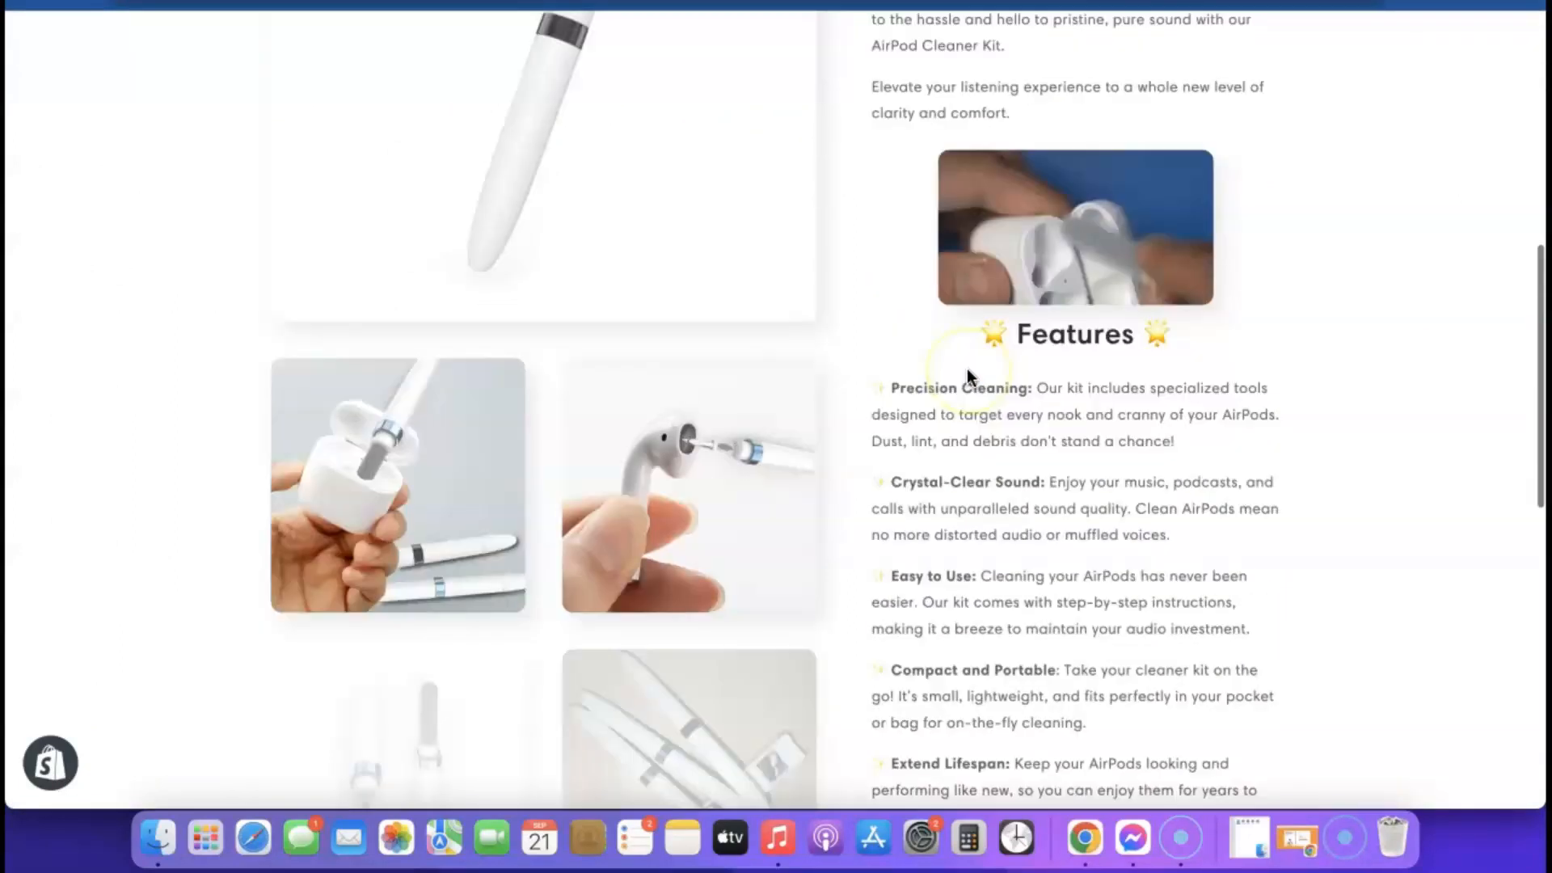
scroll(967, 368, "down", 10)
scroll(967, 369, "up", 15)
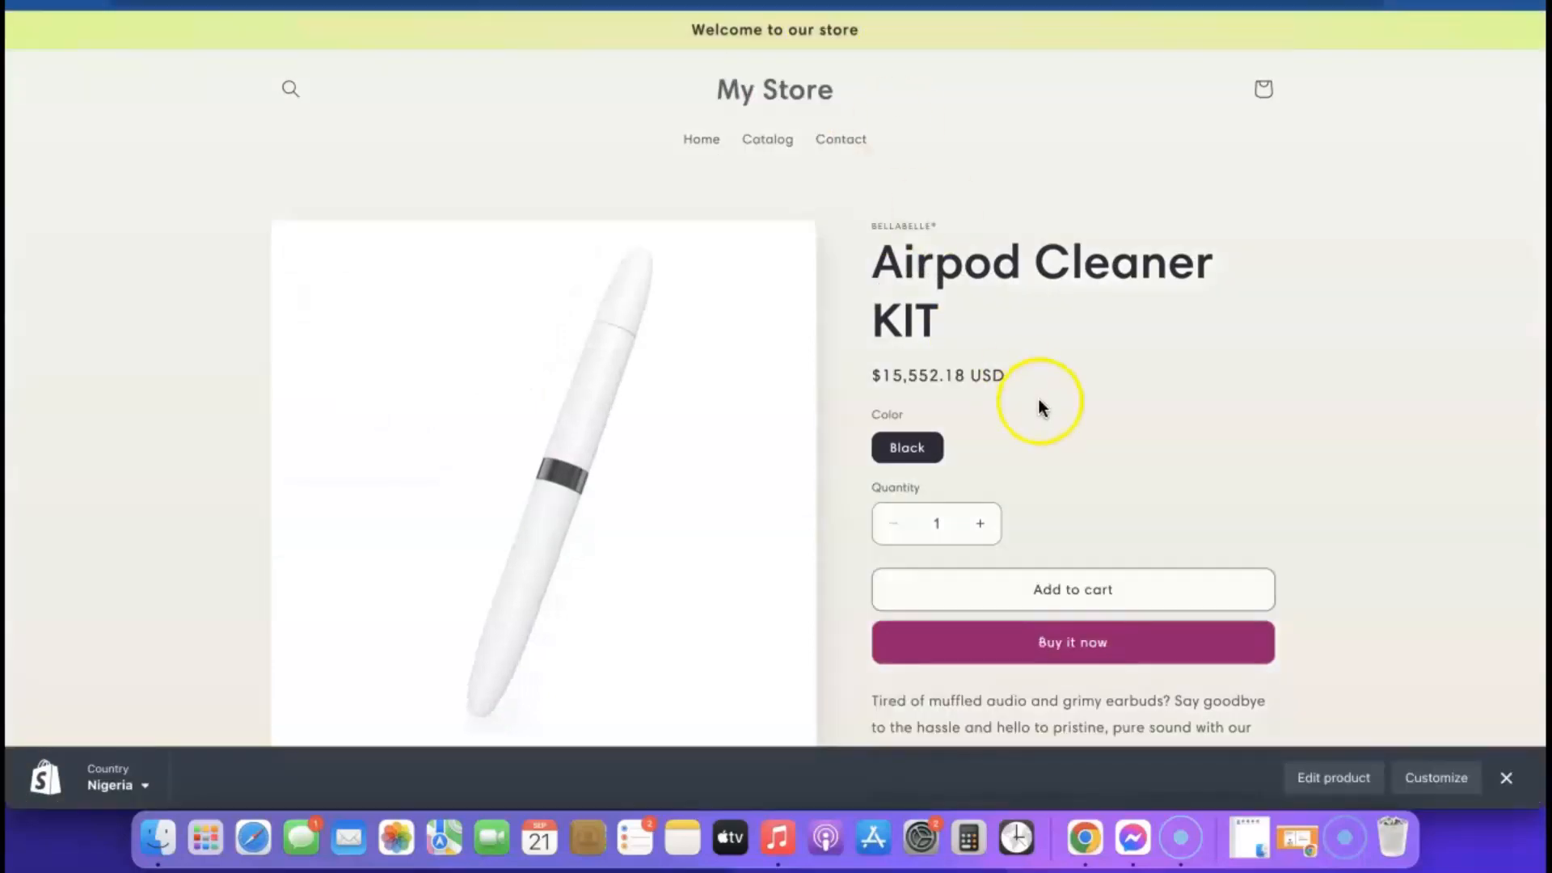
scroll(1042, 408, "down", 1)
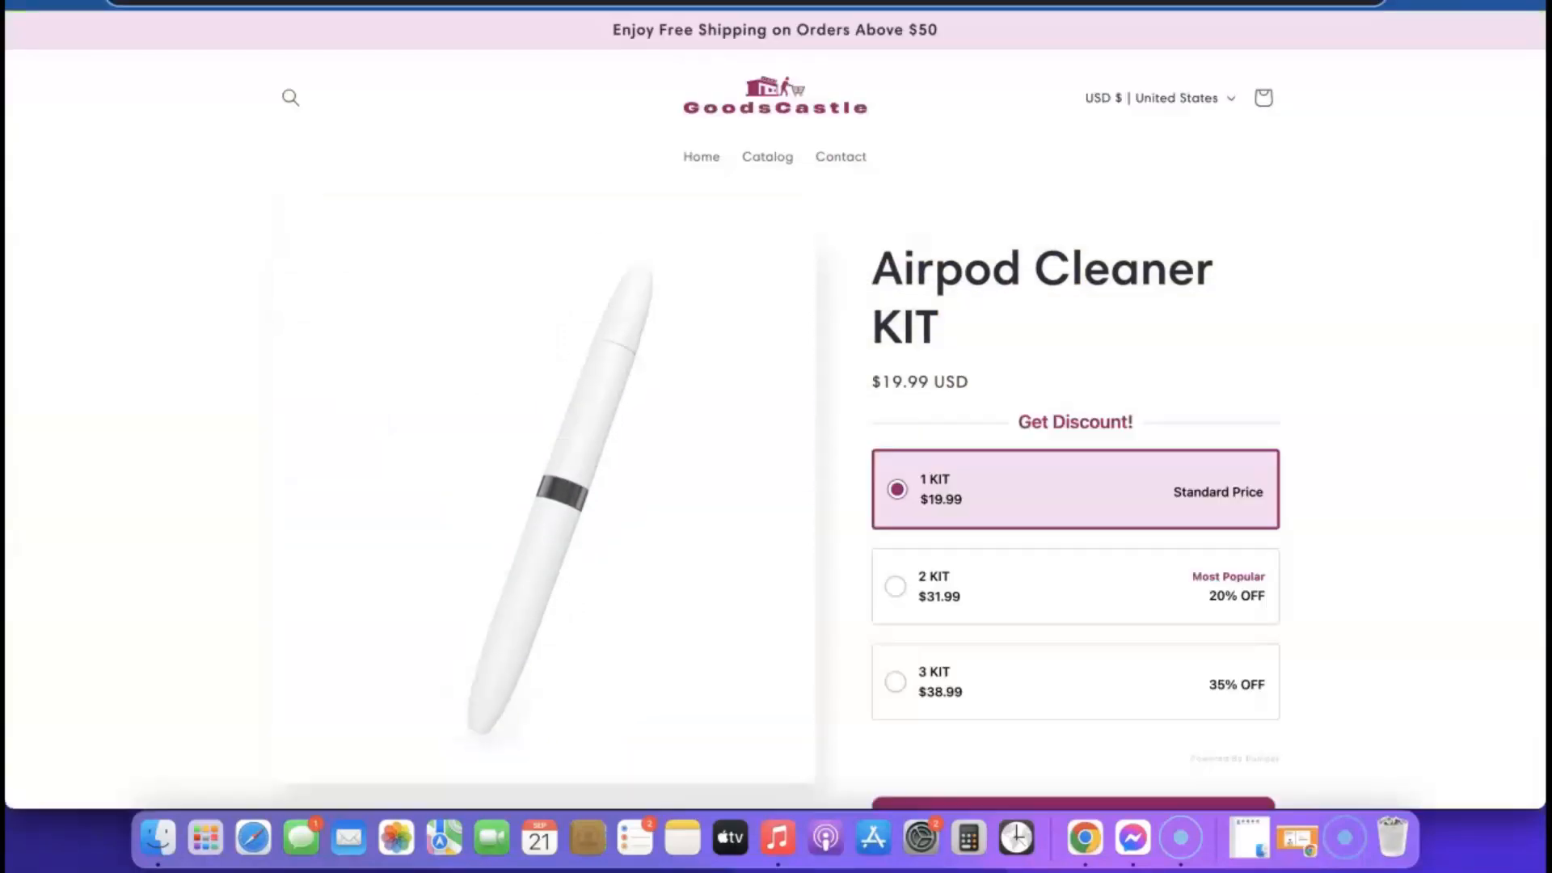
scroll(1057, 346, "down", 2)
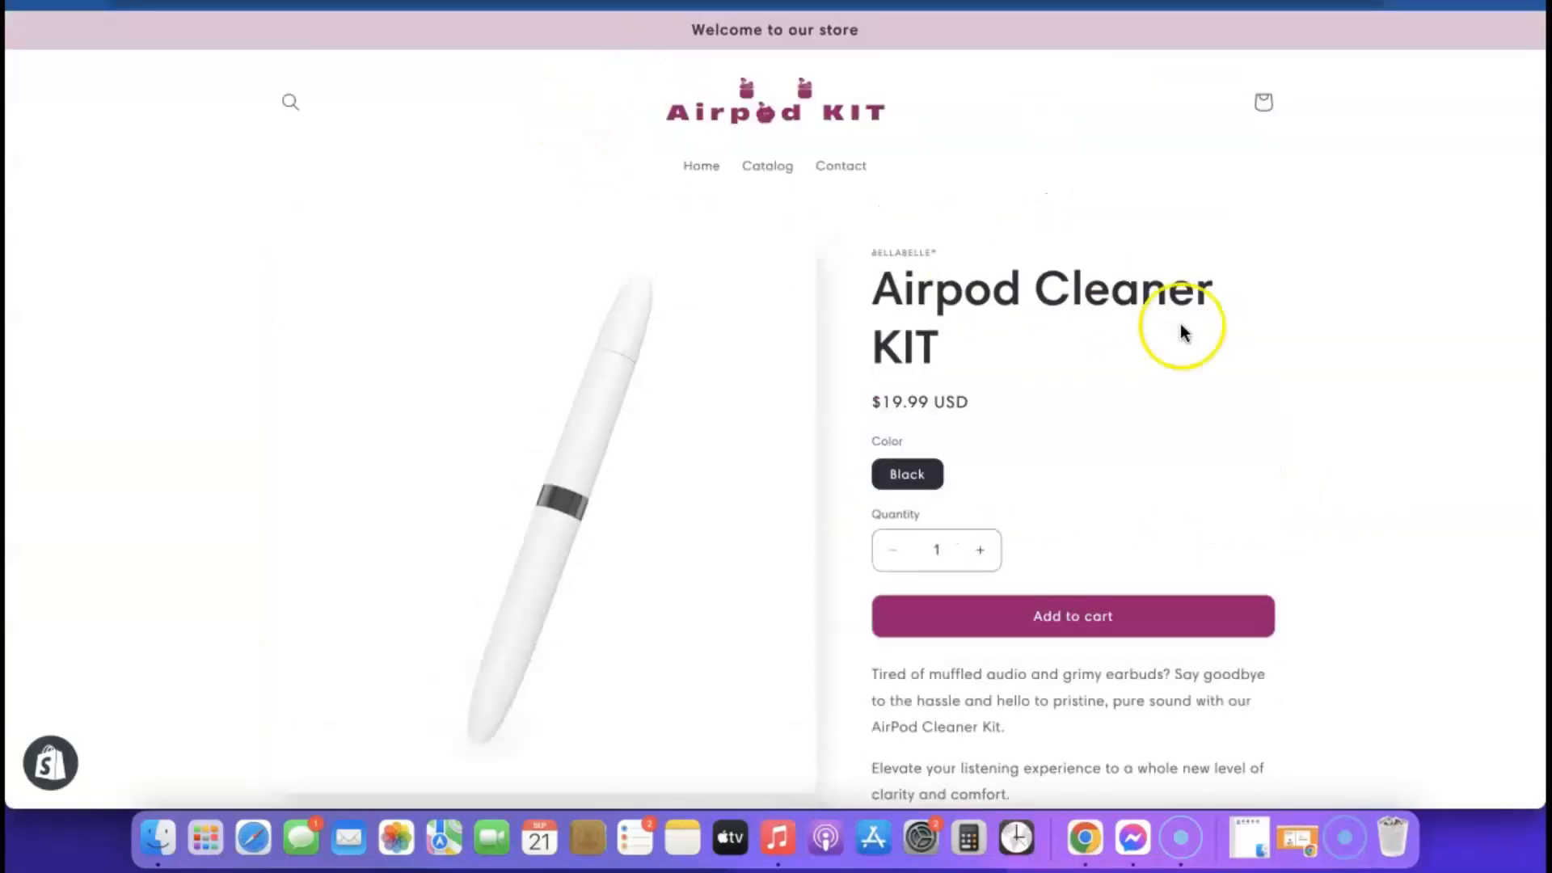
scroll(1181, 328, "down", 5)
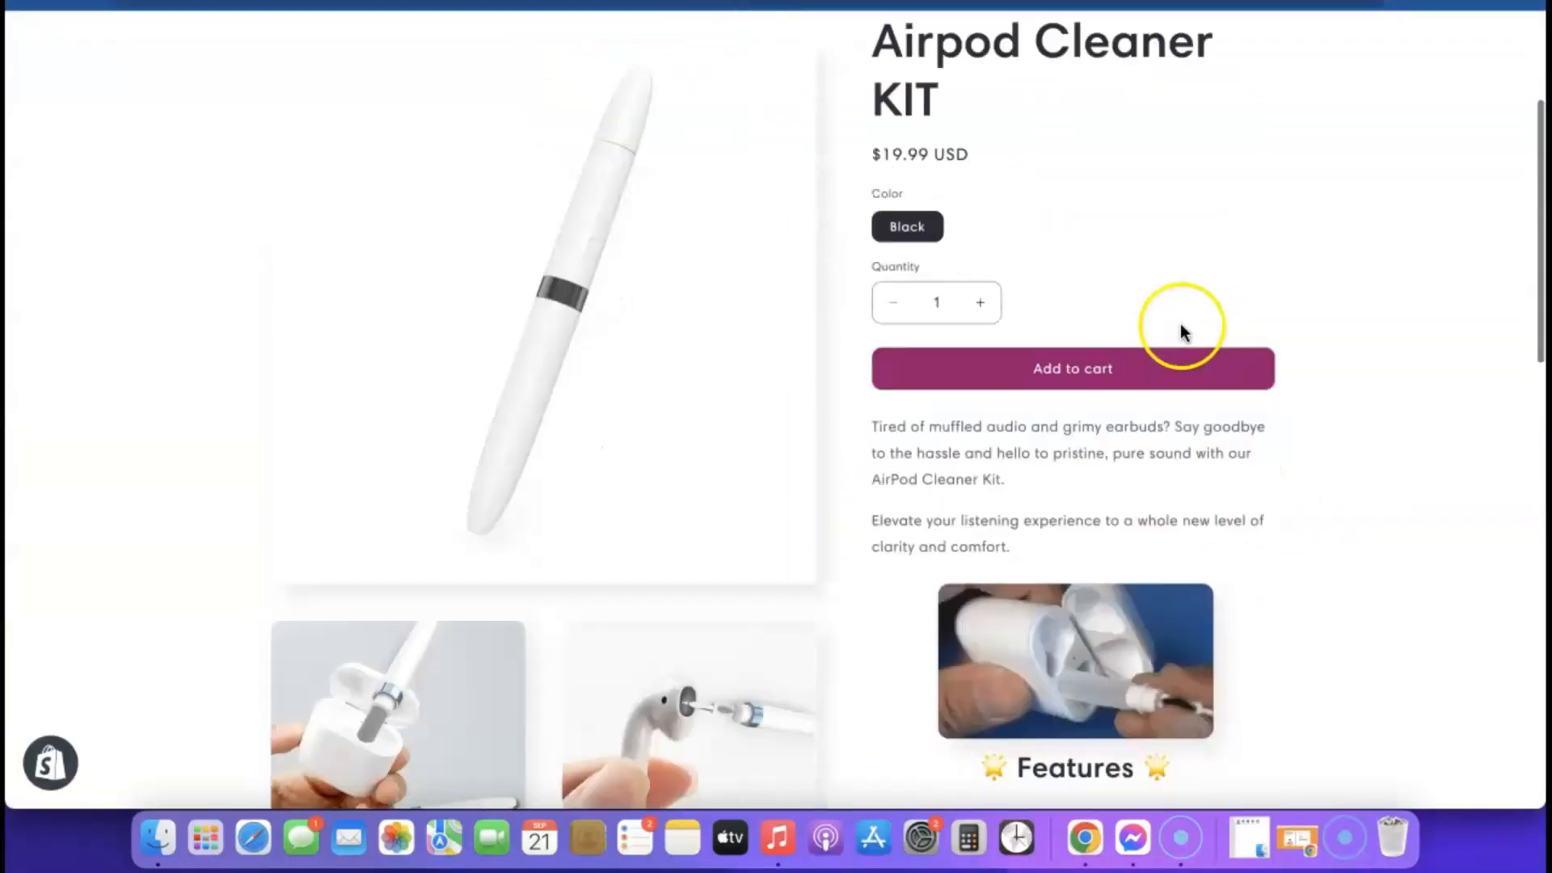
scroll(1015, 537, "up", 5)
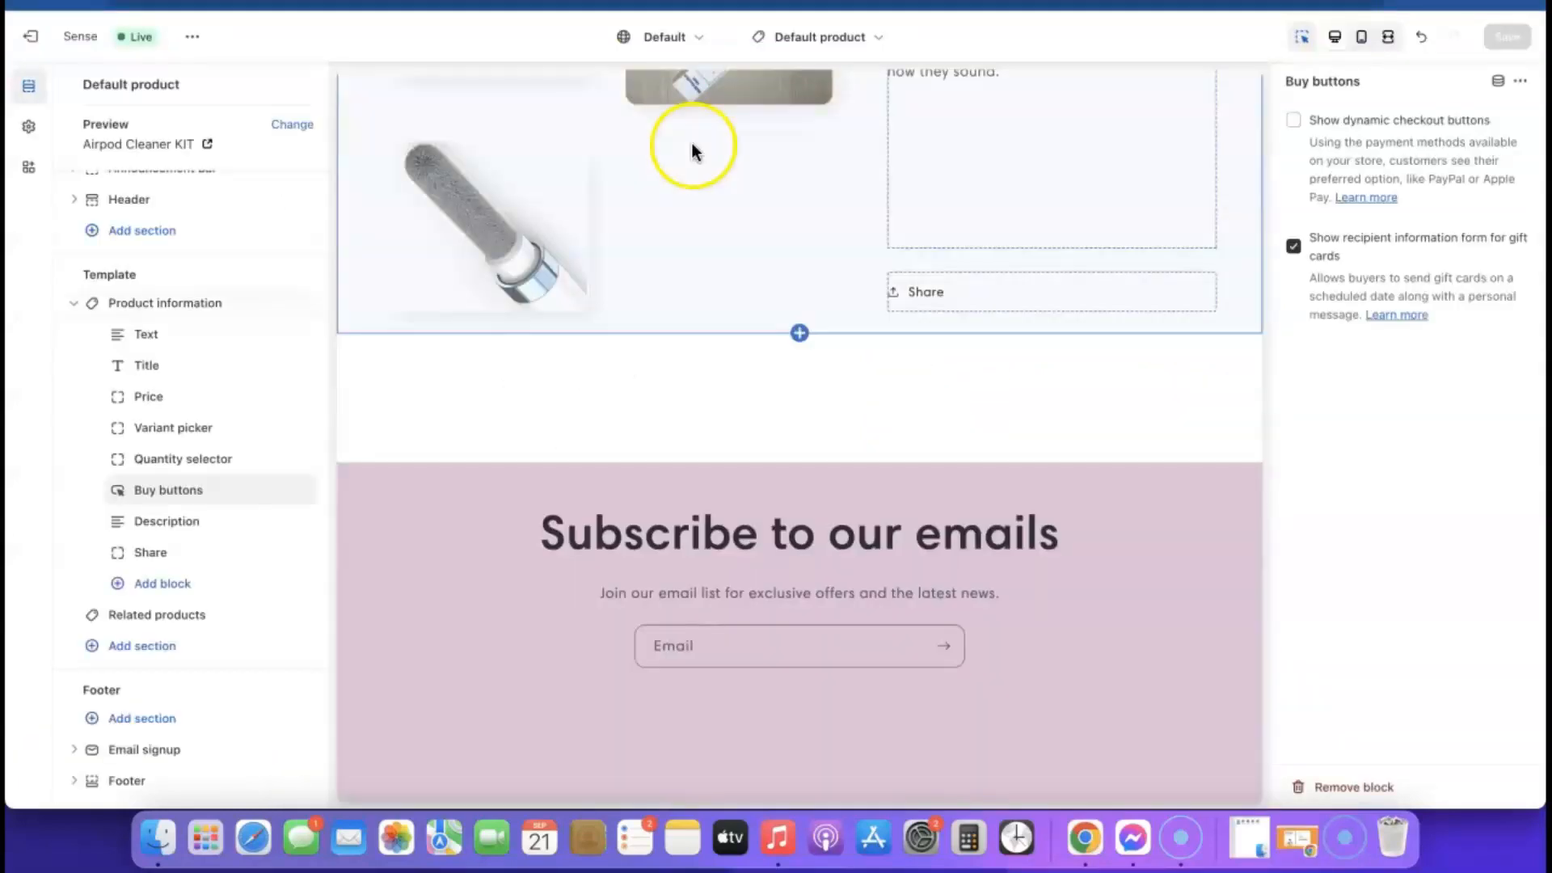
scroll(928, 319, "up", 10)
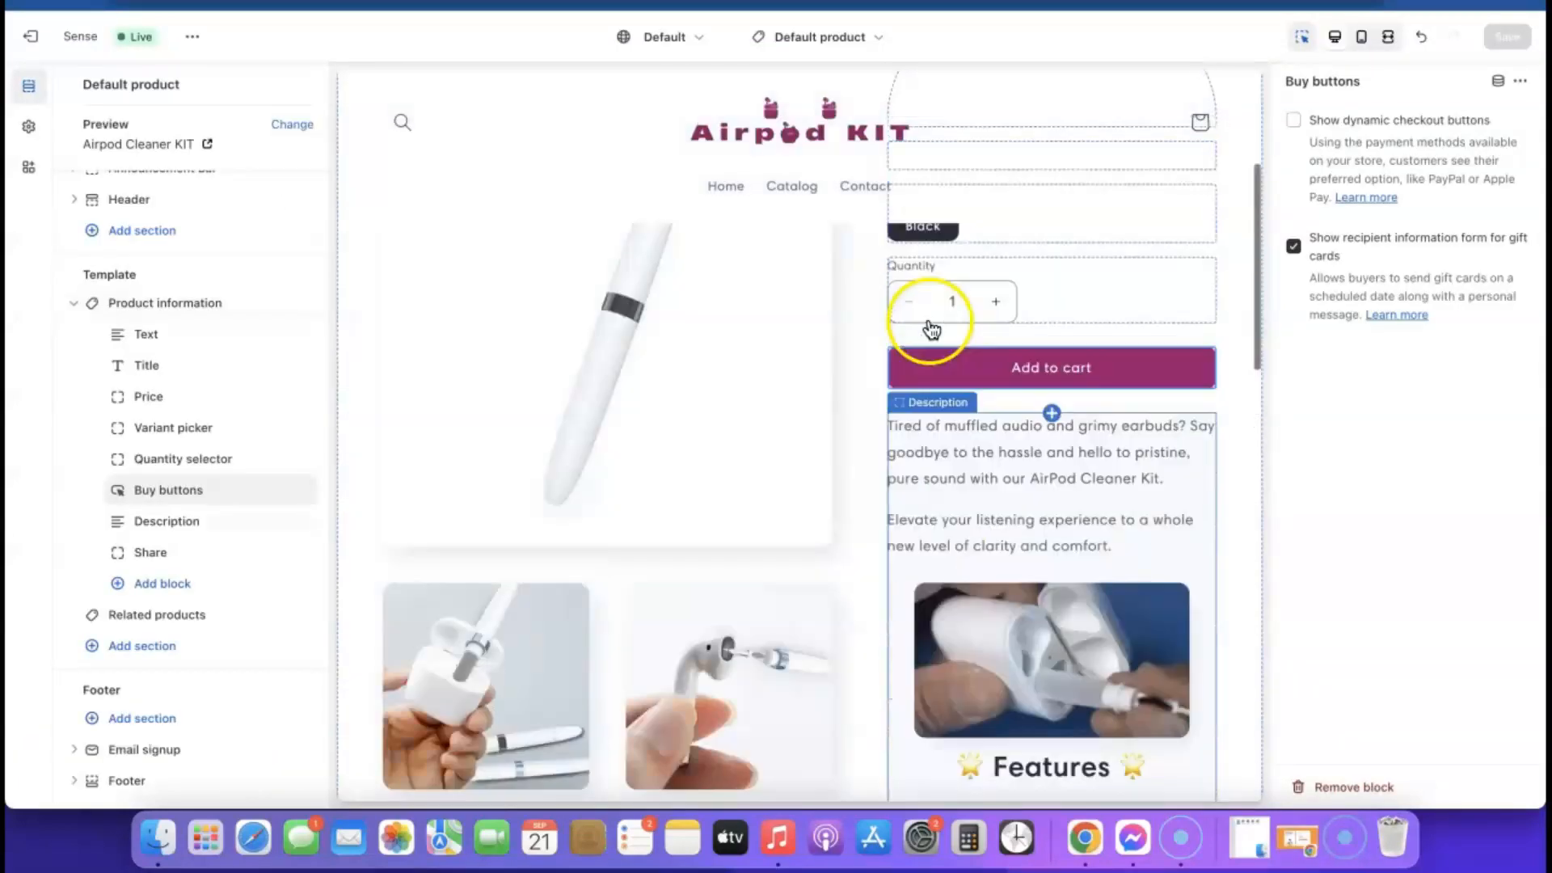
Switch the theme editor from the product template to the Home page template and scroll through it.
left_click(876, 40)
left_click(744, 126)
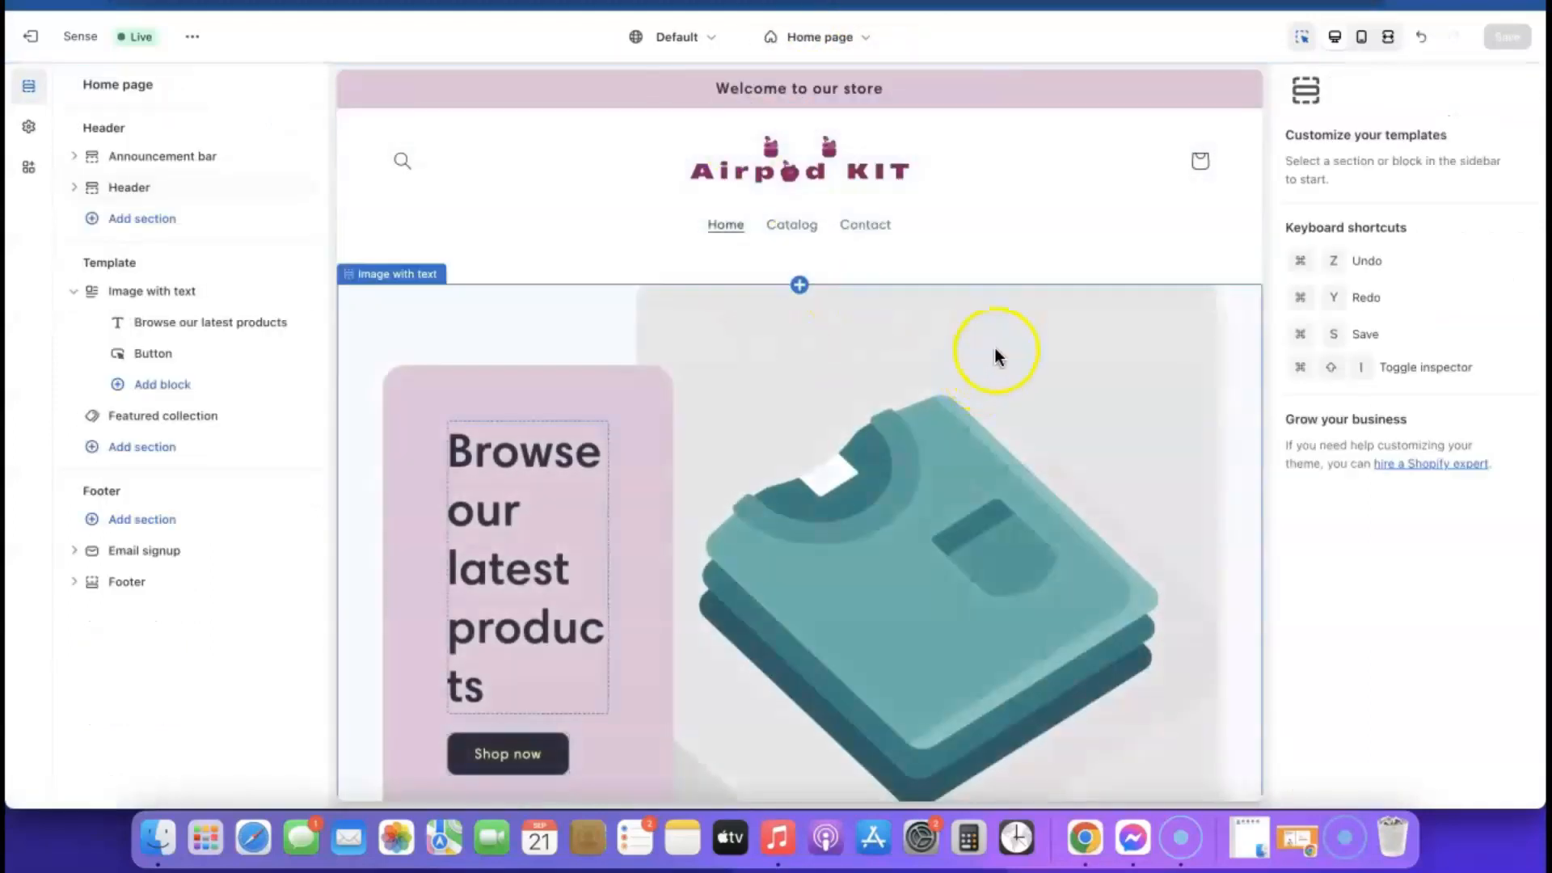
scroll(993, 347, "down", 5)
scroll(991, 350, "down", 6)
Select the home page's Image with text banner and browse Shopify's free stock images.
scroll(992, 350, "up", 12)
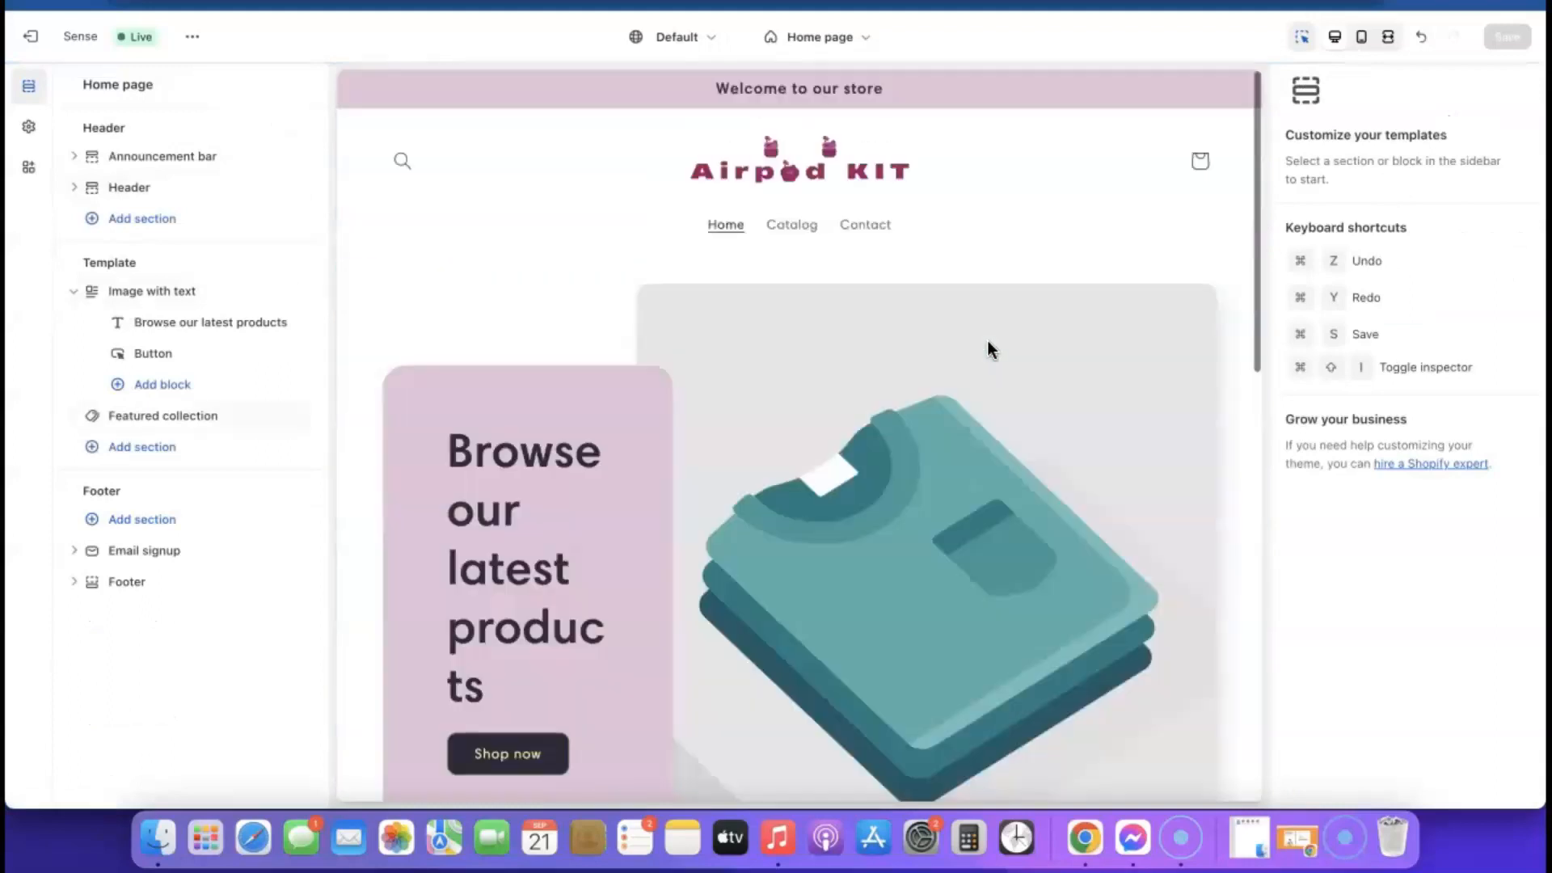
scroll(1004, 461, "down", 3)
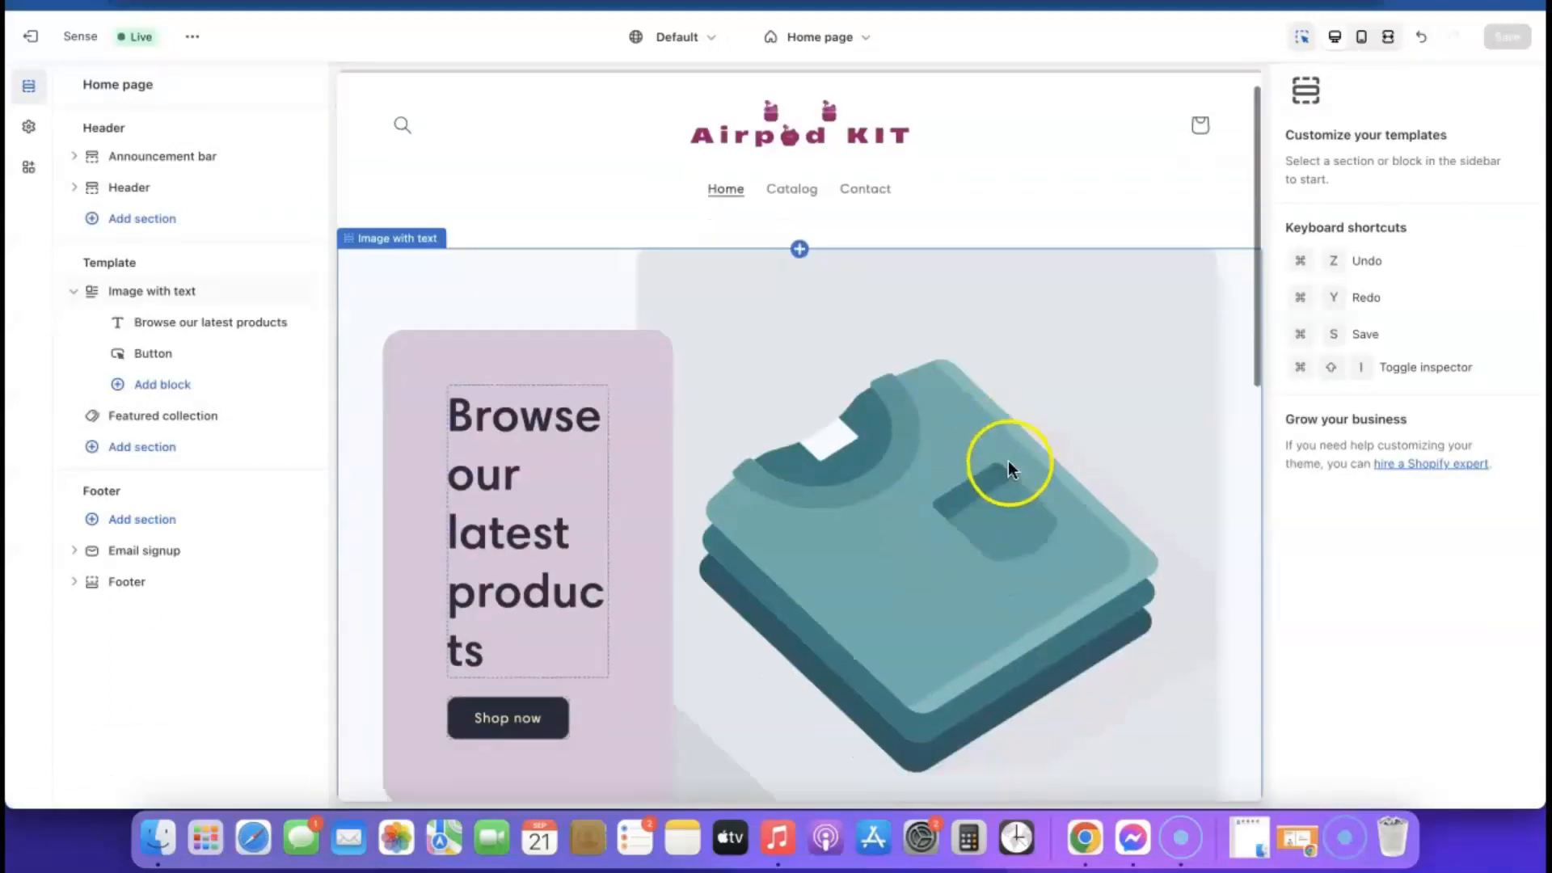
left_click(922, 357)
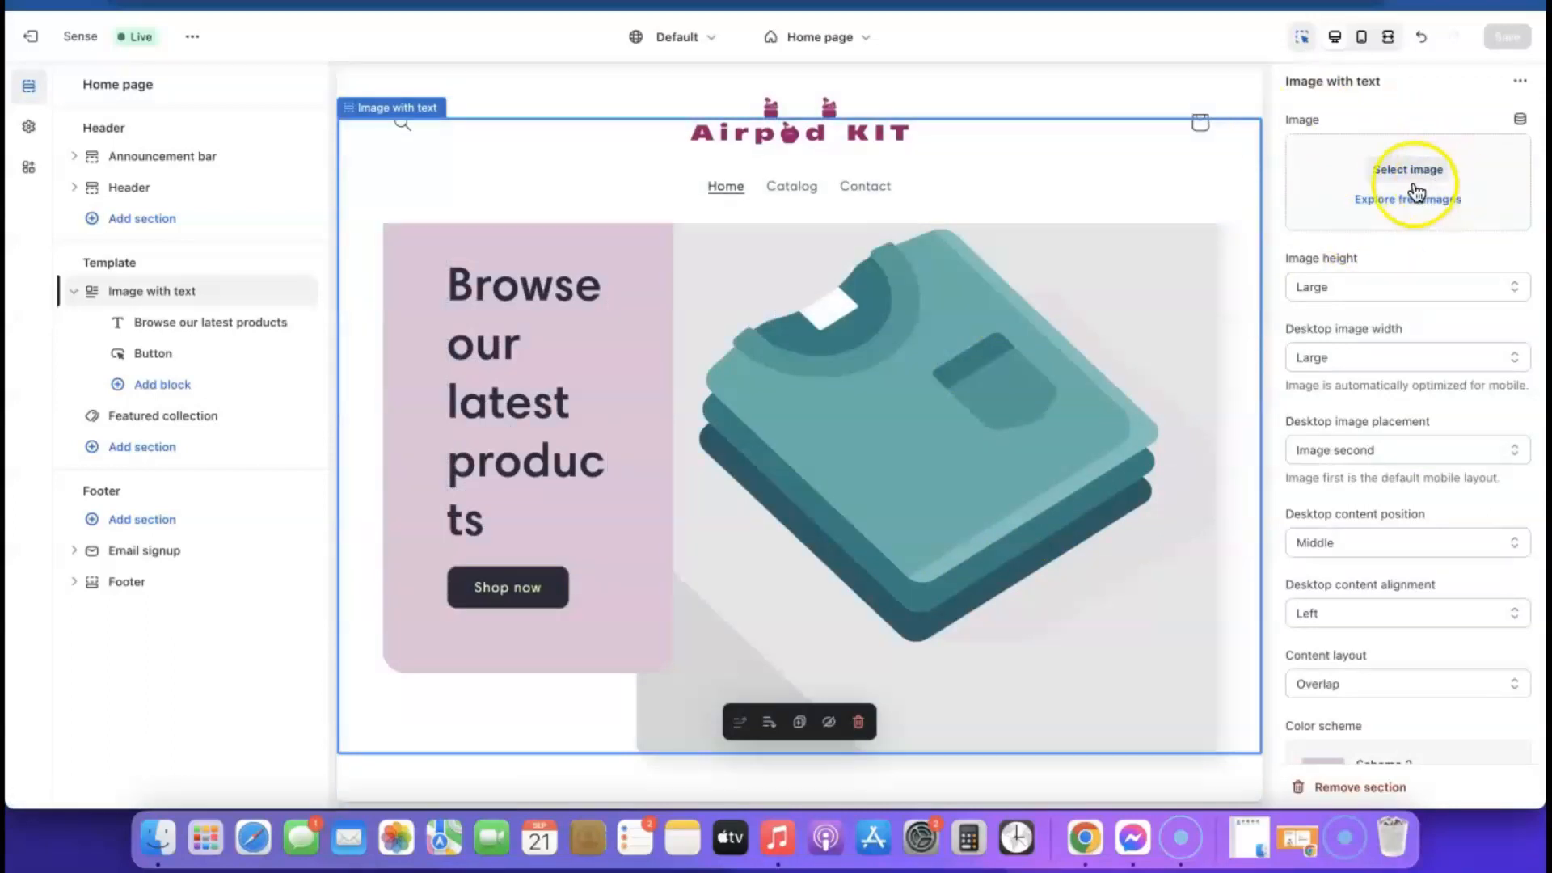
left_click(1421, 217)
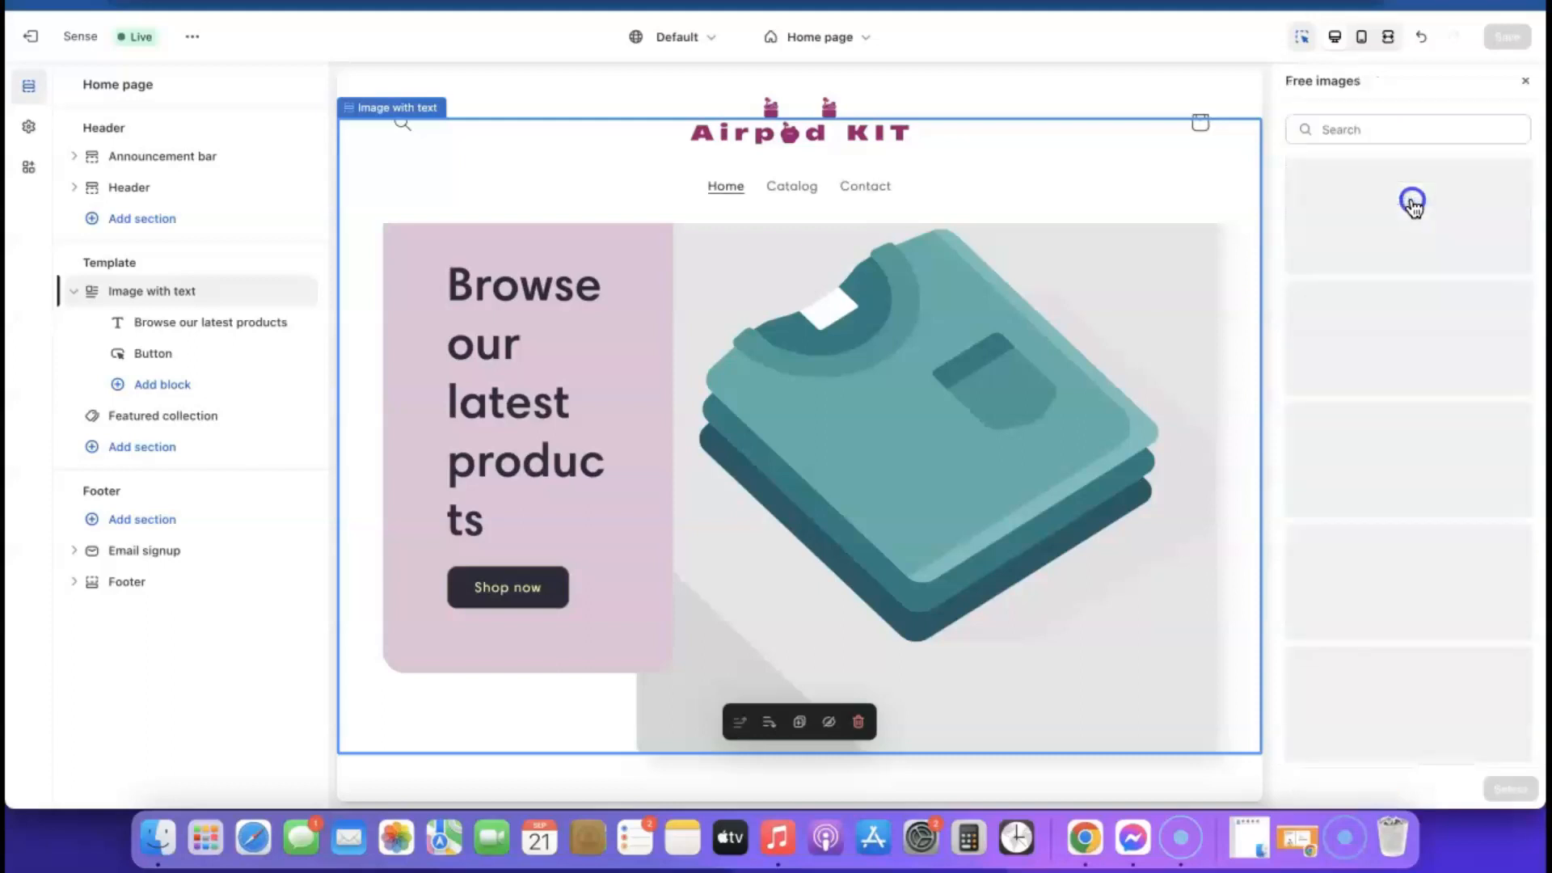
Pick the woman-holding-phone photo from Phones & Cases as the banner image.
scroll(1421, 323, "down", 10)
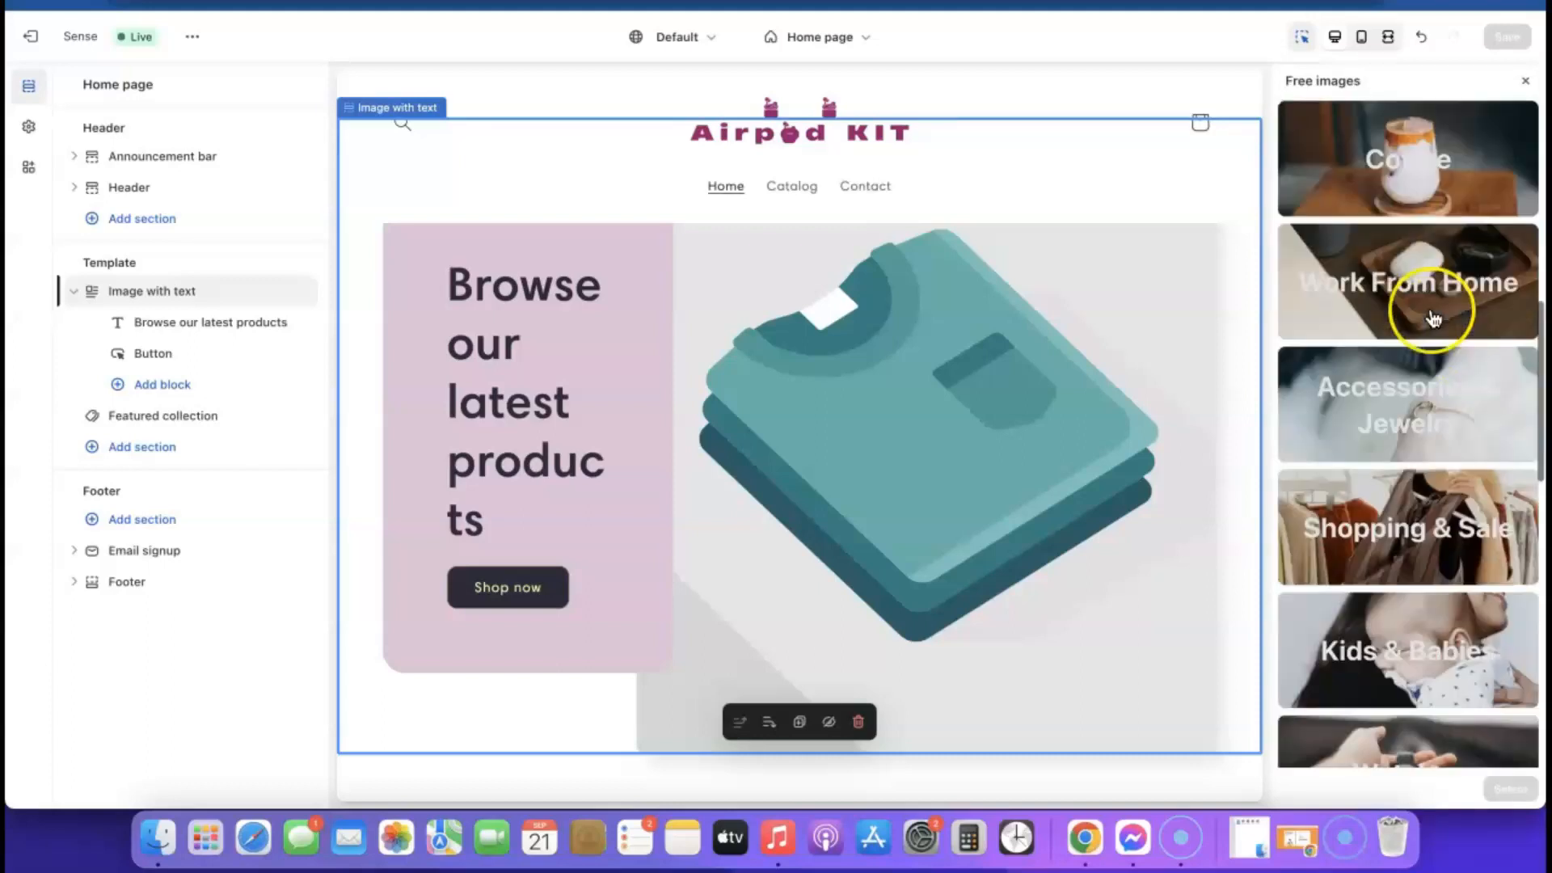
scroll(1433, 319, "down", 2)
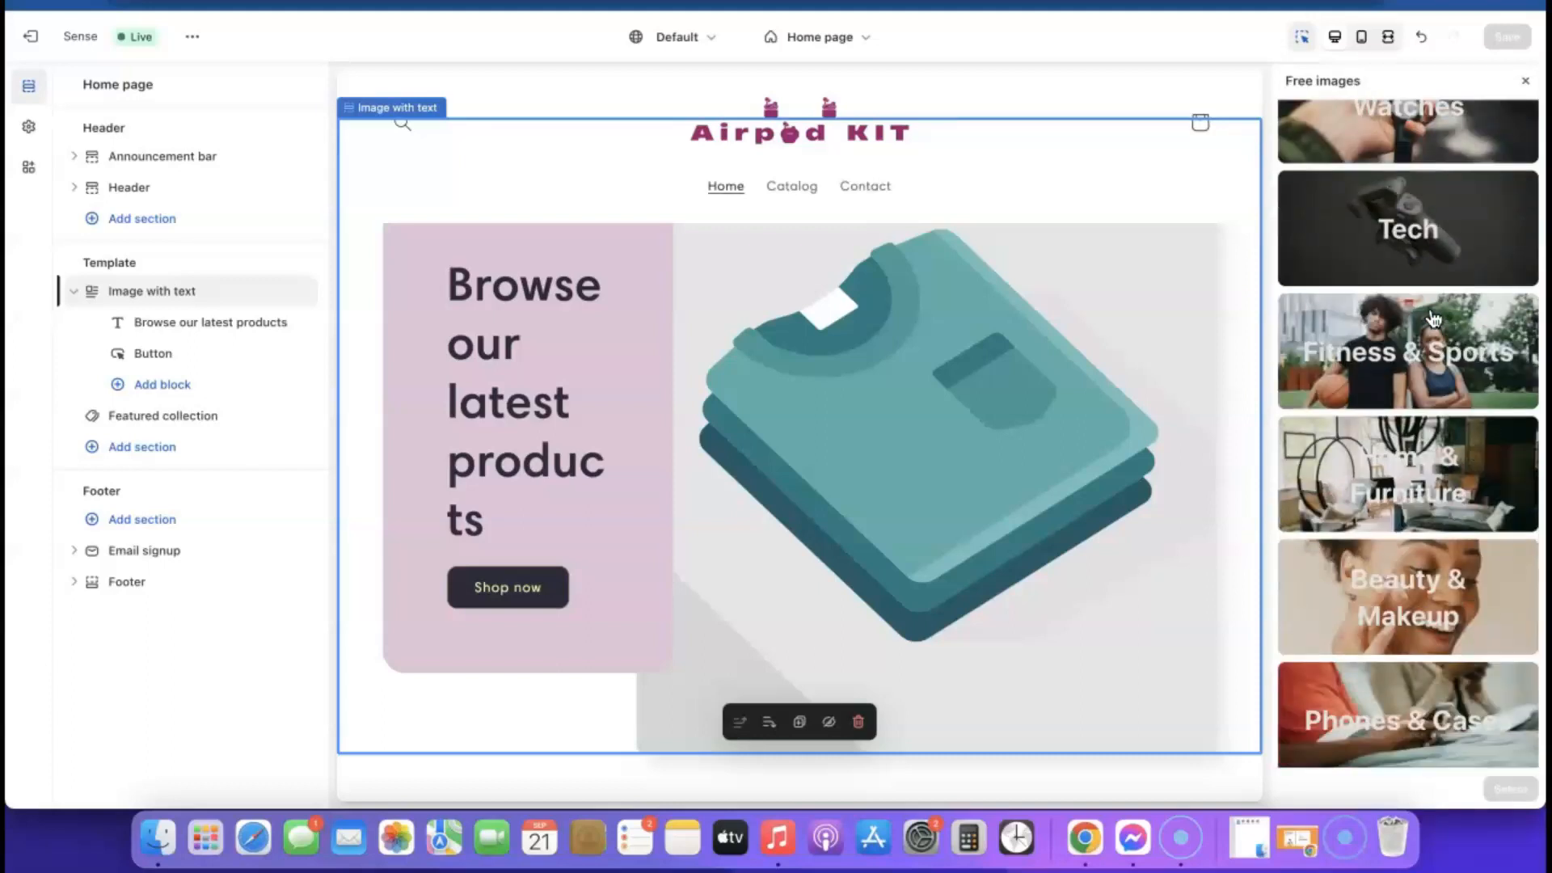
scroll(1420, 346, "down", 4)
left_click(1420, 356)
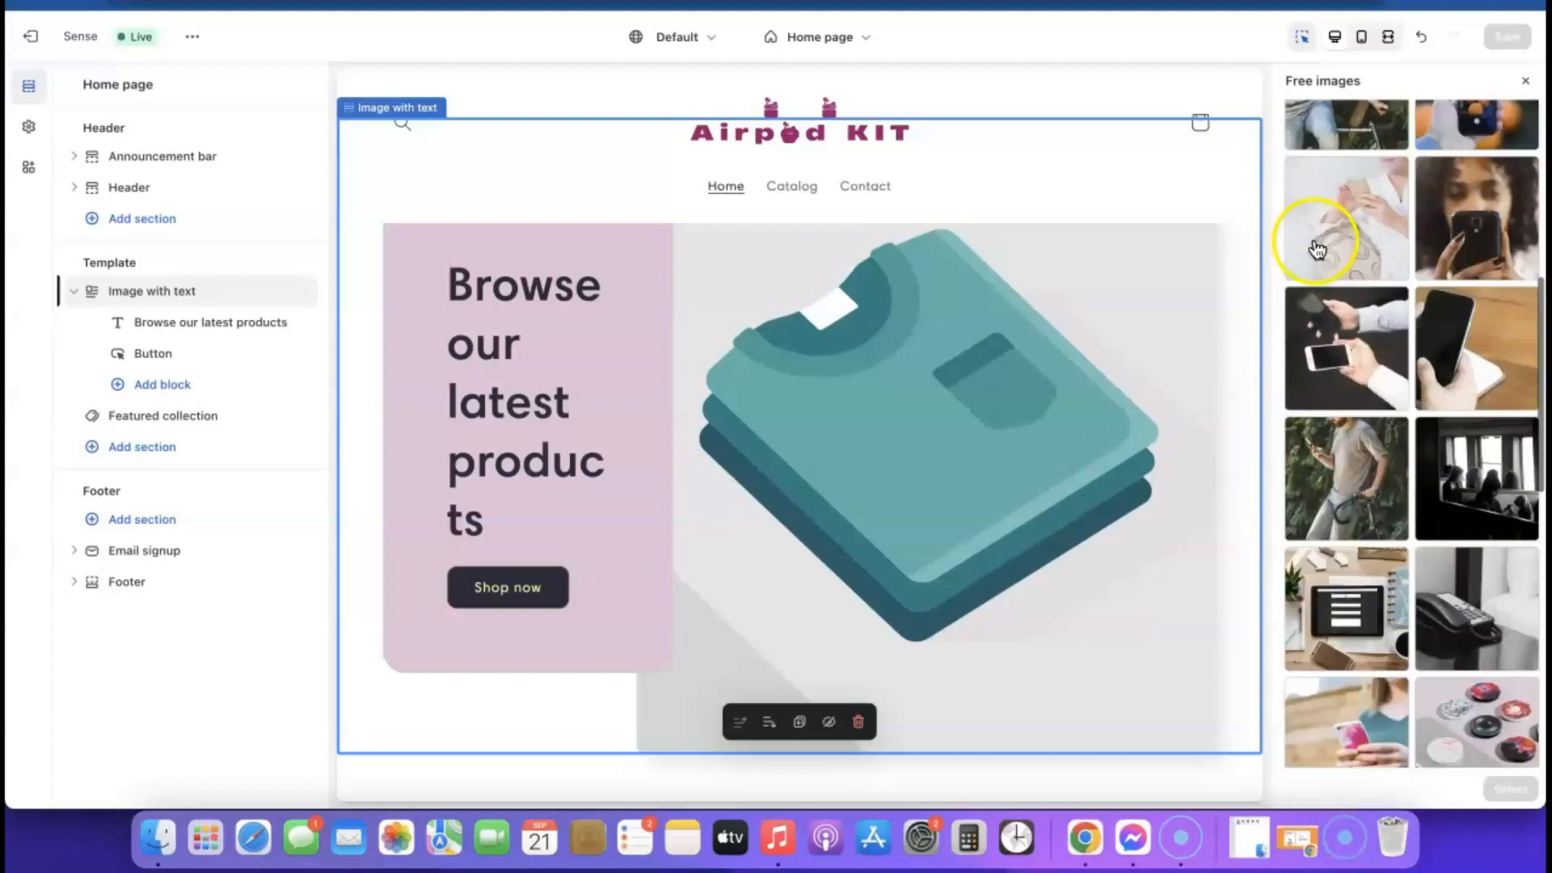
left_click(1317, 249)
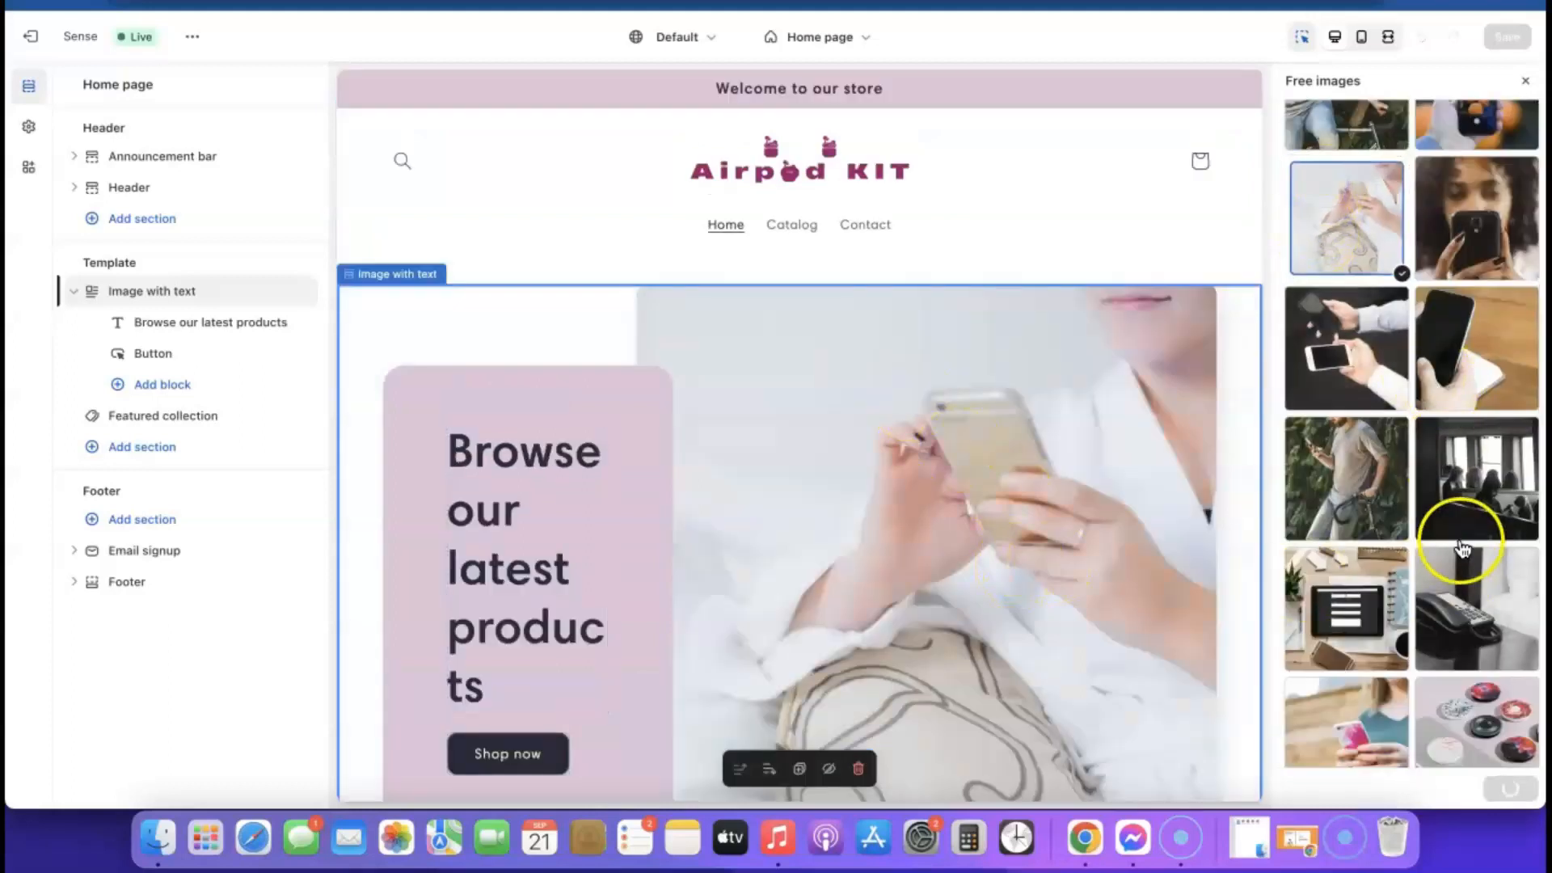
left_click(1510, 788)
scroll(919, 508, "down", 2)
scroll(921, 508, "down", 2)
scroll(923, 509, "up", 5)
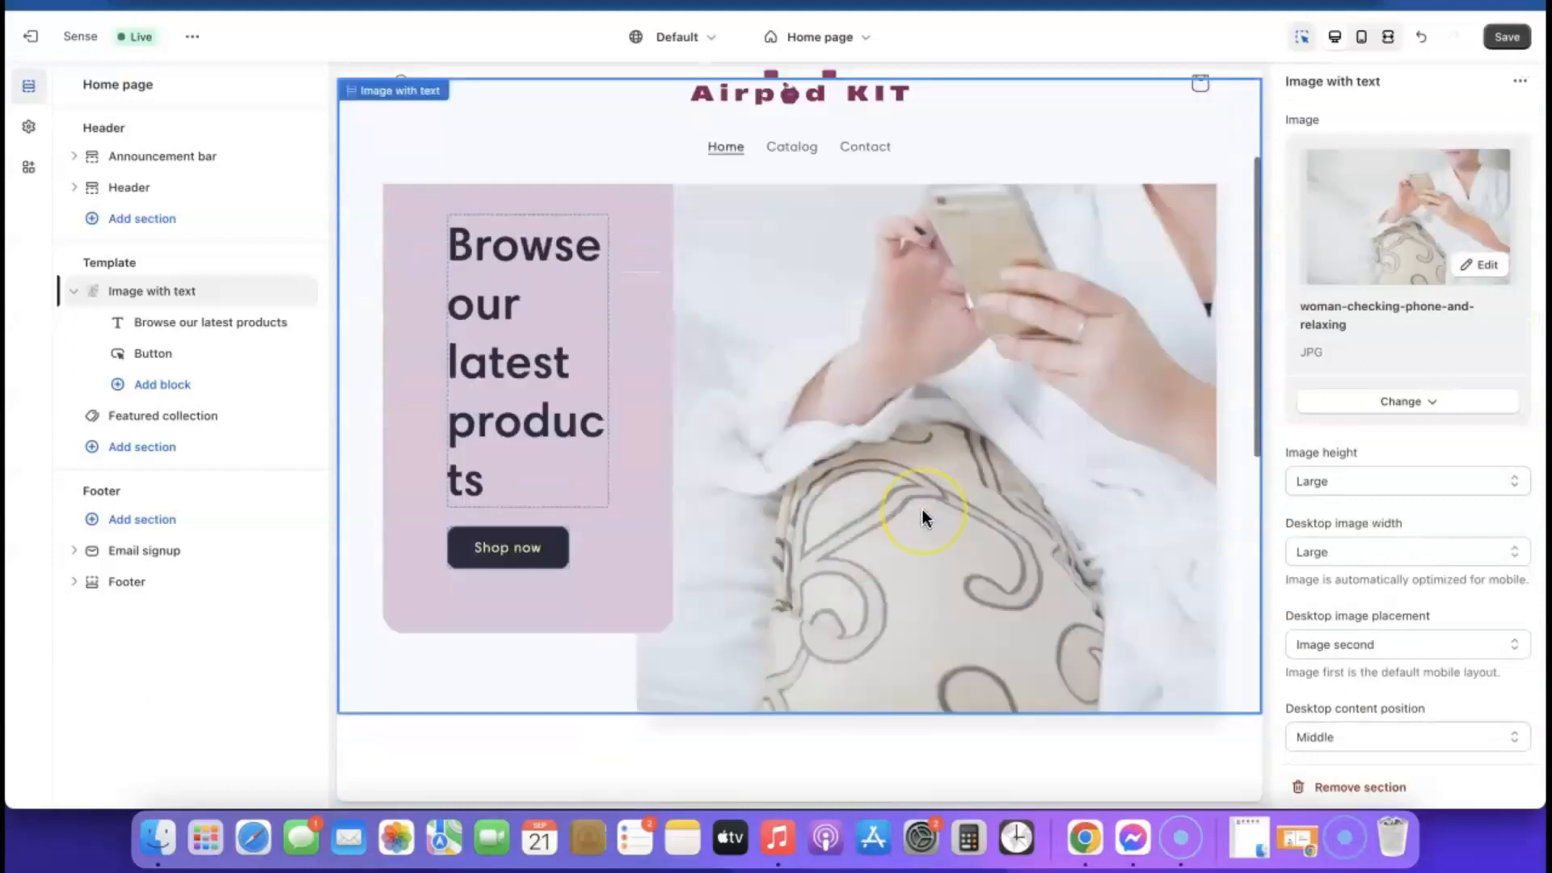
Save the home page and scroll through its mobile-width preview.
left_click(1508, 38)
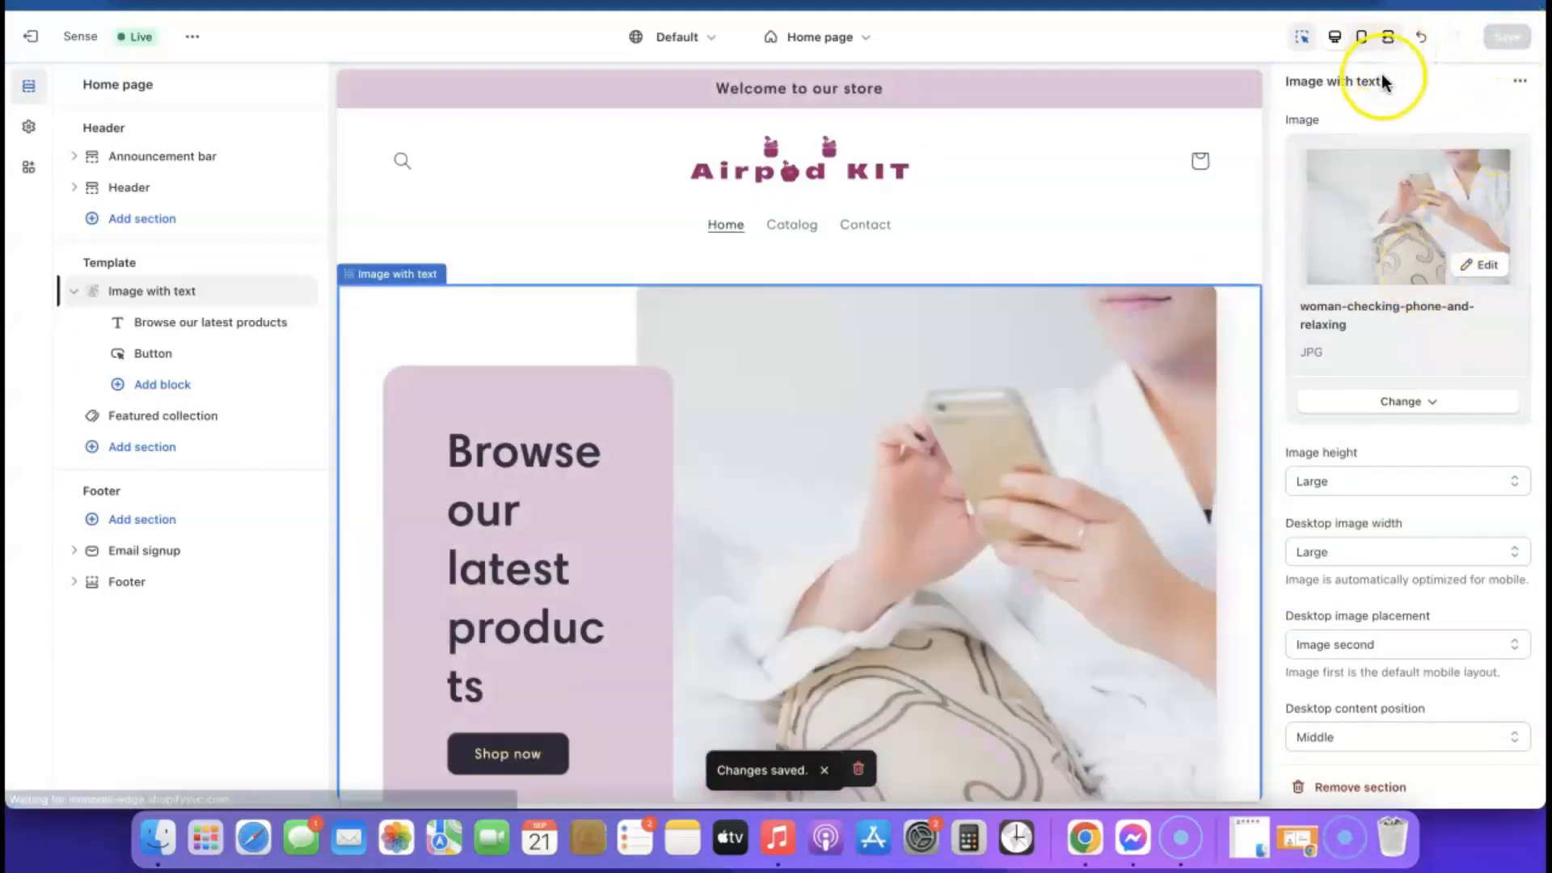
left_click(1361, 38)
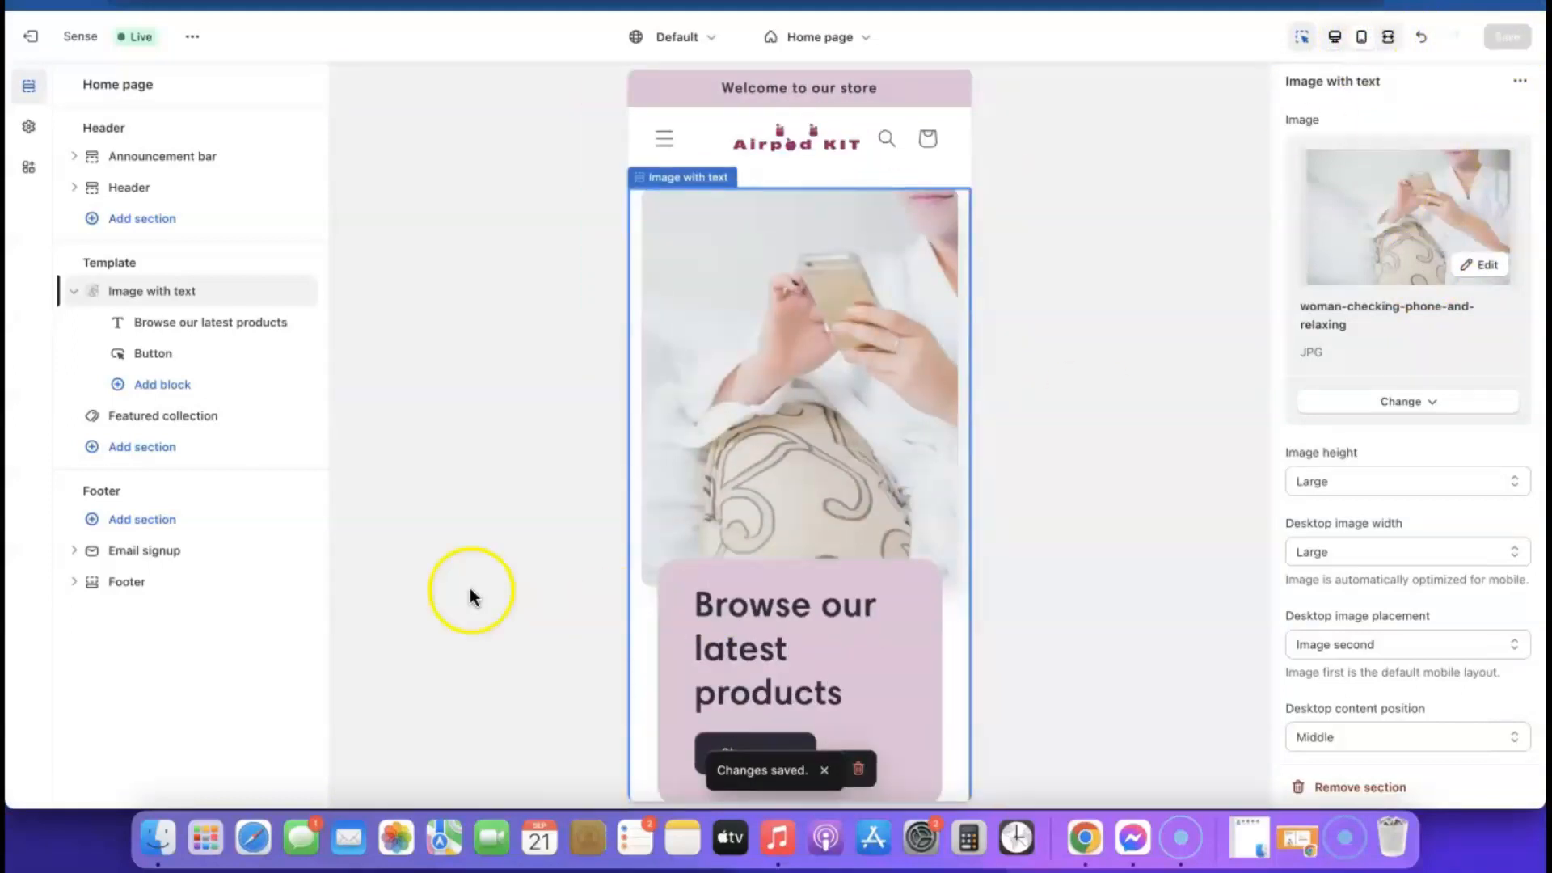
scroll(799, 356, "down", 3)
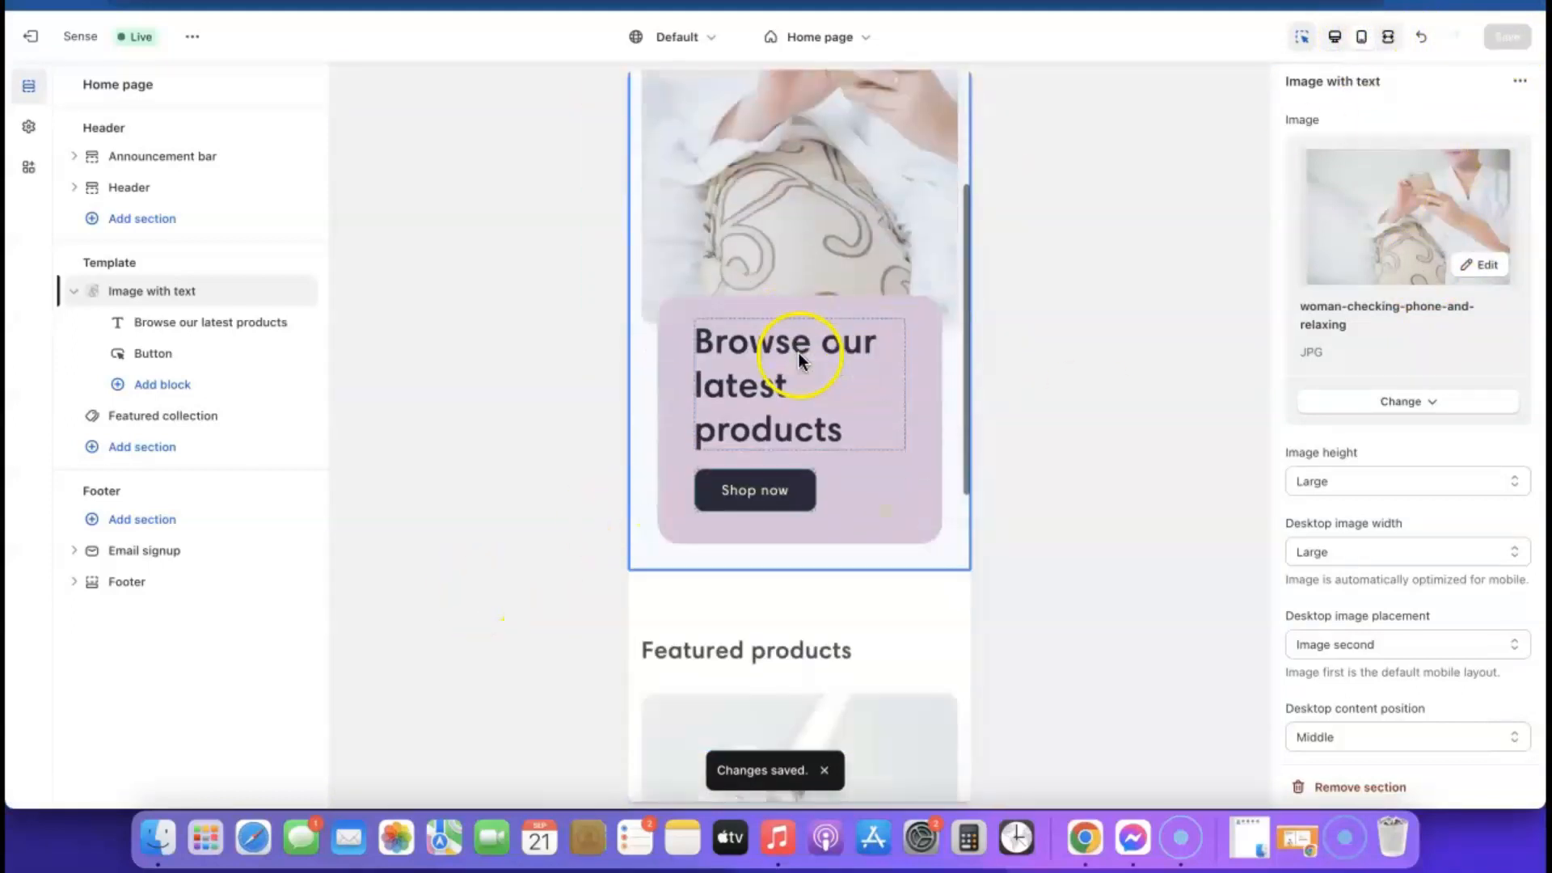
scroll(753, 485, "up", 5)
scroll(792, 374, "down", 5)
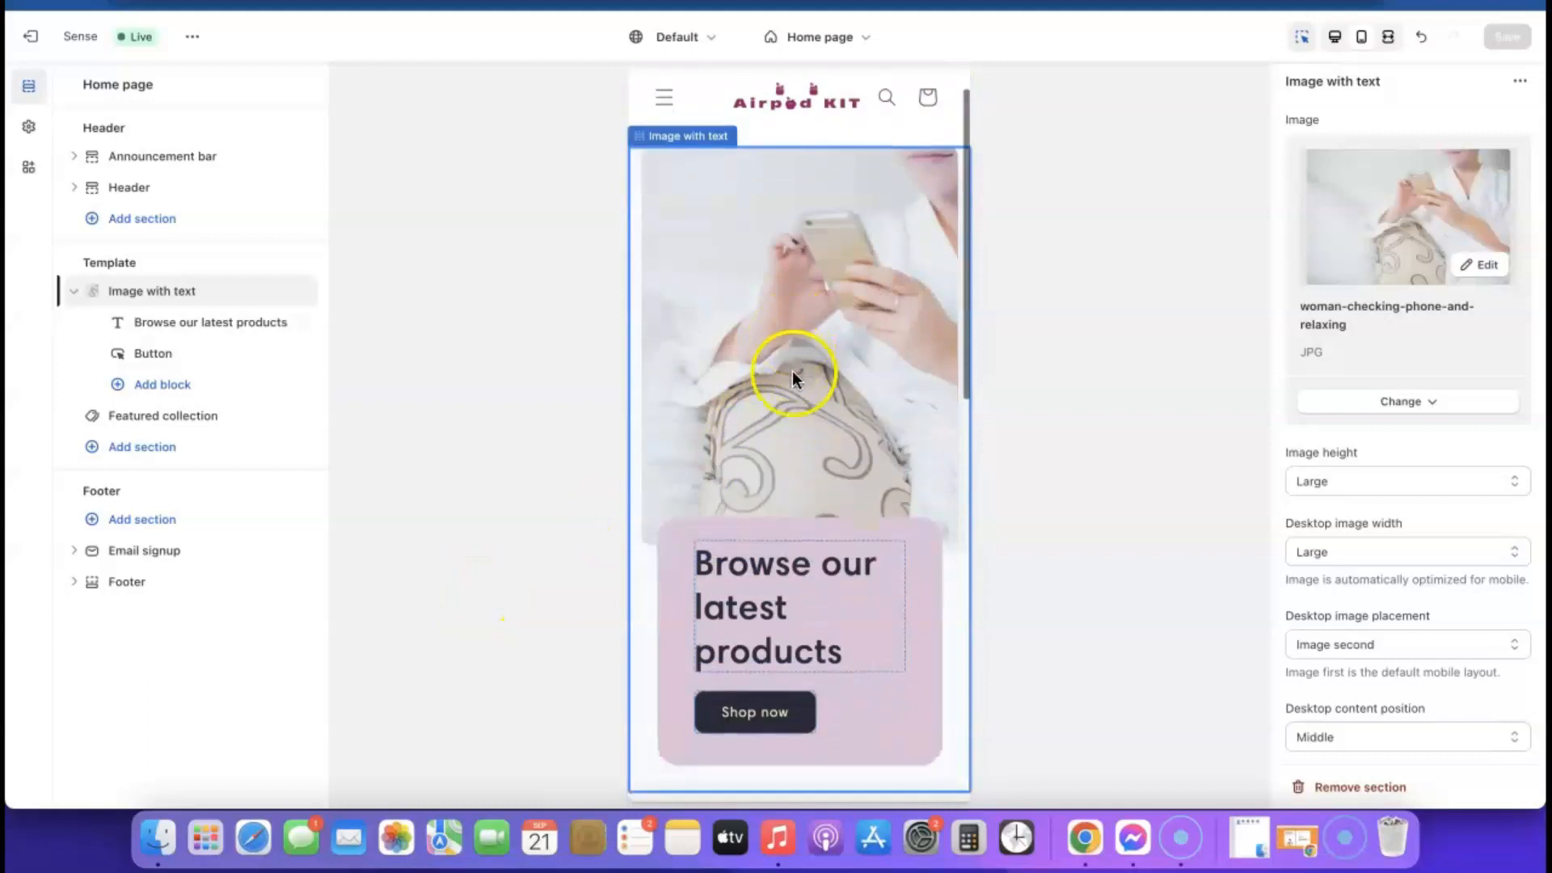
scroll(792, 373, "down", 10)
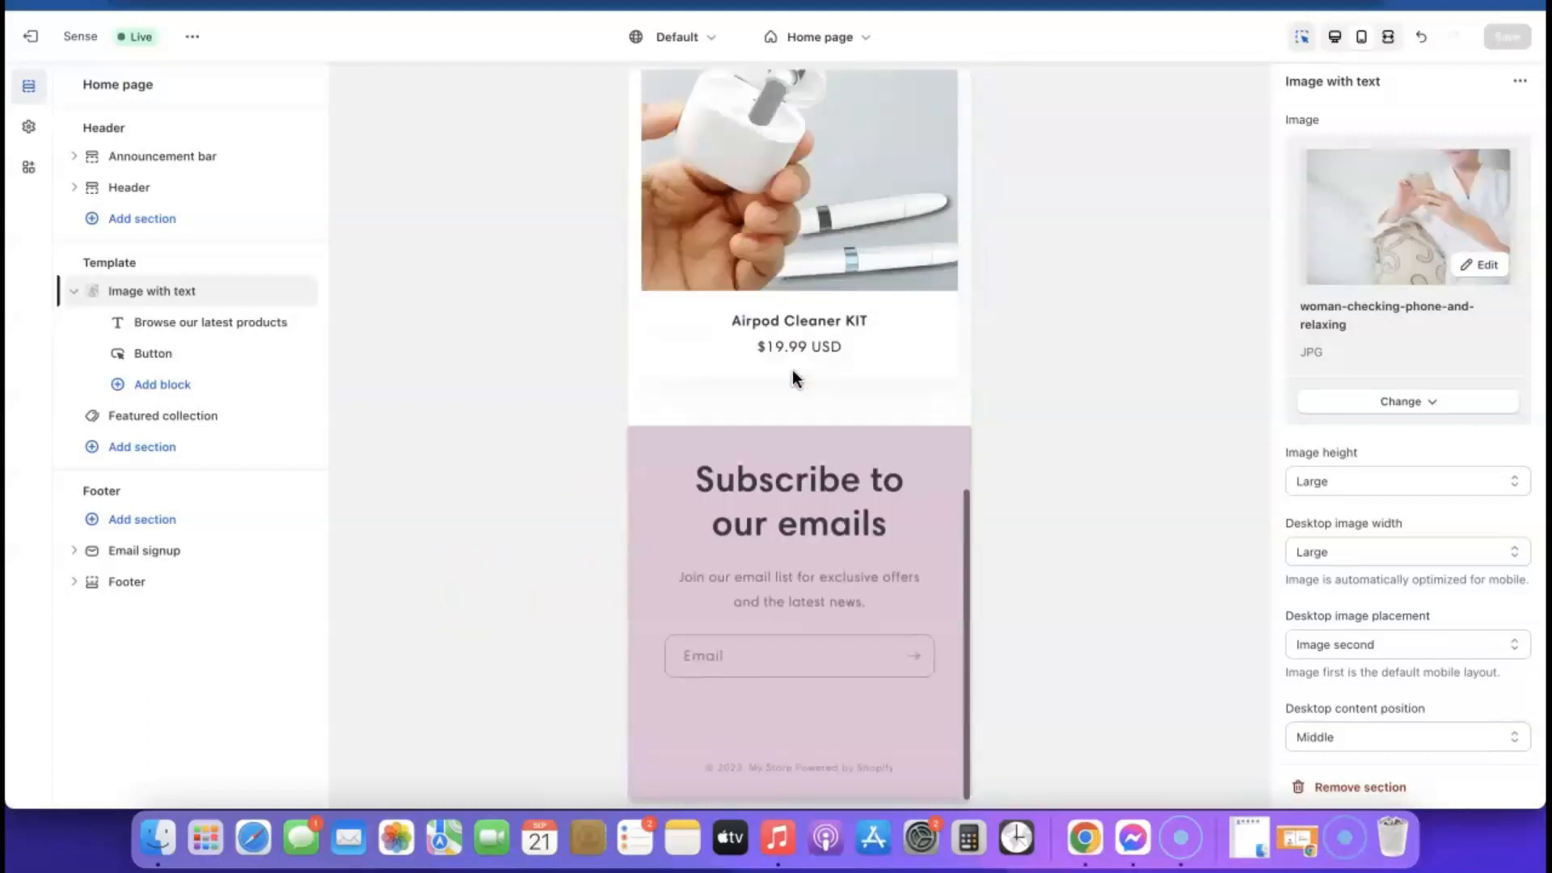
scroll(794, 382, "up", 15)
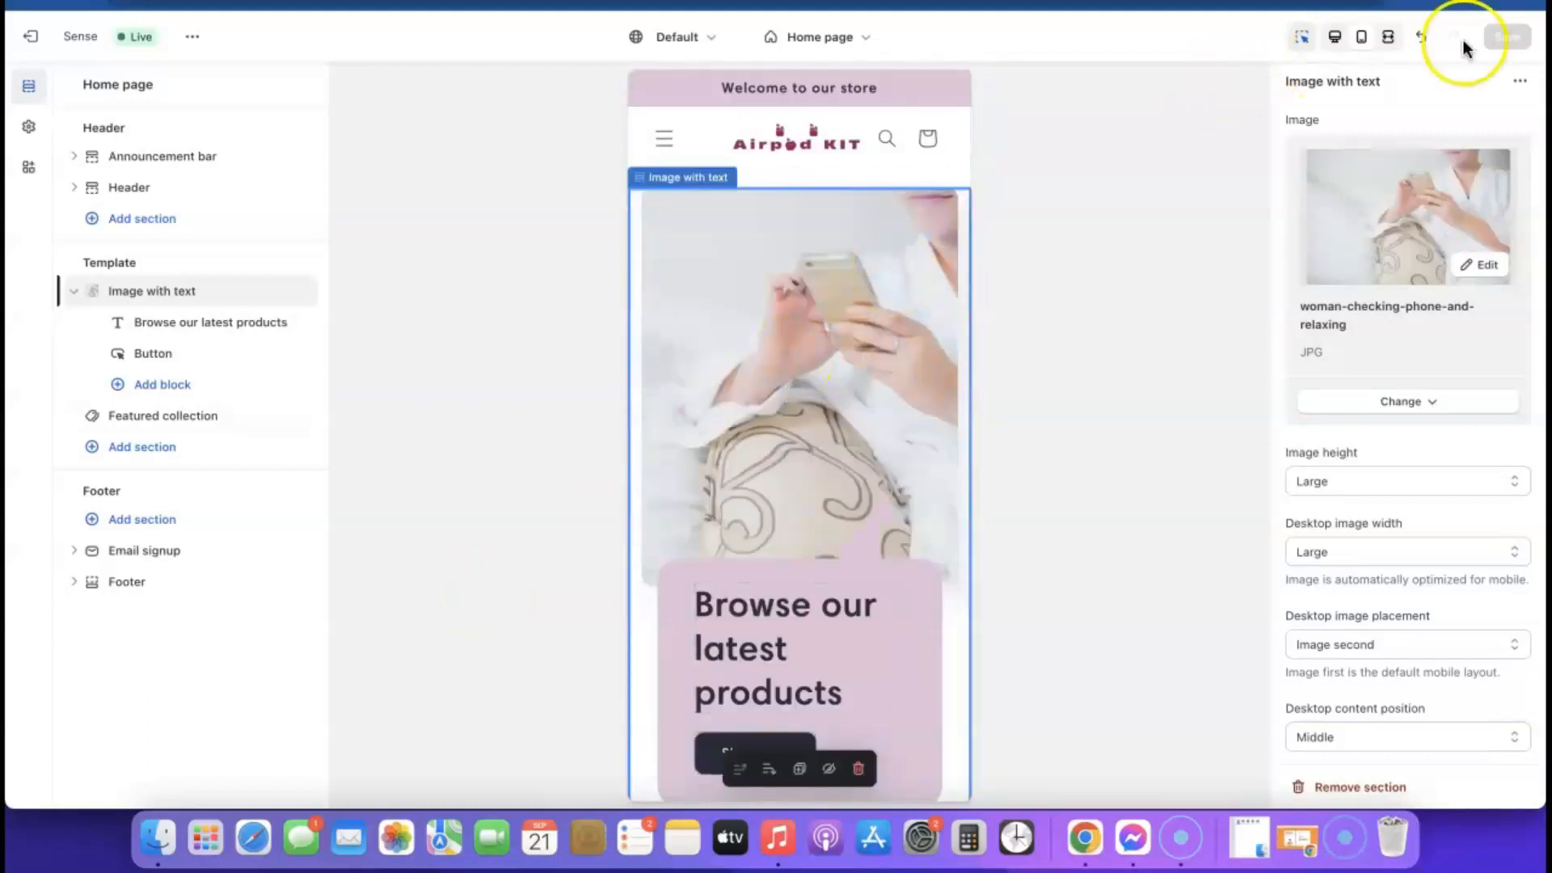
Return to the desktop preview, review the page, and select the Featured products section.
left_click(1338, 38)
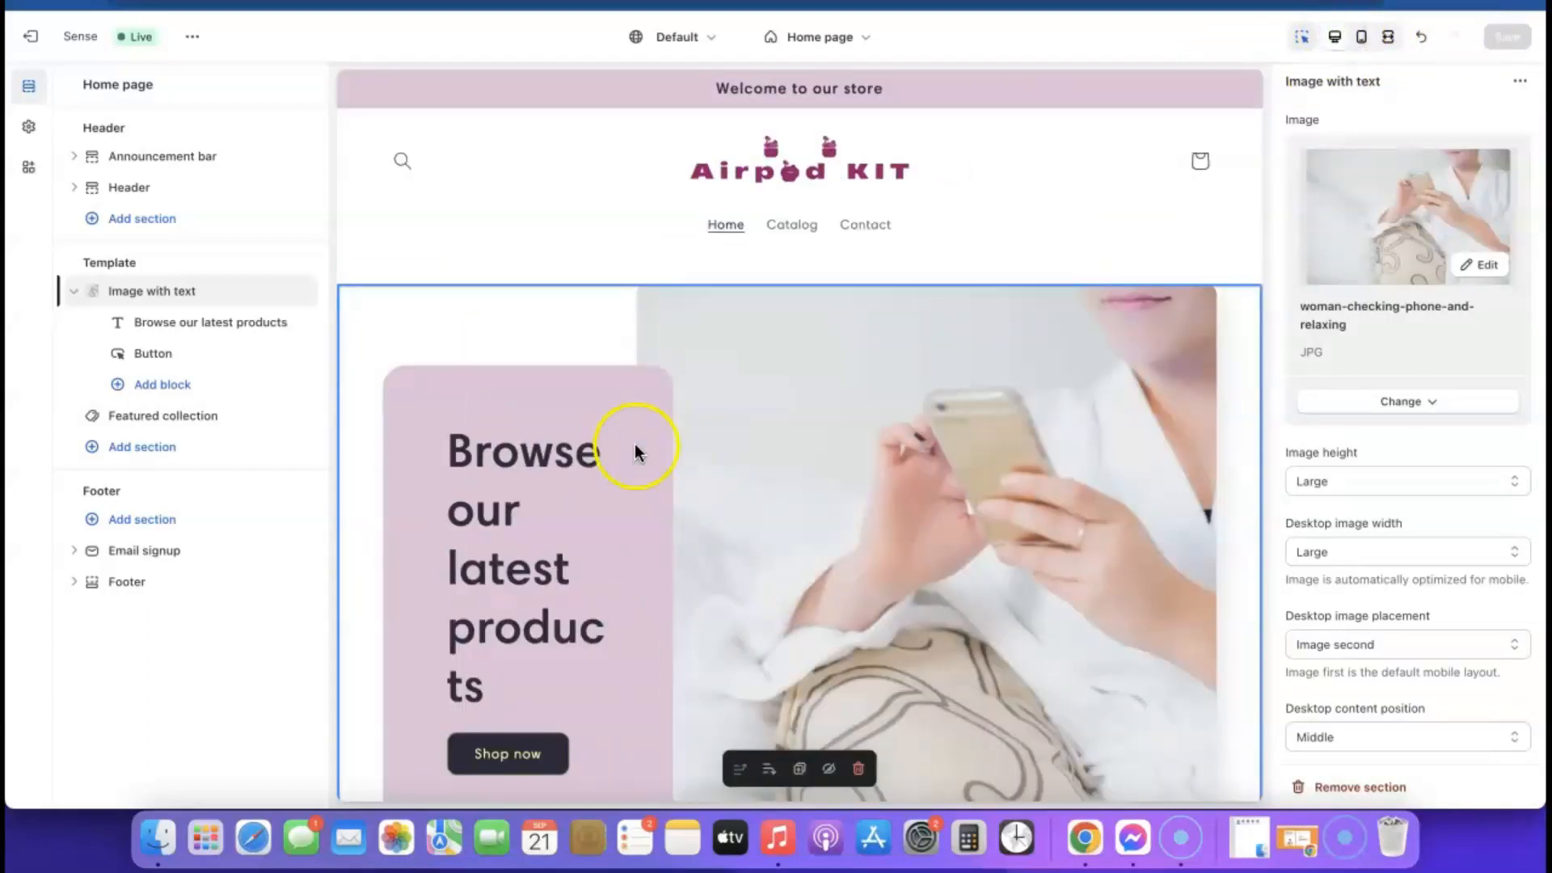
scroll(635, 449, "down", 5)
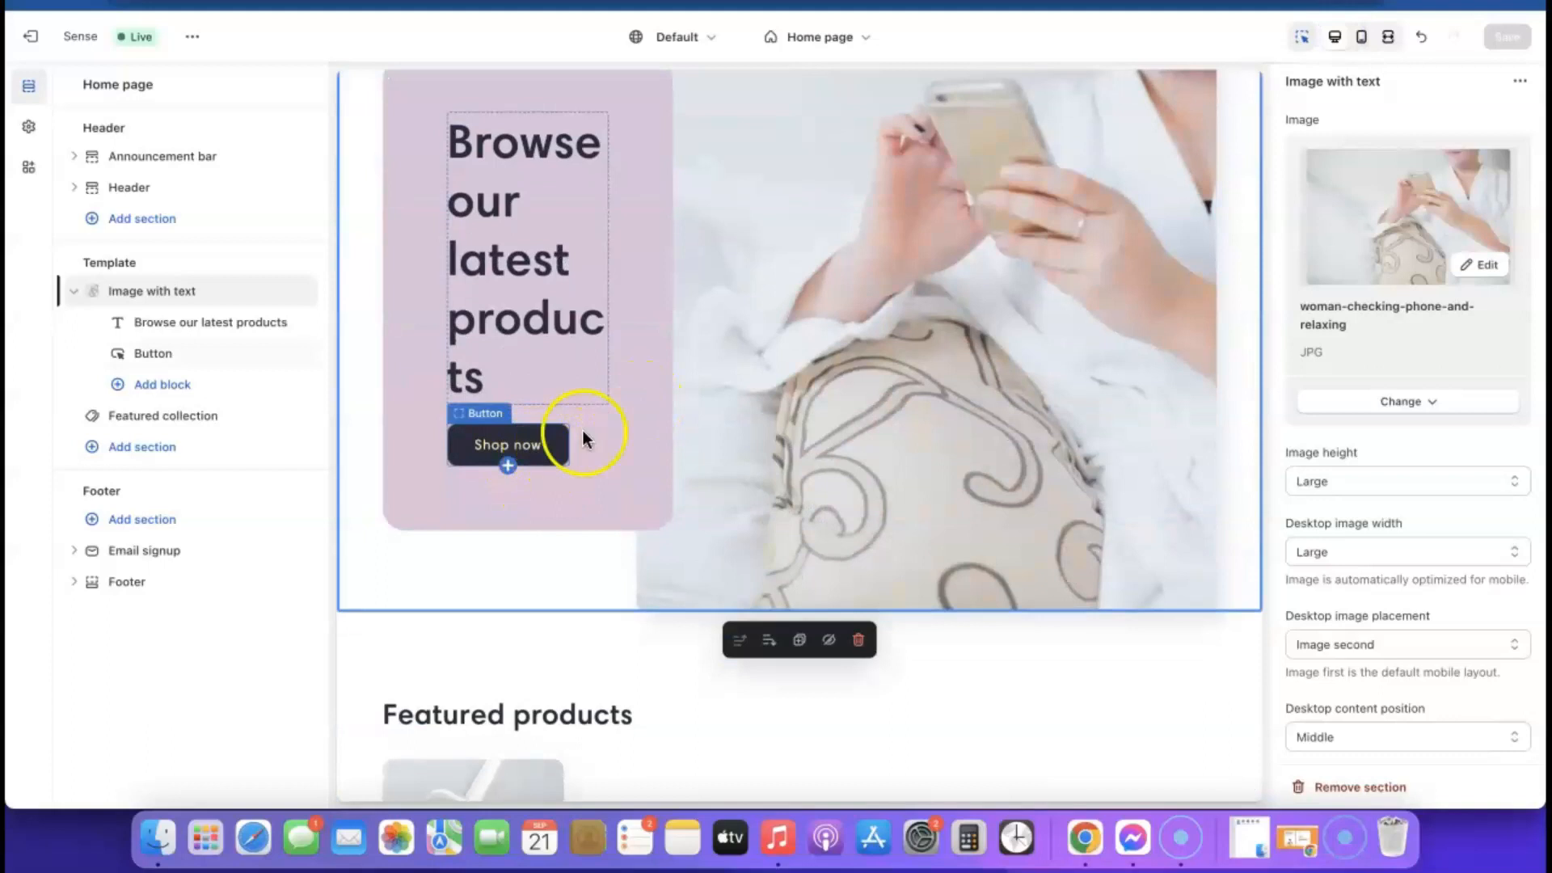
scroll(698, 459, "down", 3)
scroll(699, 460, "down", 5)
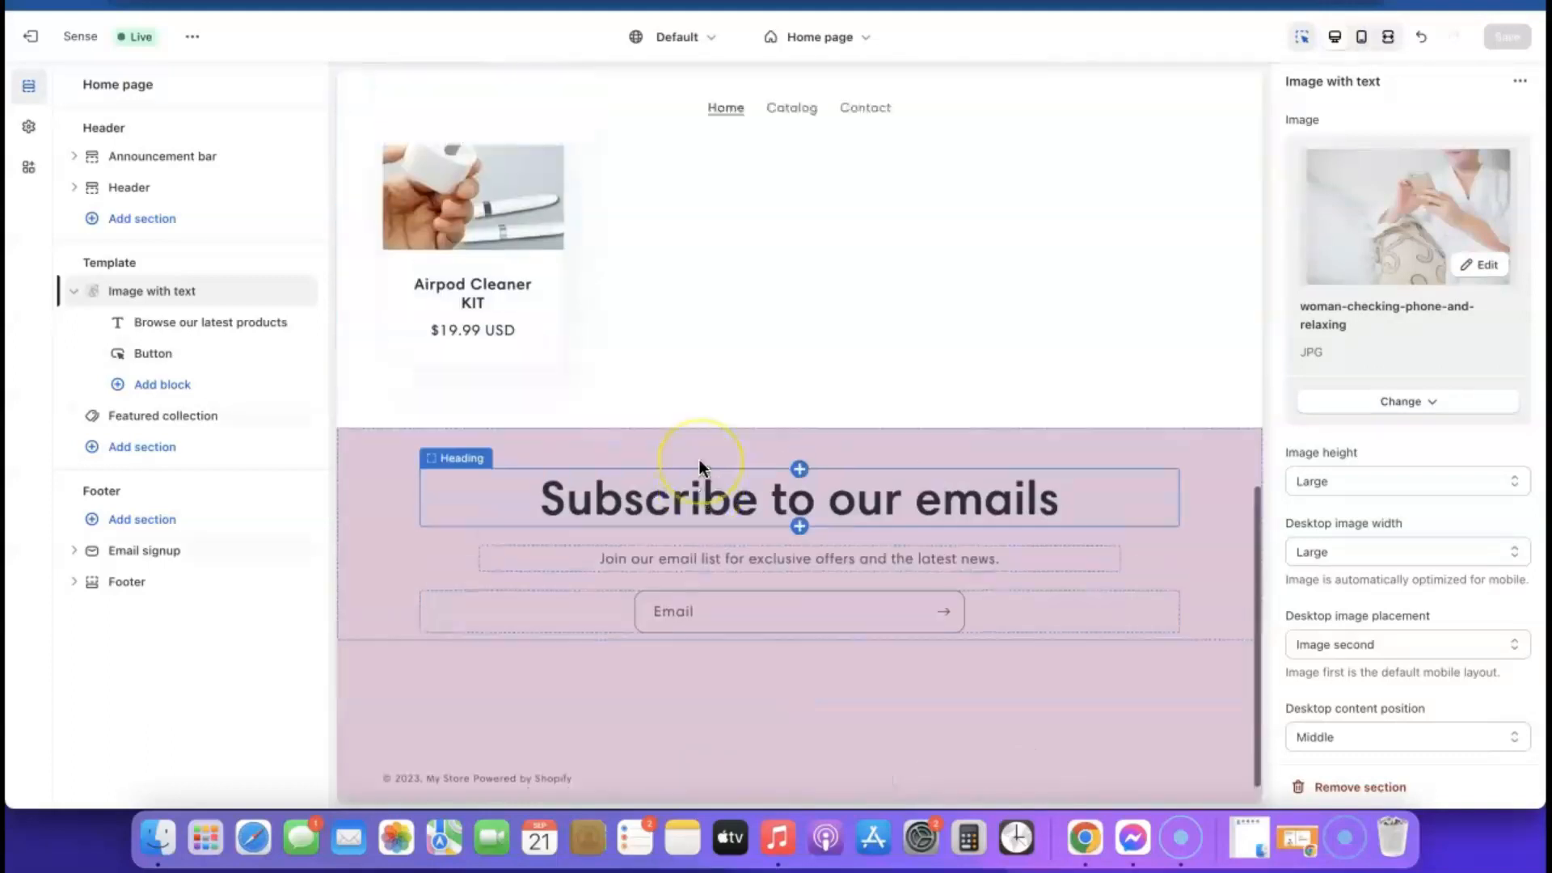
scroll(698, 459, "up", 7)
scroll(695, 460, "down", 4)
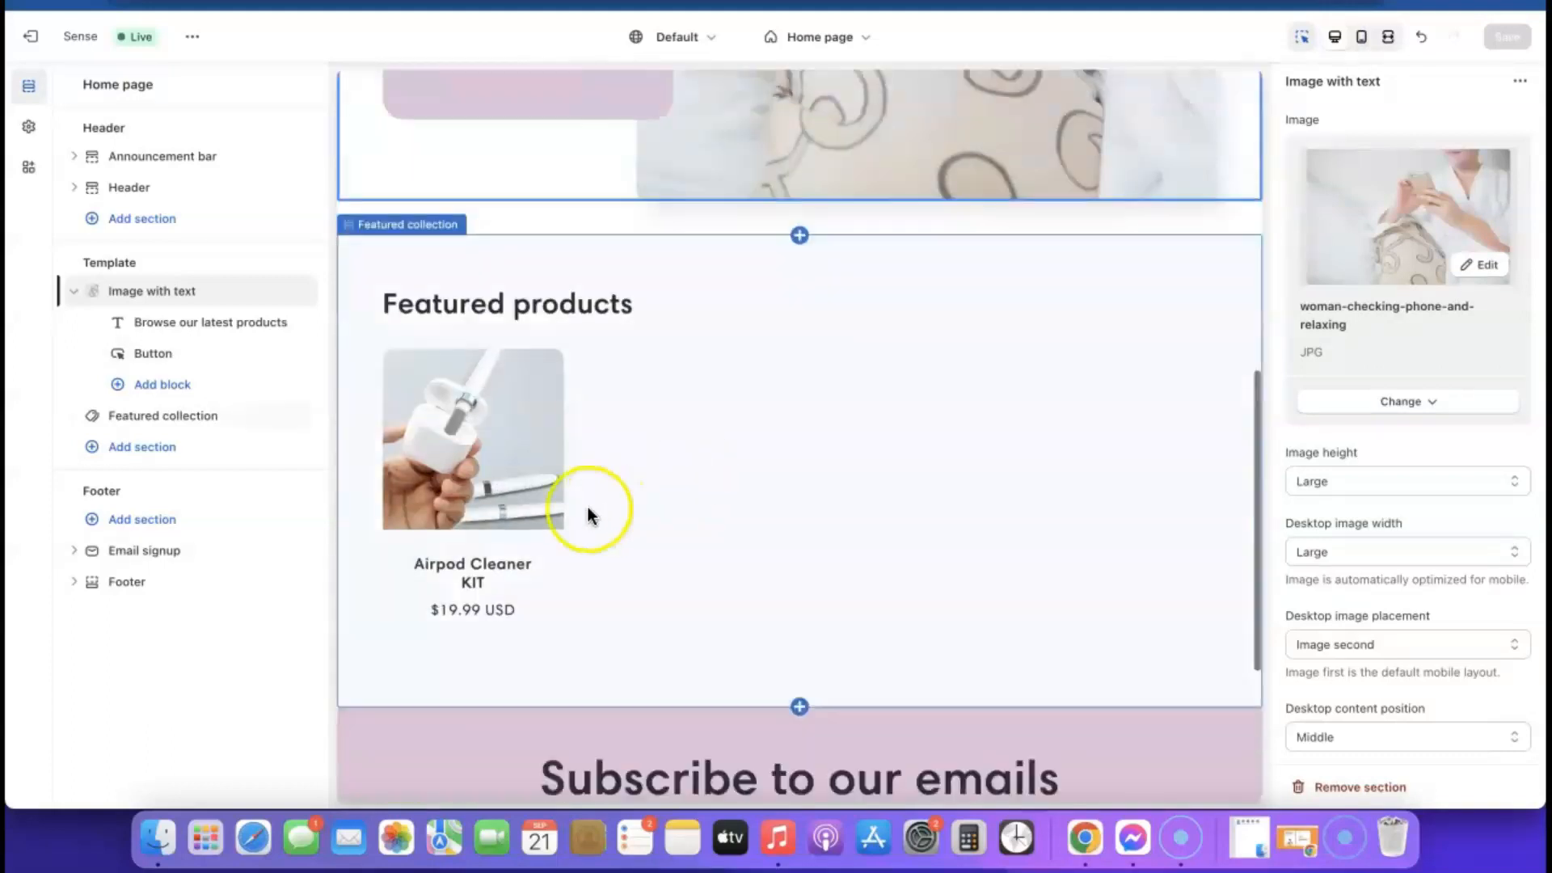
left_click(523, 424)
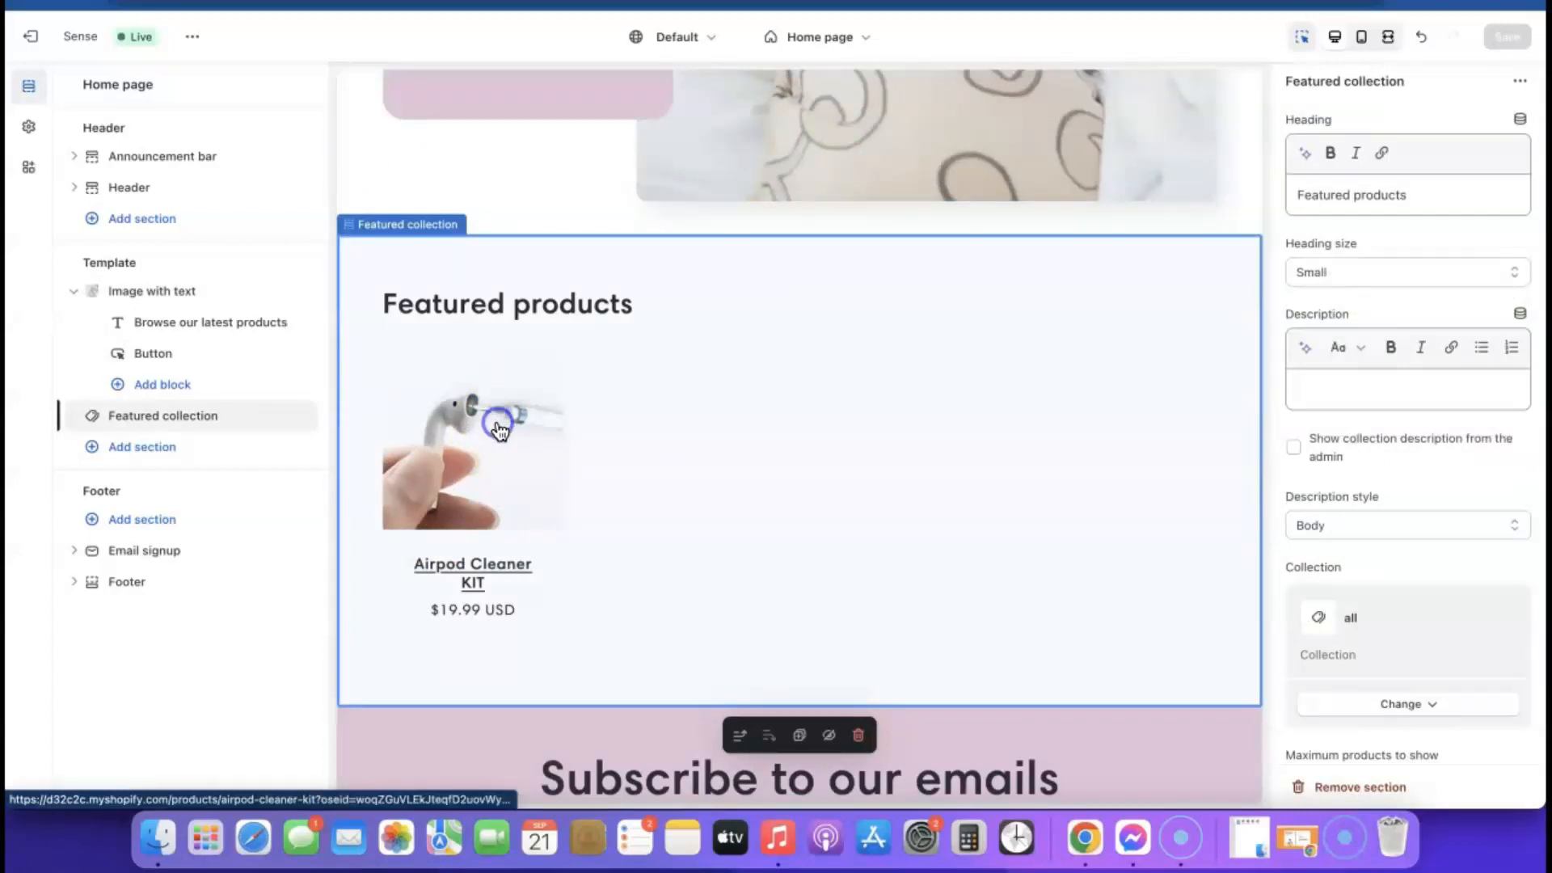
Go from the Airpod Cleaner KIT product template back to the Home page template.
left_click(499, 430)
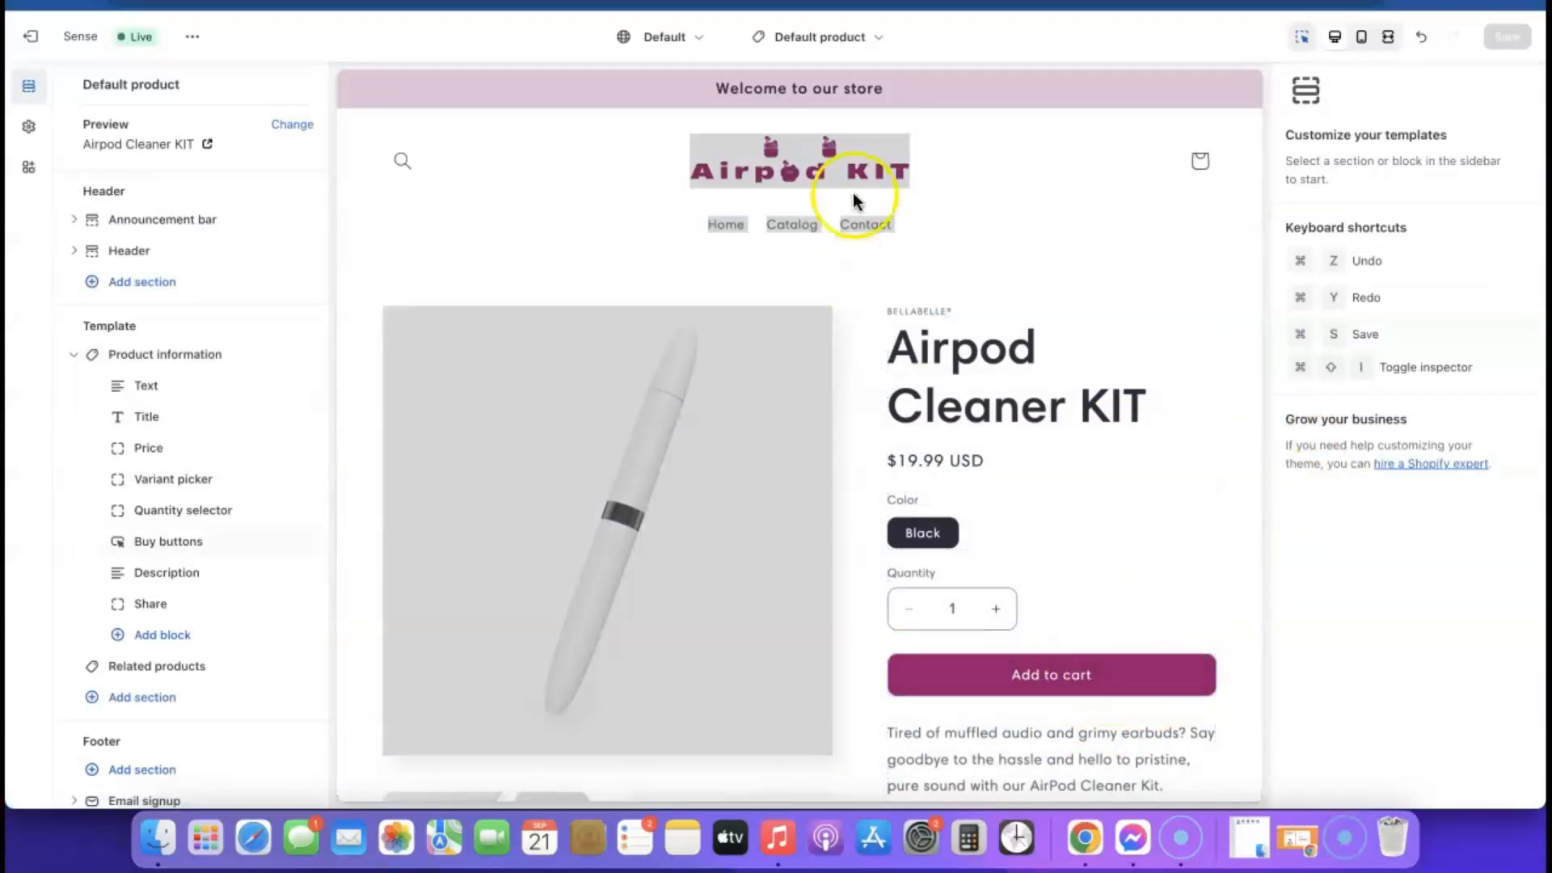
left_click(857, 34)
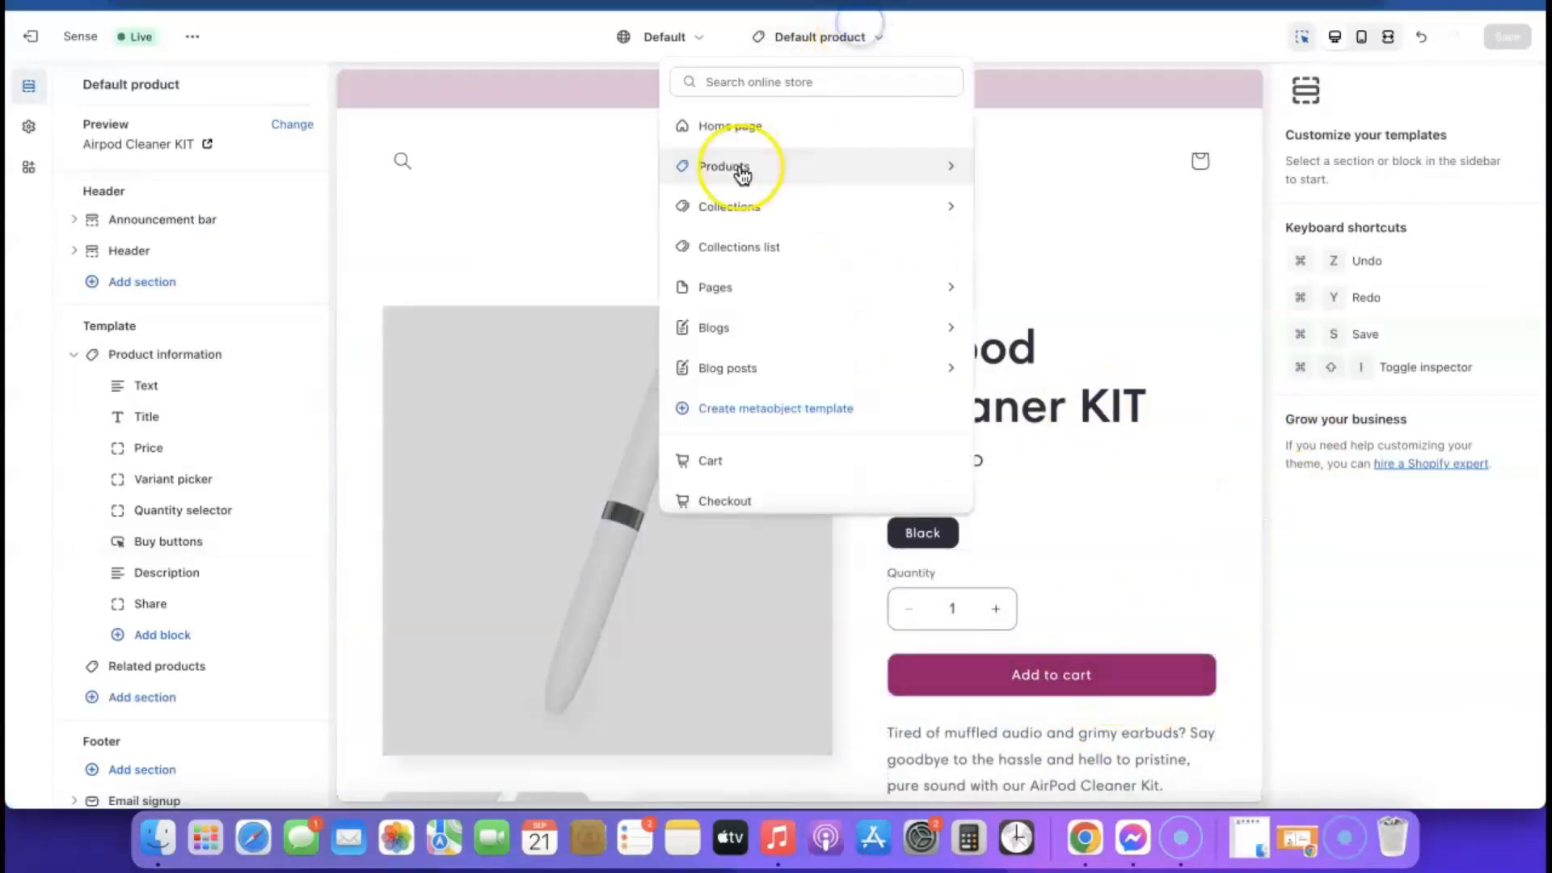
left_click(711, 125)
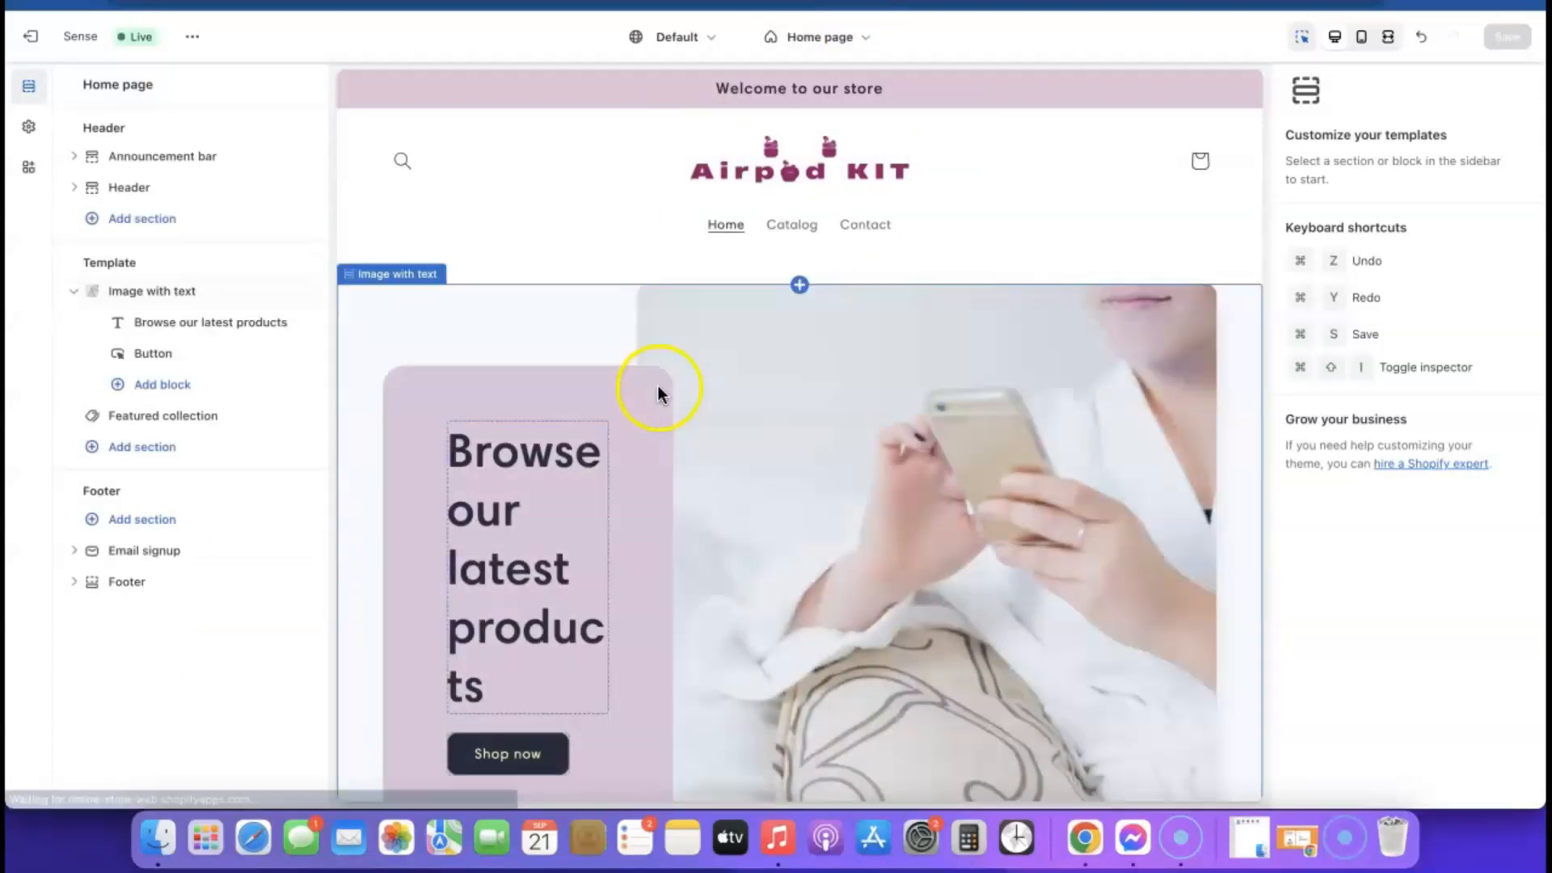
scroll(658, 386, "down", 5)
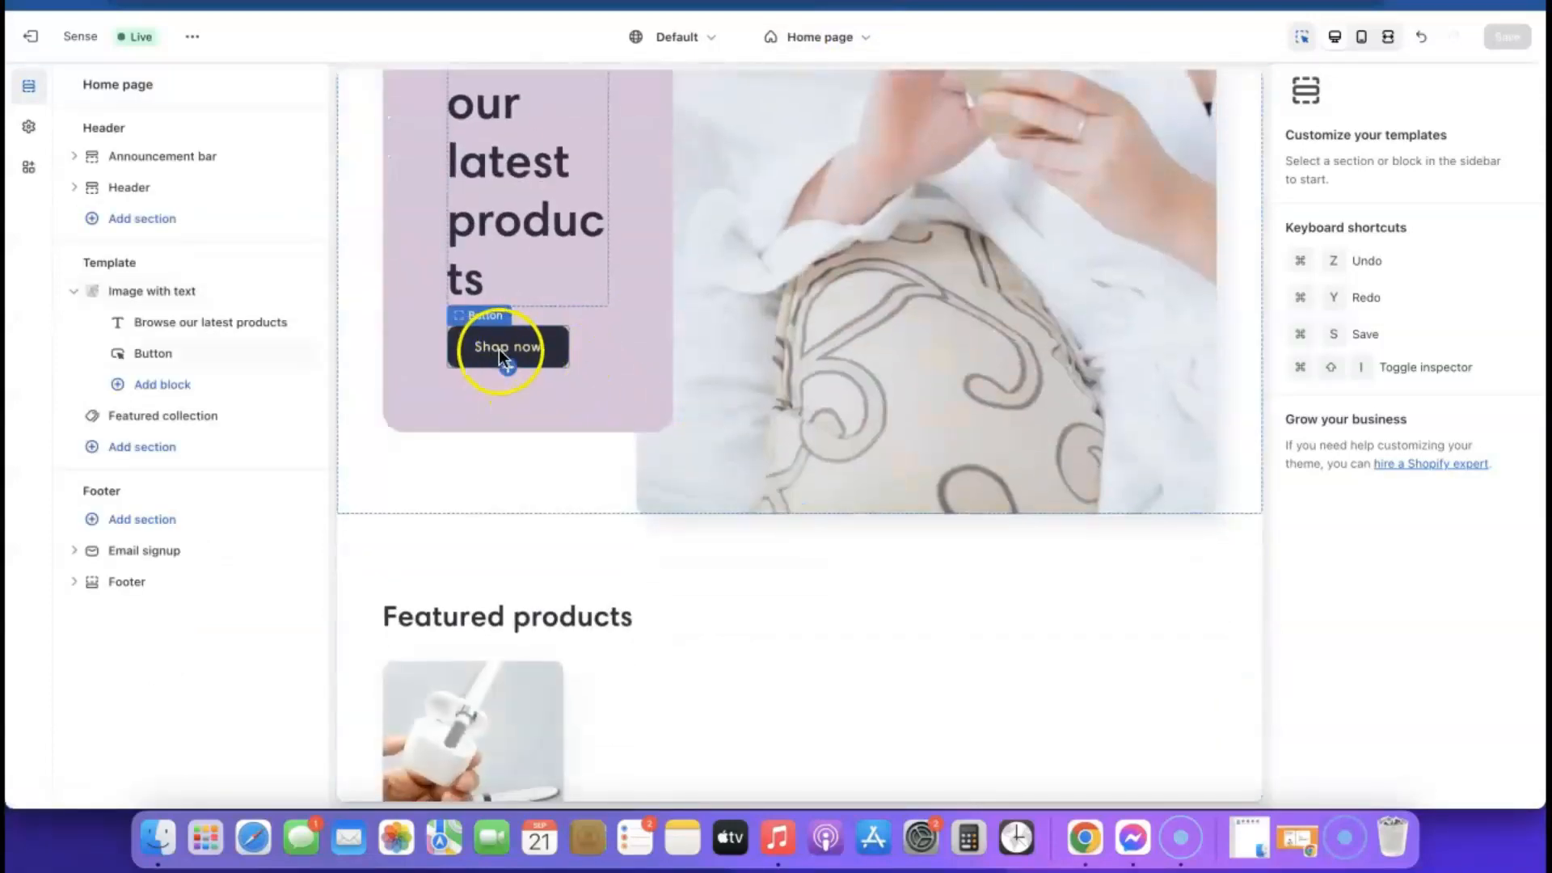
scroll(505, 363, "up", 5)
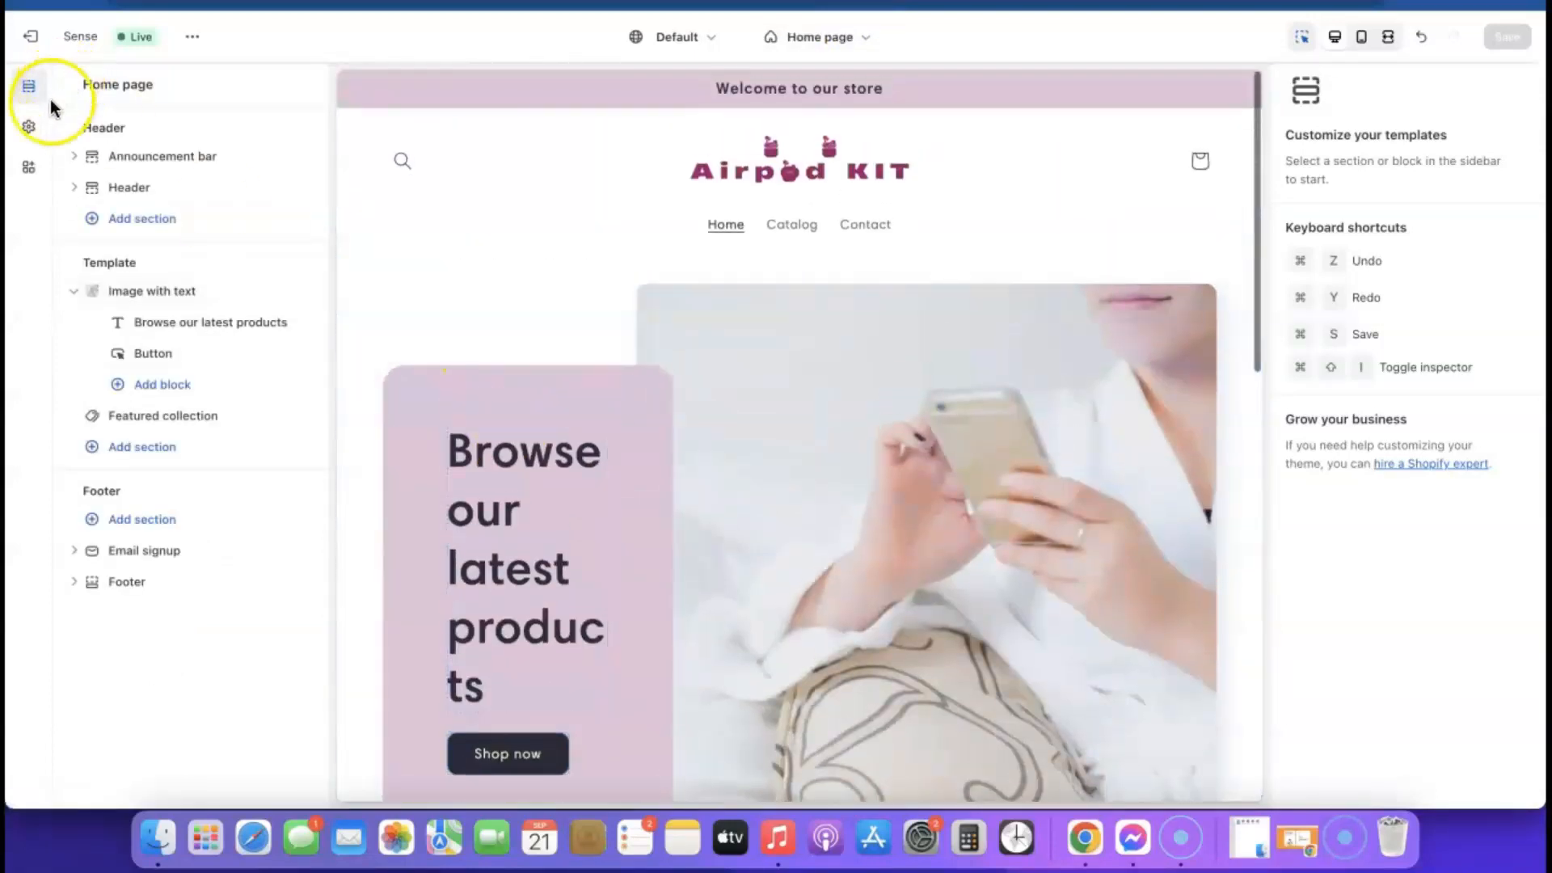
Set Scheme 2's solid button background to purple #9B046F and save the theme.
left_click(26, 129)
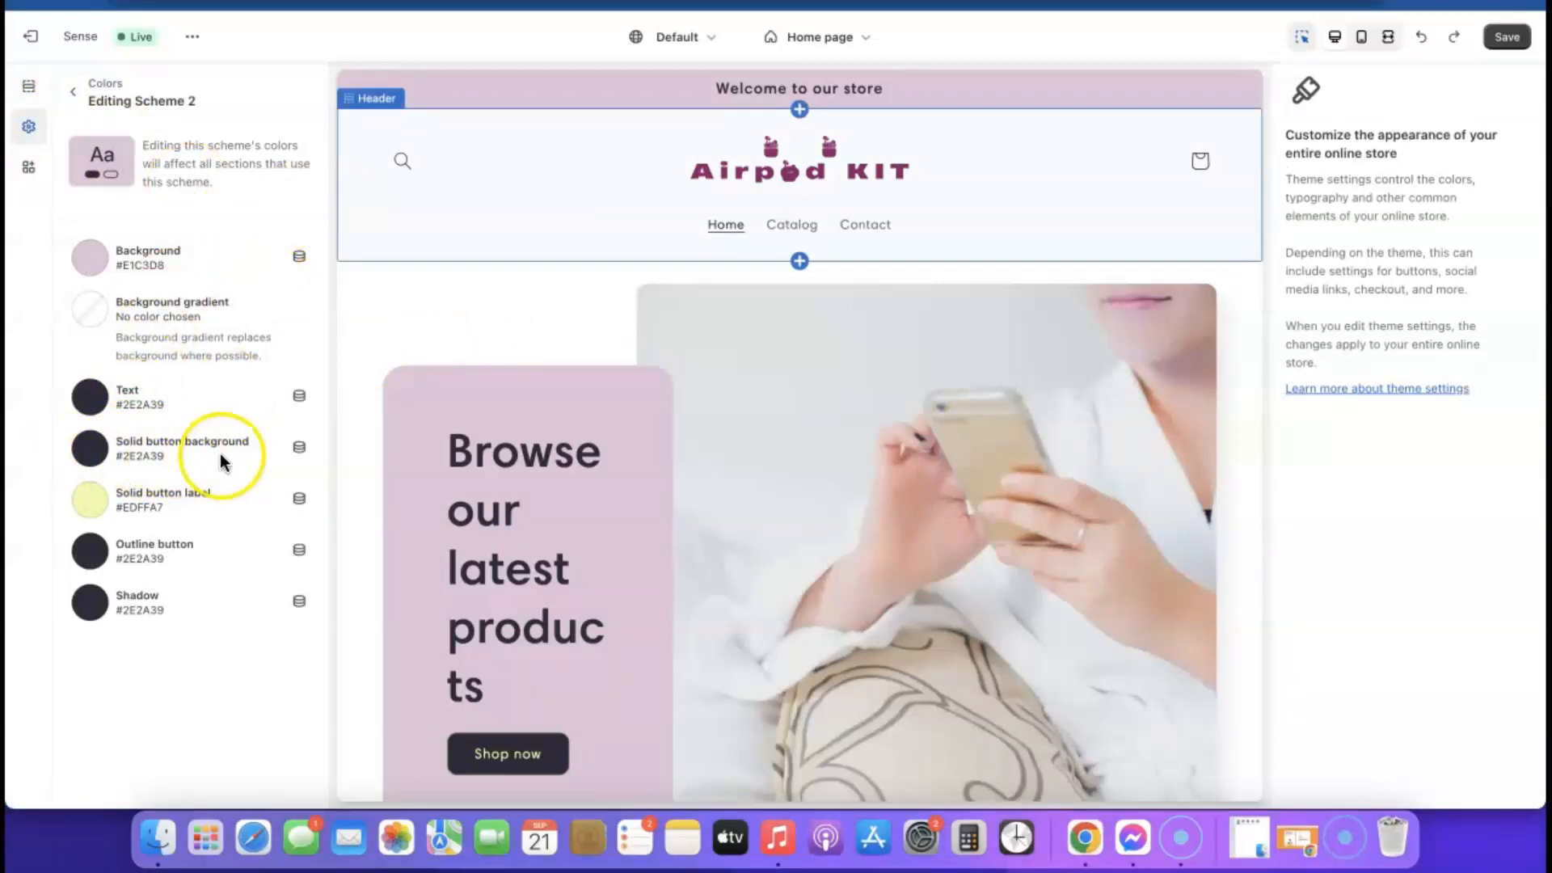
left_click(90, 448)
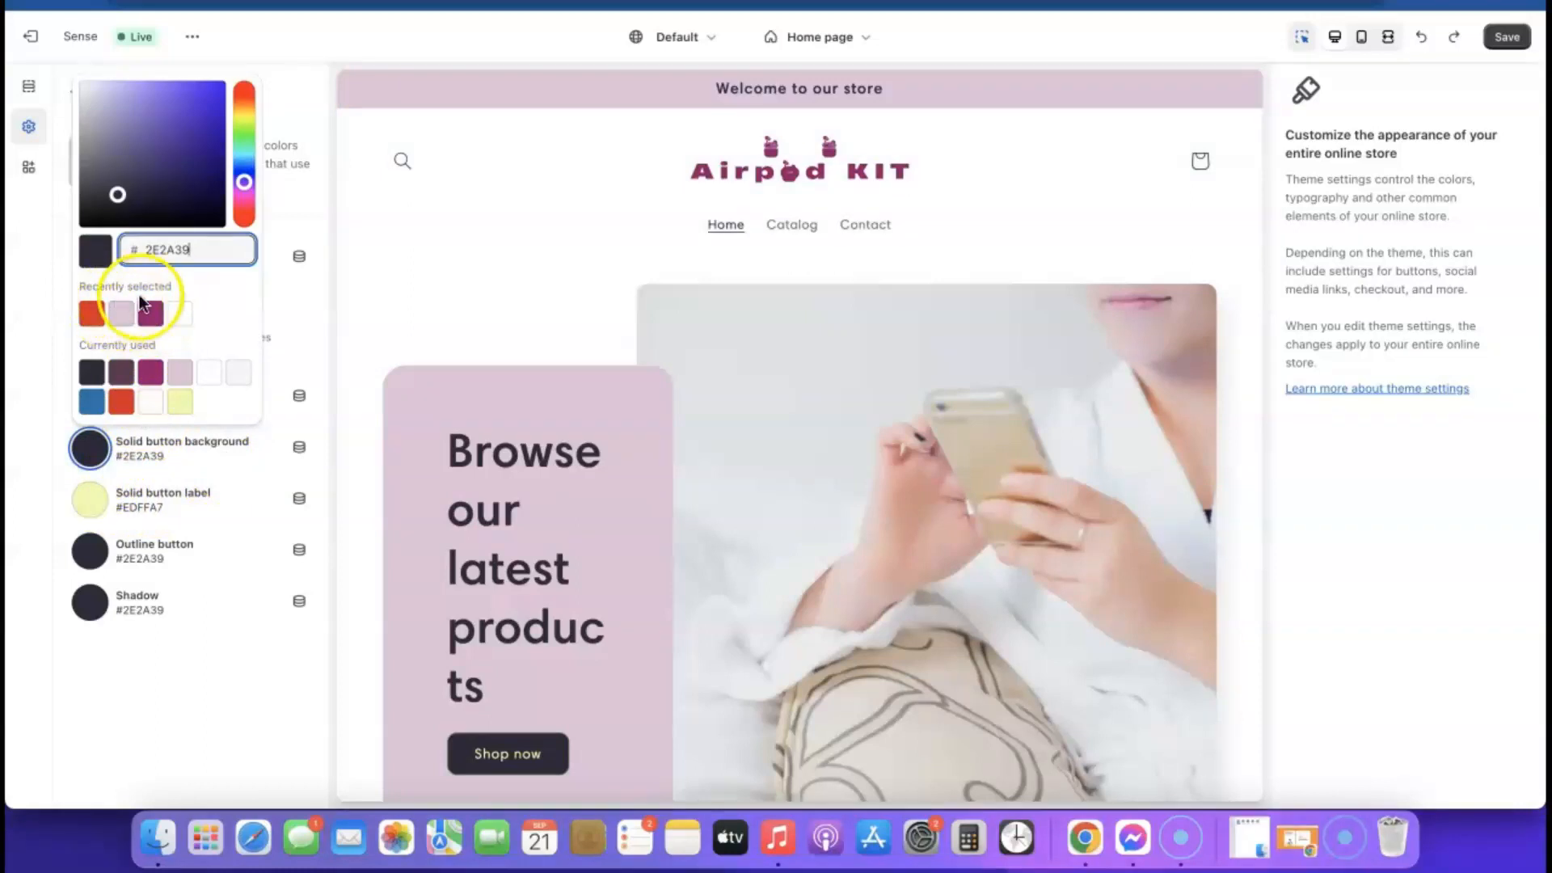
left_click(152, 313)
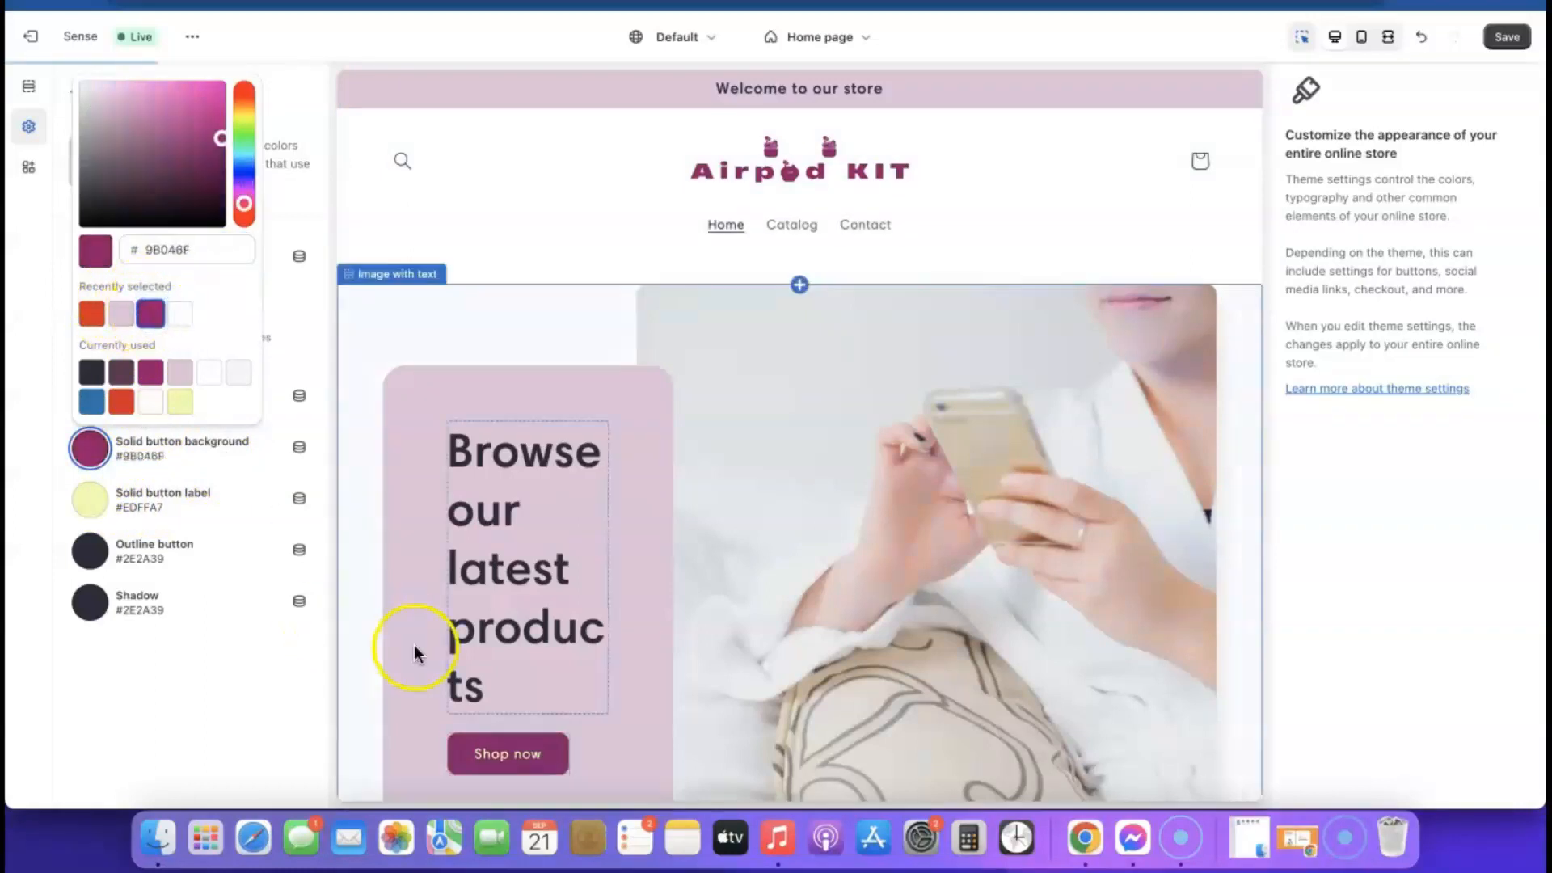
scroll(706, 576, "down", 2)
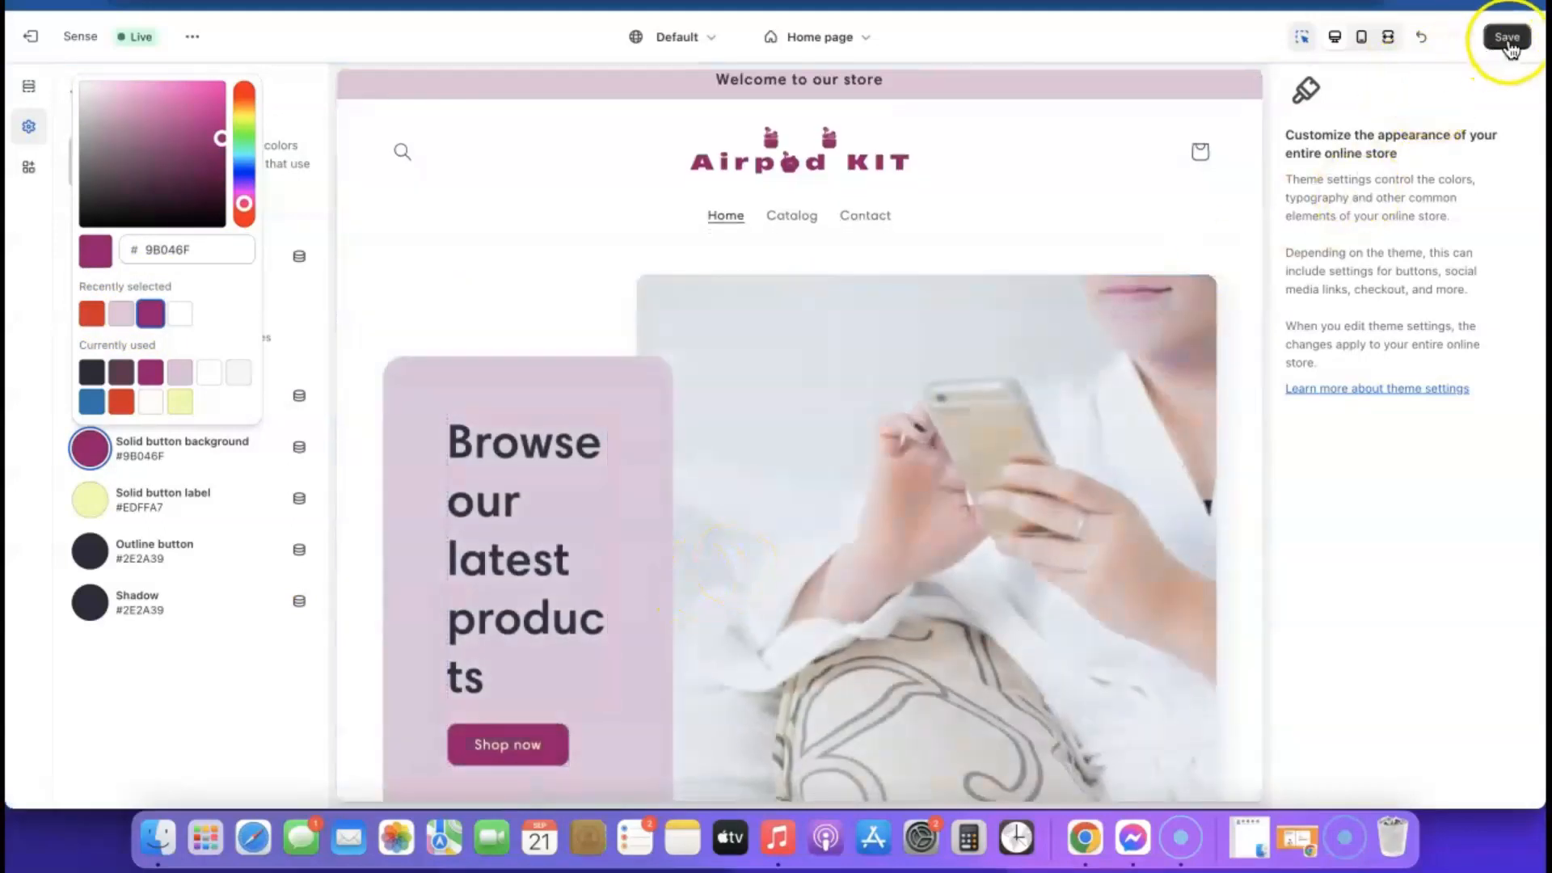
left_click(1508, 38)
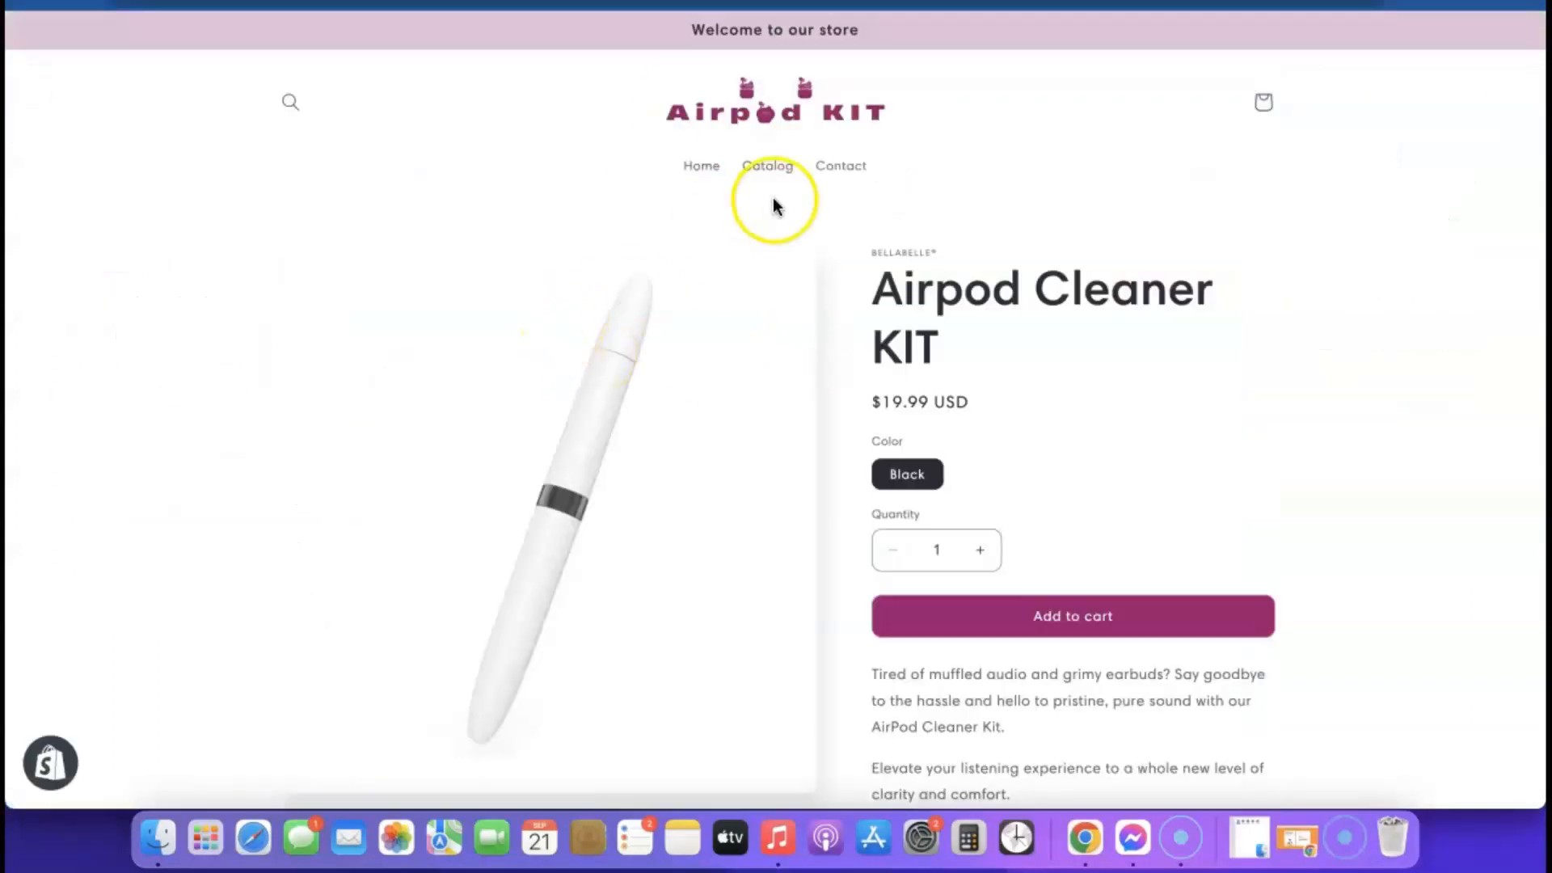
Load the storefront home page from the Airpod KIT logo and scroll down to the footer.
left_click(752, 119)
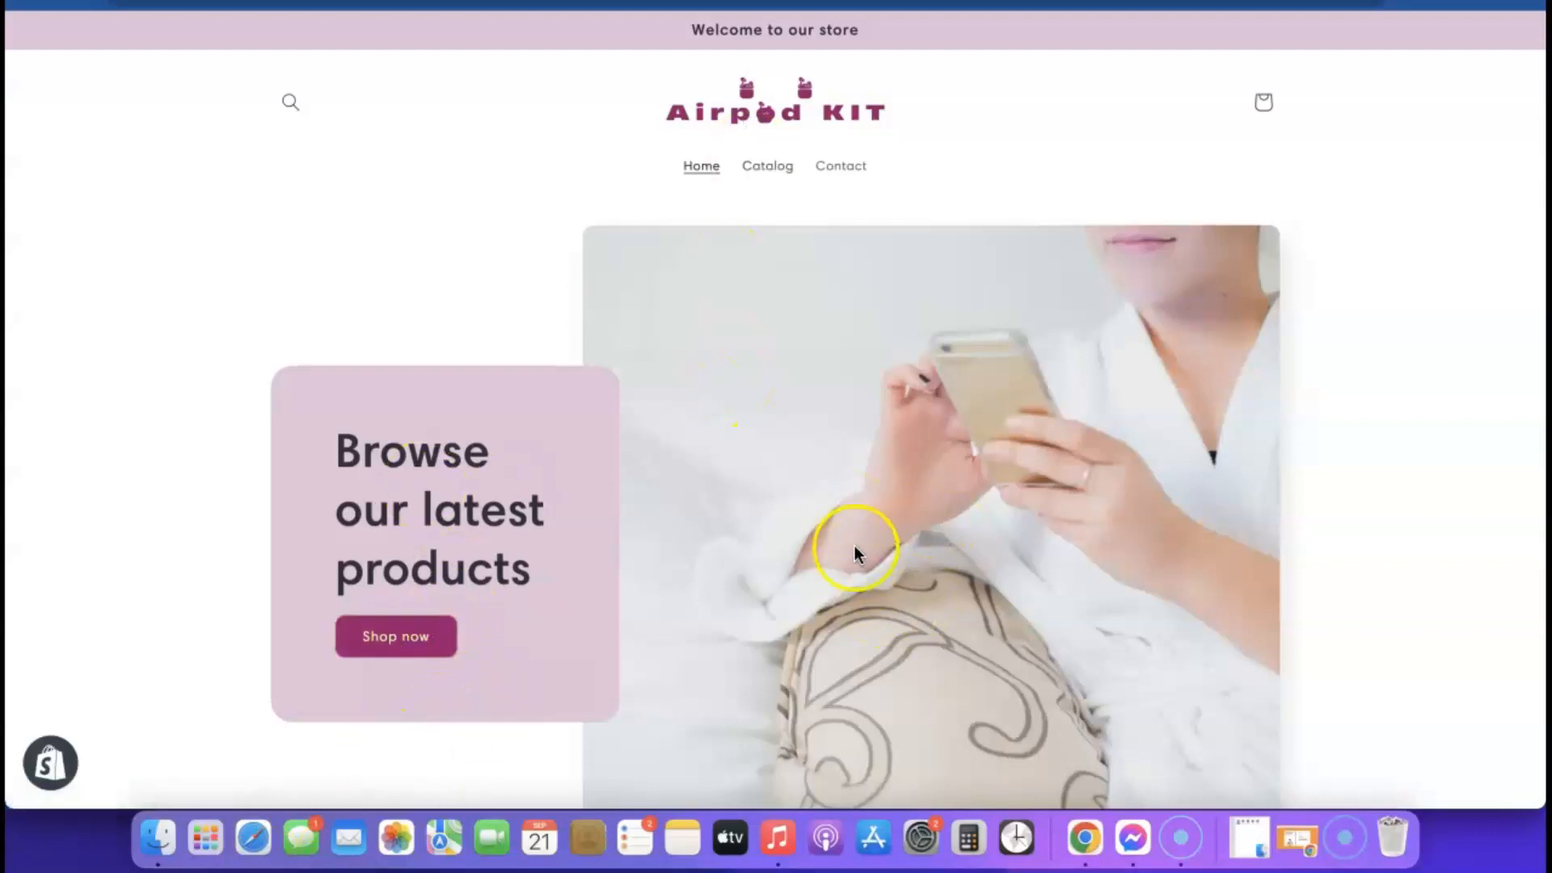
scroll(857, 553, "down", 1)
scroll(946, 520, "down", 1)
scroll(952, 524, "down", 7)
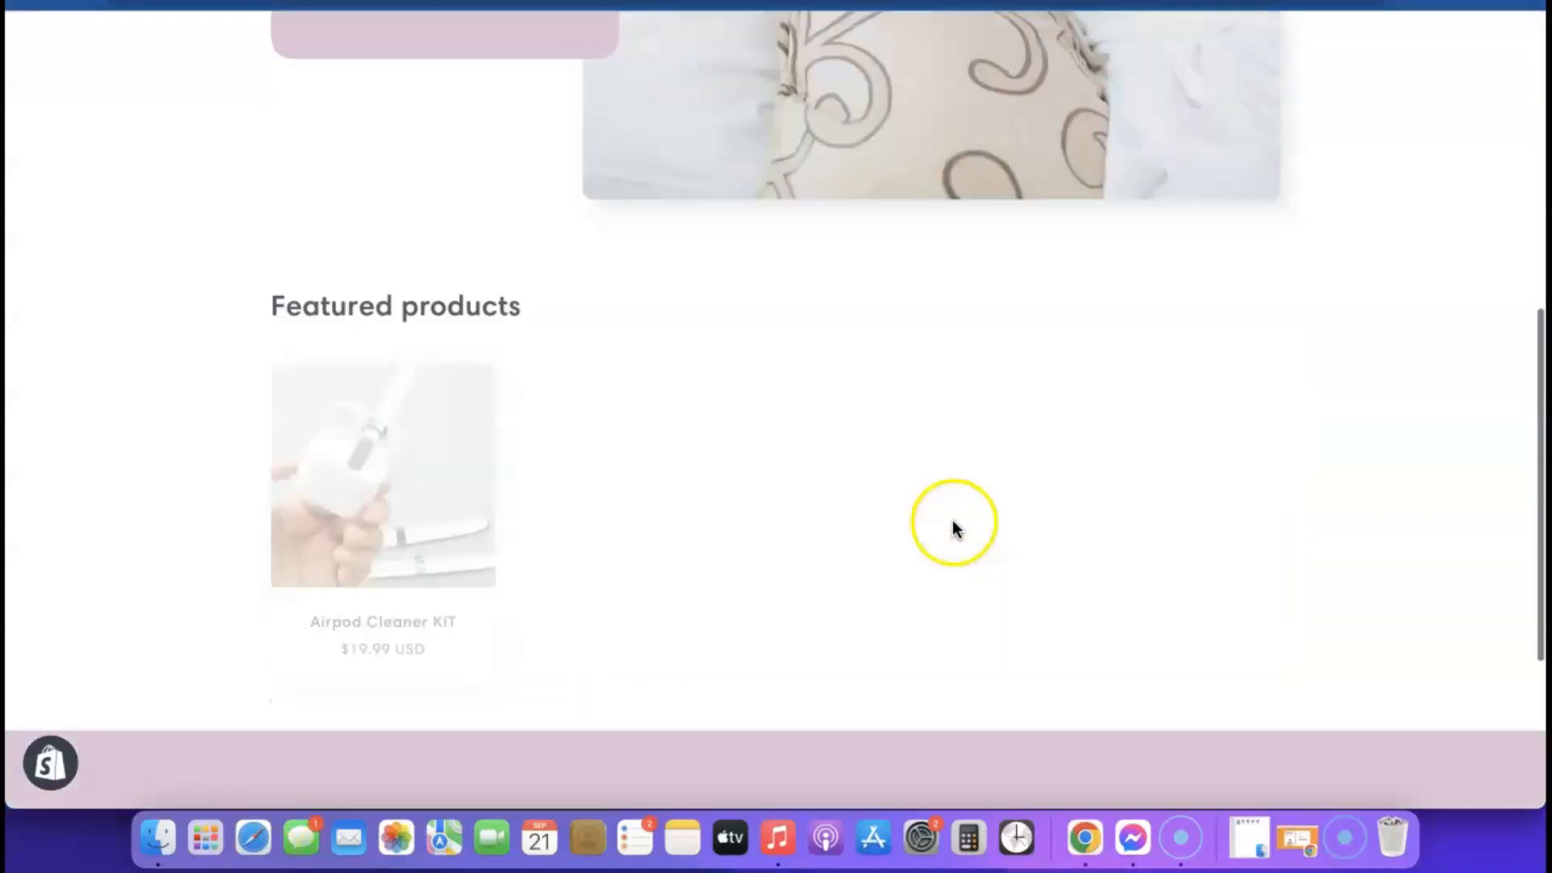
scroll(954, 530, "down", 4)
scroll(958, 571, "up", 9)
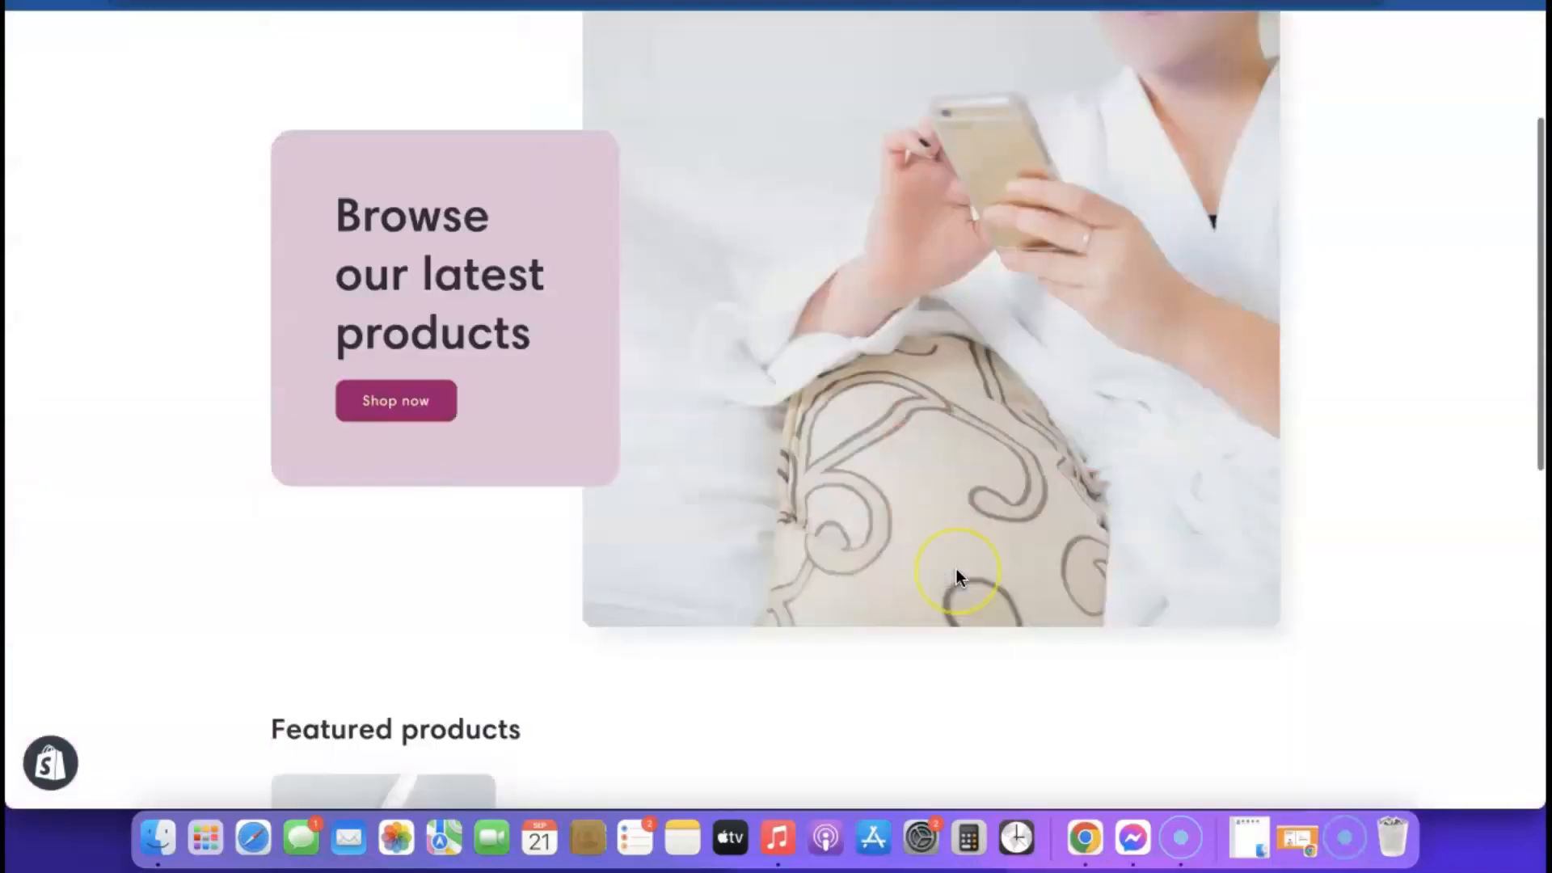
scroll(957, 570, "down", 10)
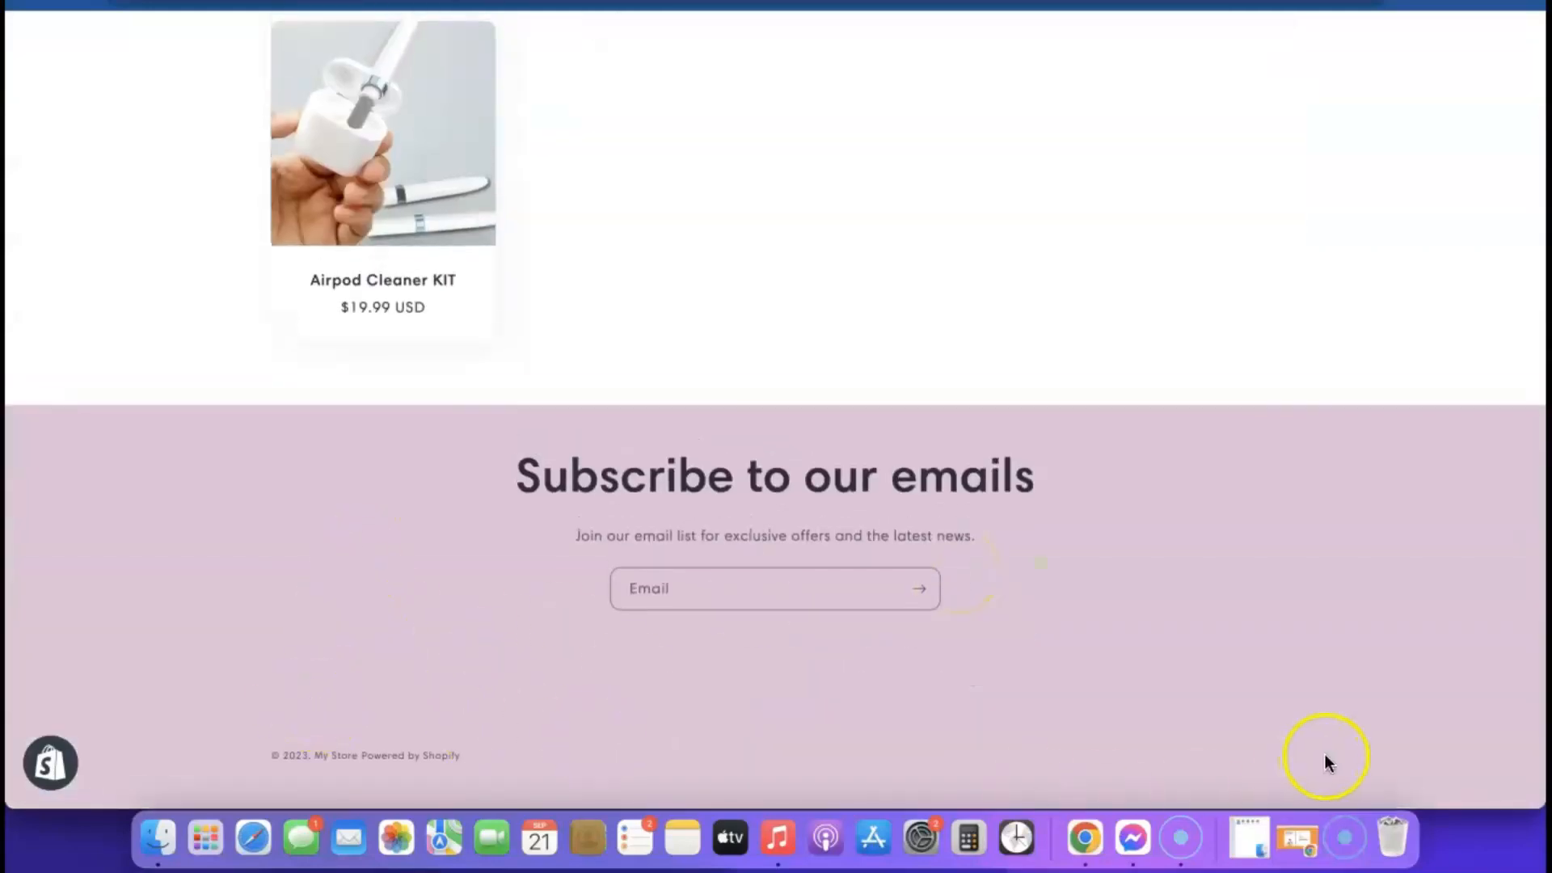
Exit the theme editor and open Settings > Policies.
scroll(384, 579, "up", 10)
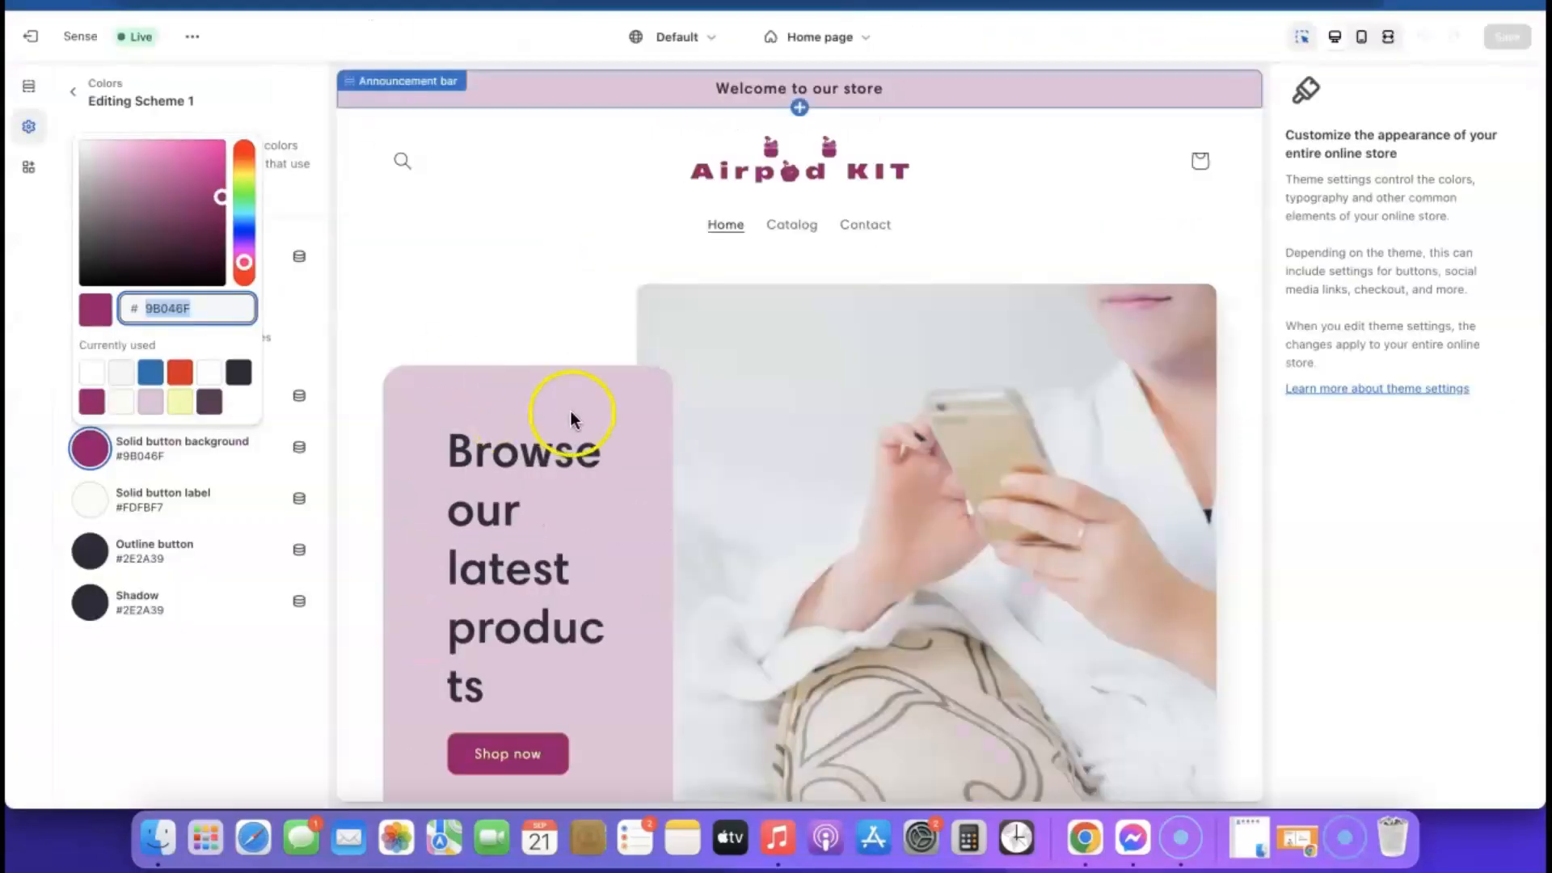
left_click(49, 37)
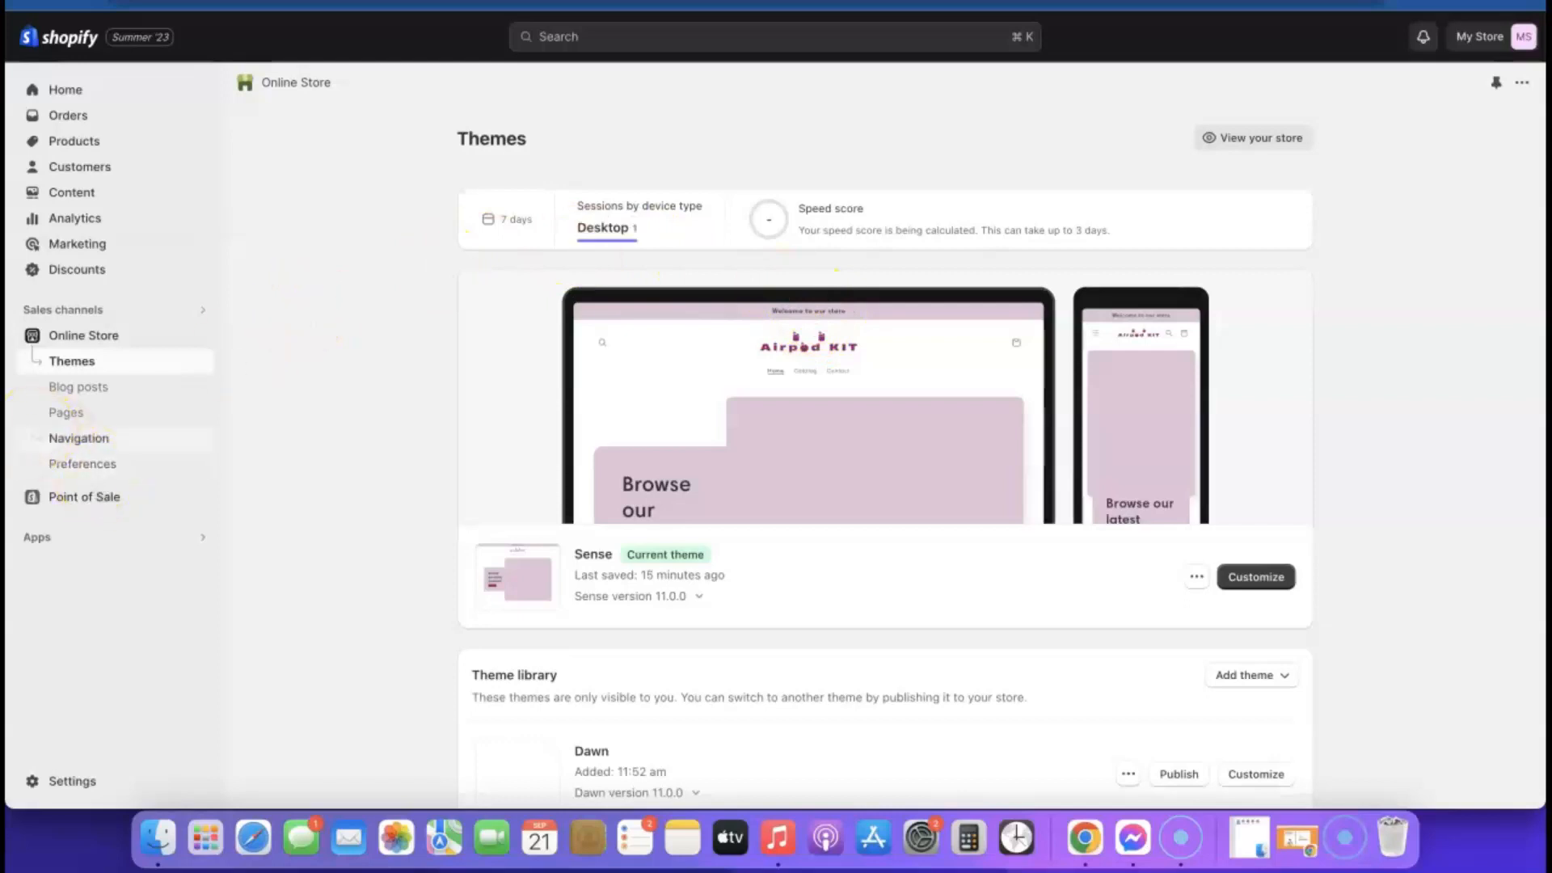
left_click(82, 463)
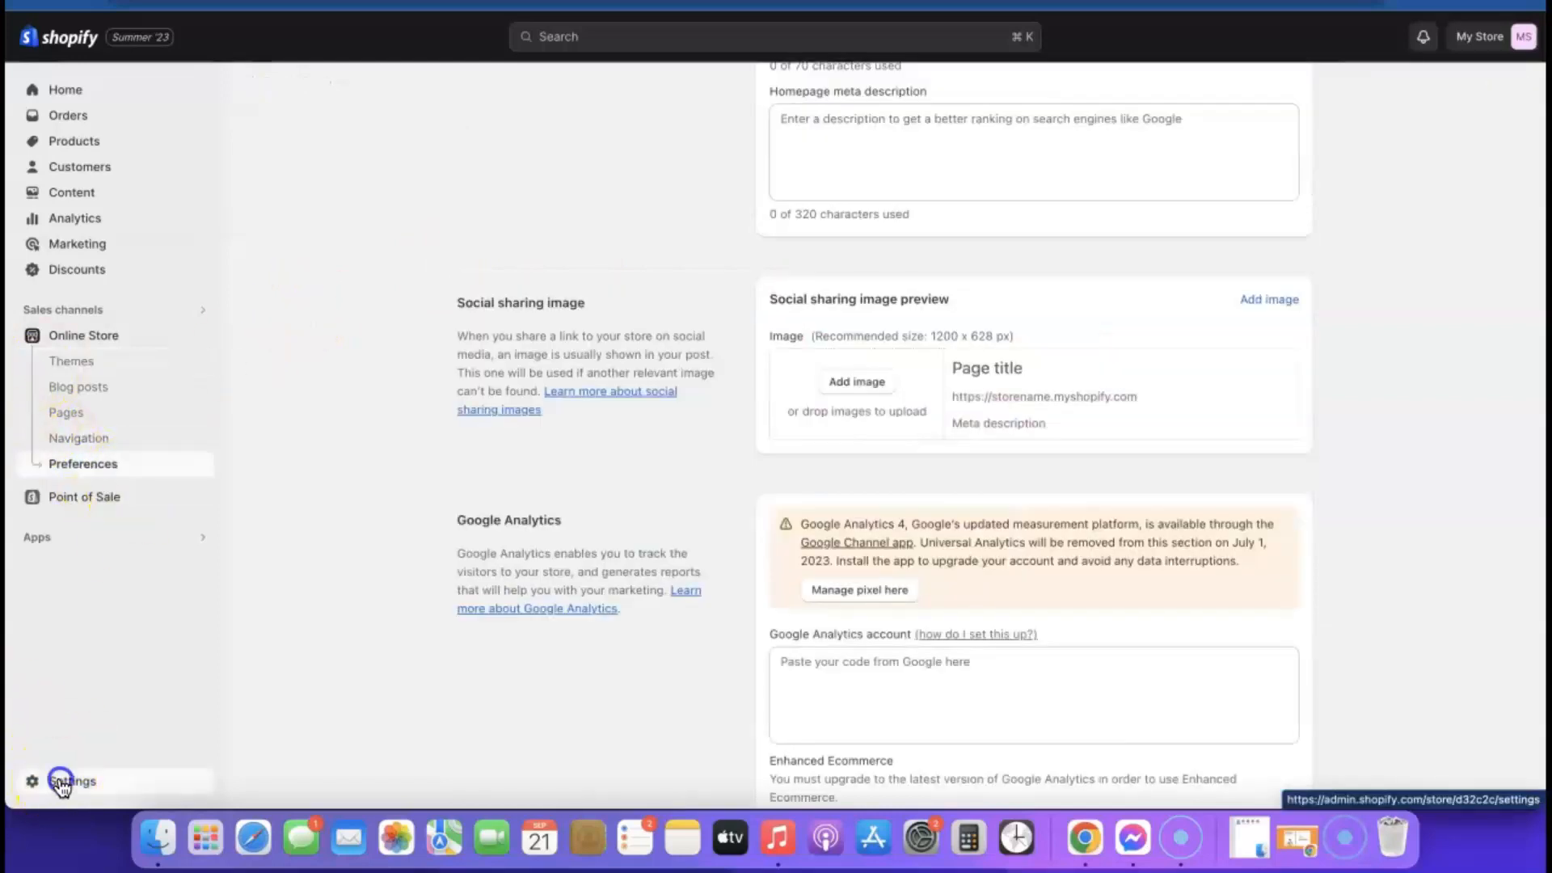
left_click(60, 778)
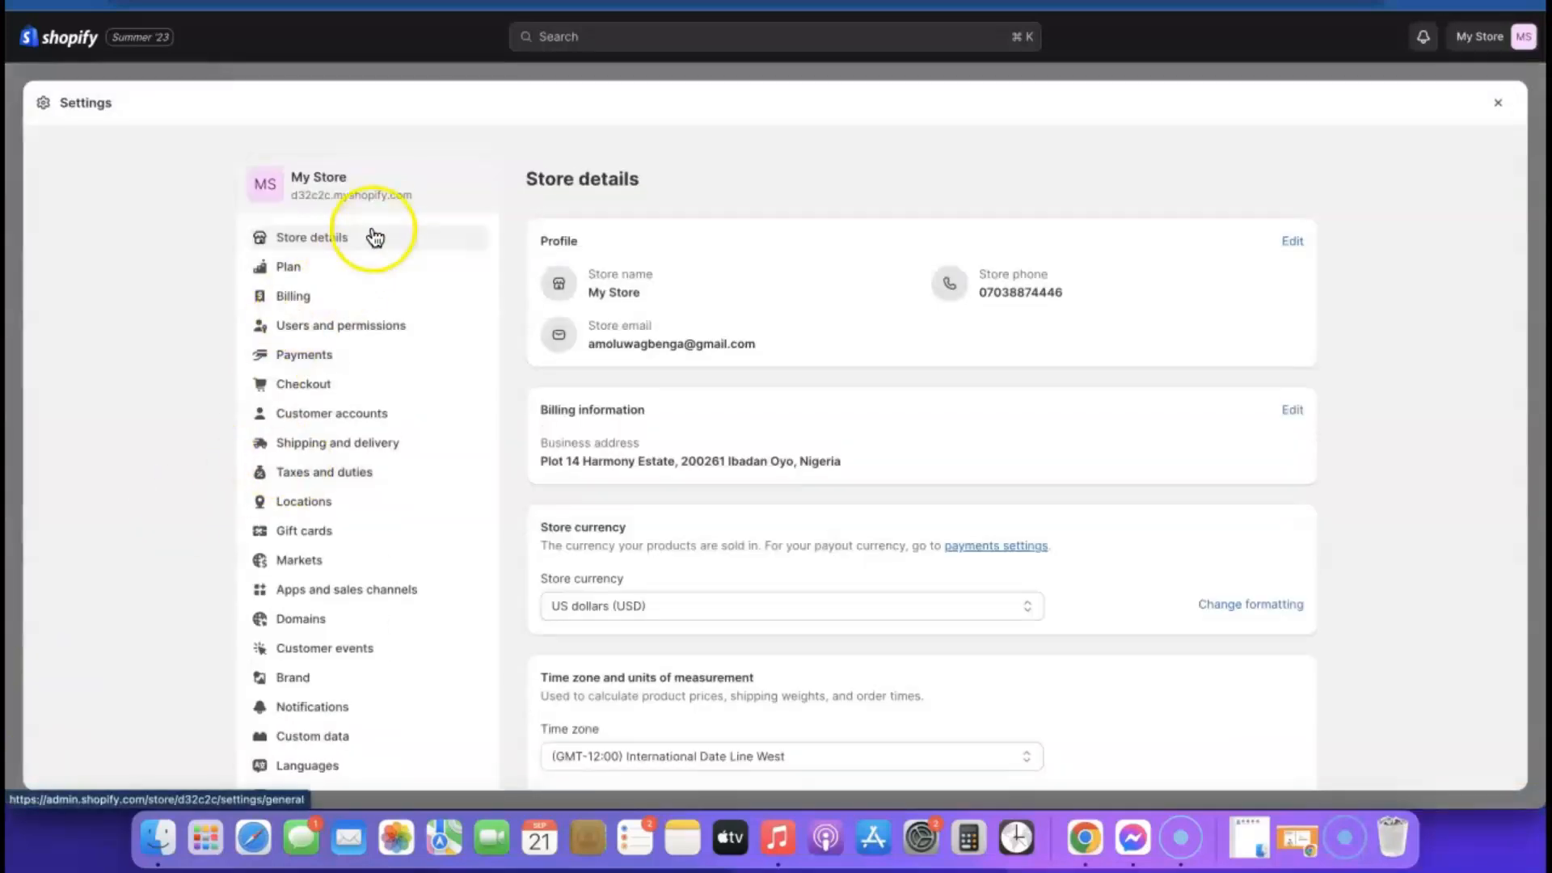
scroll(367, 329, "down", 1)
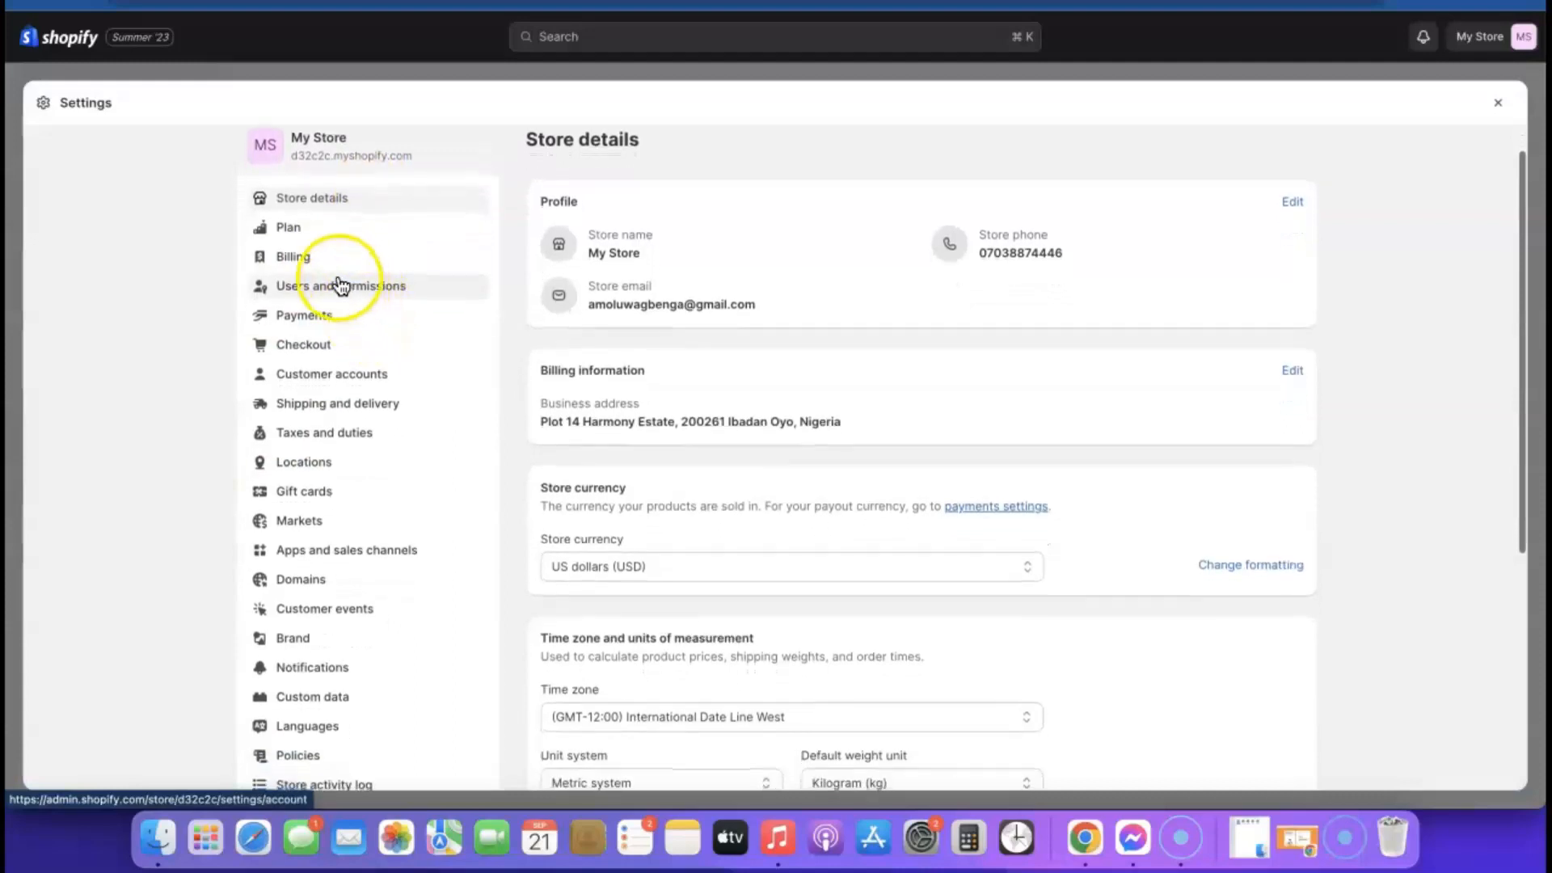
scroll(364, 288, "down", 2)
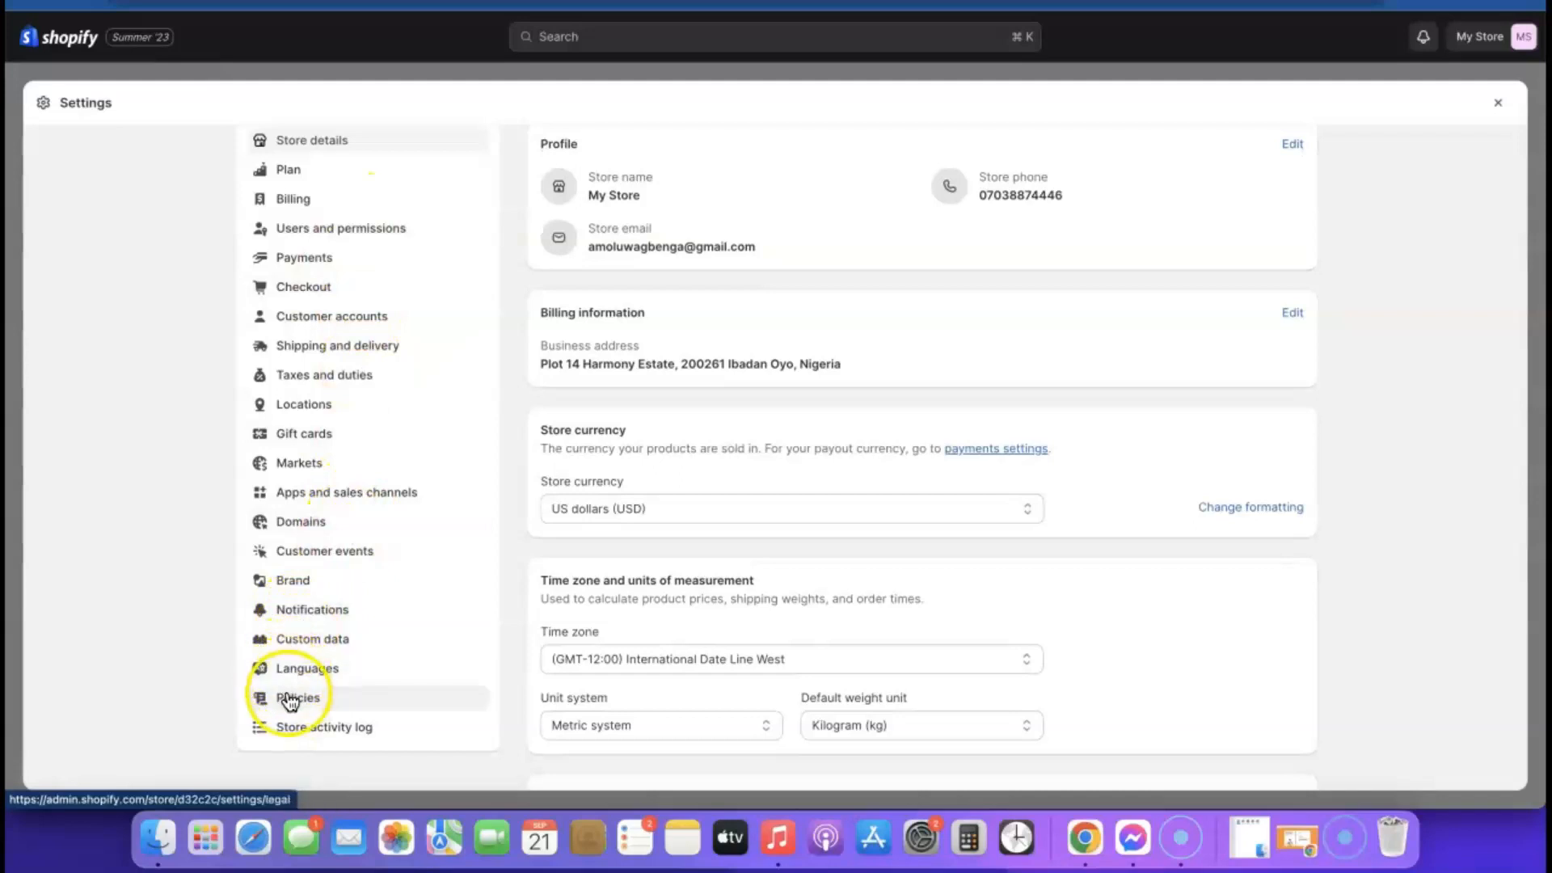
left_click(289, 700)
scroll(695, 262, "down", 3)
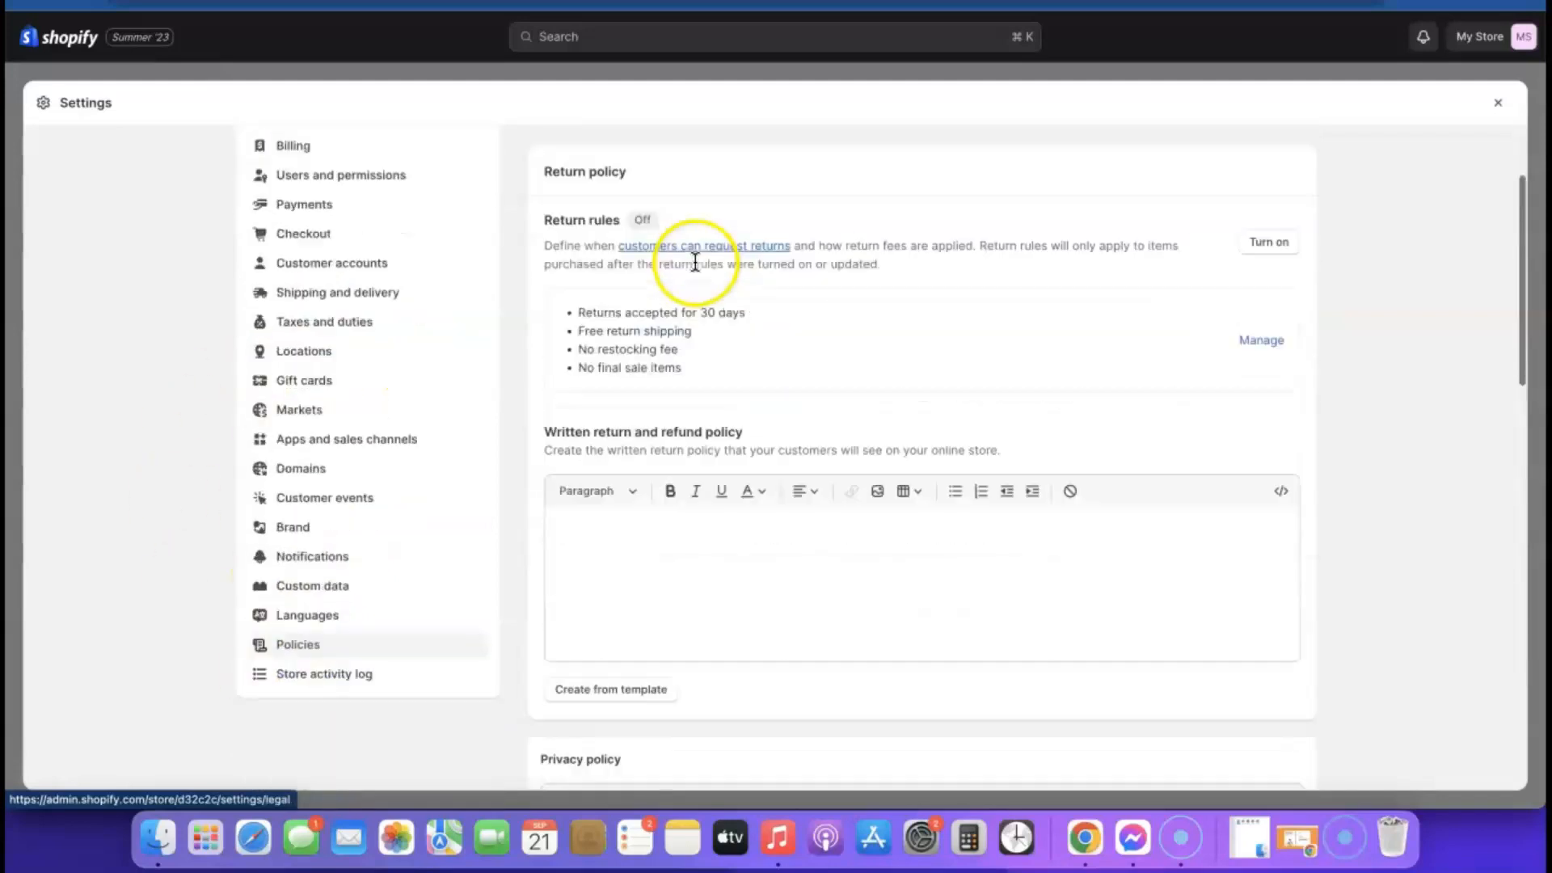
scroll(697, 328, "up", 3)
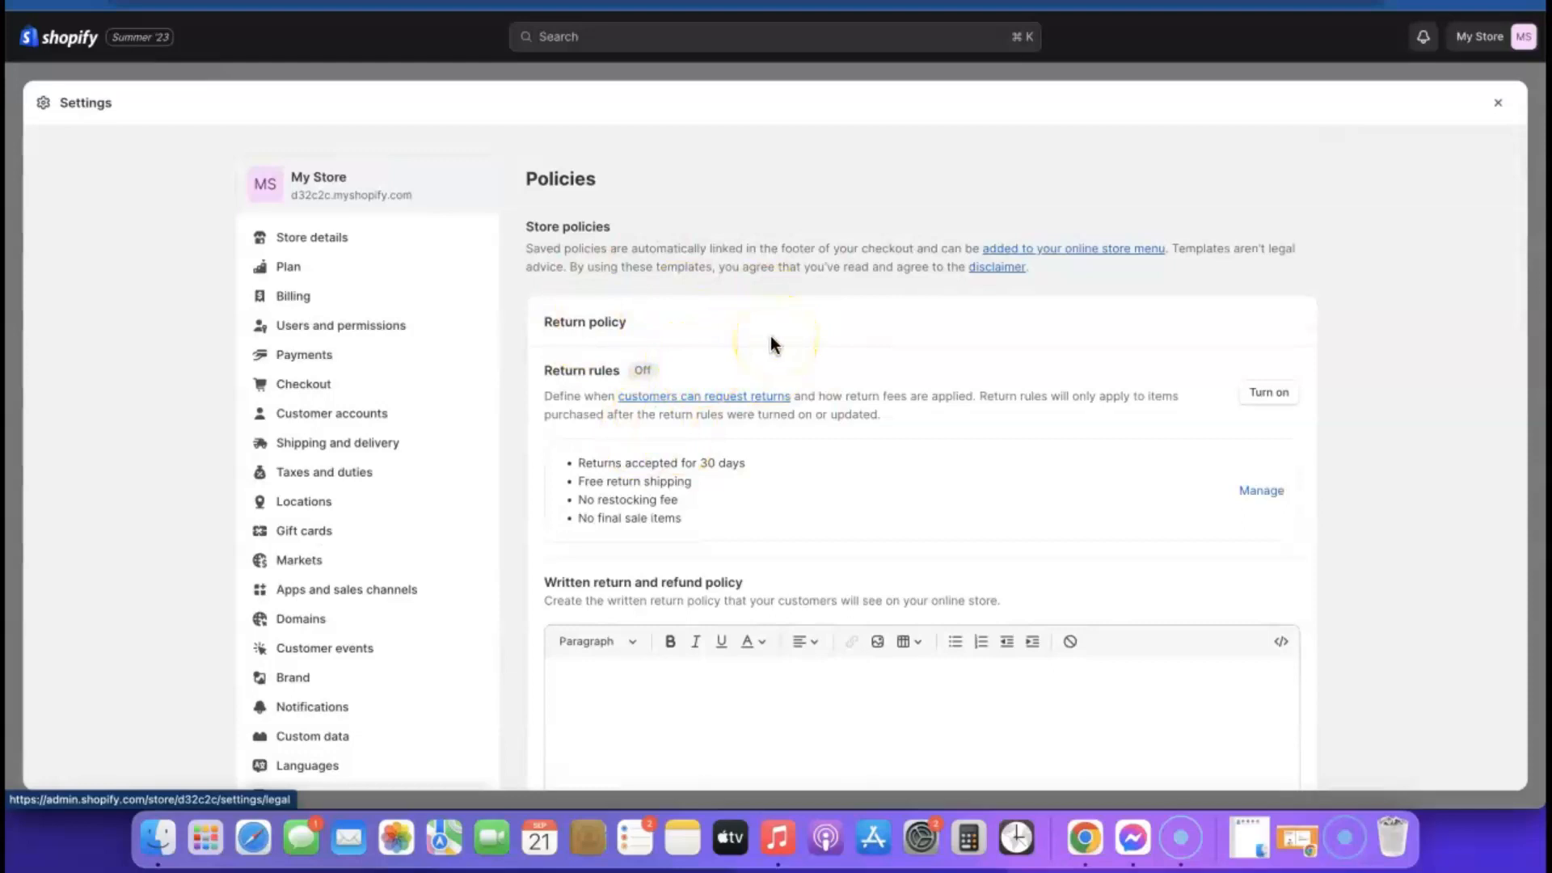
Generate the written return and refund policy from the template and review the text.
scroll(776, 404, "down", 3)
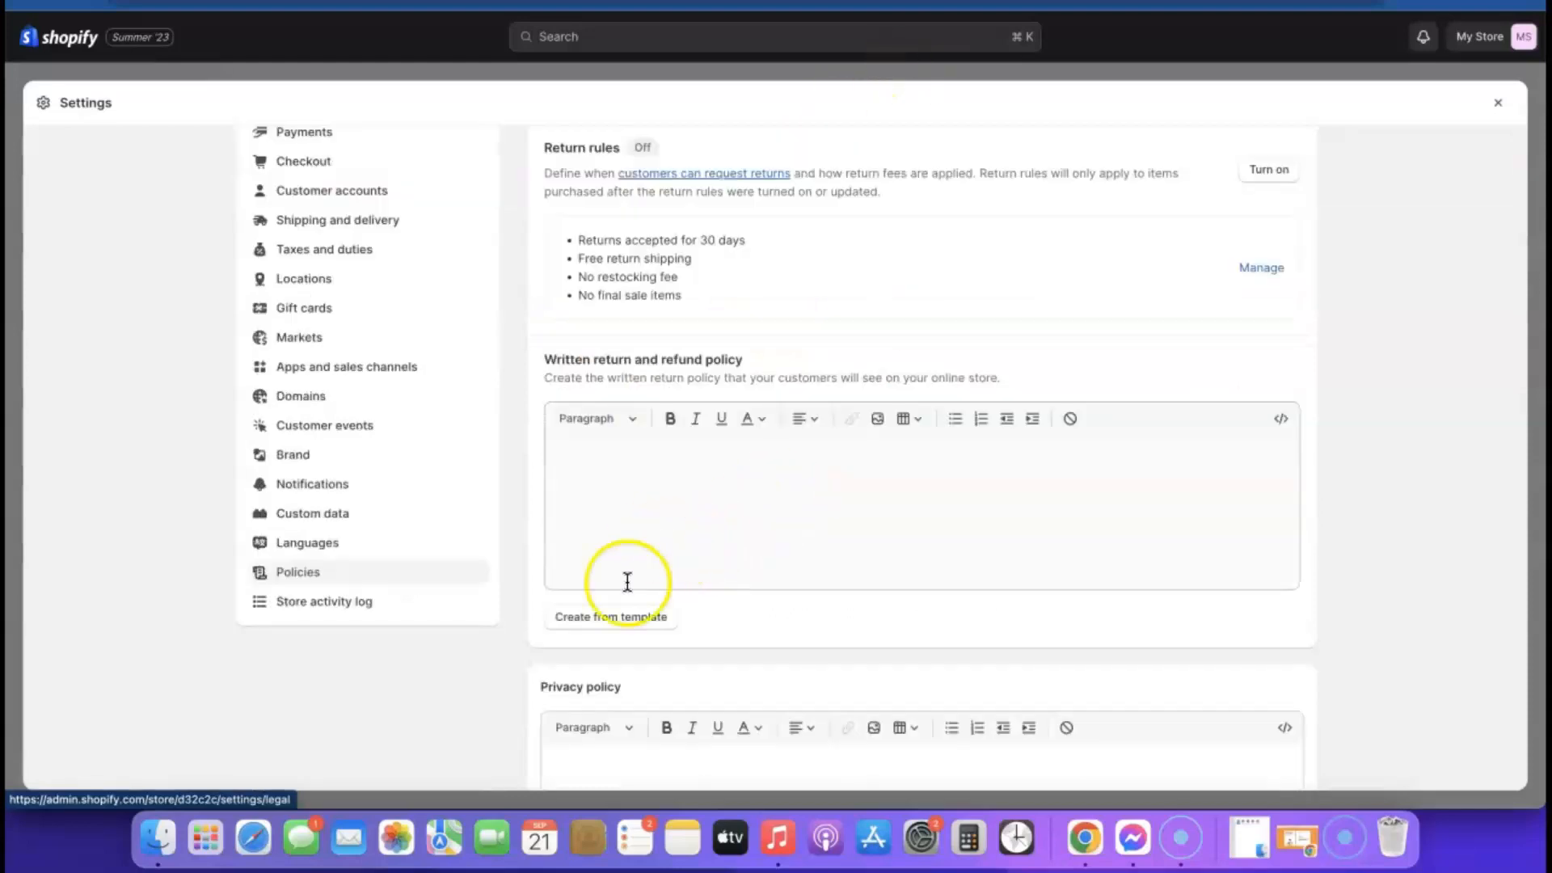
left_click(603, 617)
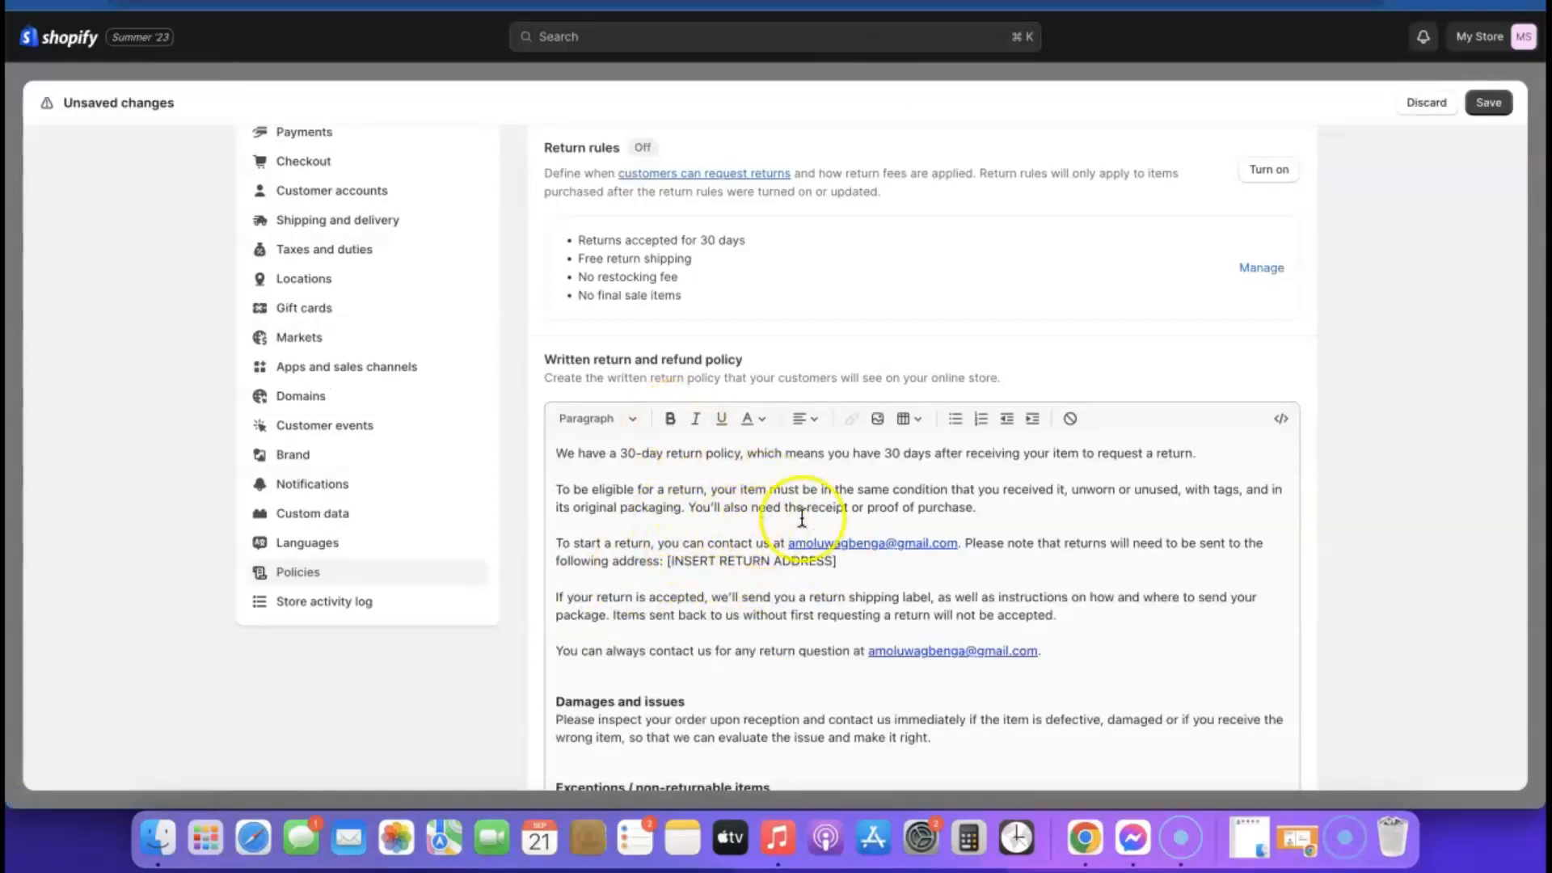
scroll(783, 521, "down", 10)
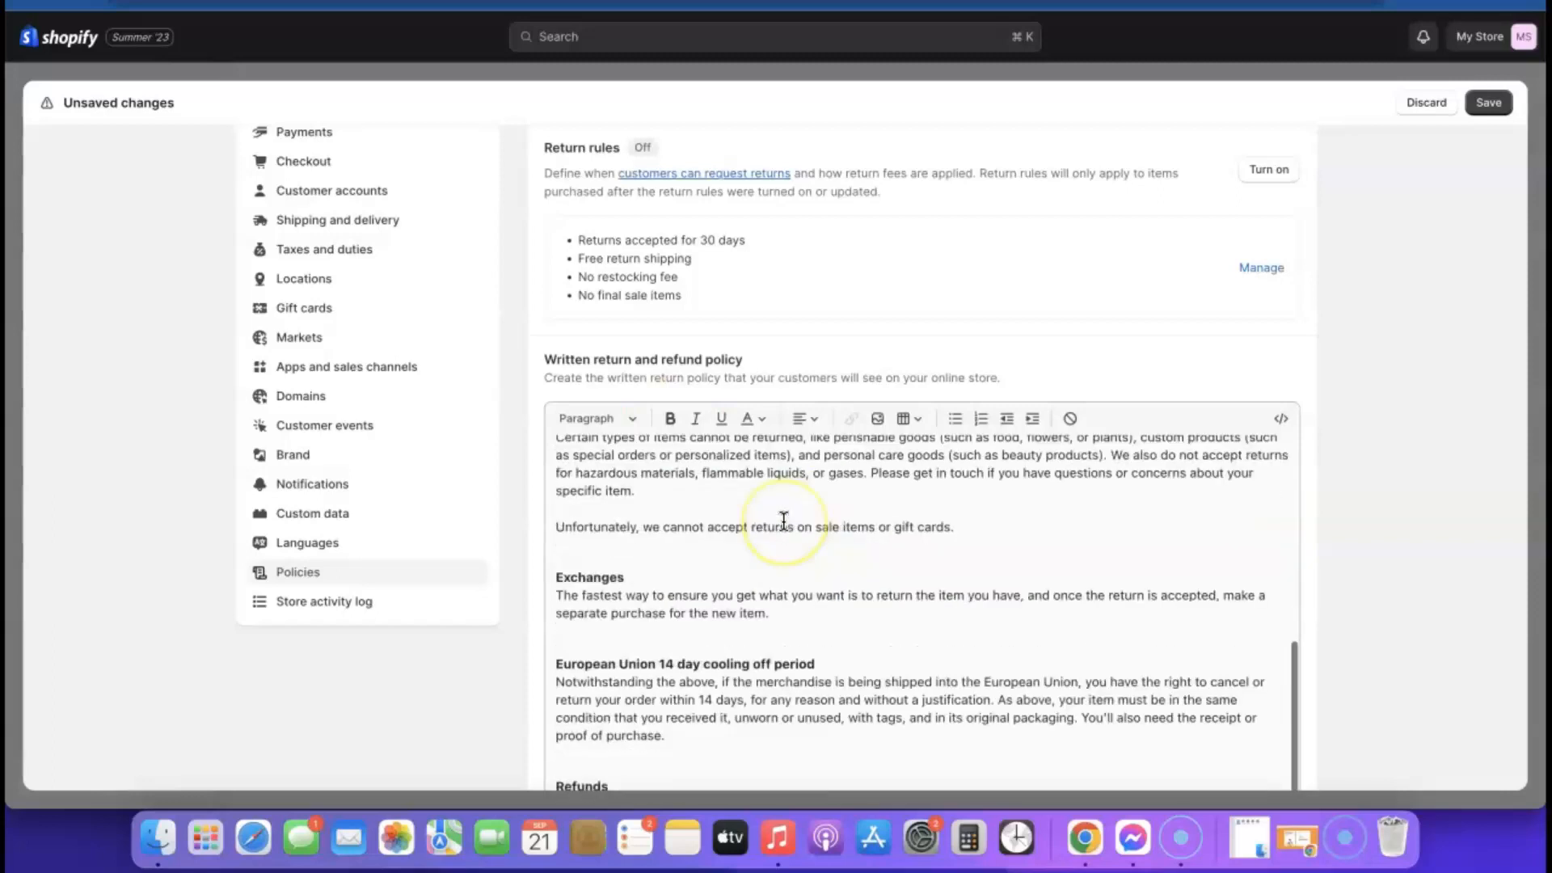
scroll(793, 343, "up", 10)
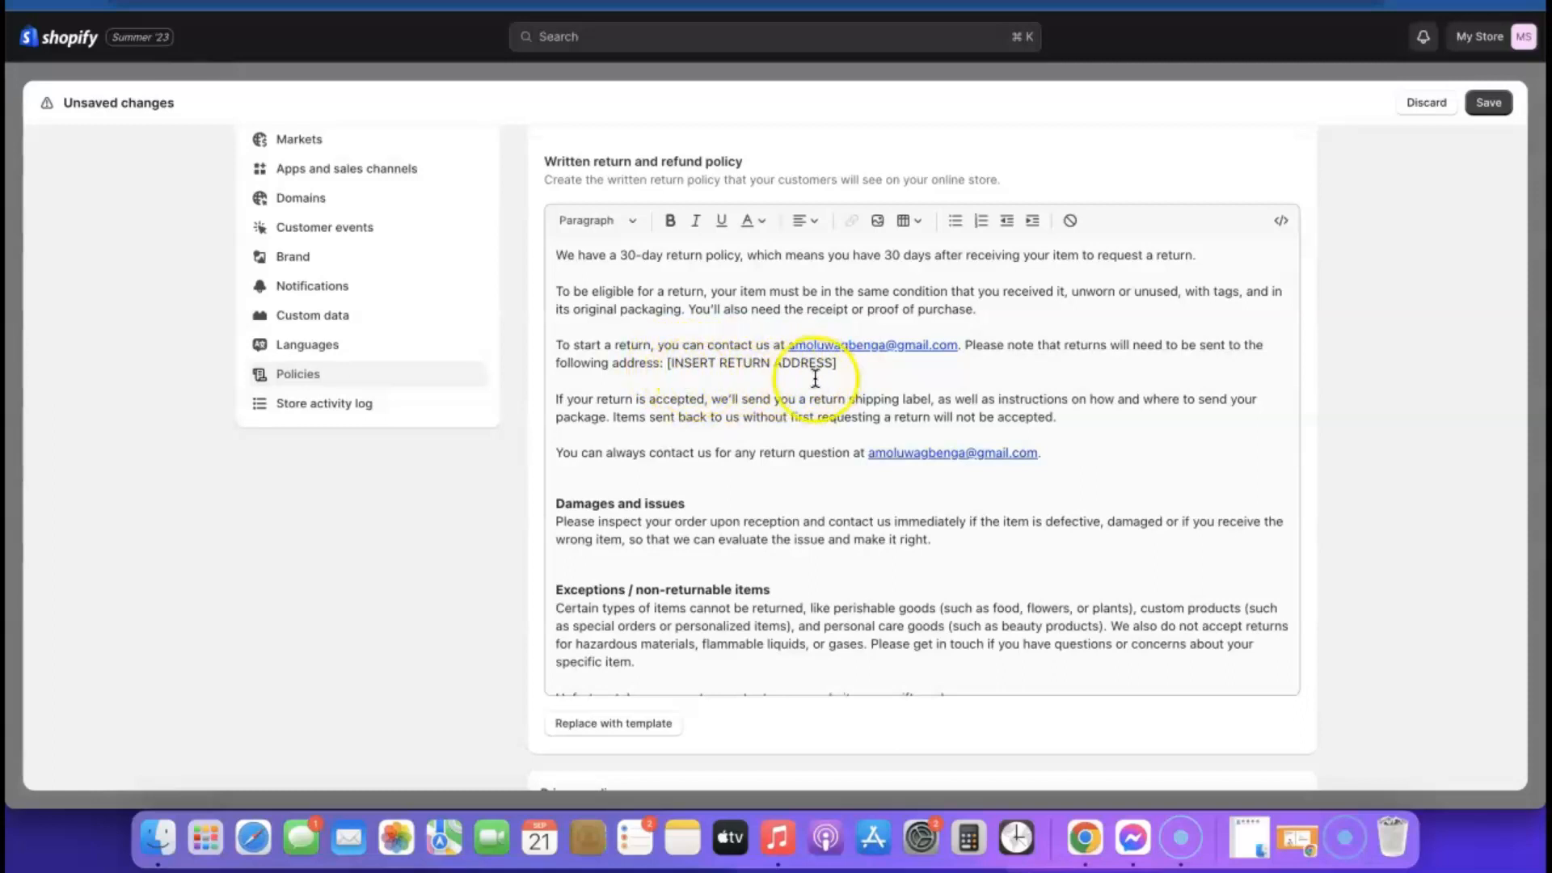
scroll(815, 378, "down", 5)
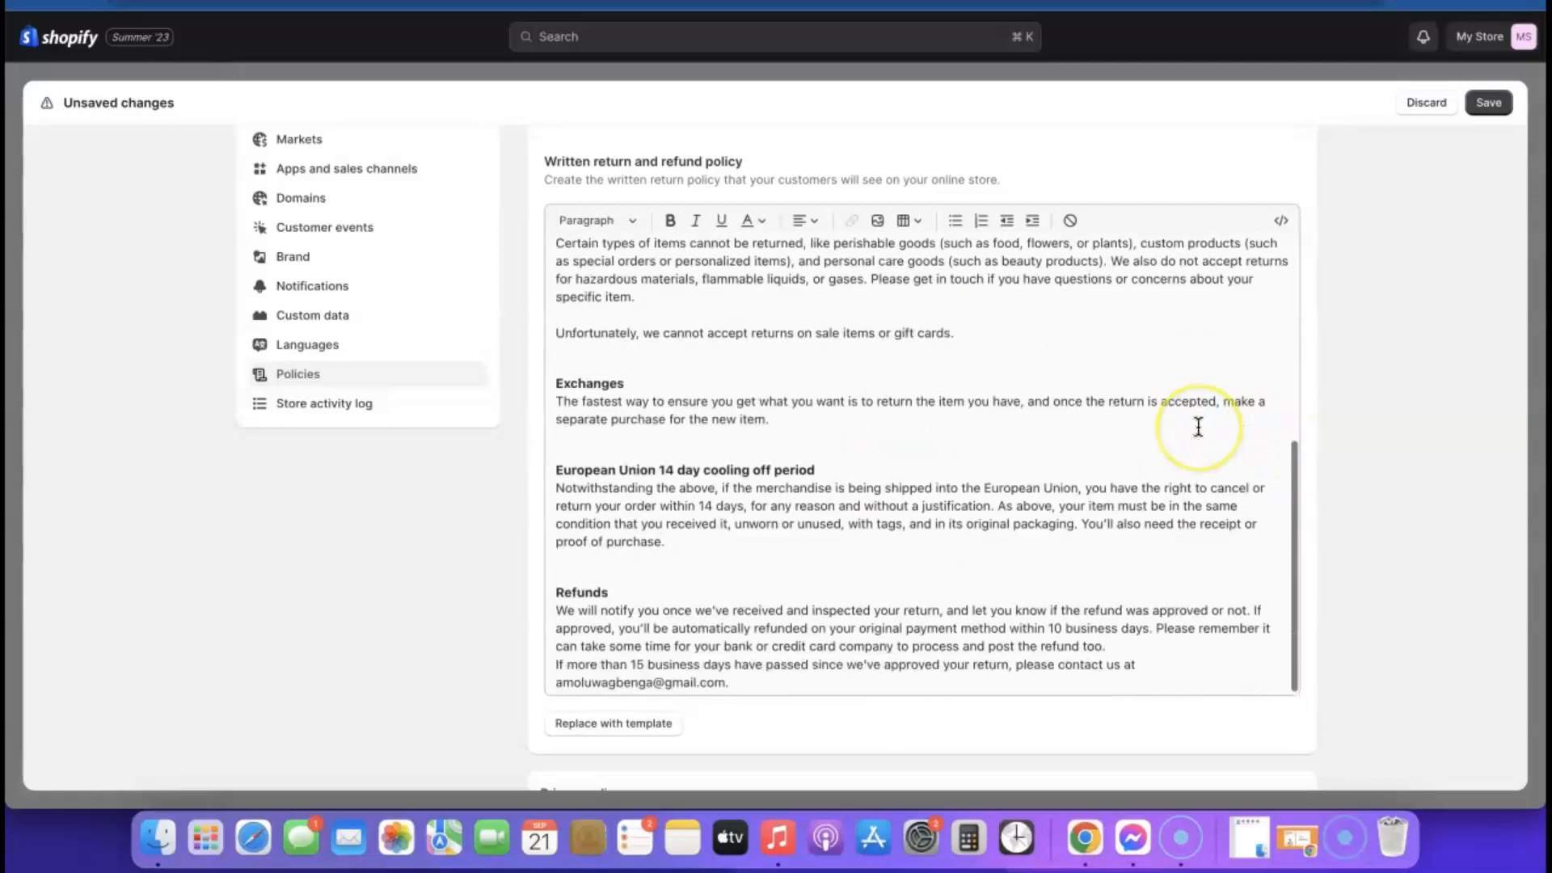
scroll(1198, 427, "down", 10)
scroll(792, 307, "up", 2)
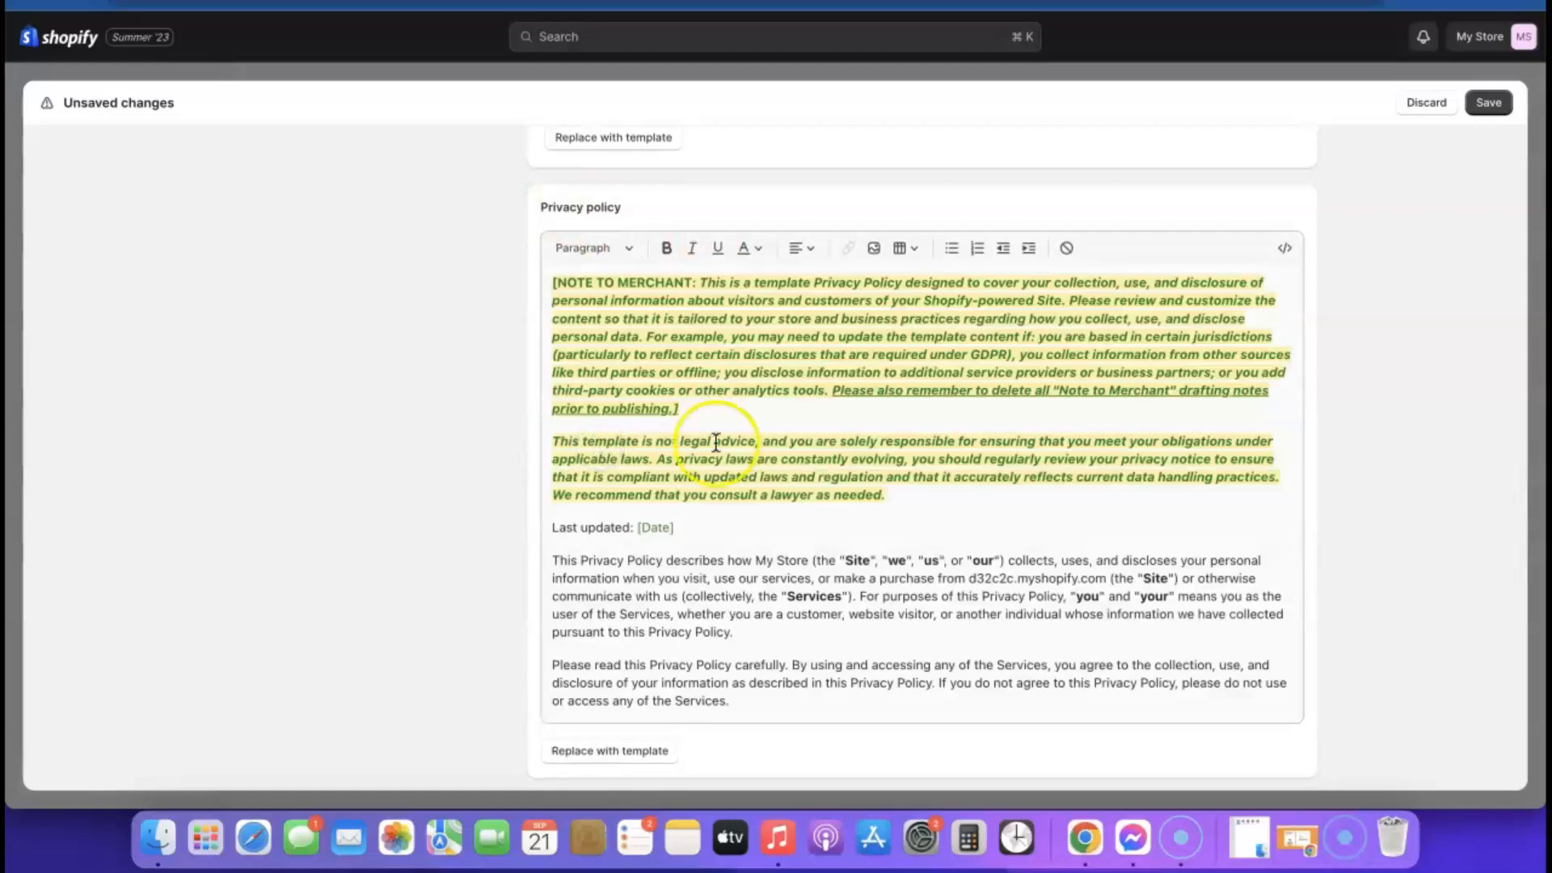
Scroll down the policies and click into the empty shipping policy editor.
scroll(883, 409, "up", 2)
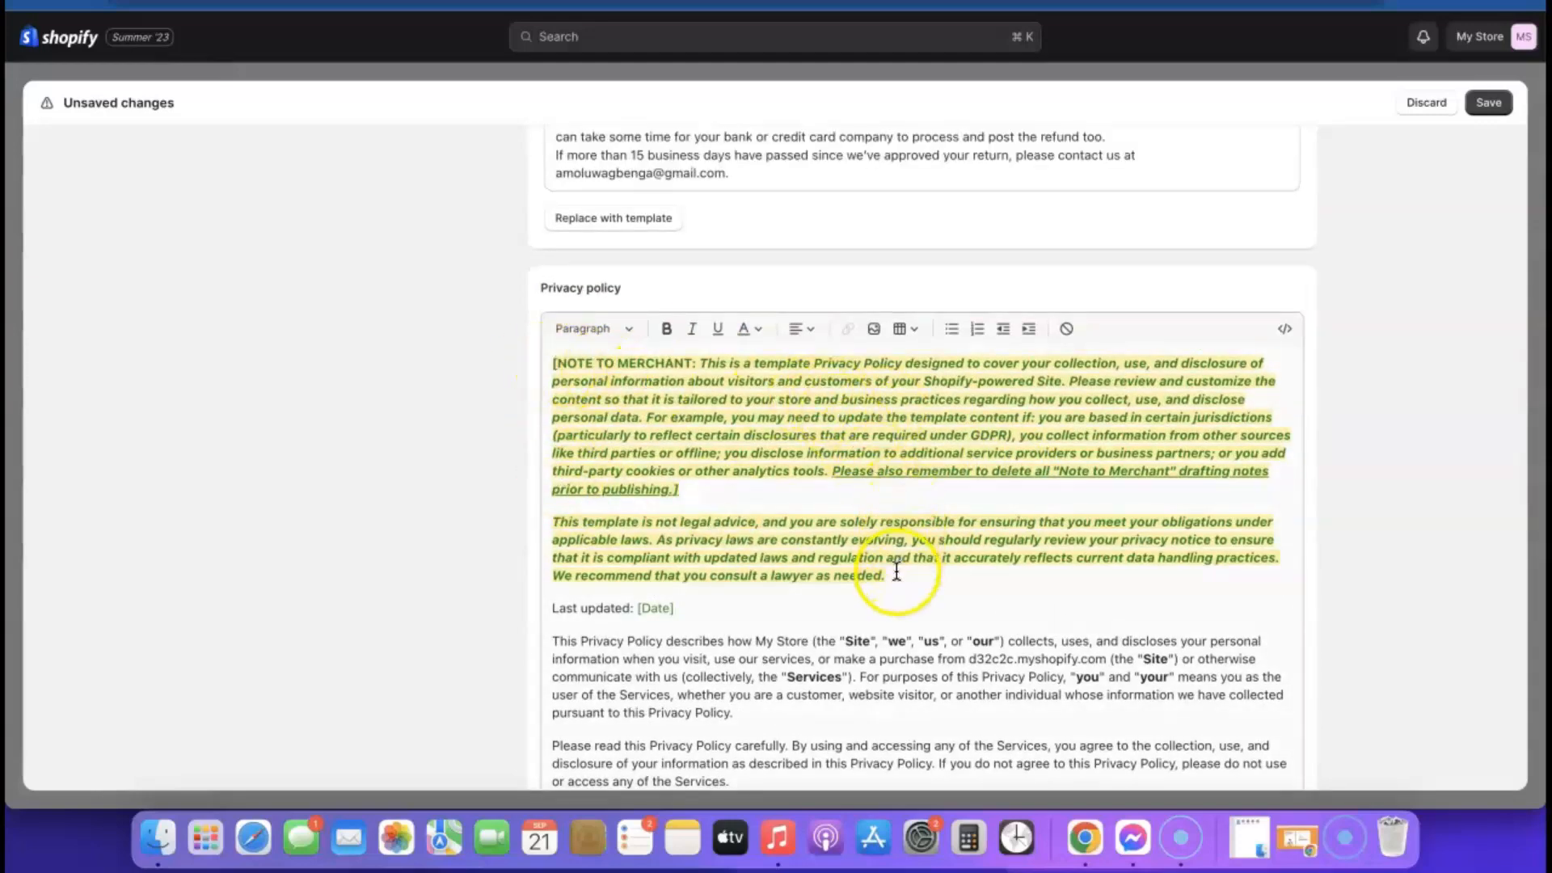
scroll(714, 450, "down", 15)
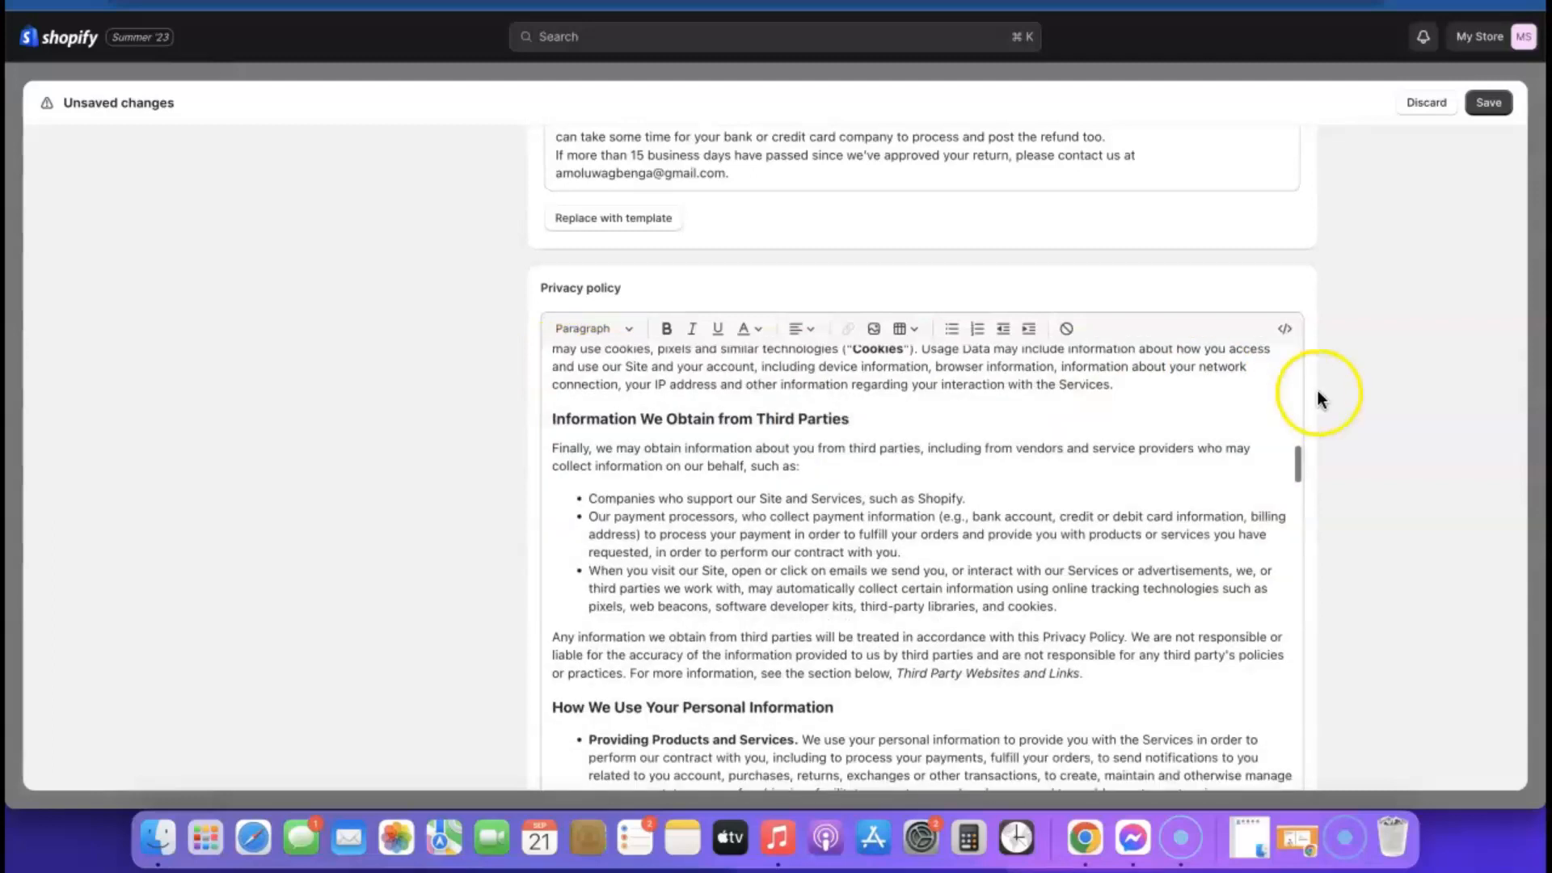
scroll(1318, 390, "down", 6)
scroll(1319, 390, "down", 2)
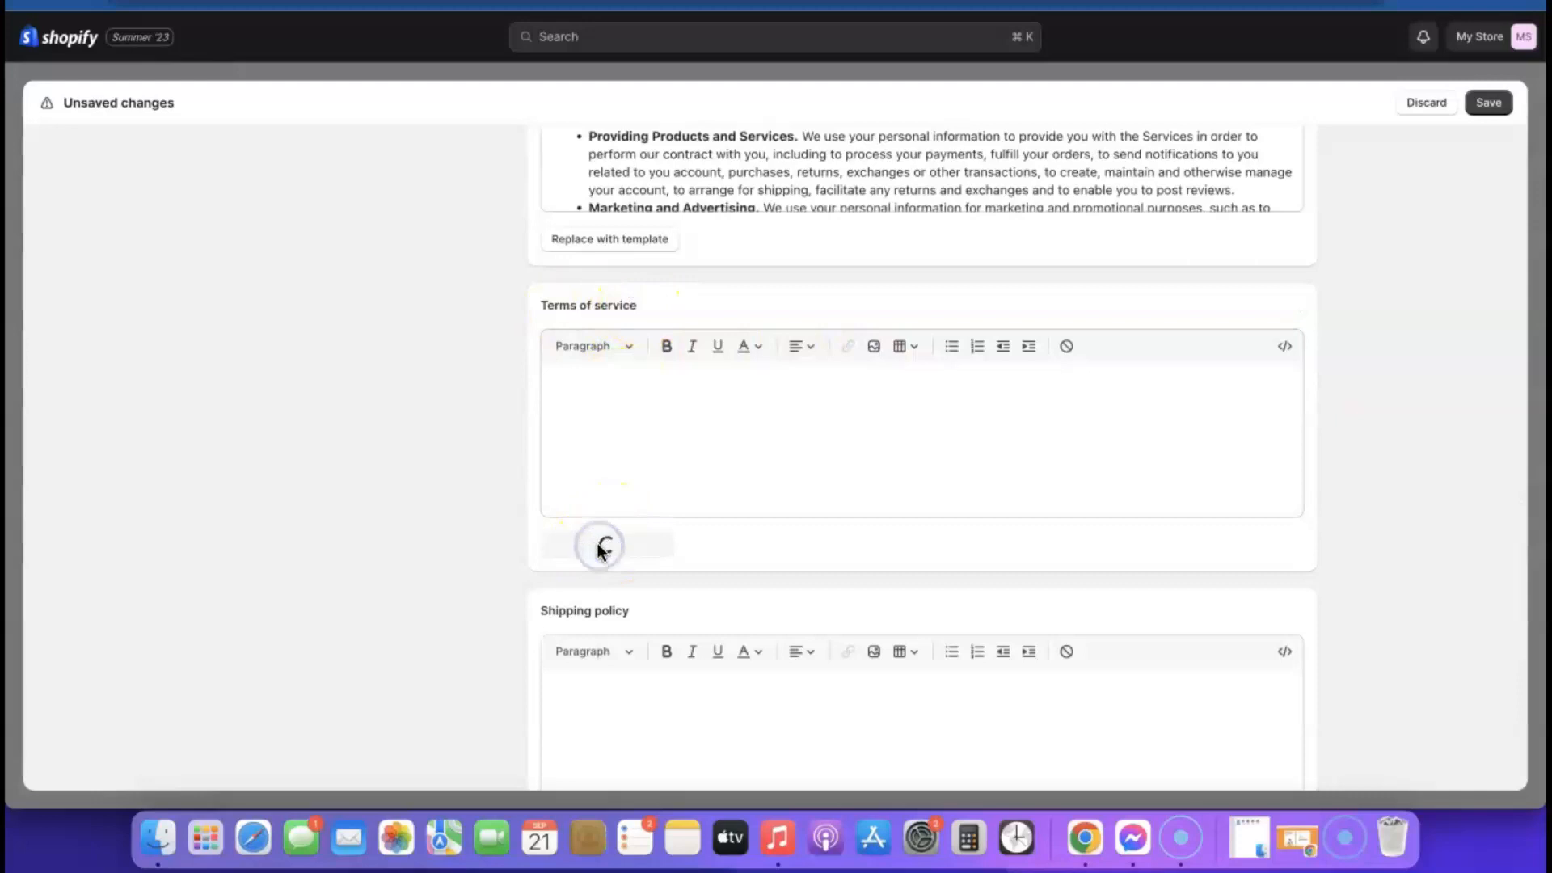
scroll(917, 513, "down", 20)
scroll(921, 521, "down", 15)
scroll(1347, 521, "down", 5)
scroll(1152, 398, "down", 15)
scroll(1152, 399, "up", 5)
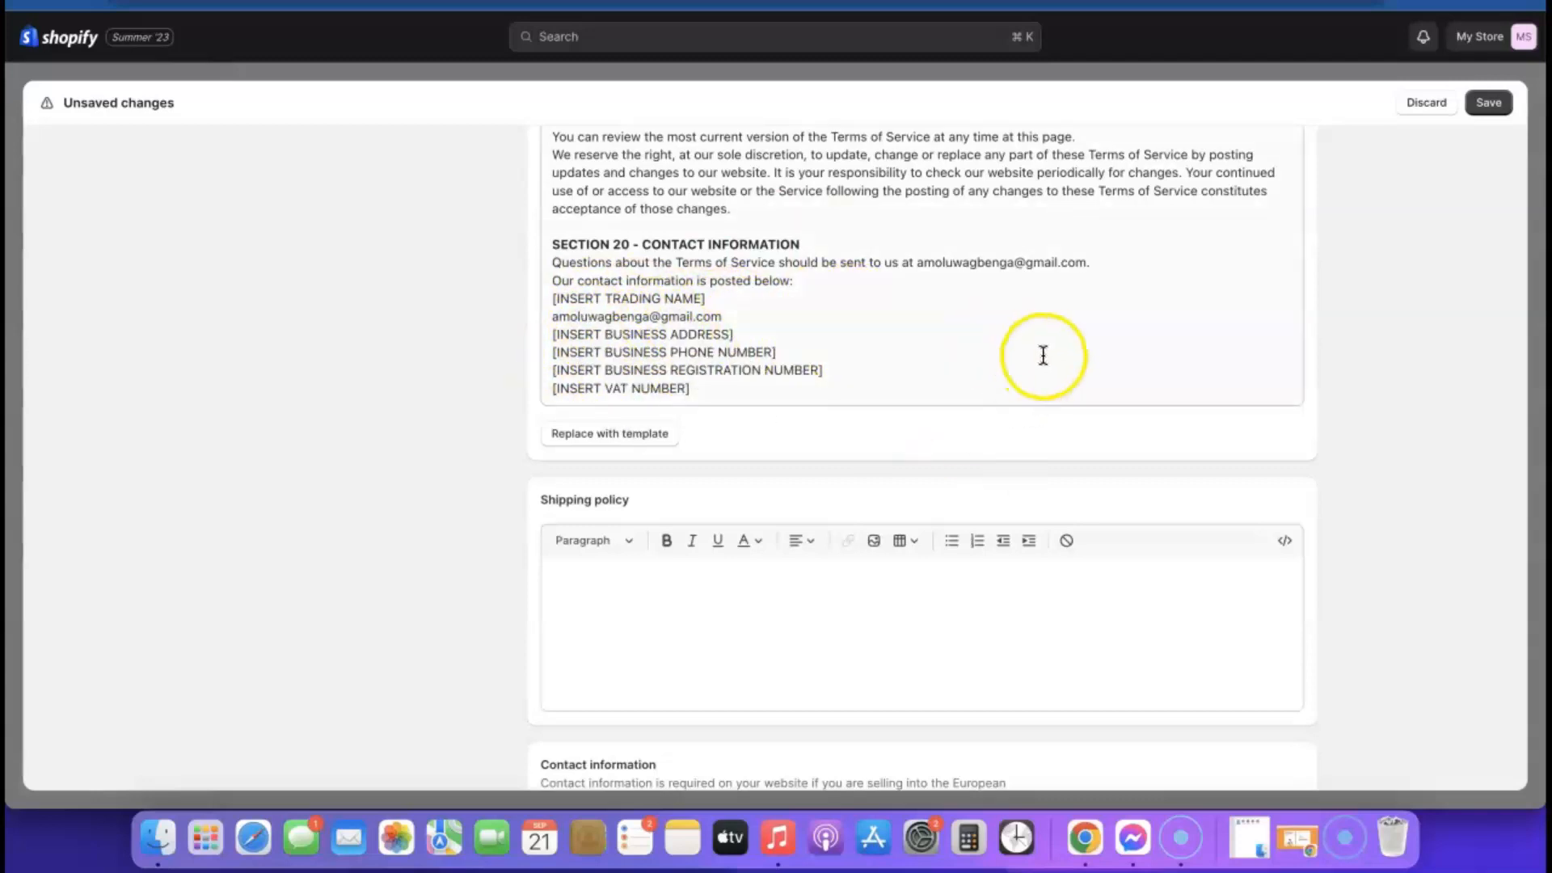
scroll(1043, 350, "down", 2)
left_click(701, 526)
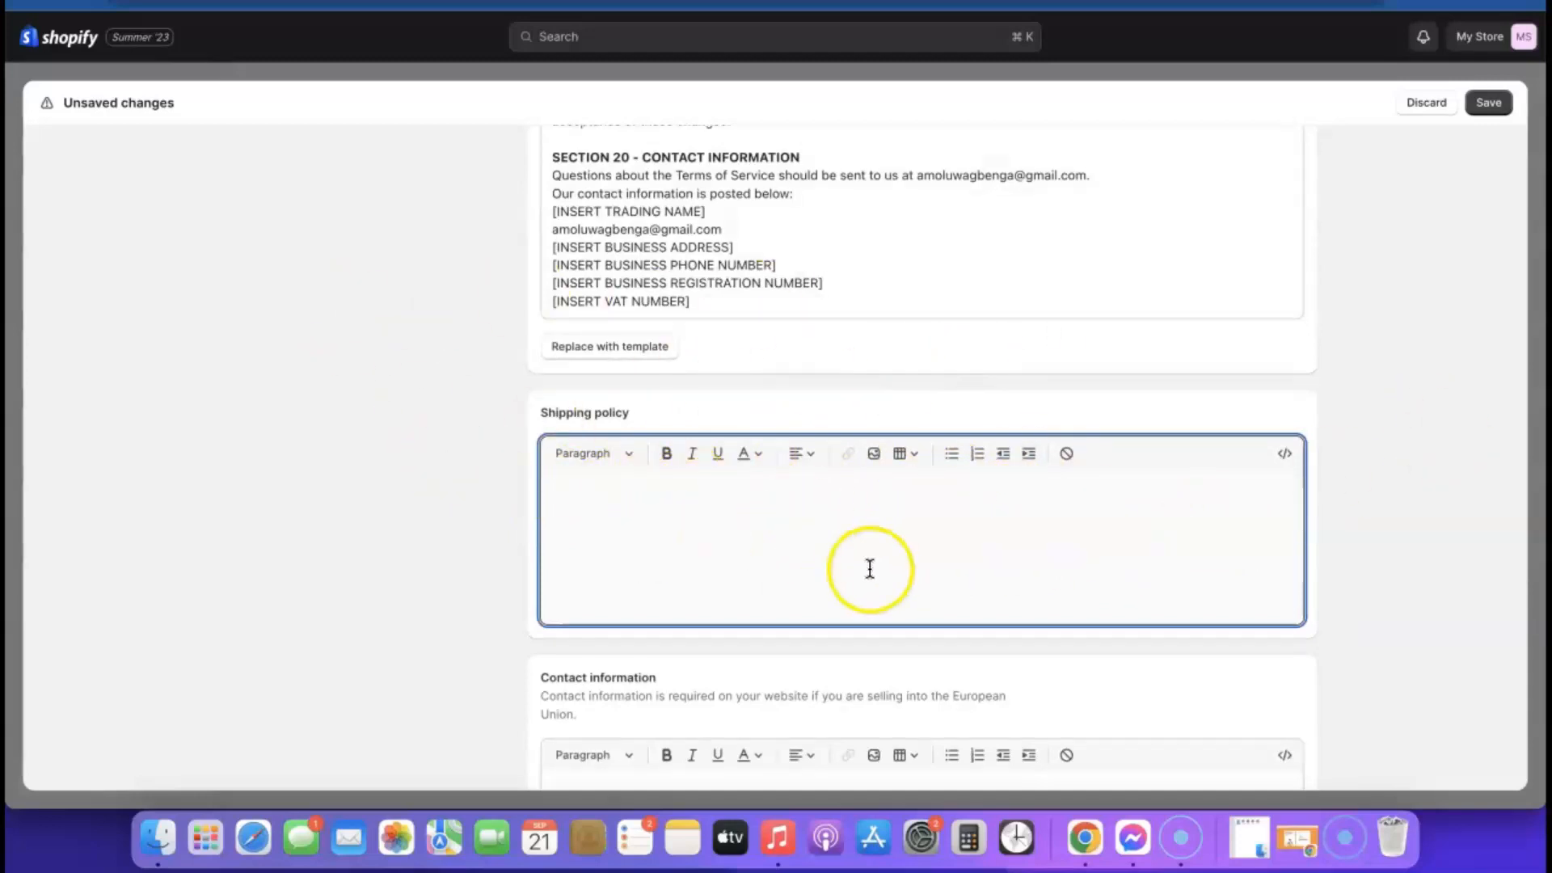
Fill Contact information from its template, save the policies, and close Settings.
scroll(1165, 509, "down", 3)
scroll(1179, 511, "down", 3)
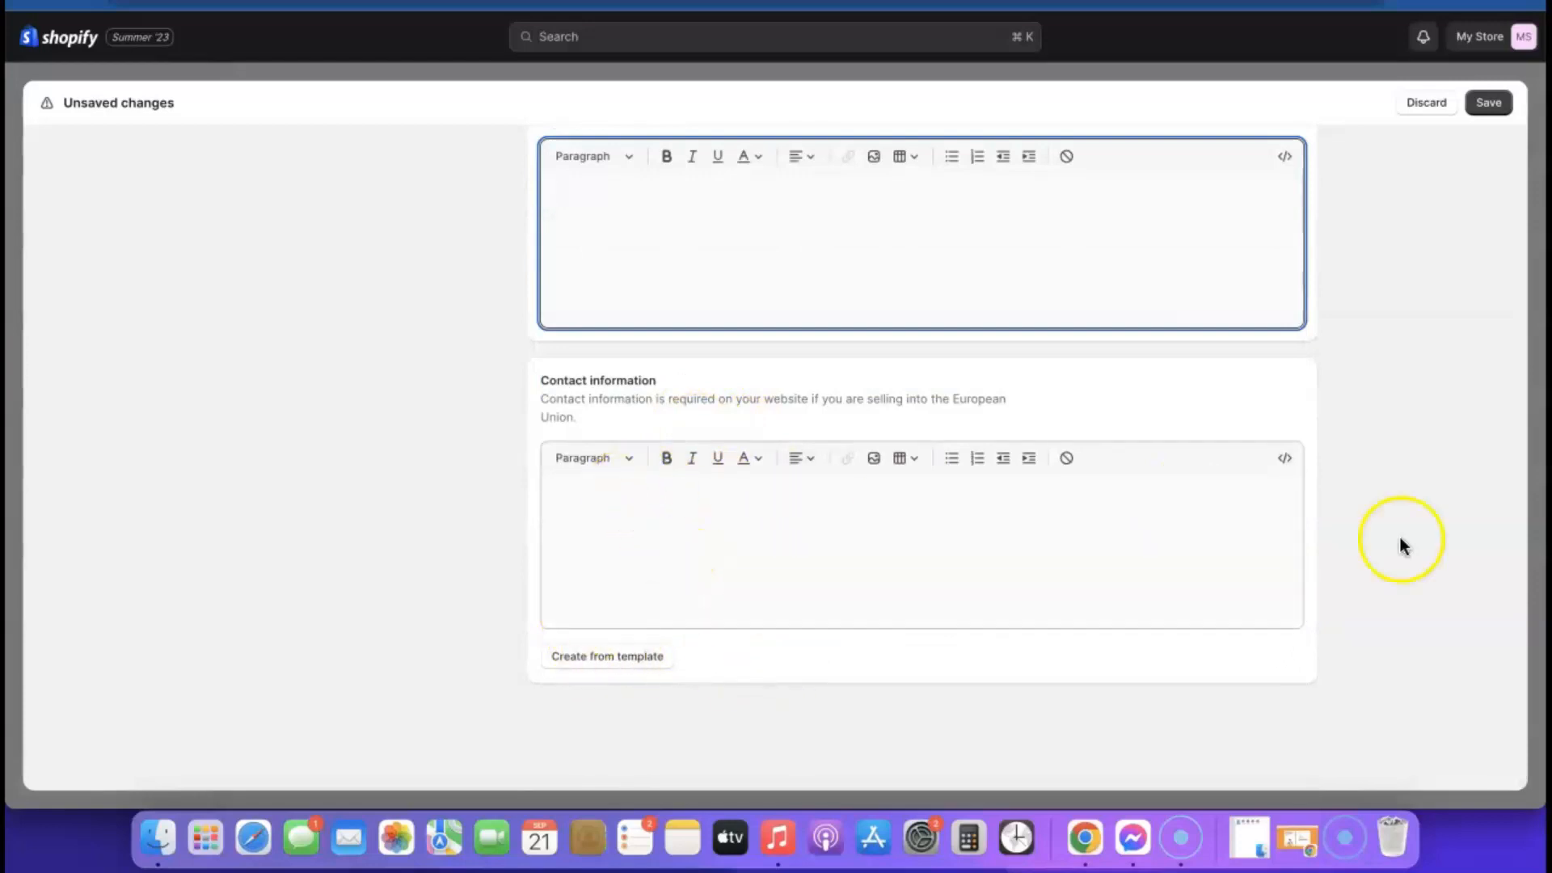
scroll(1299, 579, "up", 2)
scroll(1299, 579, "down", 2)
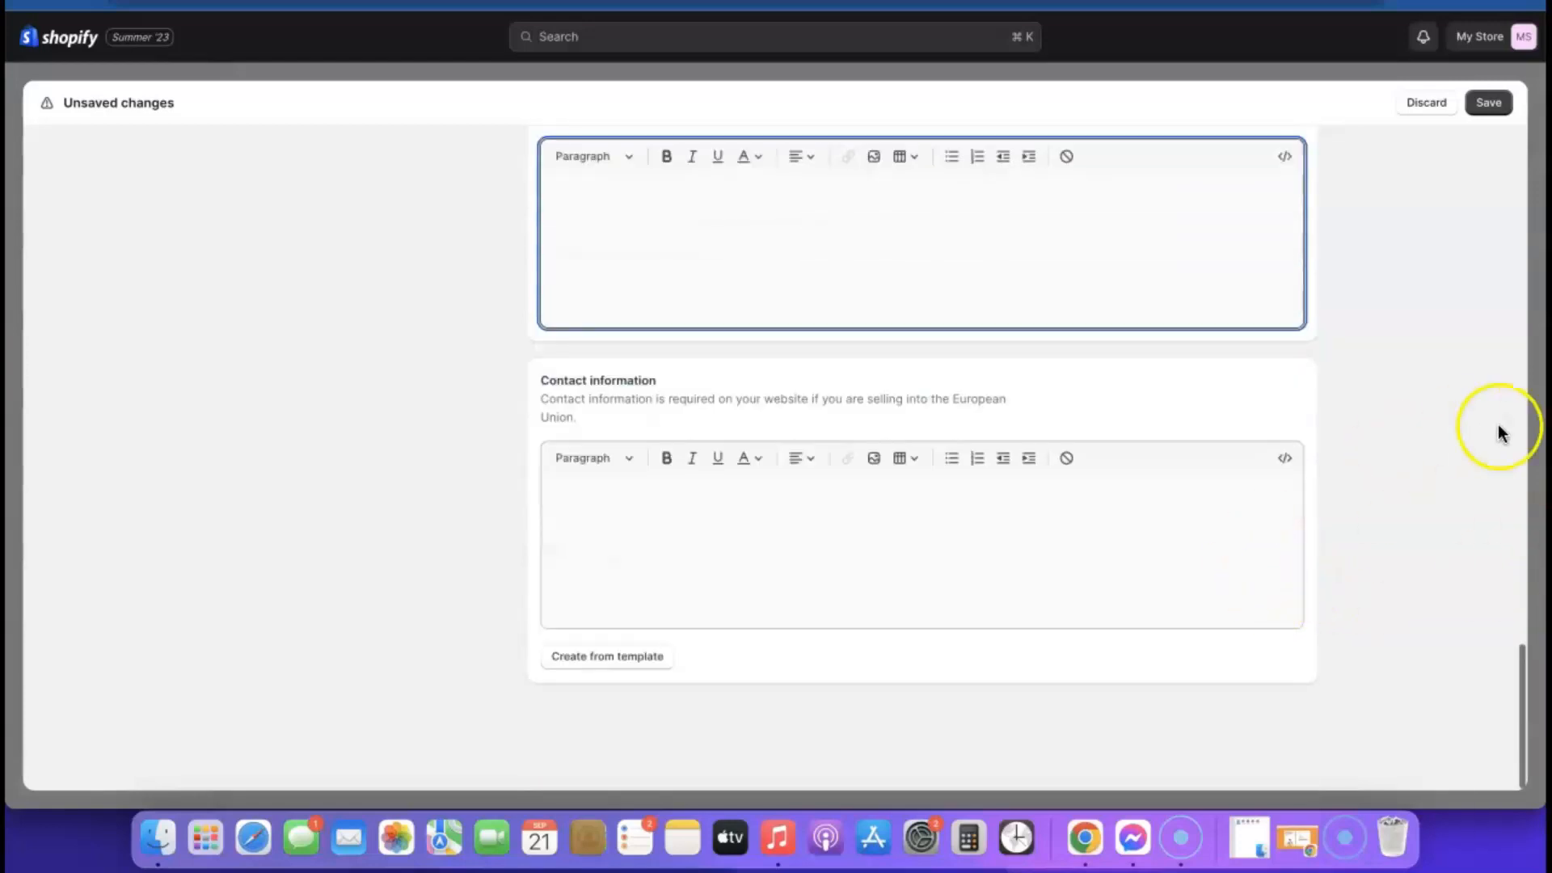
left_click(607, 657)
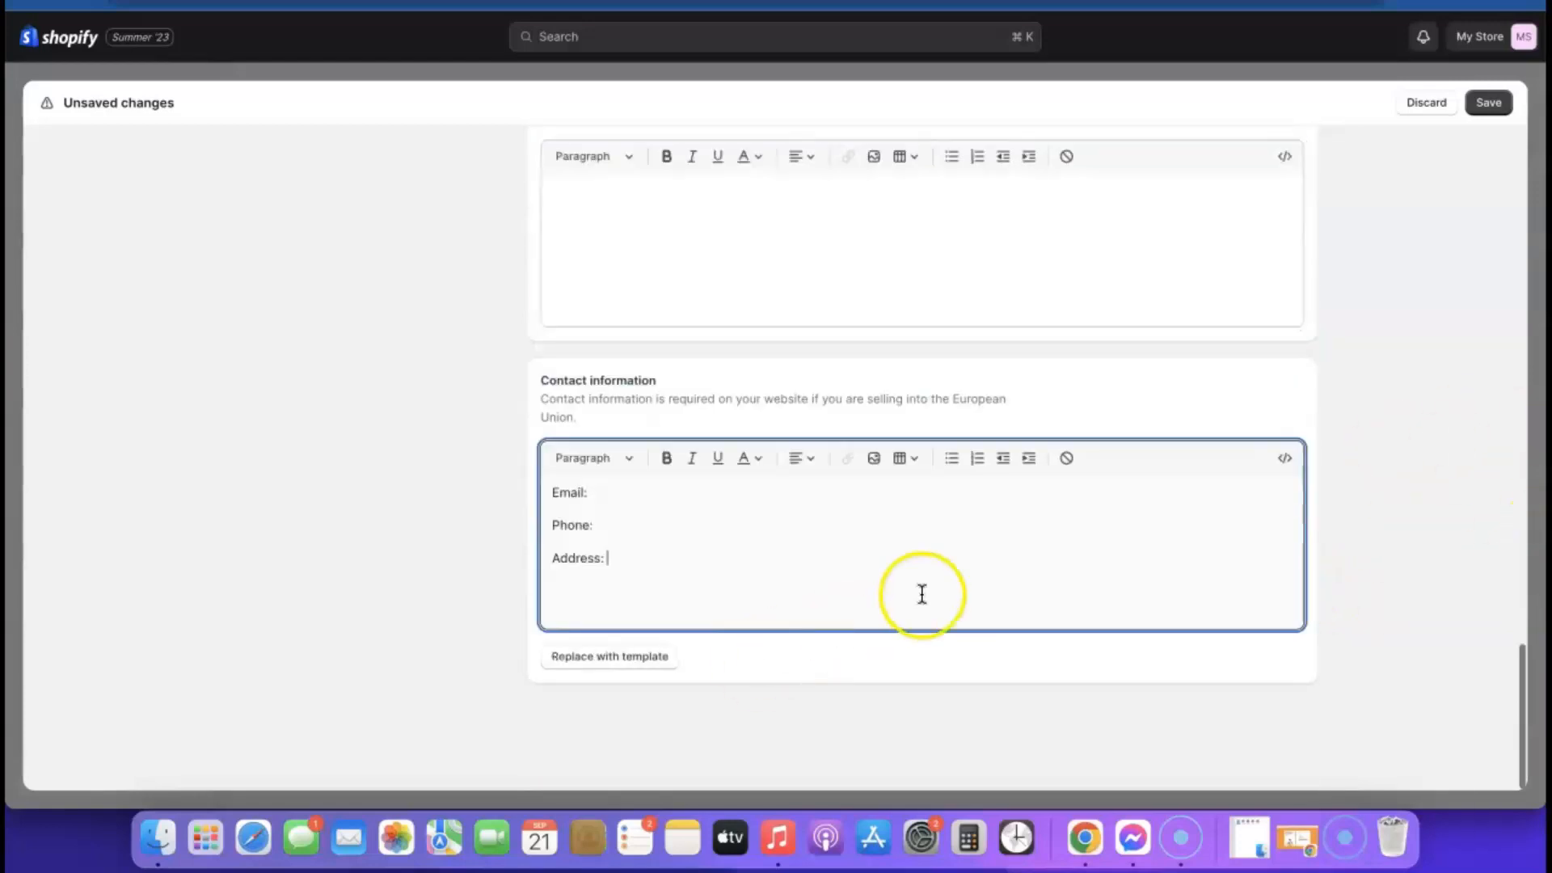
scroll(937, 570, "up", 15)
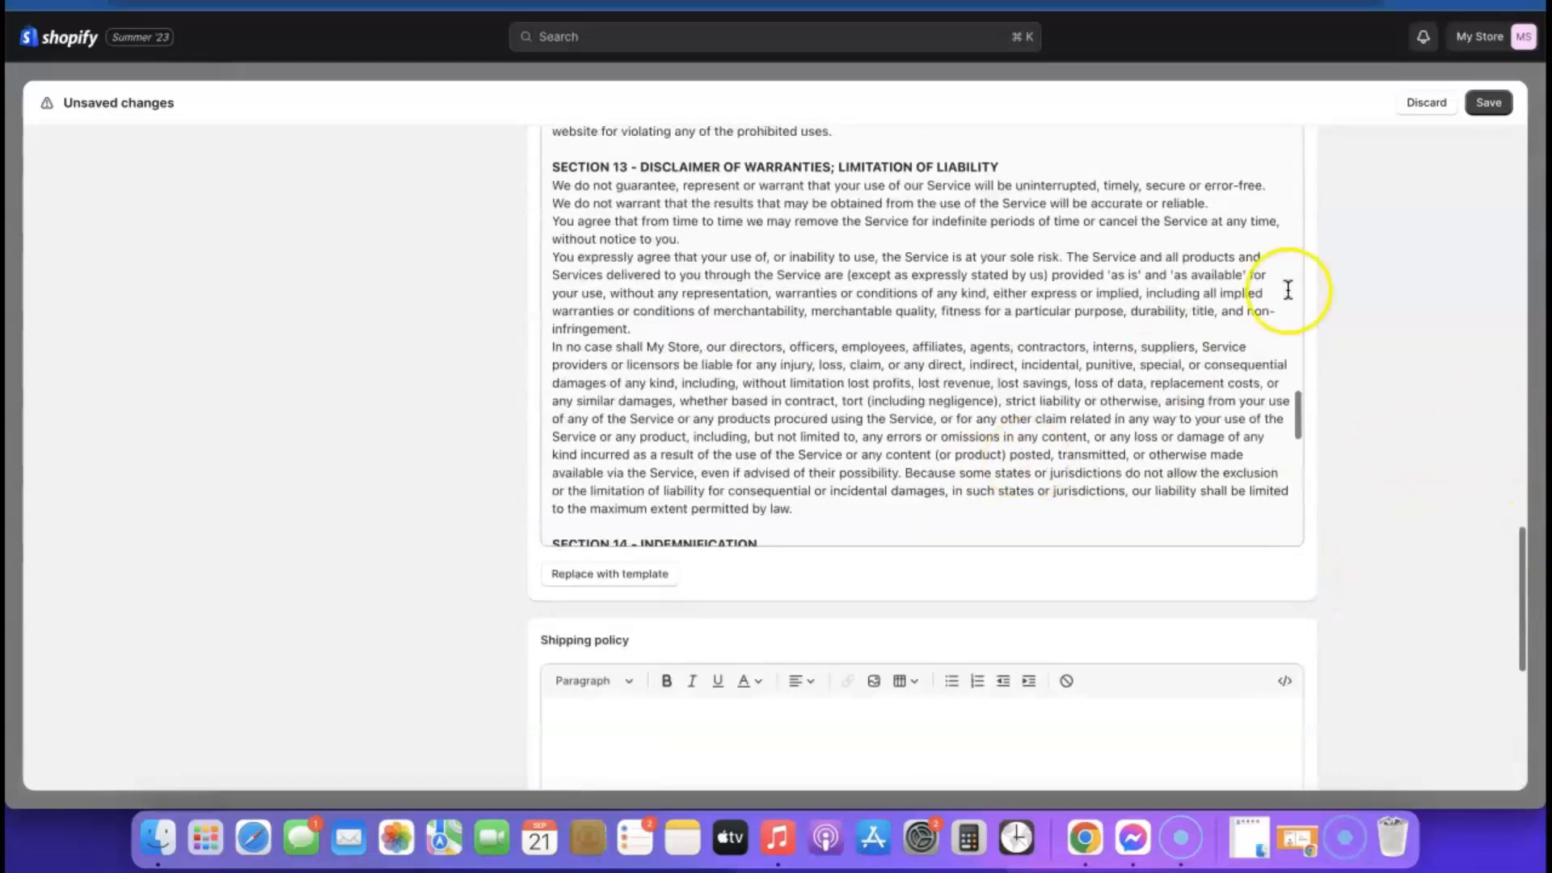
left_click(1497, 106)
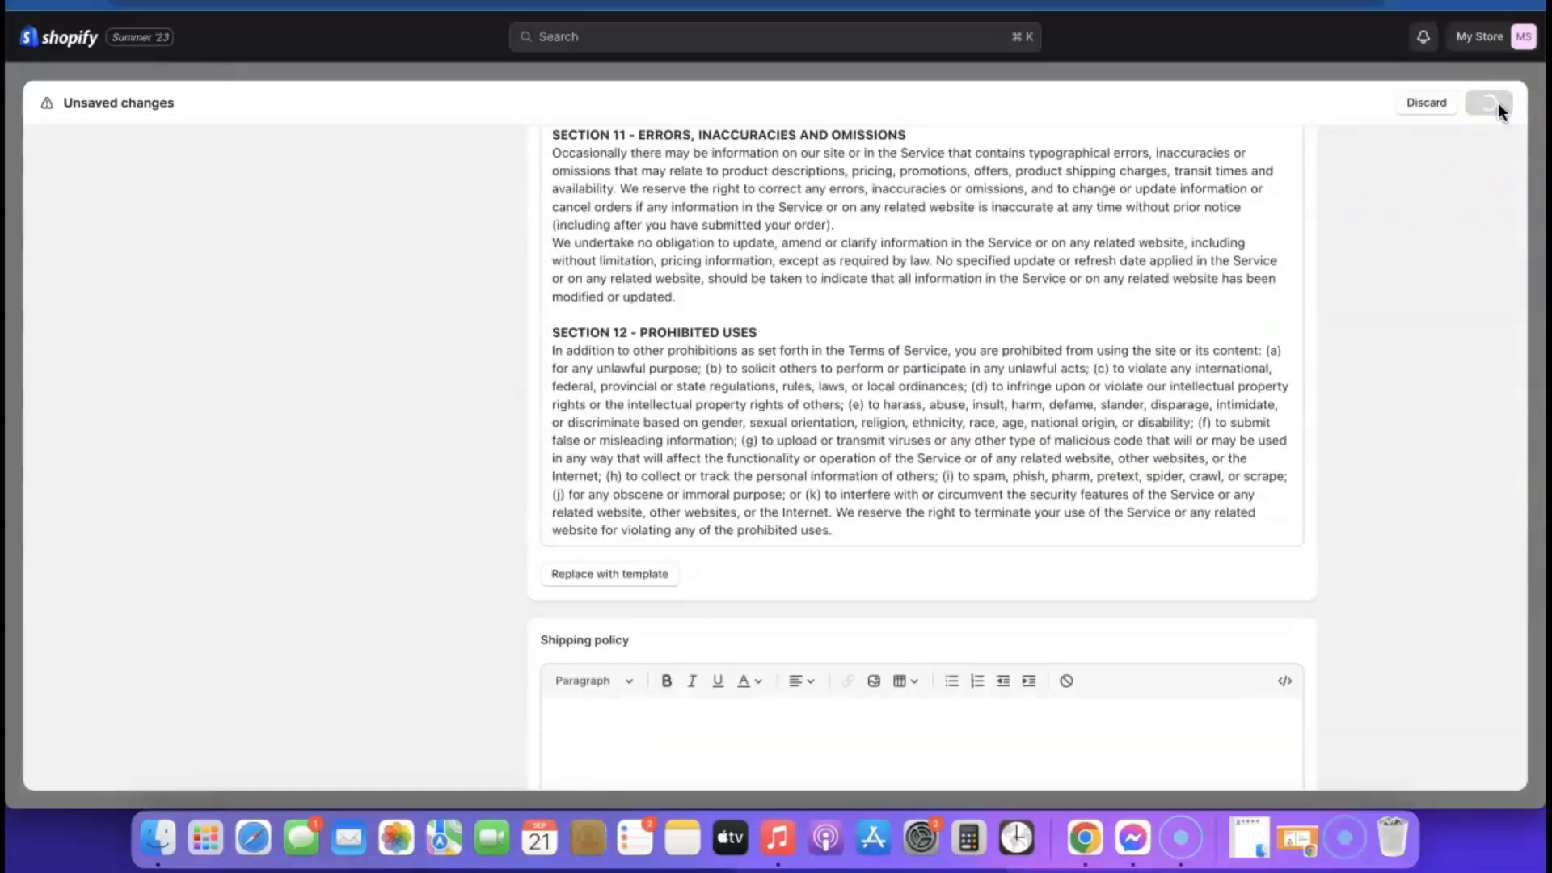
left_click(512, 289)
left_click(1498, 103)
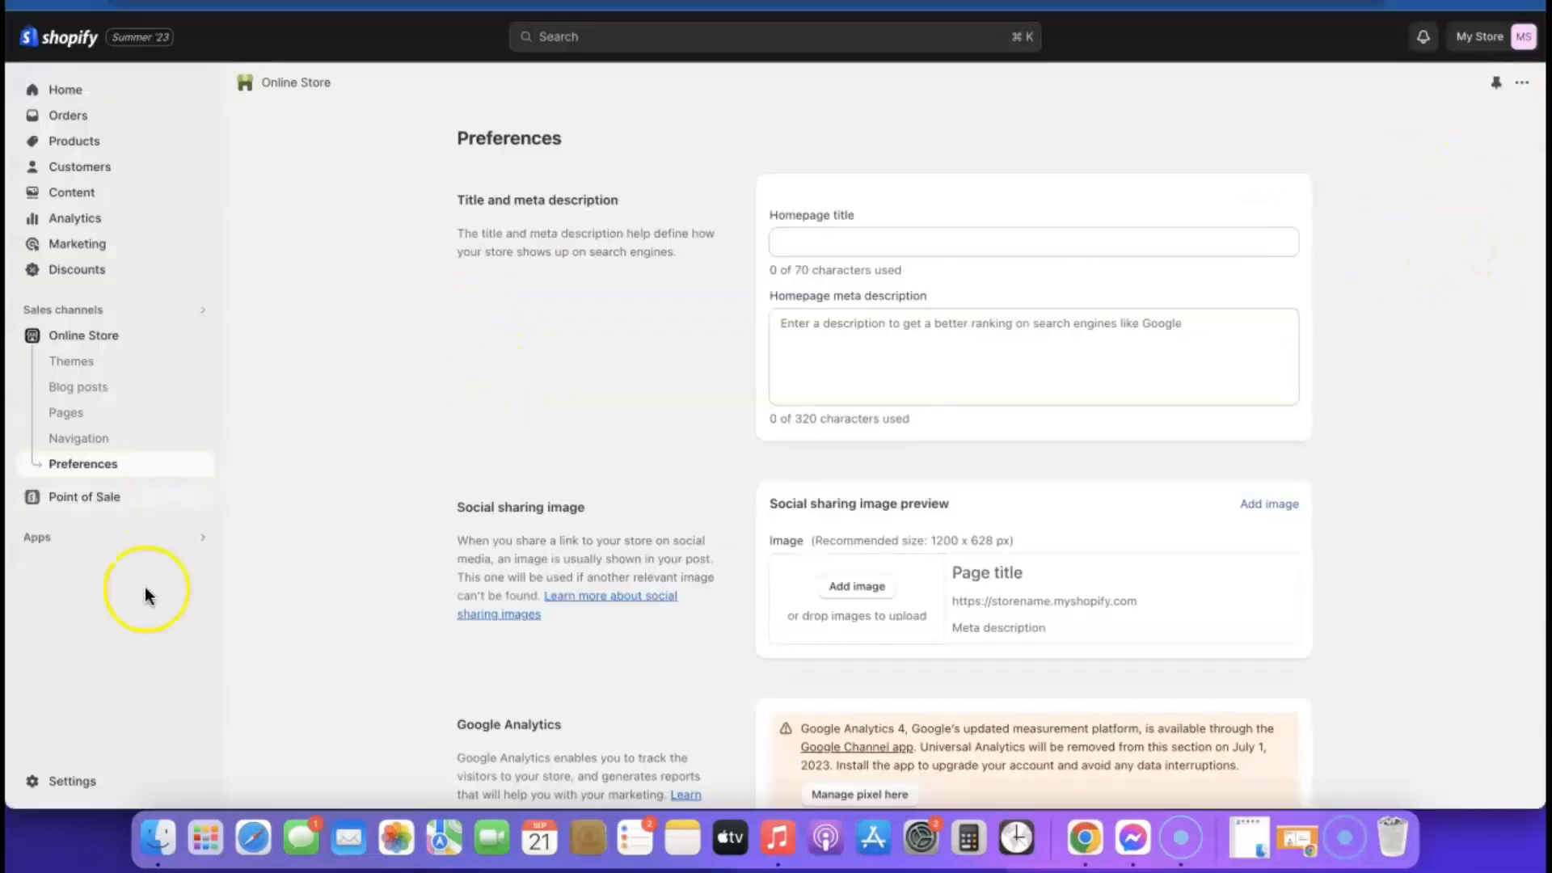
Open the Footer menu under Navigation and add a Privacy Policy item.
left_click(85, 447)
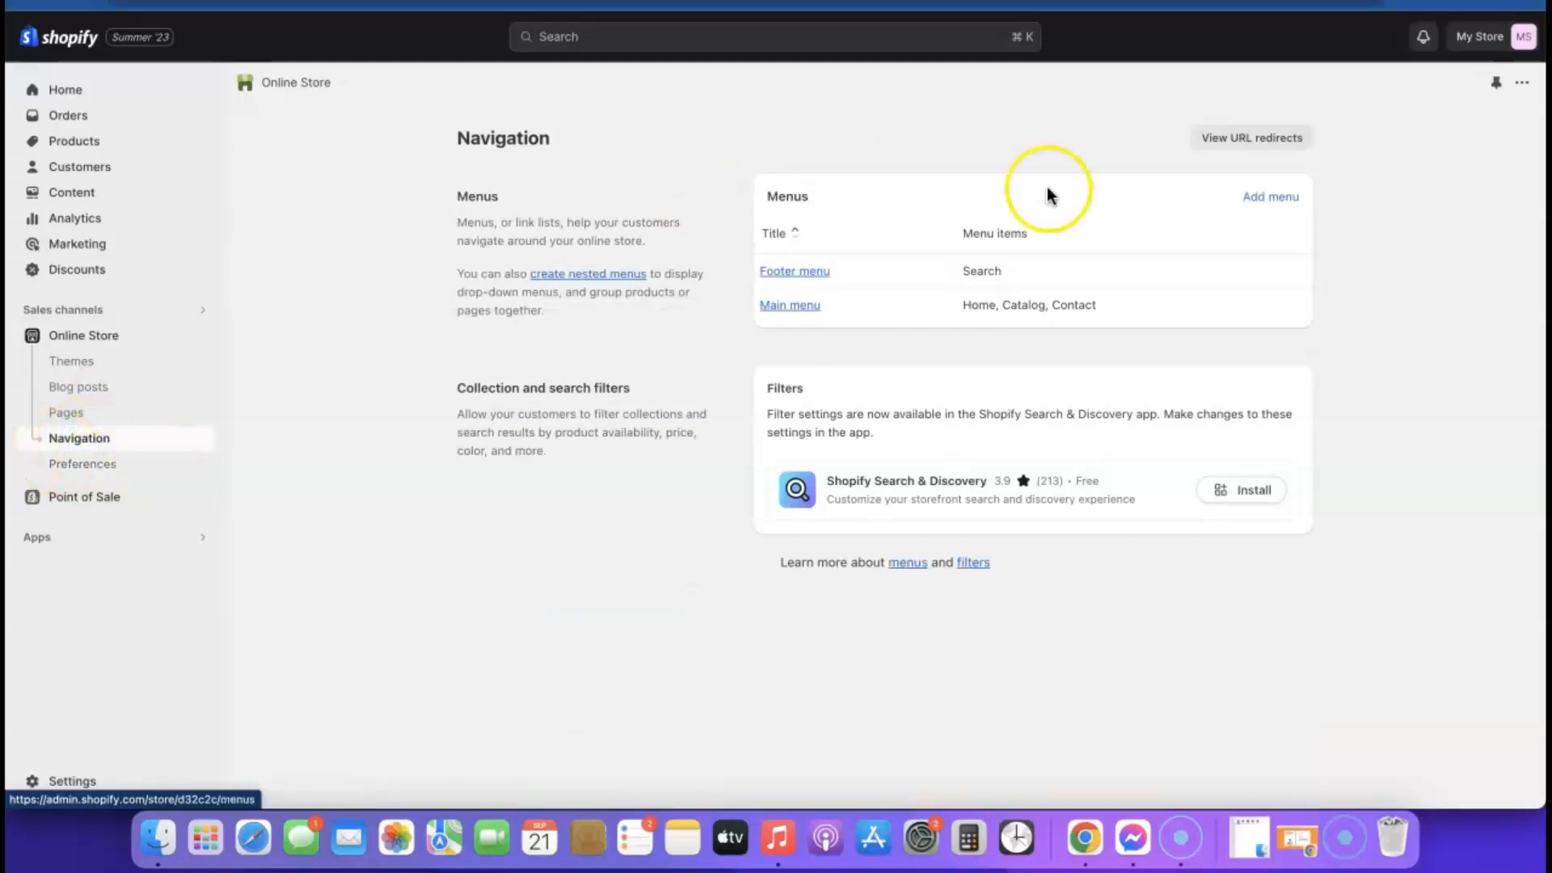
left_click(811, 274)
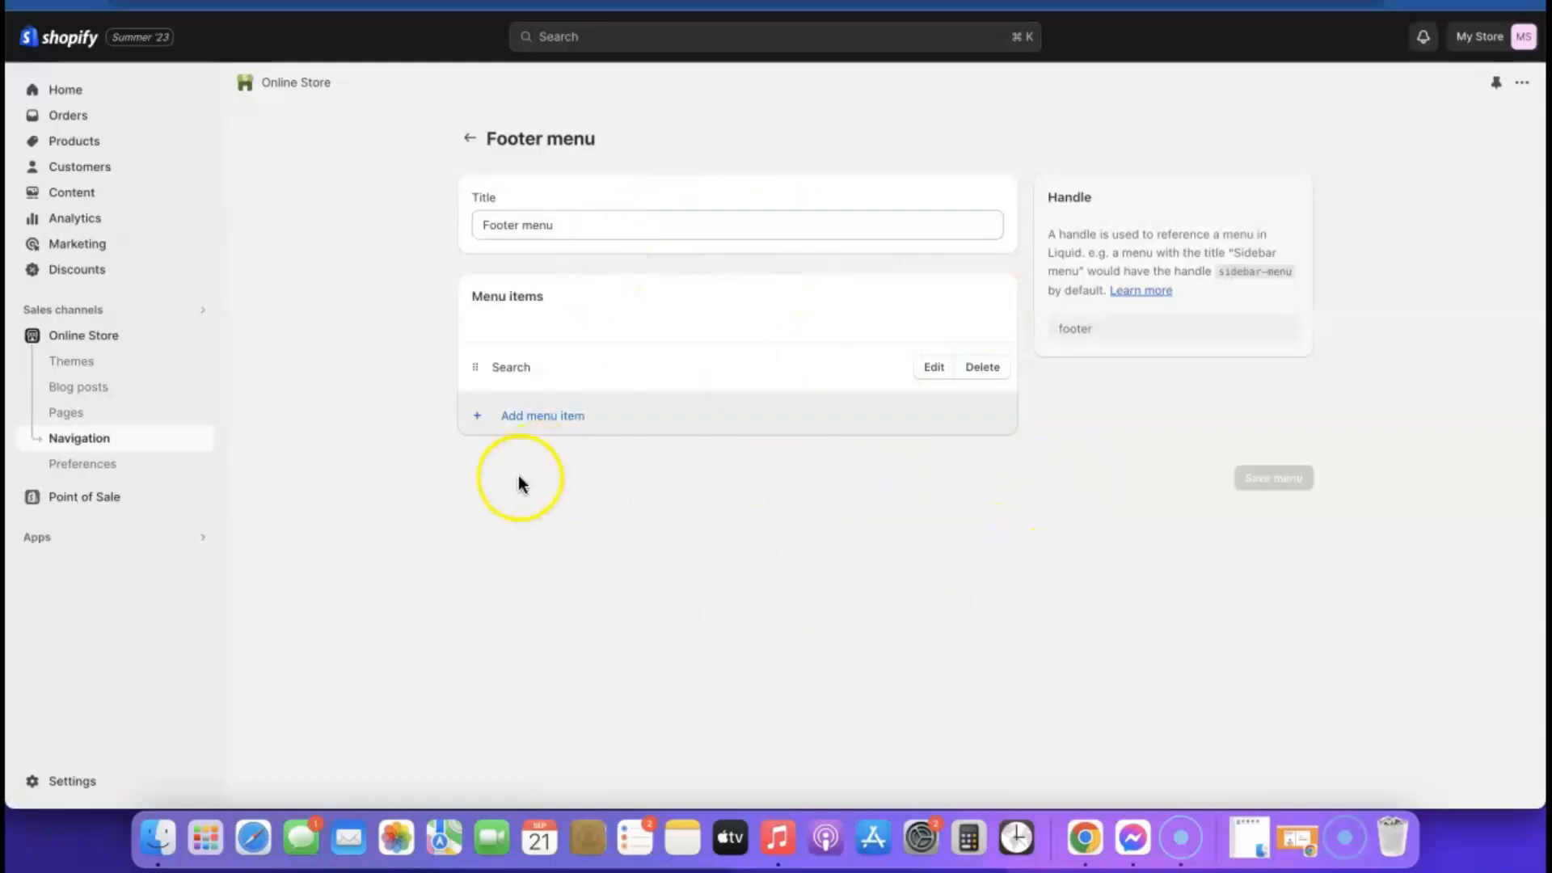
left_click(528, 426)
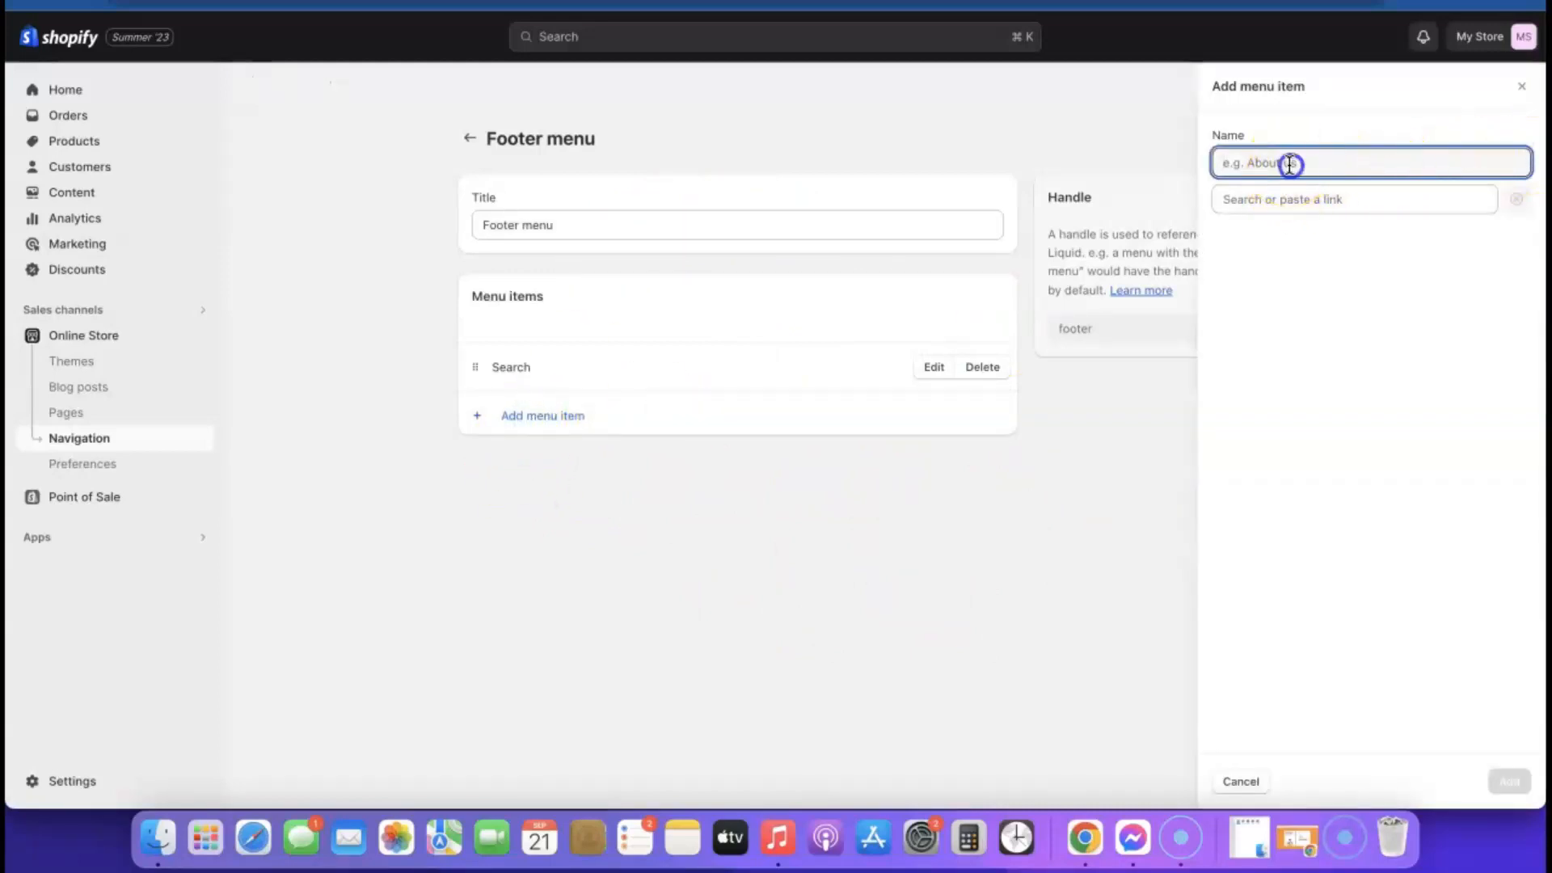
left_click(1300, 199)
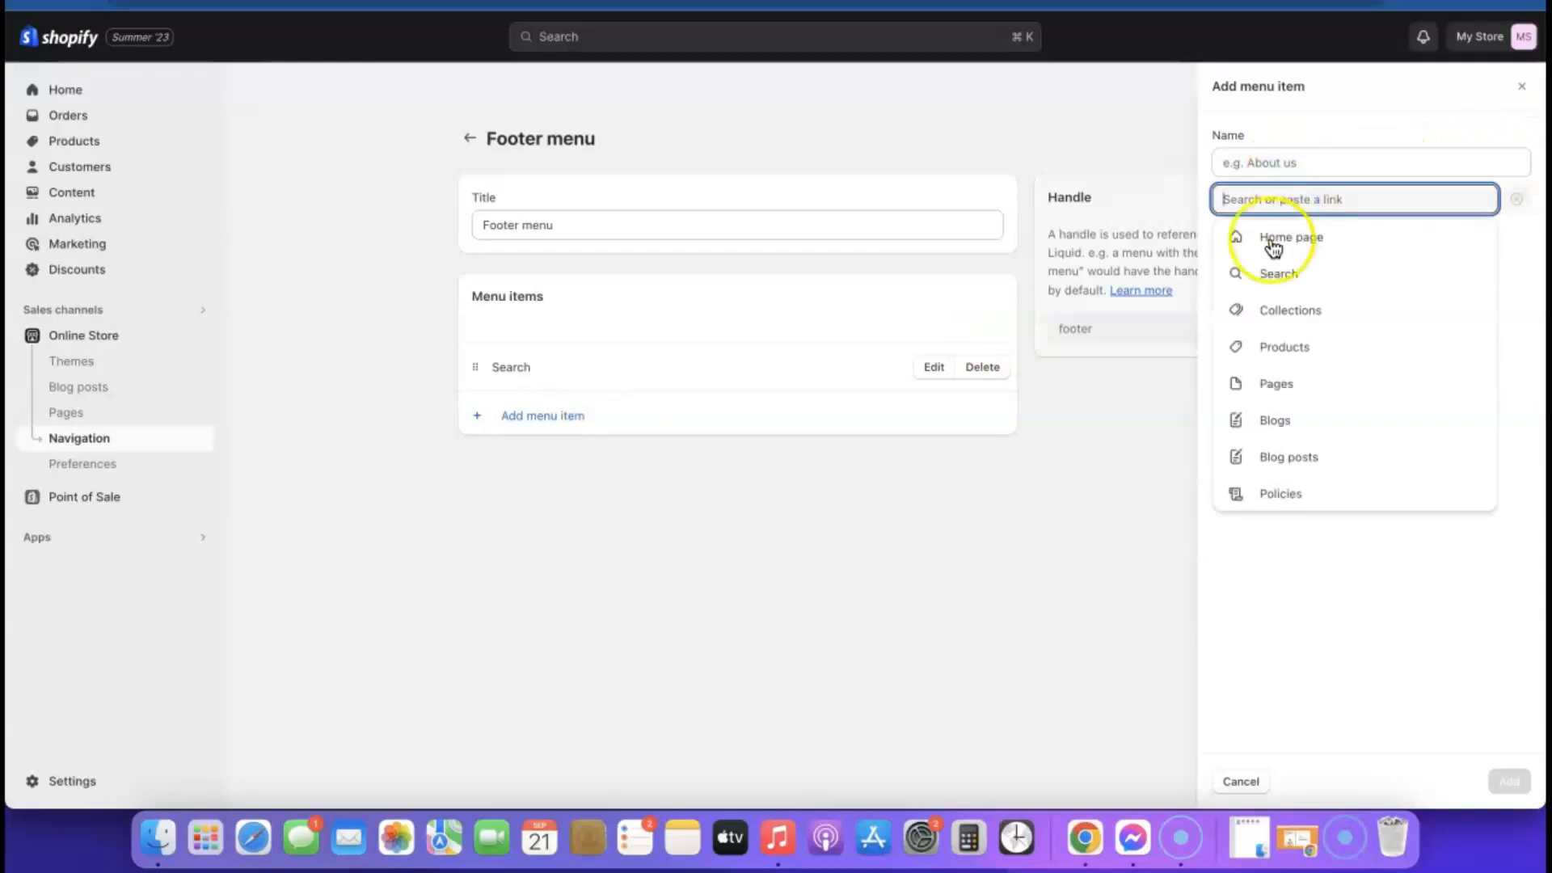
left_click(1284, 493)
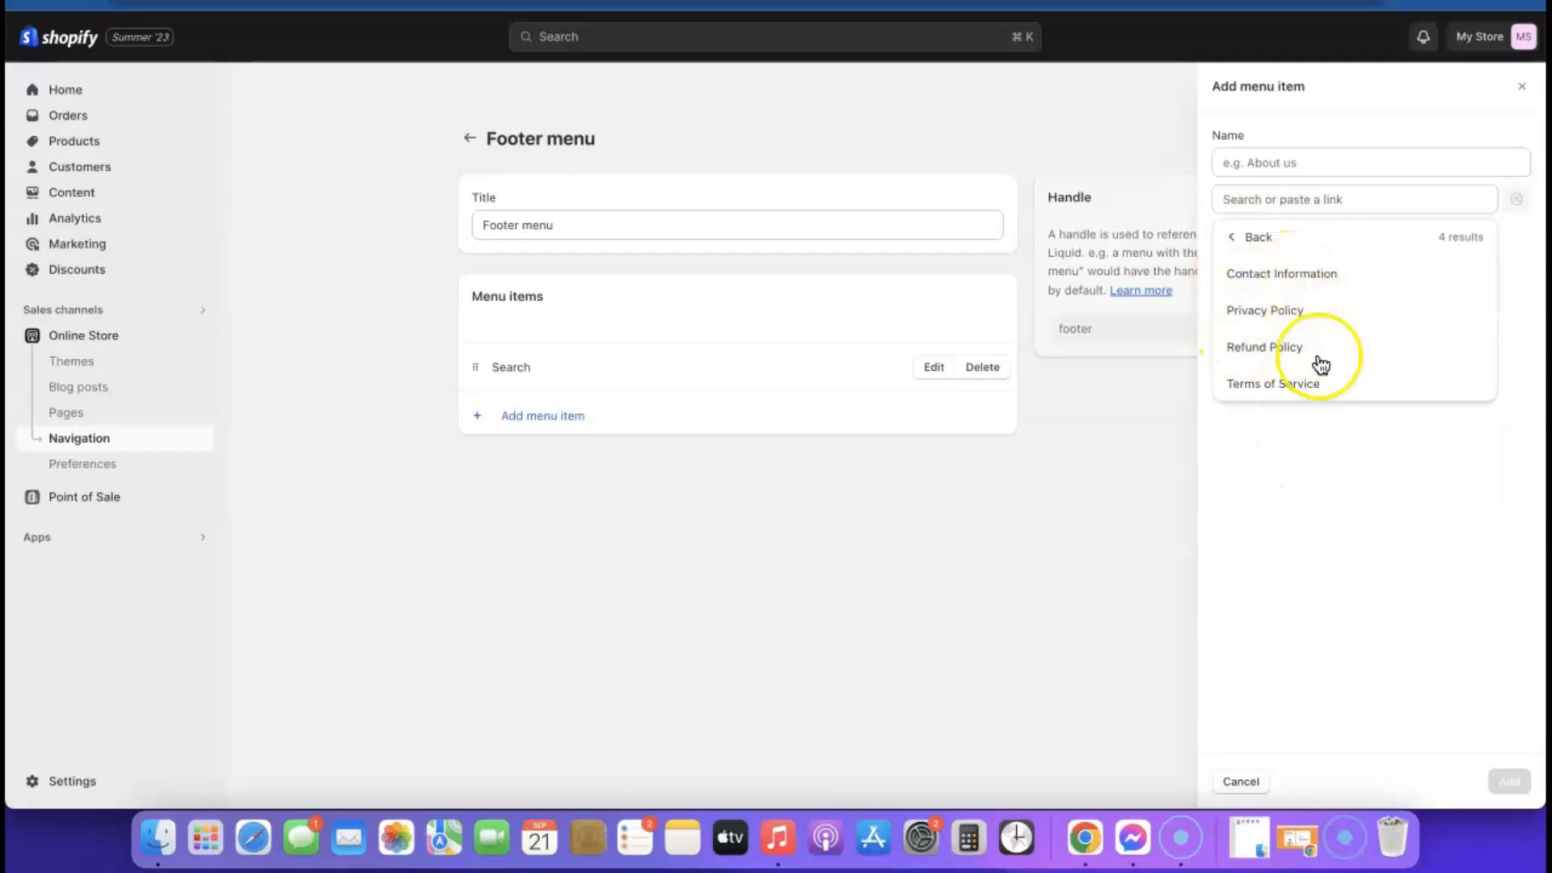
left_click(1255, 312)
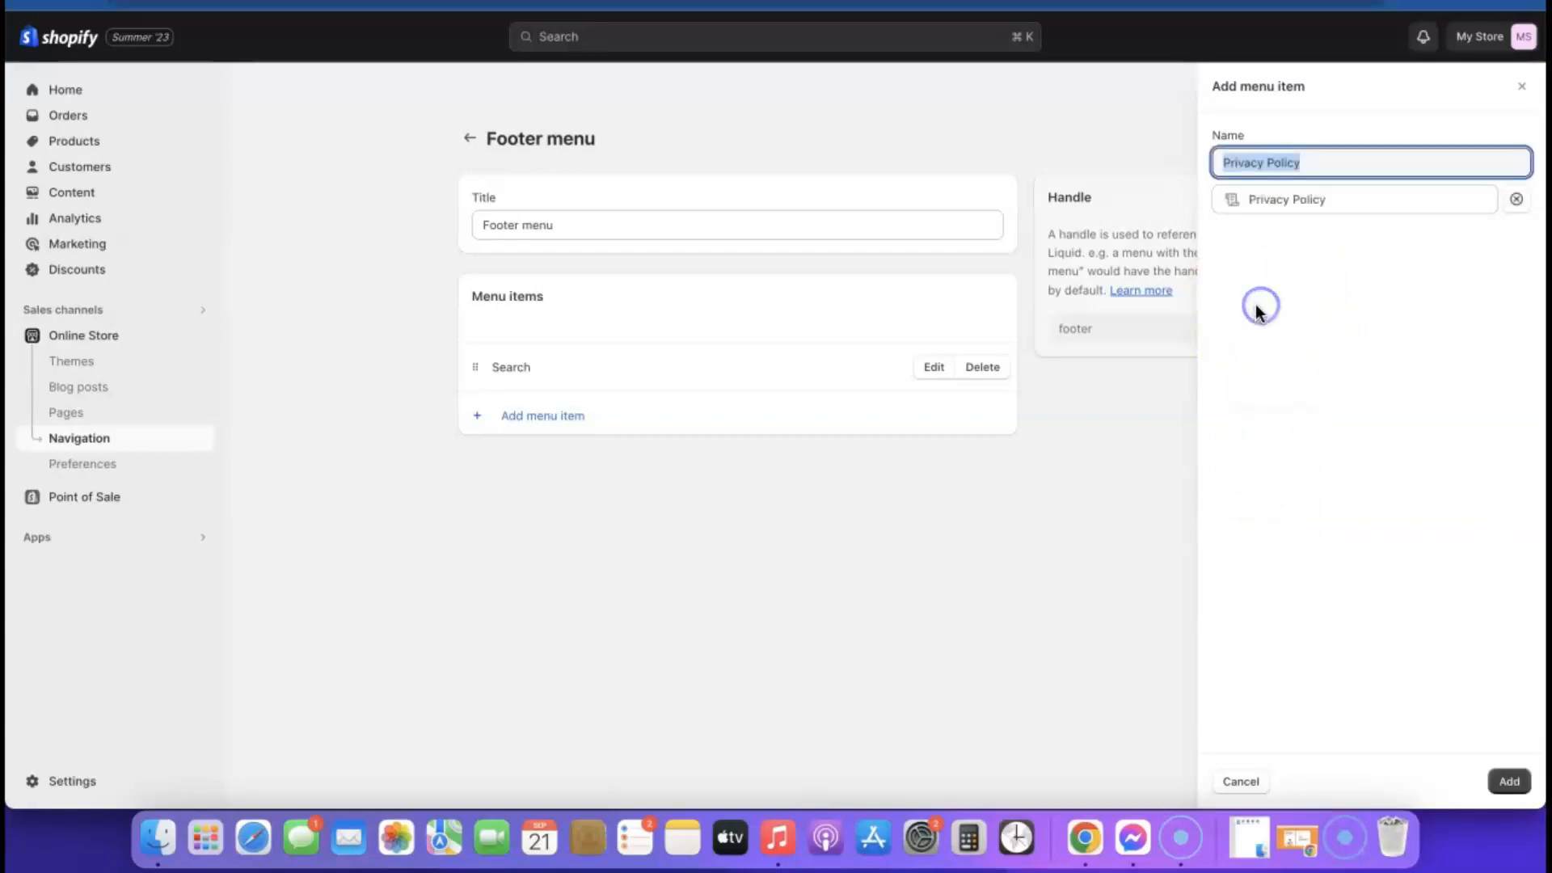
left_click(1508, 781)
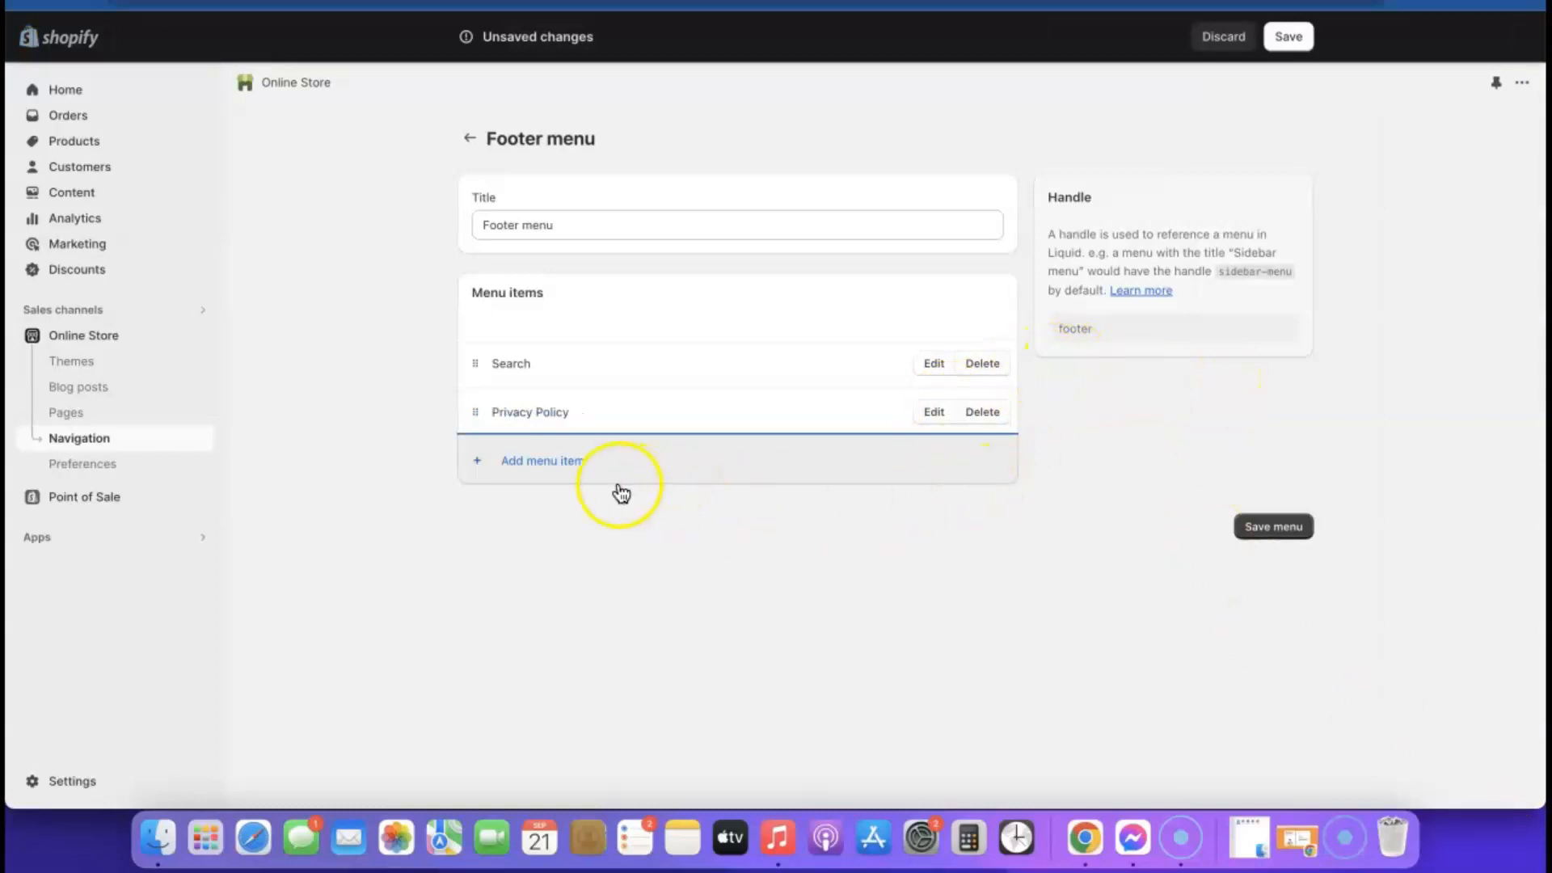
Add Refund Policy and Terms of Service items linked to their policy pages.
left_click(523, 460)
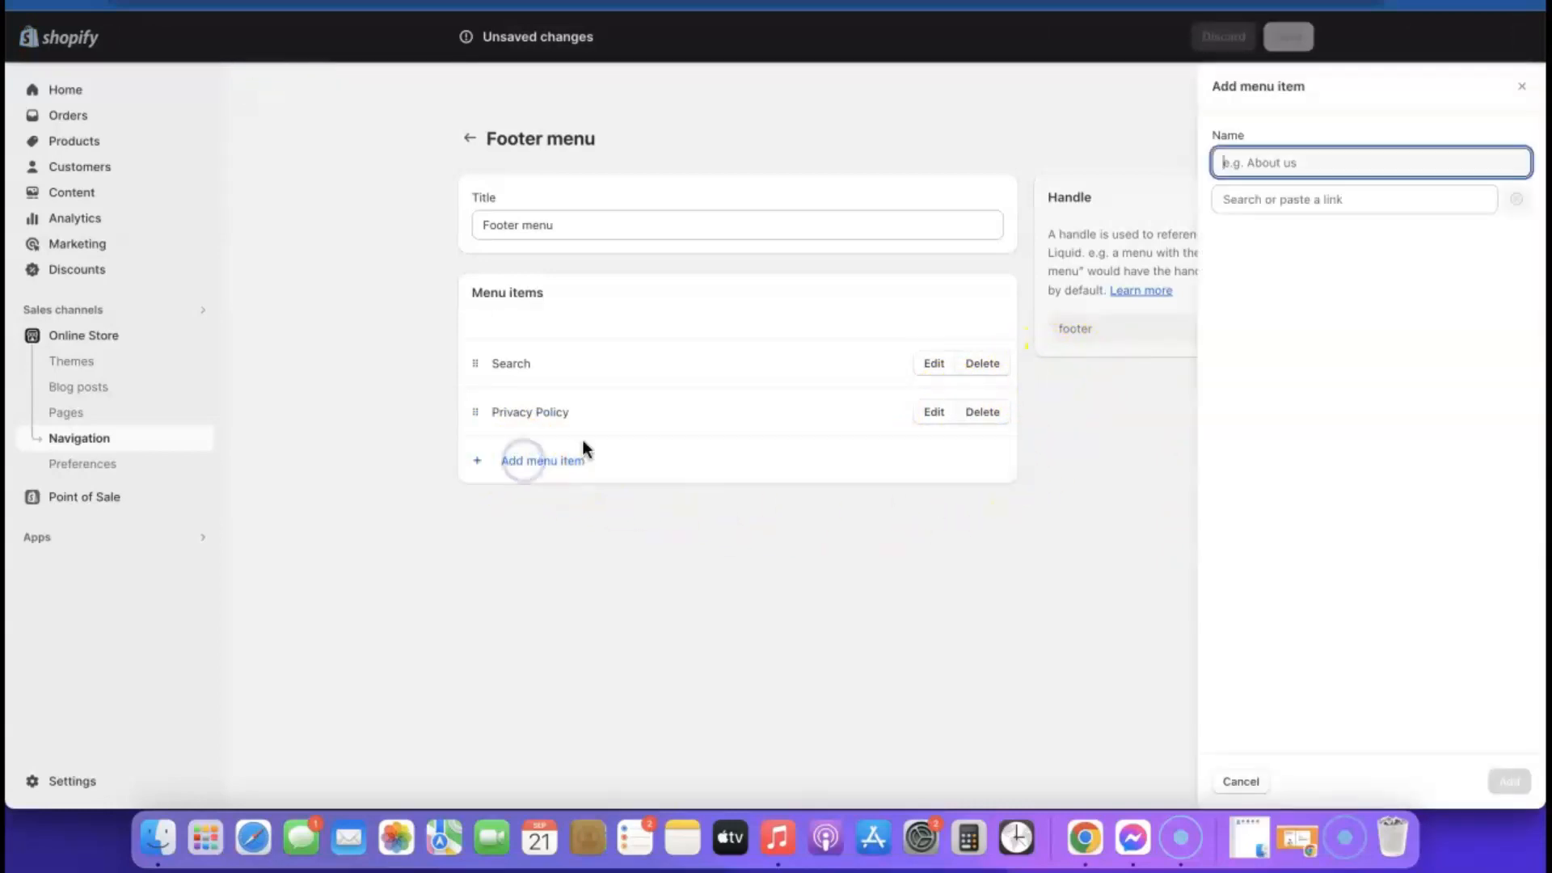
left_click(1270, 199)
left_click(1273, 498)
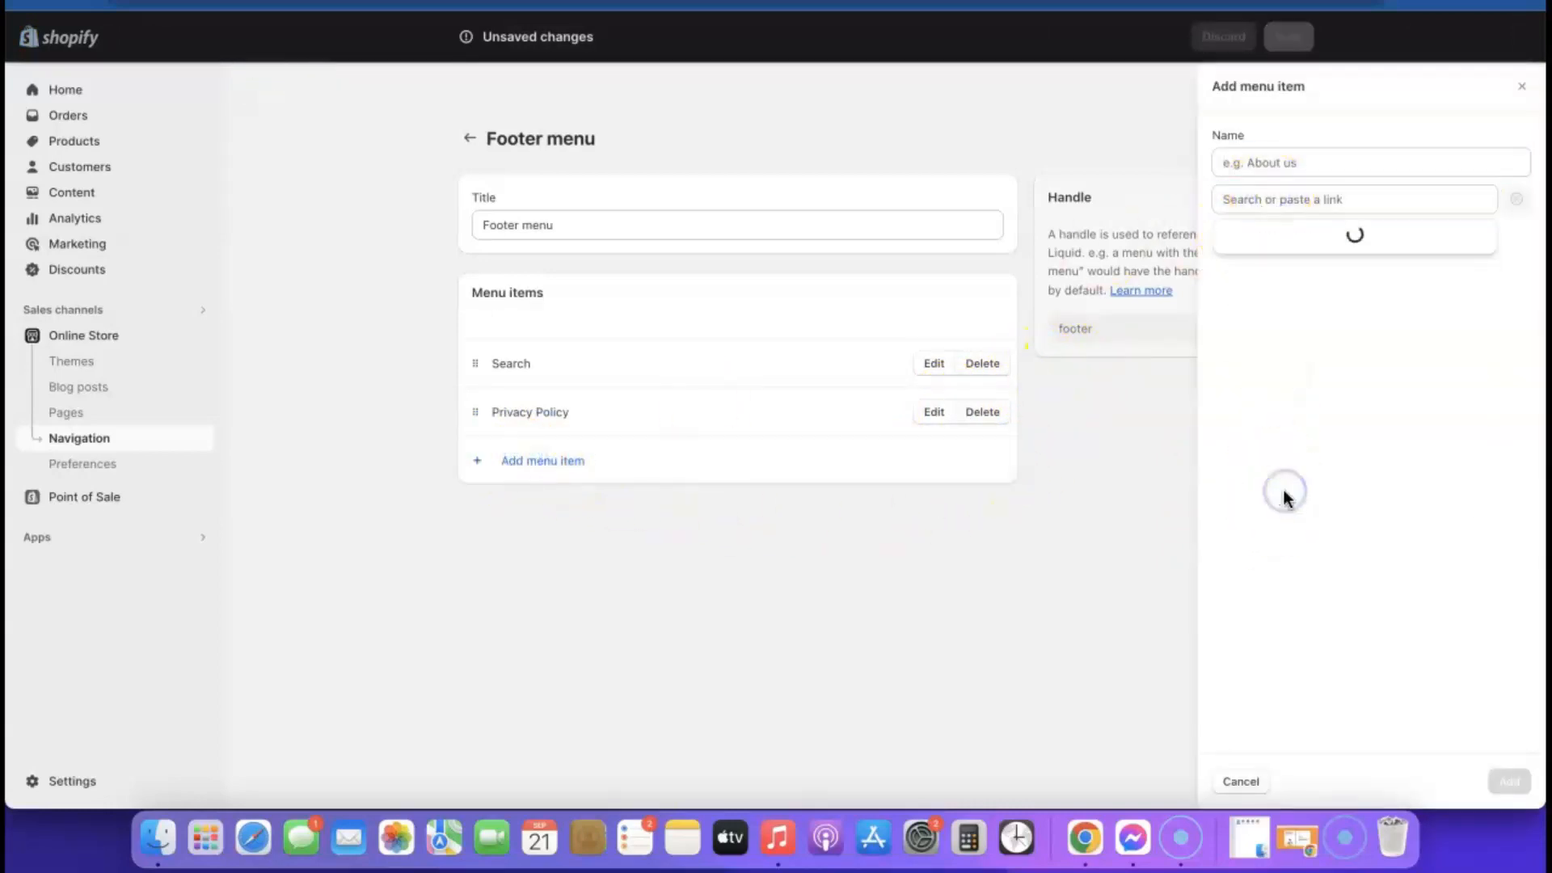
left_click(1265, 346)
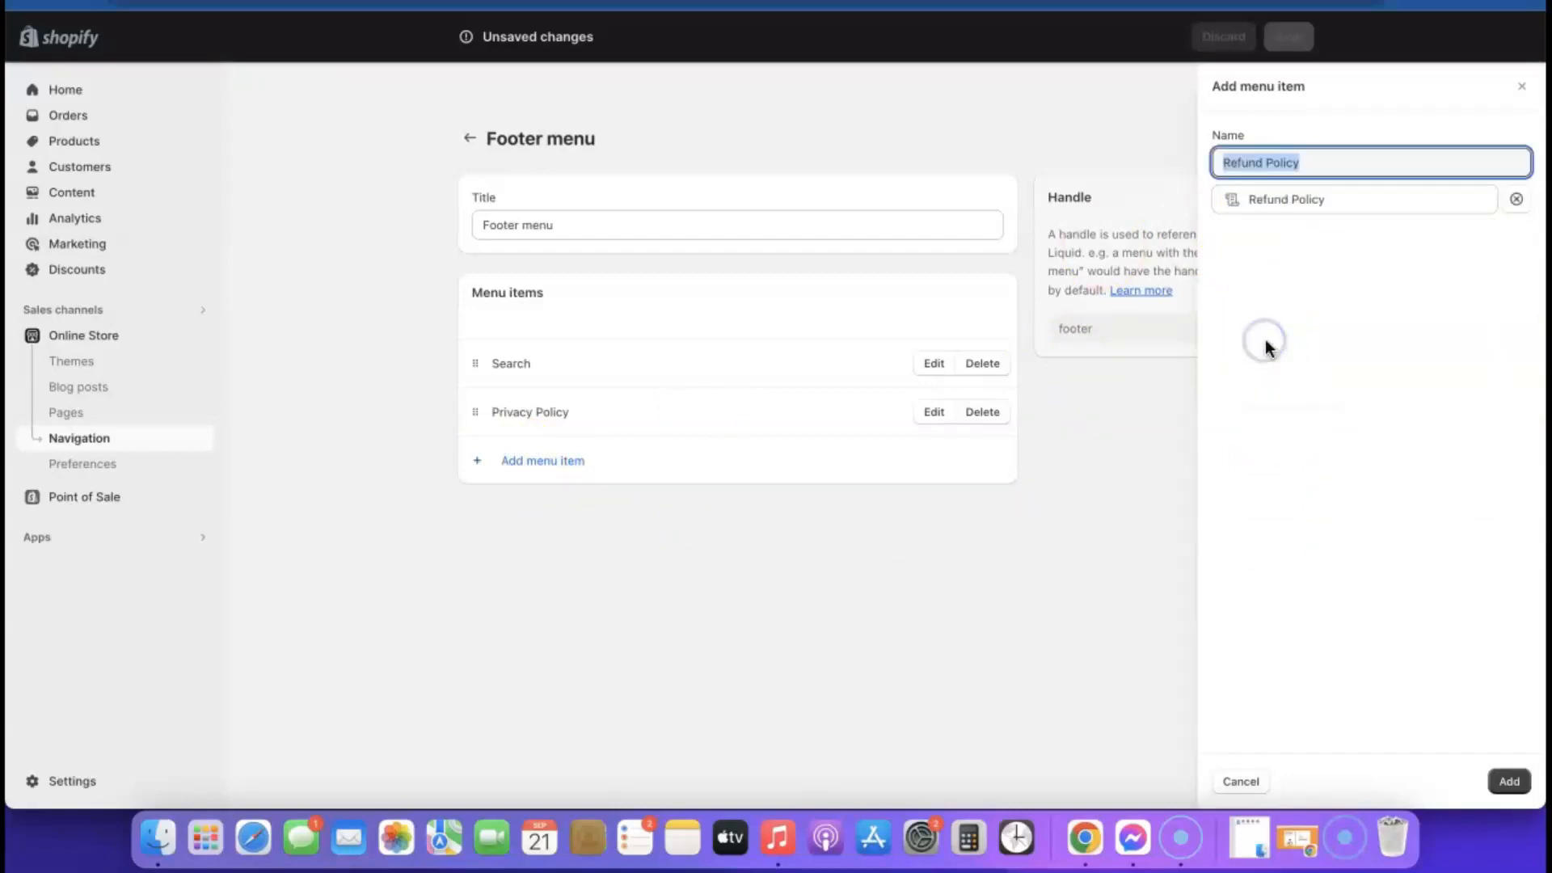
left_click(1508, 781)
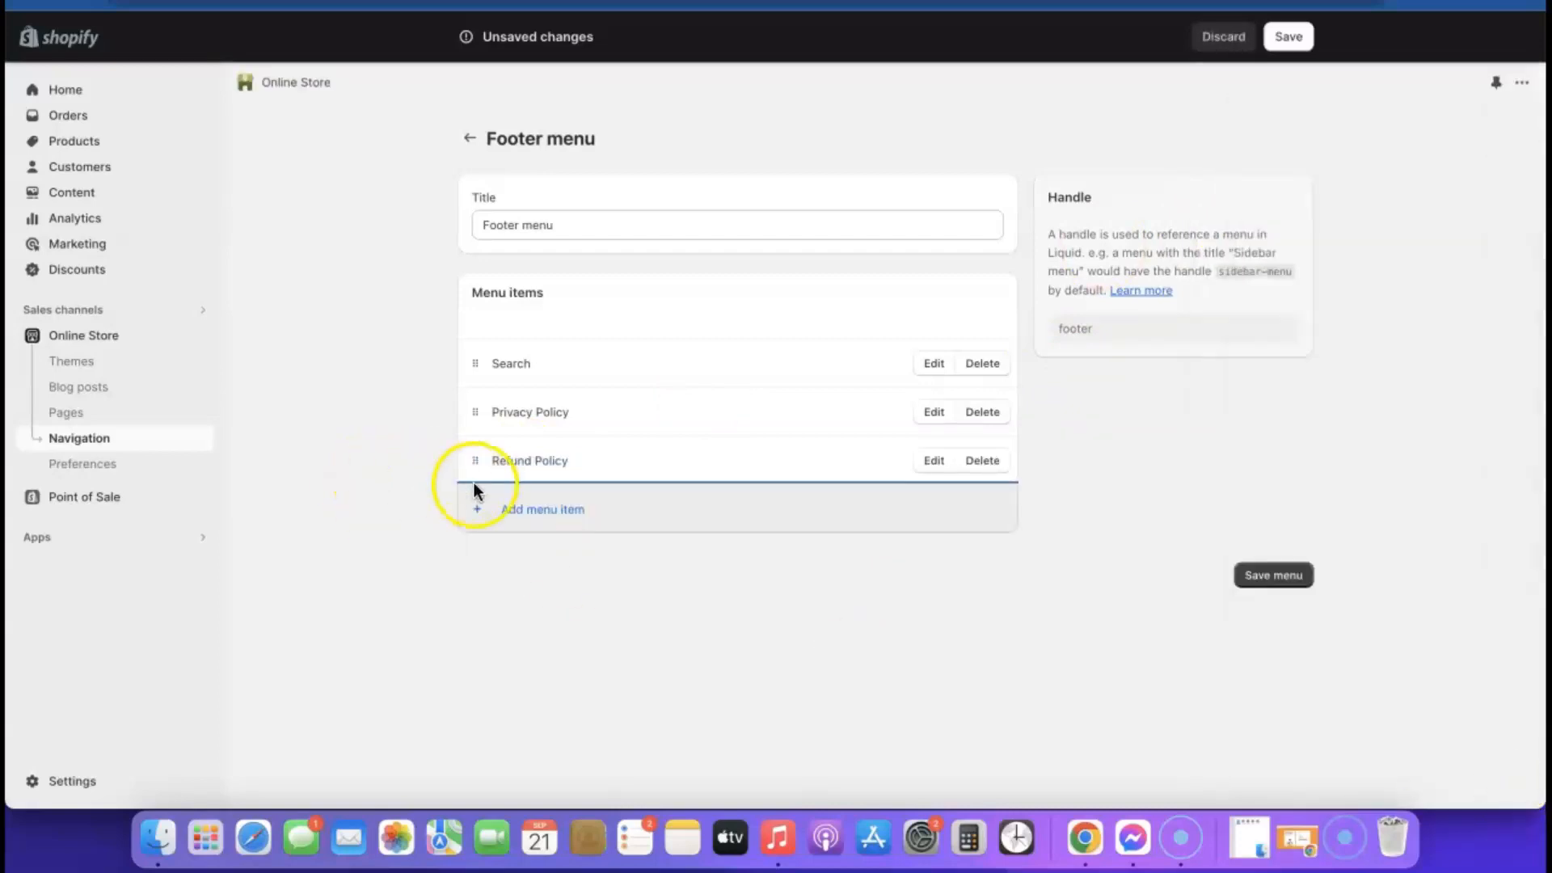
left_click(514, 513)
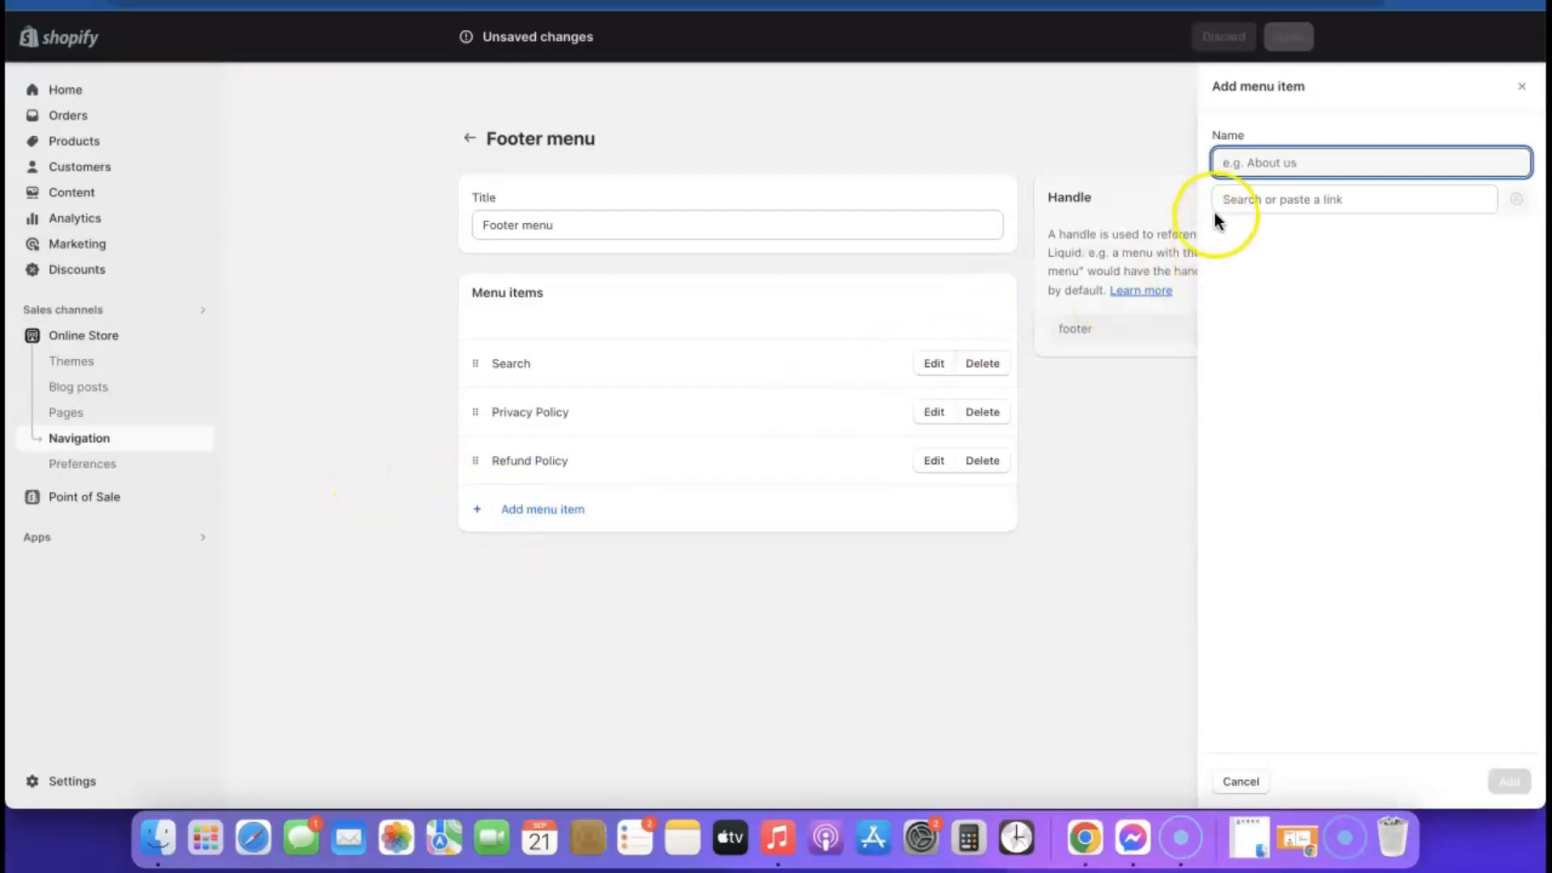
left_click(1235, 201)
left_click(1286, 495)
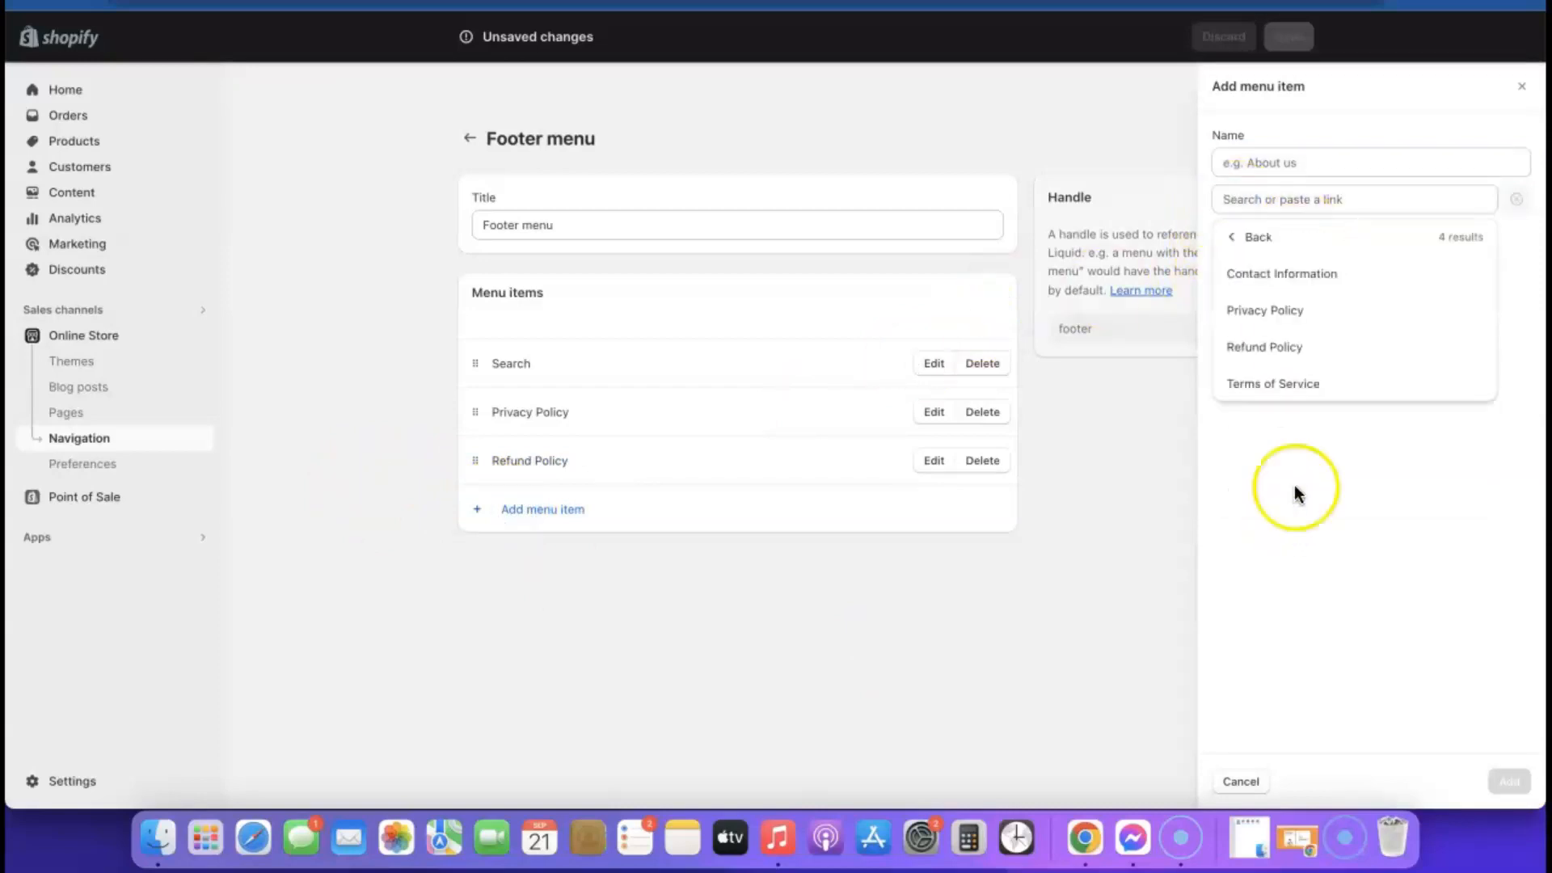
left_click(1276, 385)
left_click(1507, 780)
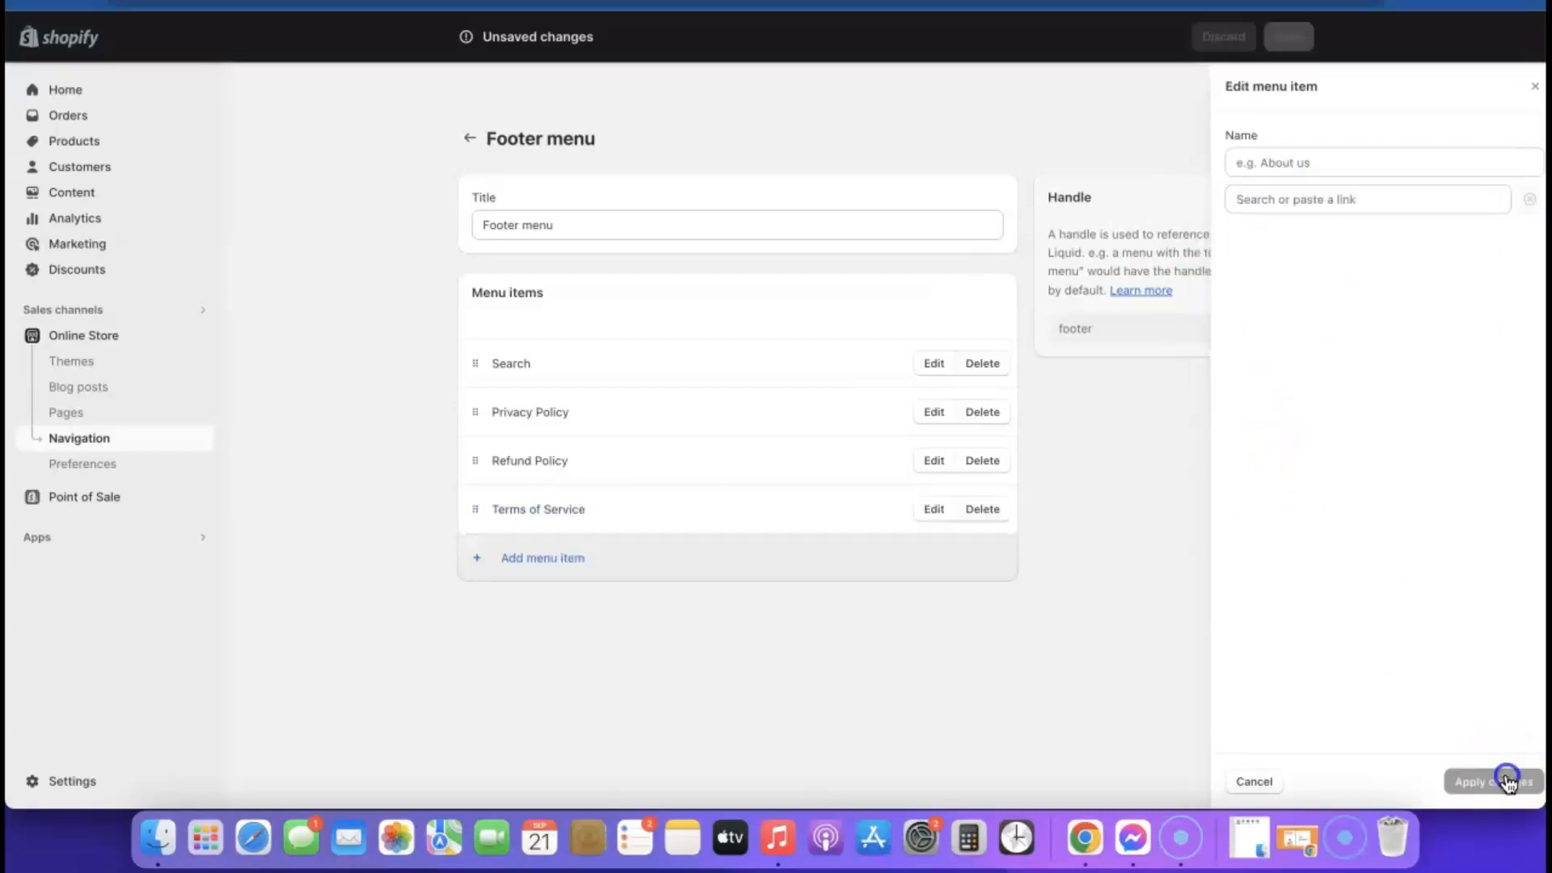
Add a Contact Information item and save the footer menu.
left_click(565, 573)
left_click(1282, 199)
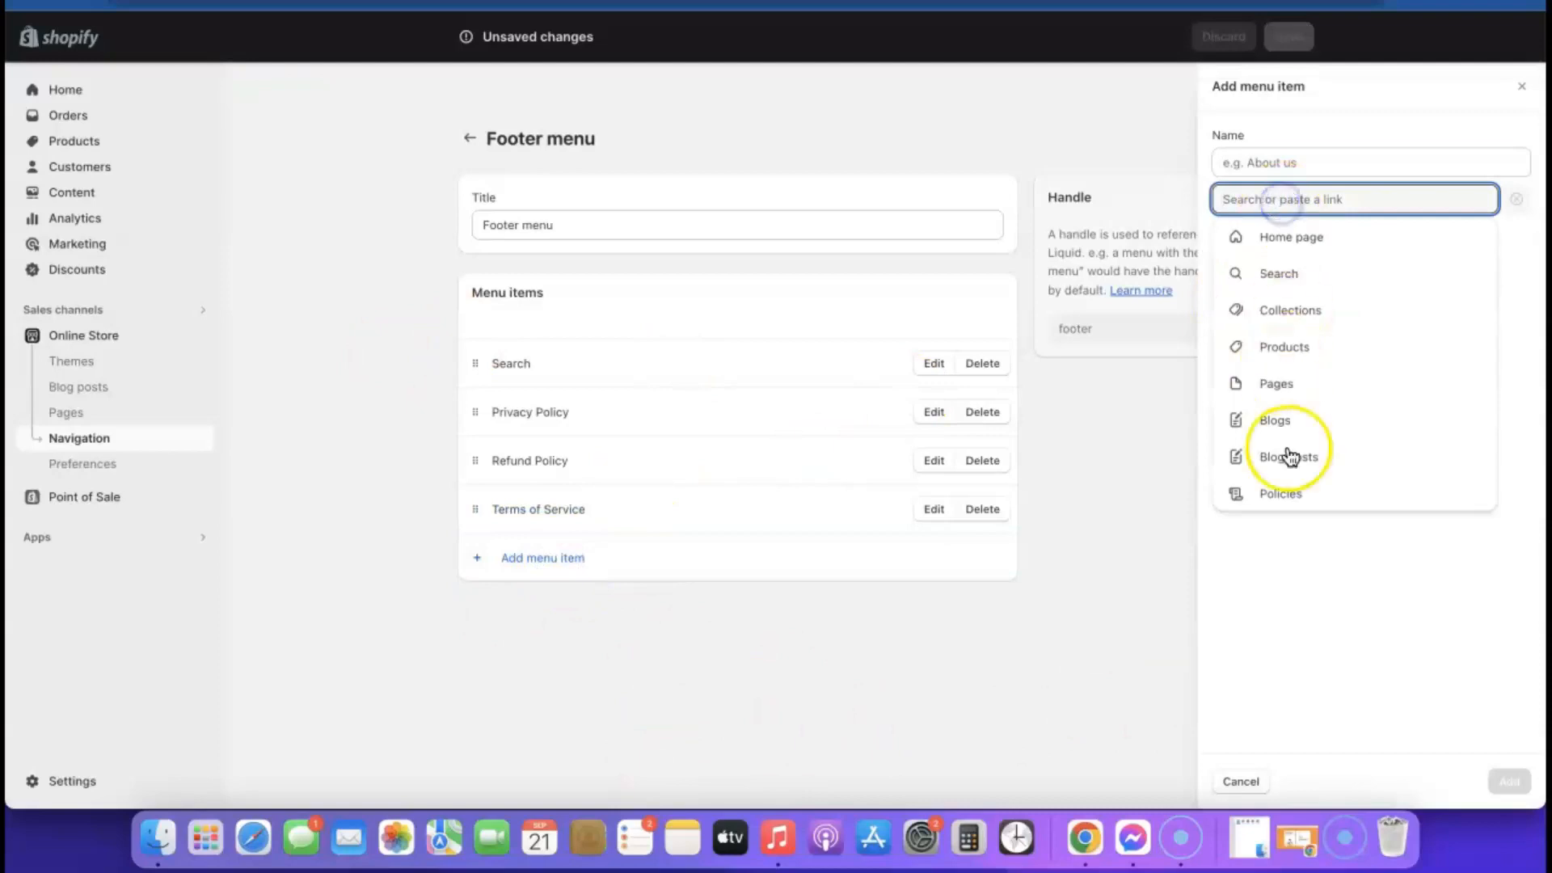
left_click(1285, 494)
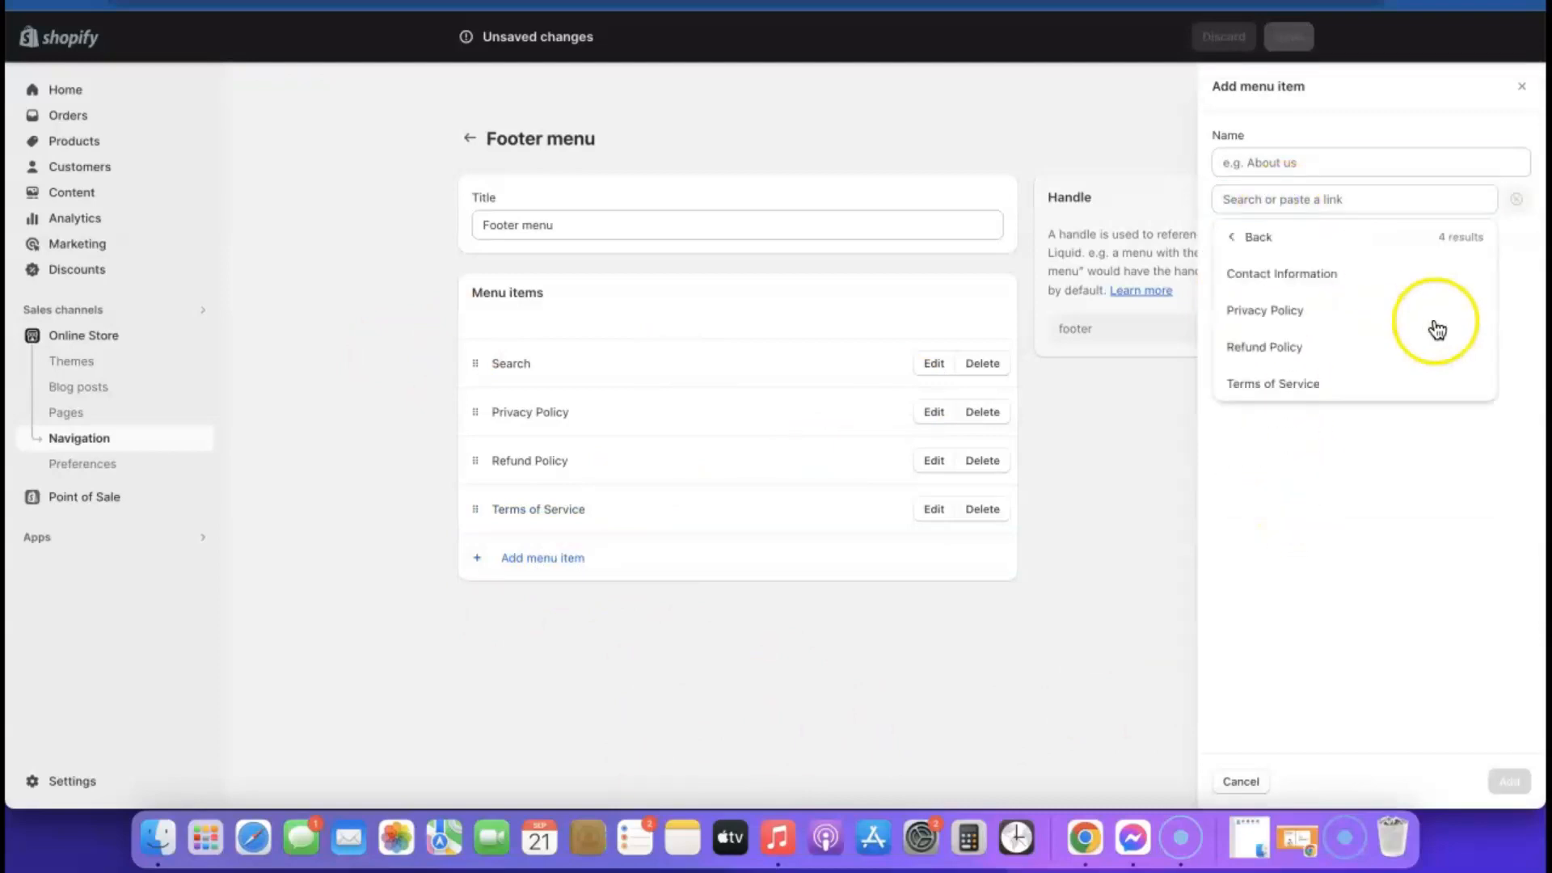
left_click(1302, 275)
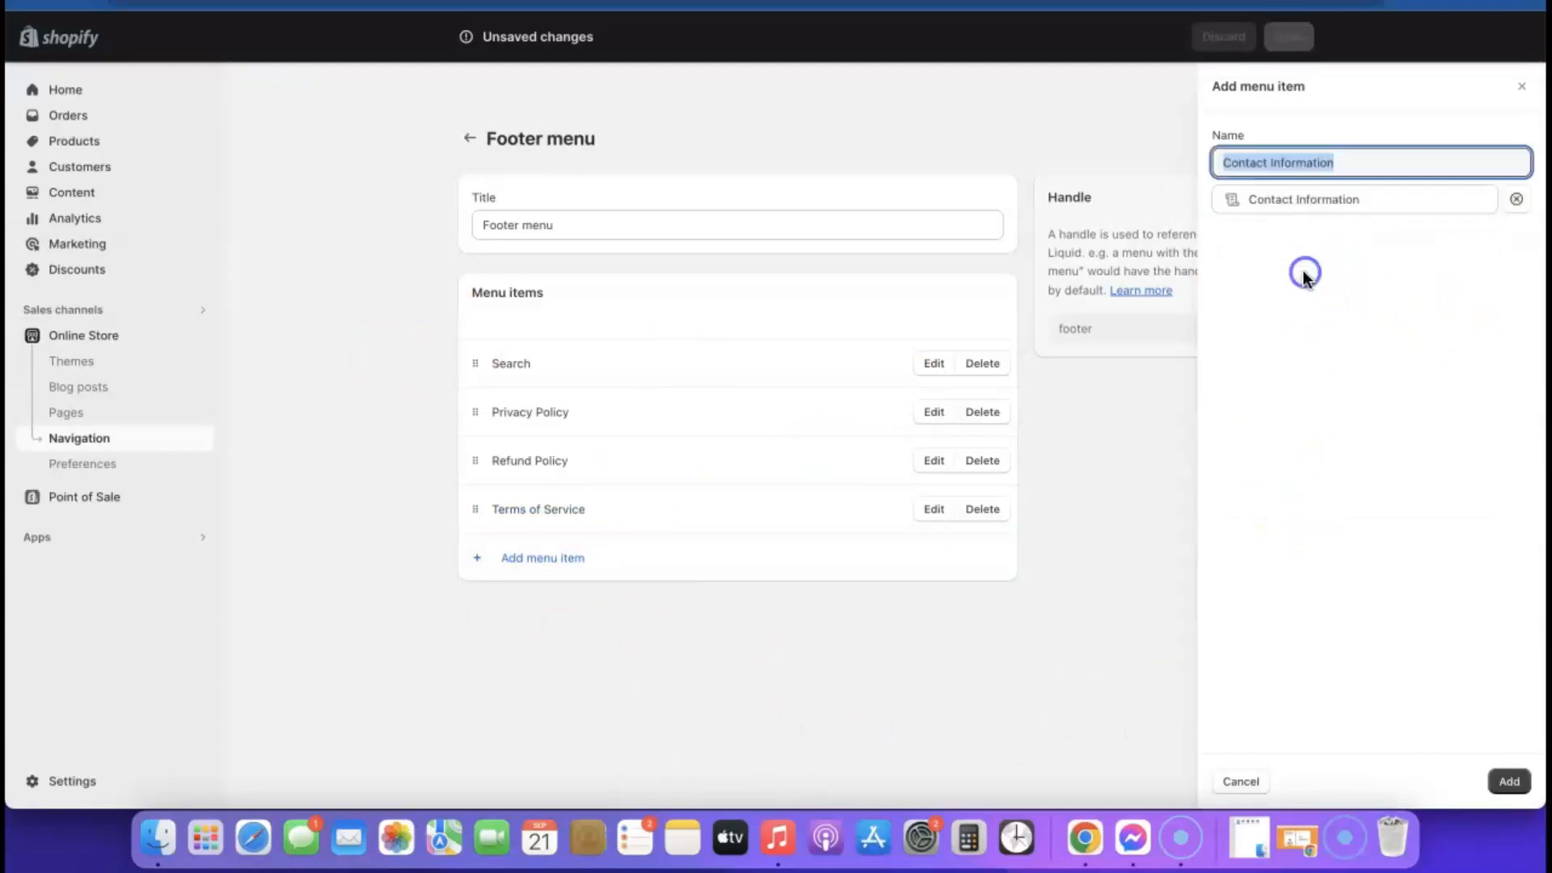
left_click(1510, 781)
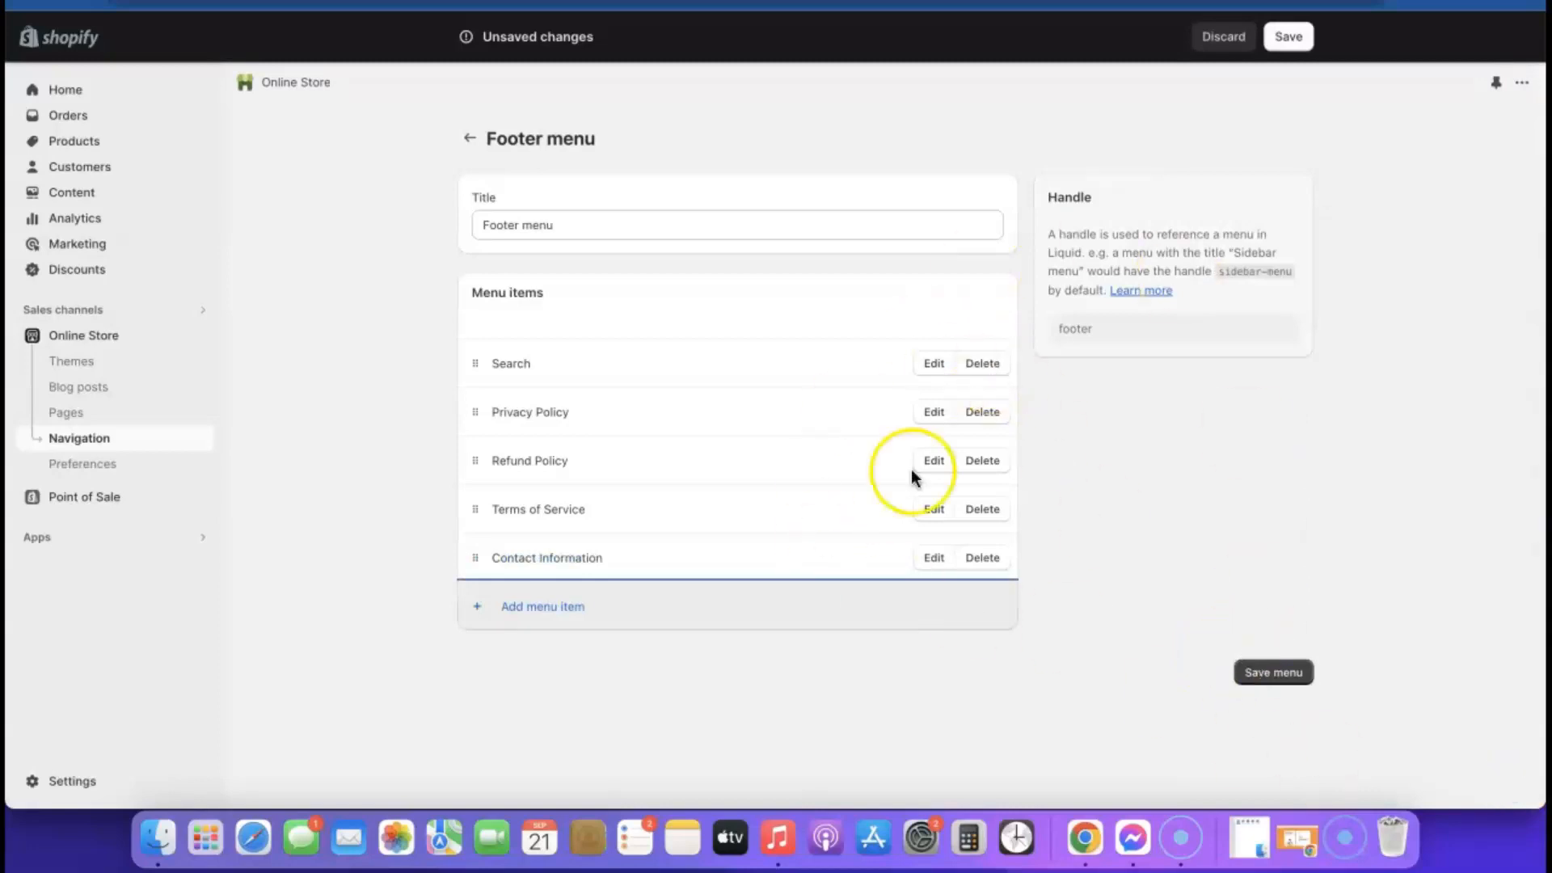
left_click(1270, 676)
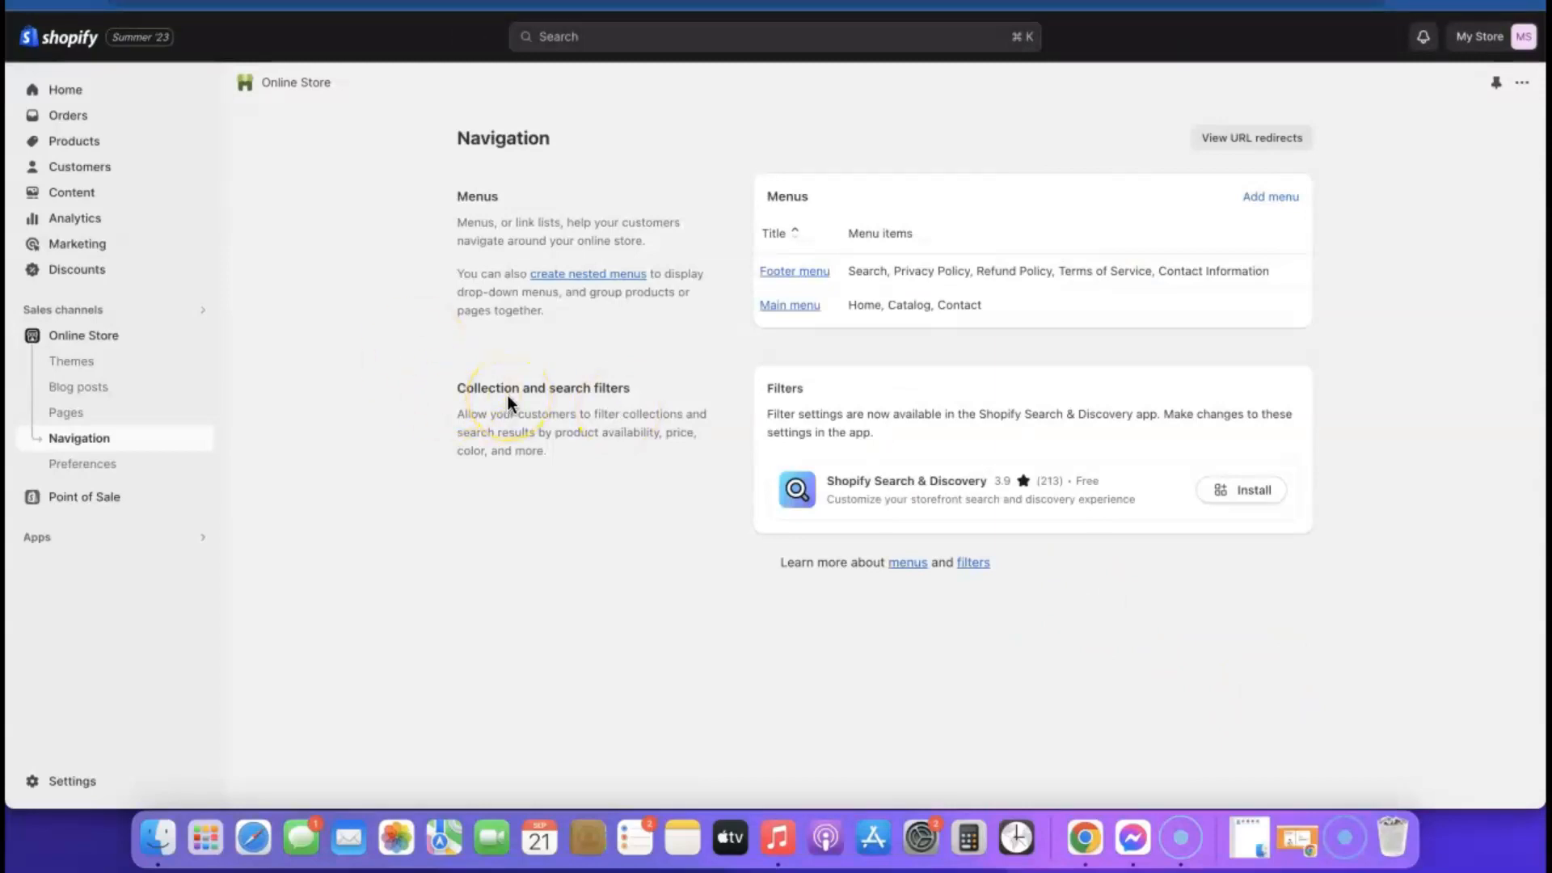
In the Sense theme editor, add a Quick links menu block to the home page footer showing the Footer menu's five links.
left_click(97, 337)
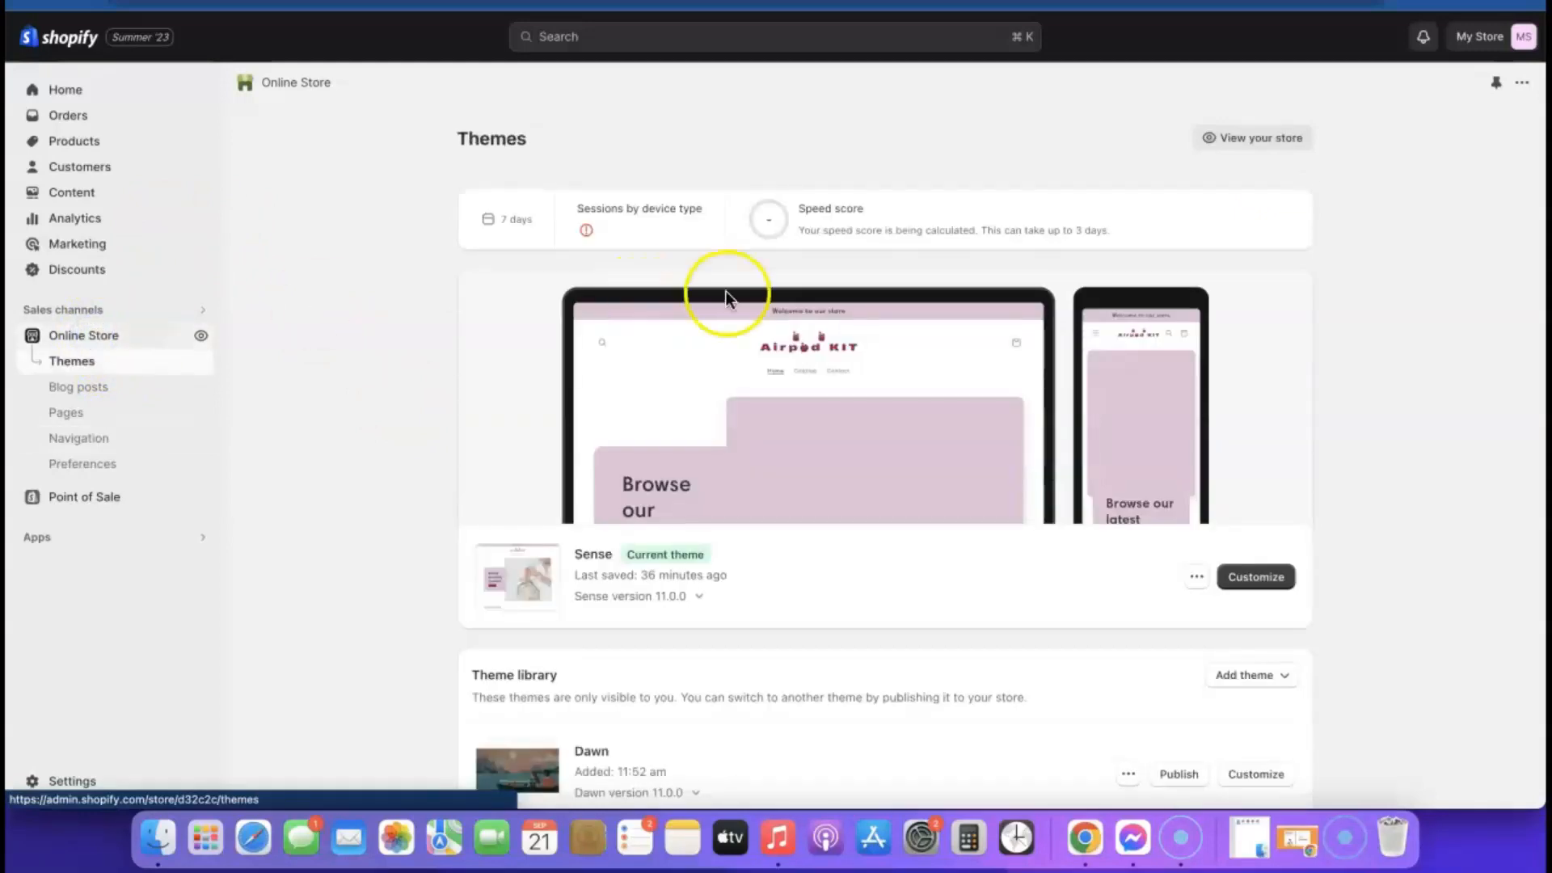
left_click(1272, 579)
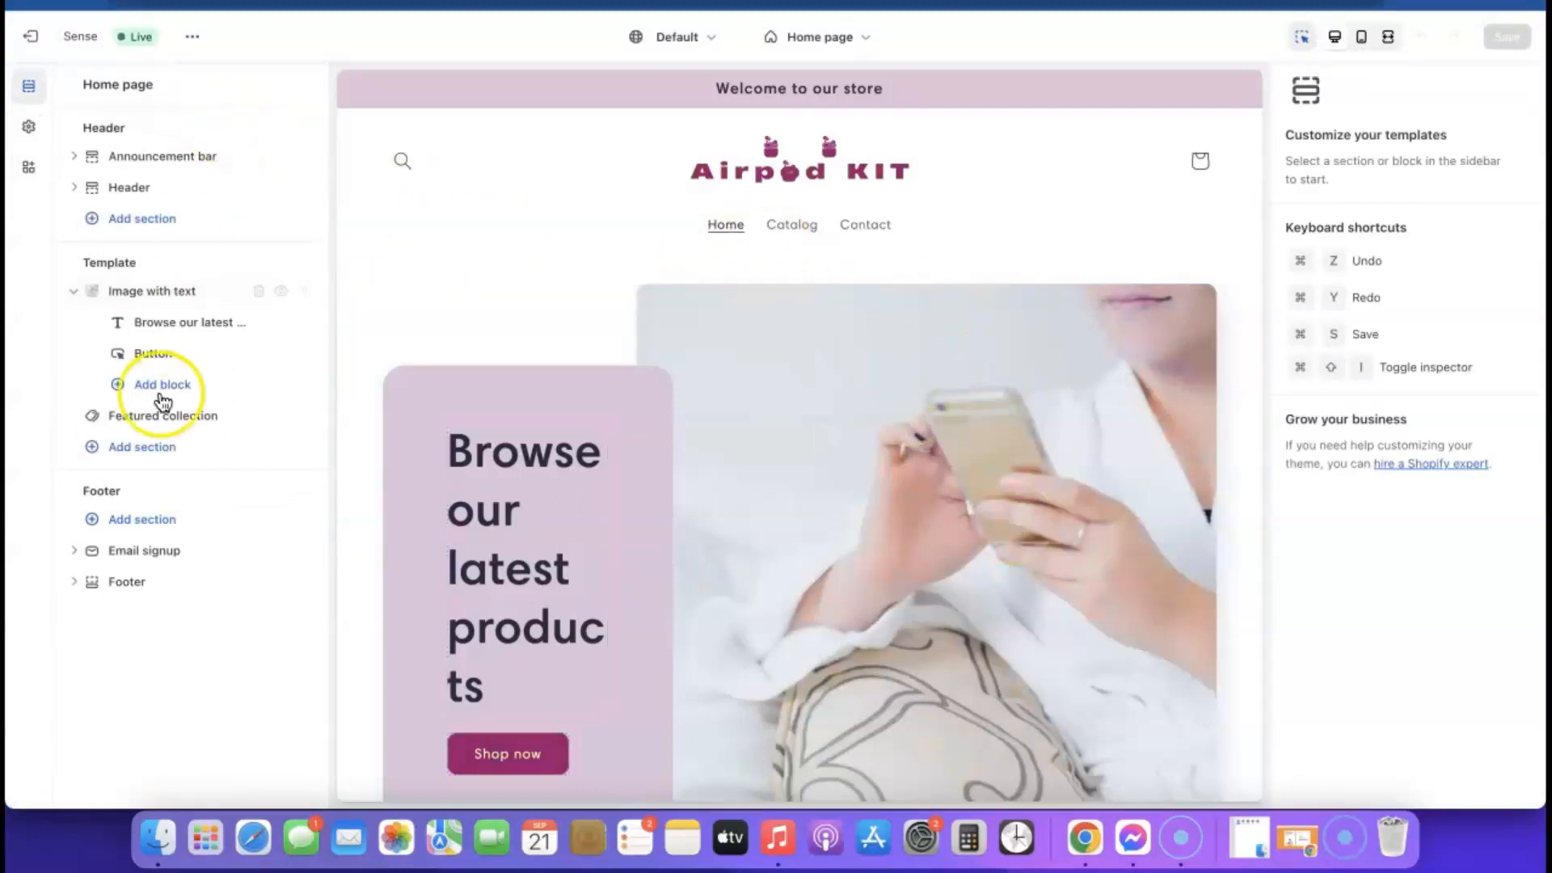
left_click(130, 583)
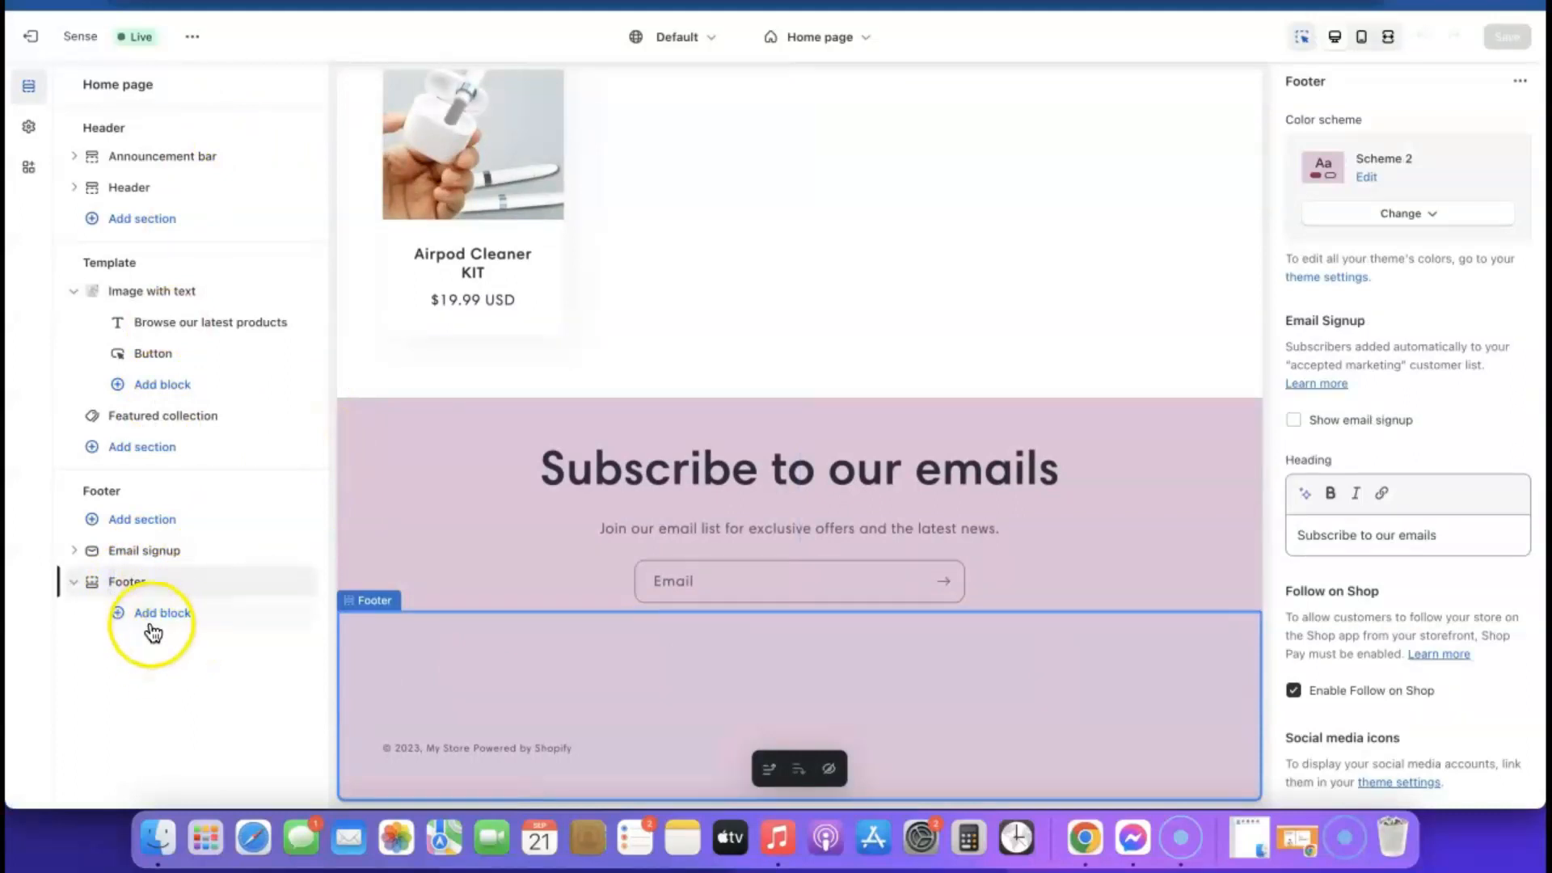
left_click(164, 614)
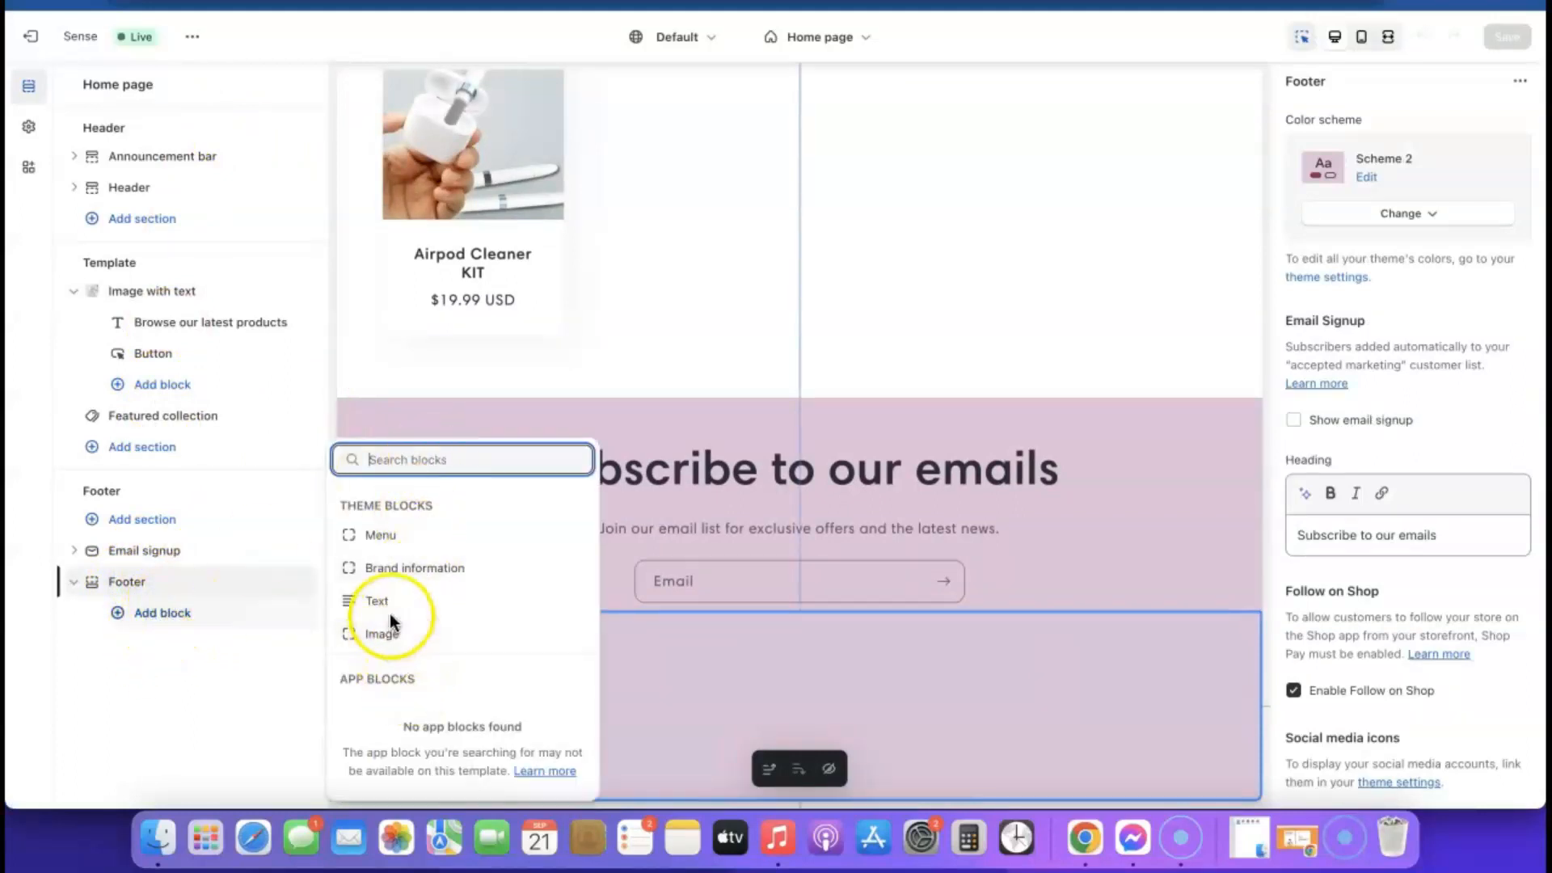
left_click(380, 536)
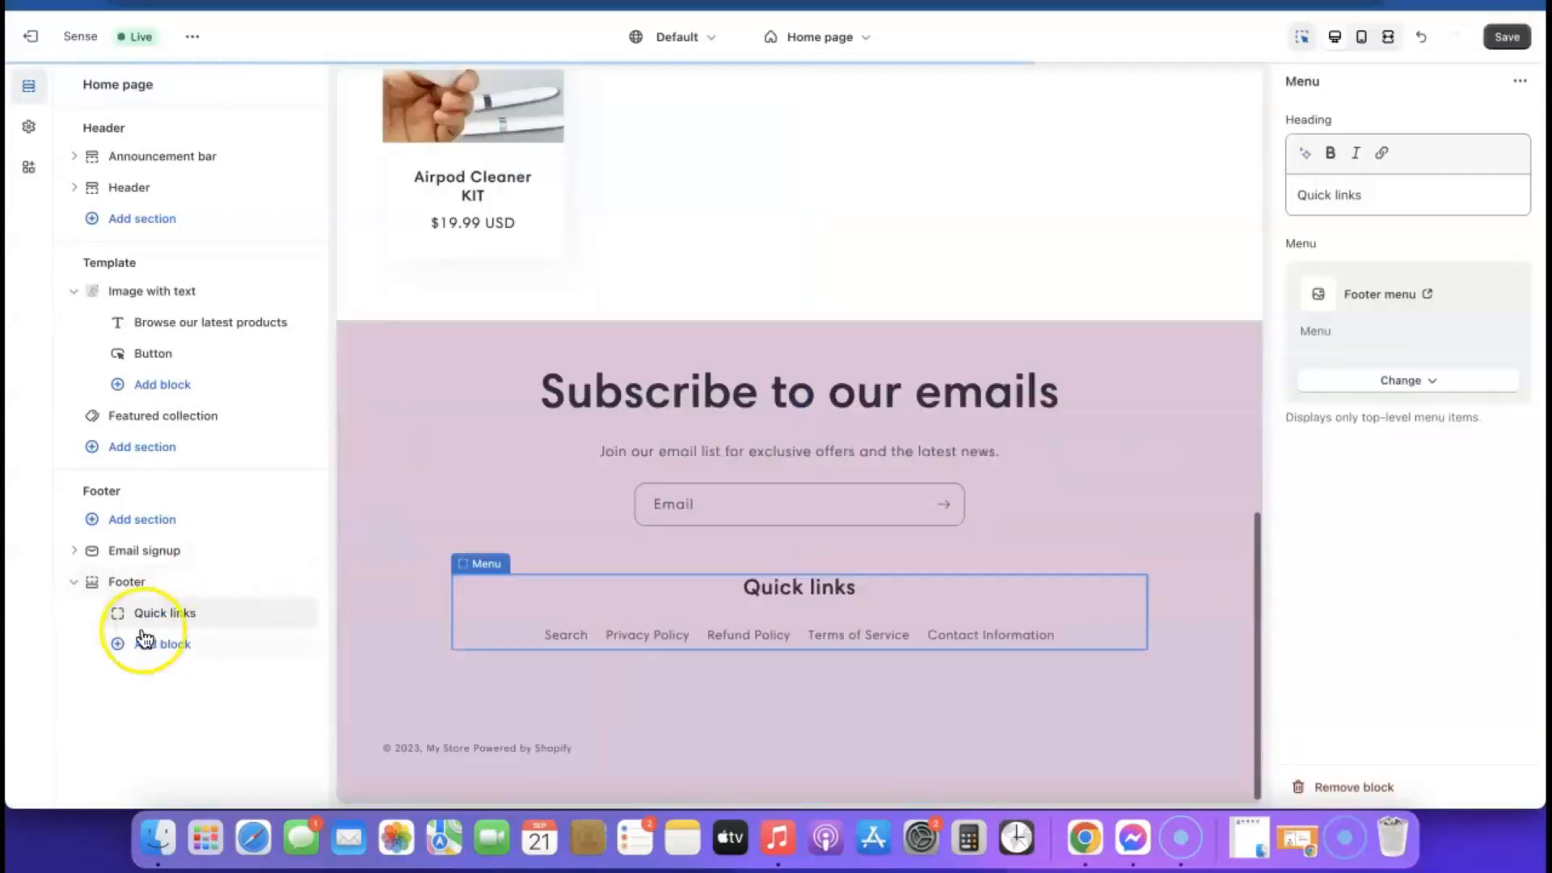